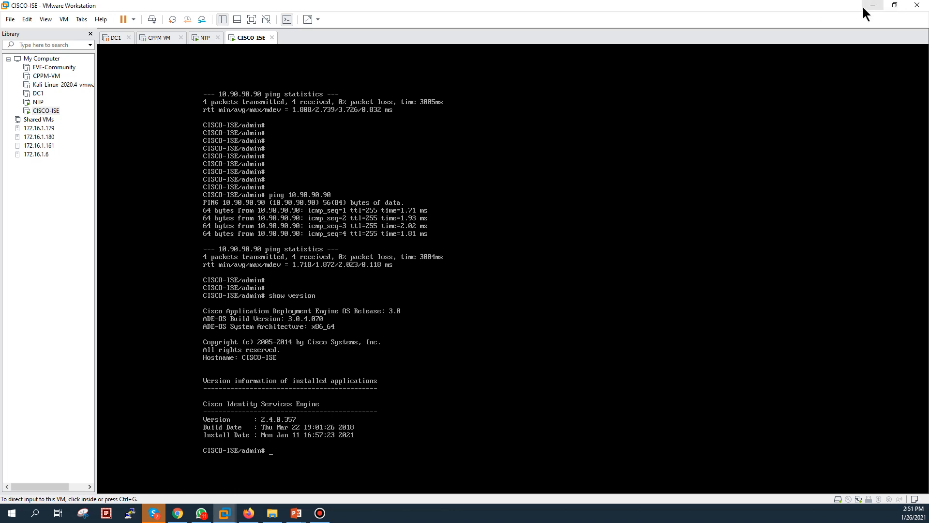
Step: View the DGS-3630 and Cisco ISE topology slide in PowerPoint and switch to the ISE login page in Firefox
click(895, 5)
drag(584, 19, 0, 124)
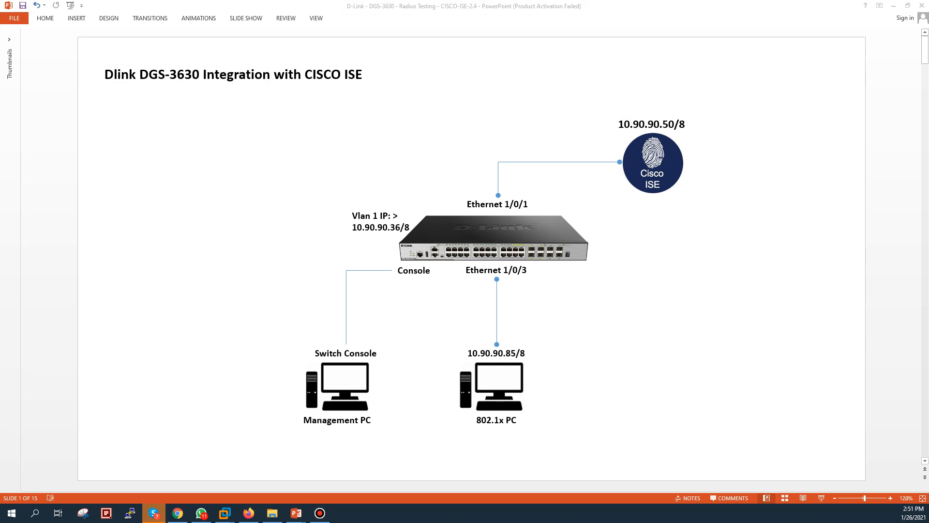
key(alt+Tab)
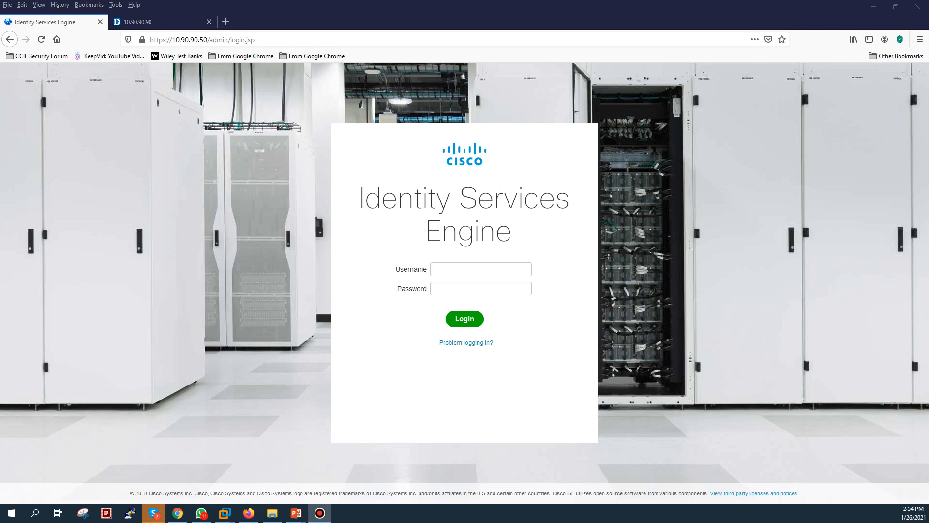
Step: Log in to Identity Services Engine as admin with the account password, and decline saving the login
click(471, 270)
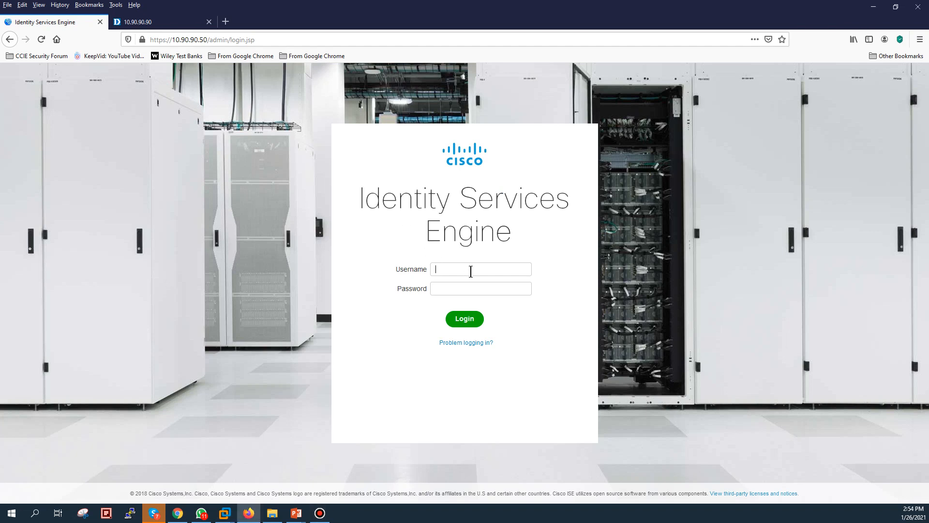
text(admin)
key(Tab)
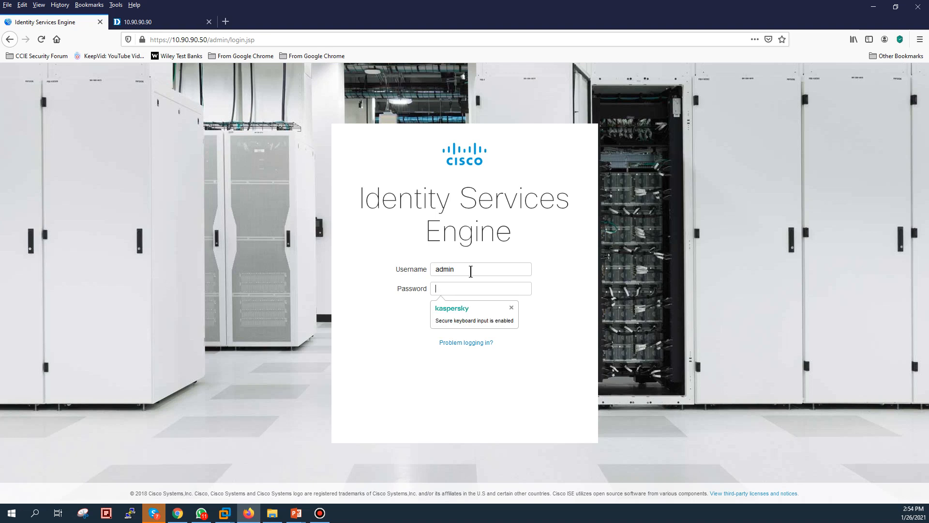
text(***)
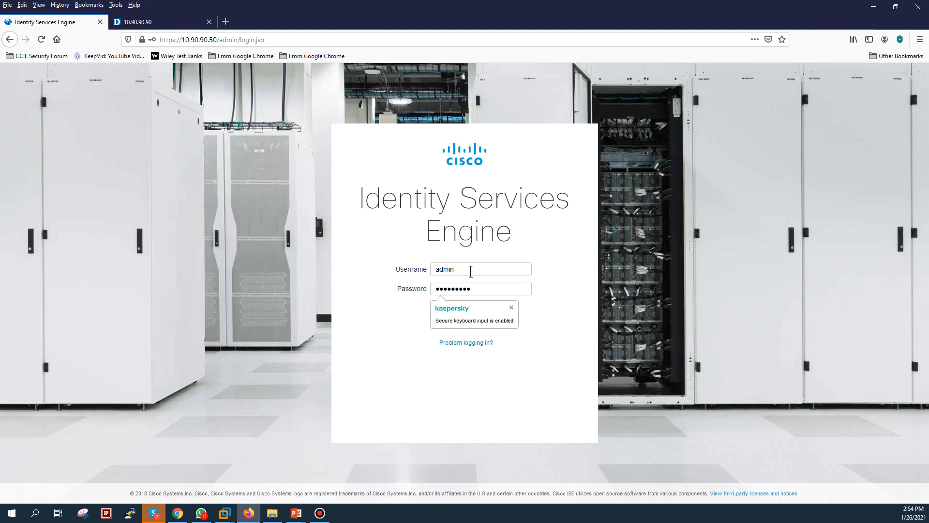
key(BackSpace)
key(BackSpace)
key(BackSpace)
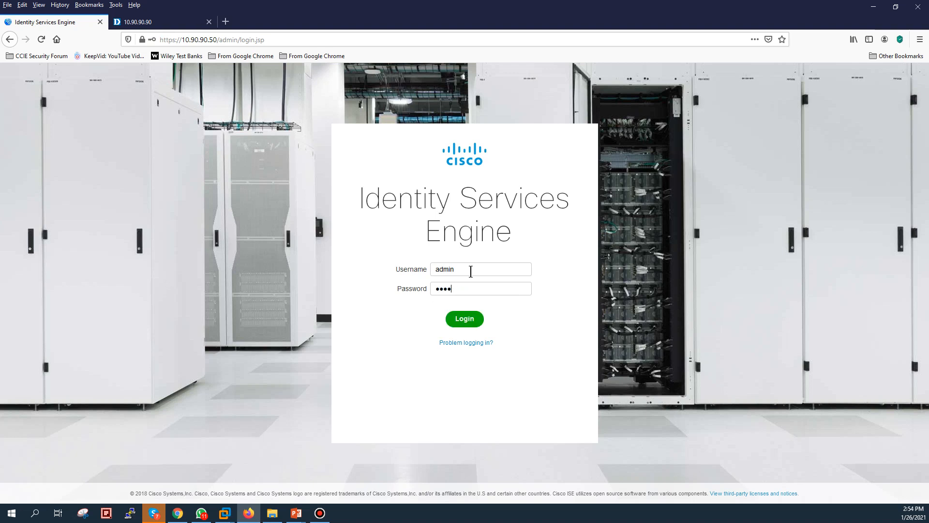
key(Return)
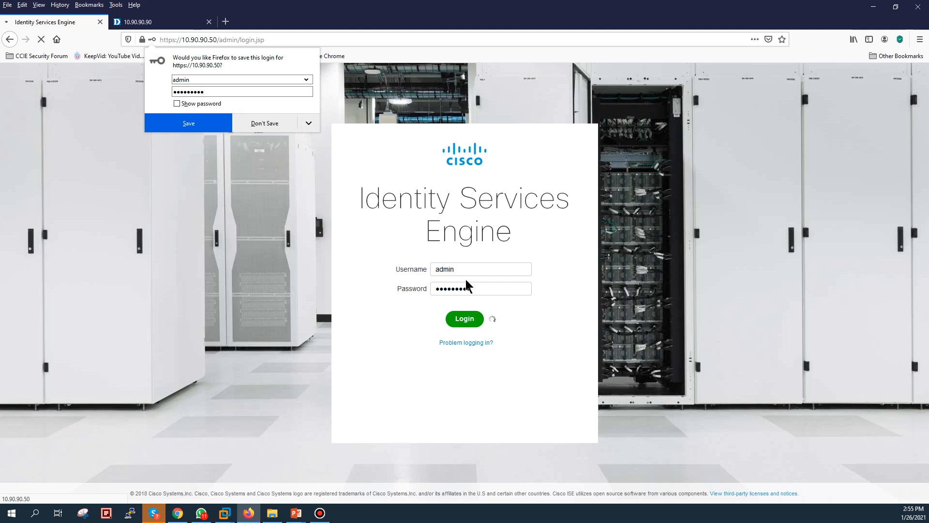
click(271, 122)
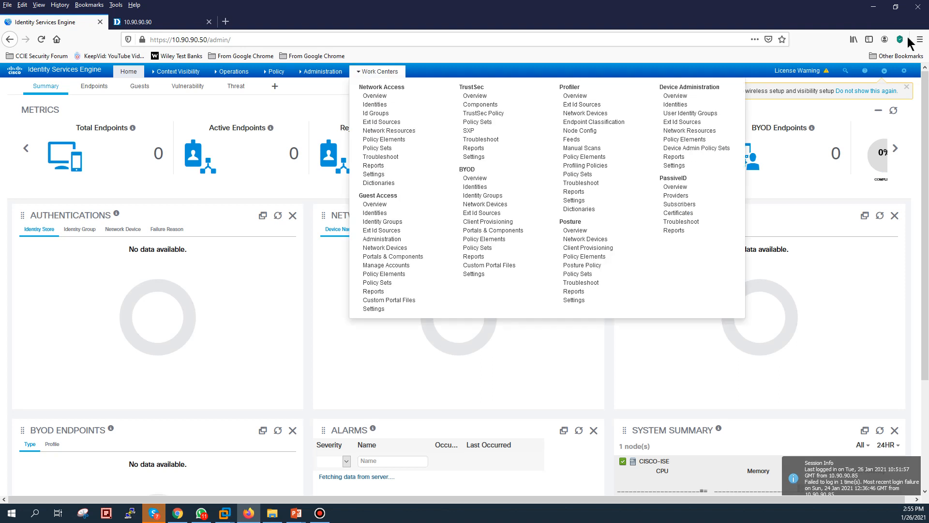
Step: Dismiss the wireless setup notice and open the RADIUS Vendors list in the system policy dictionaries
click(906, 87)
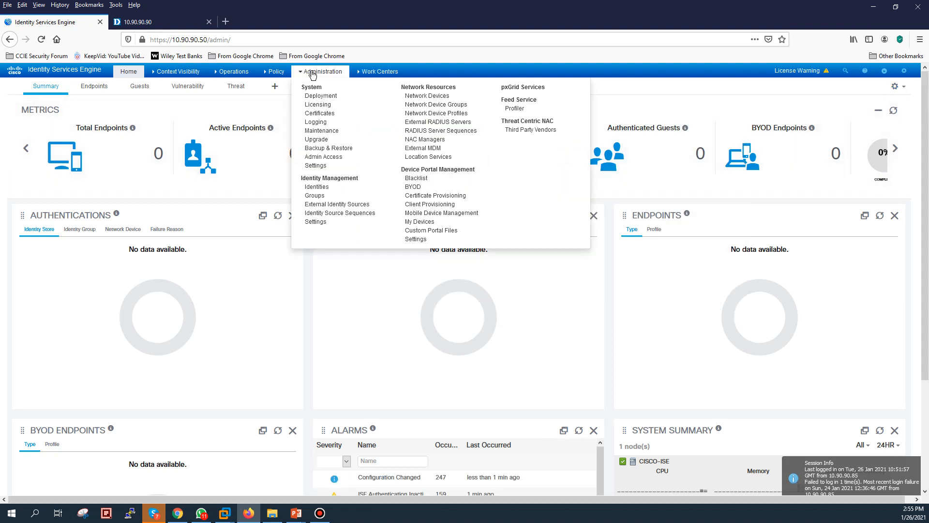
mouse_move(270, 77)
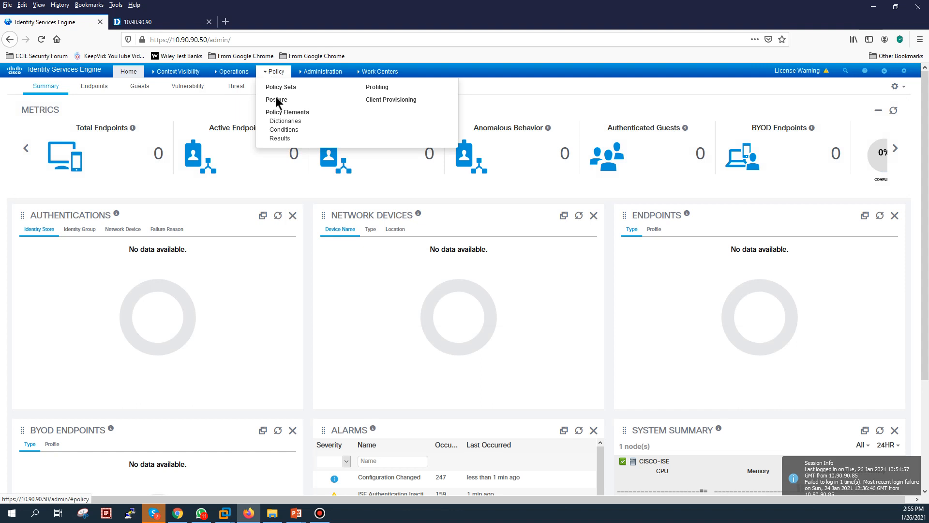
click(283, 120)
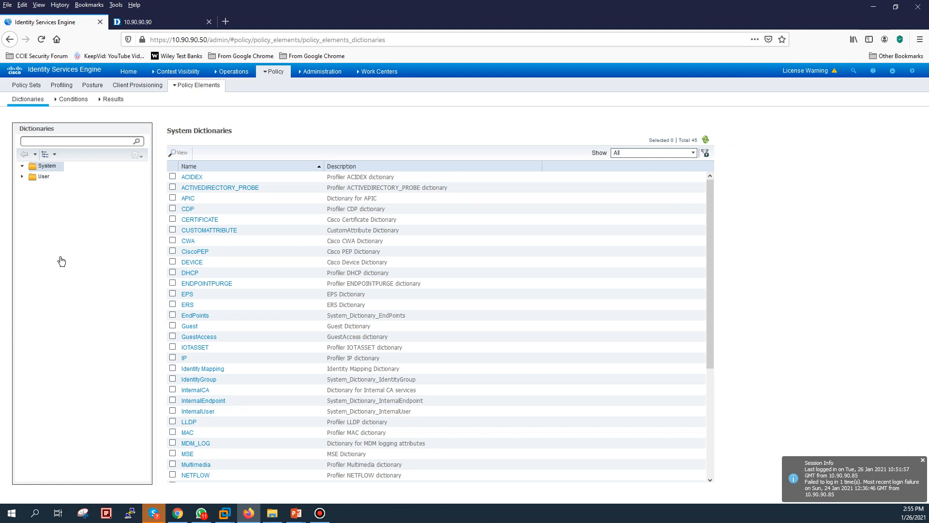
scroll(58, 339, down, 5)
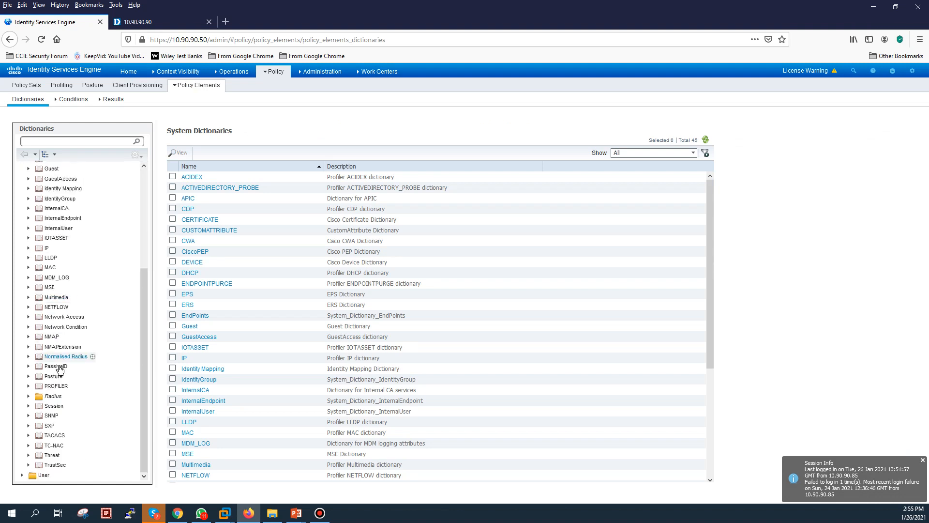
click(29, 396)
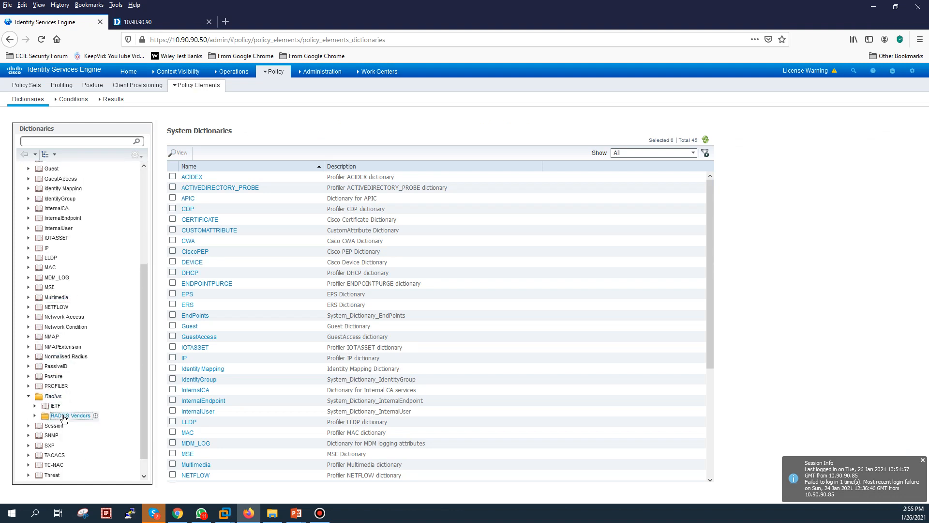
click(58, 415)
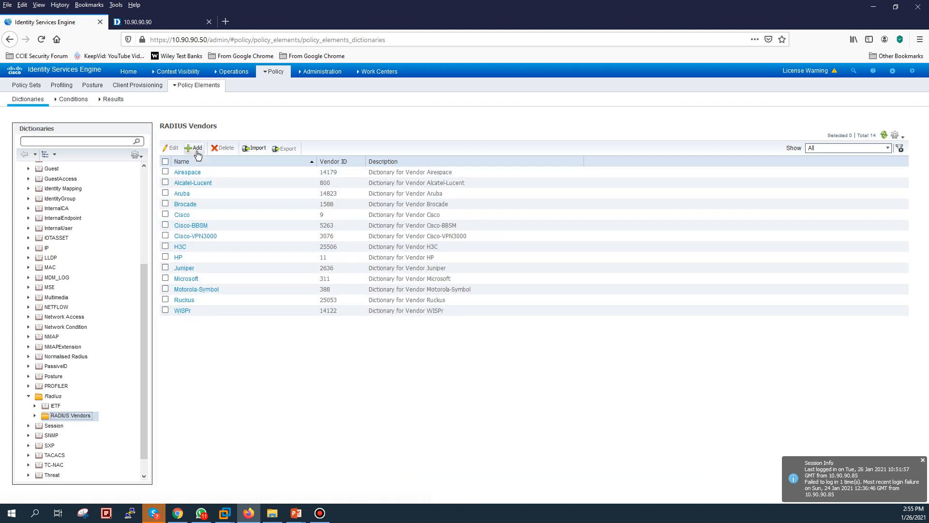
Step: Import the vendor file dictionary.Dlink from Downloads as a new RADIUS vendor
click(256, 148)
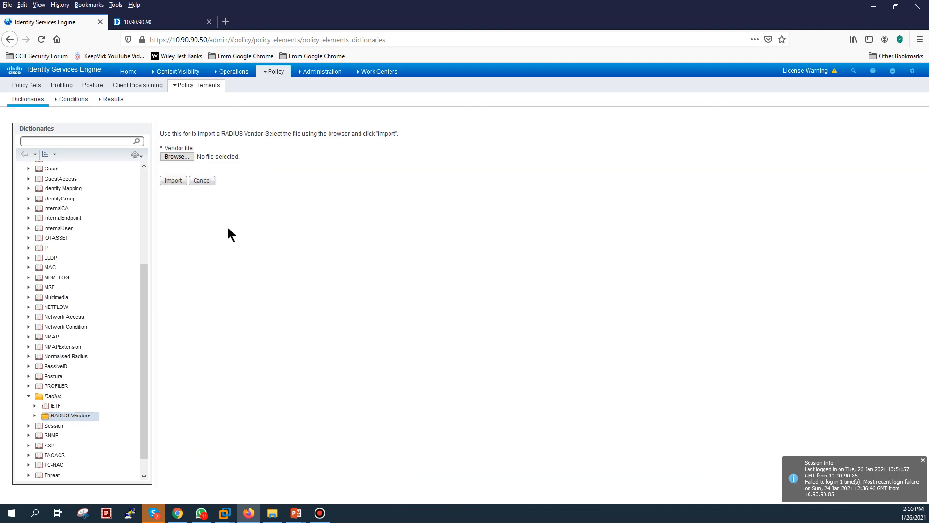
click(177, 157)
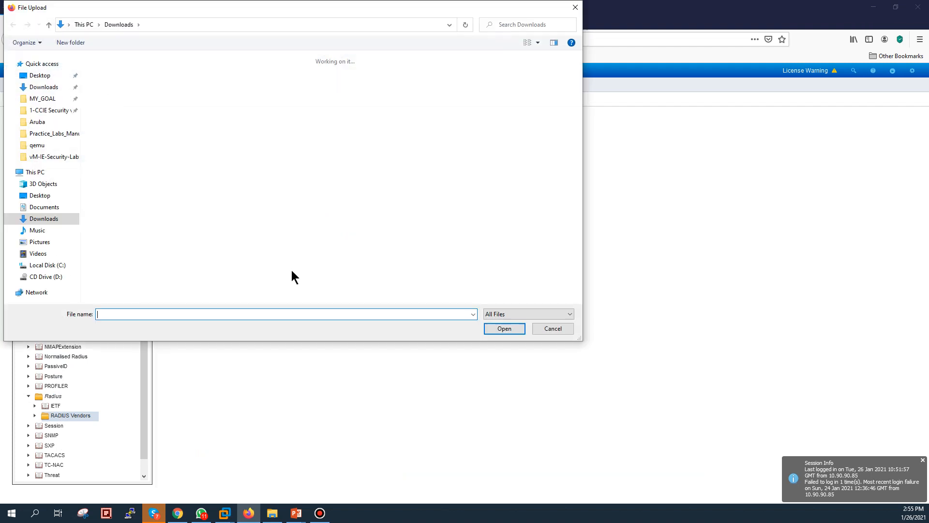
scroll(163, 155, down, 1)
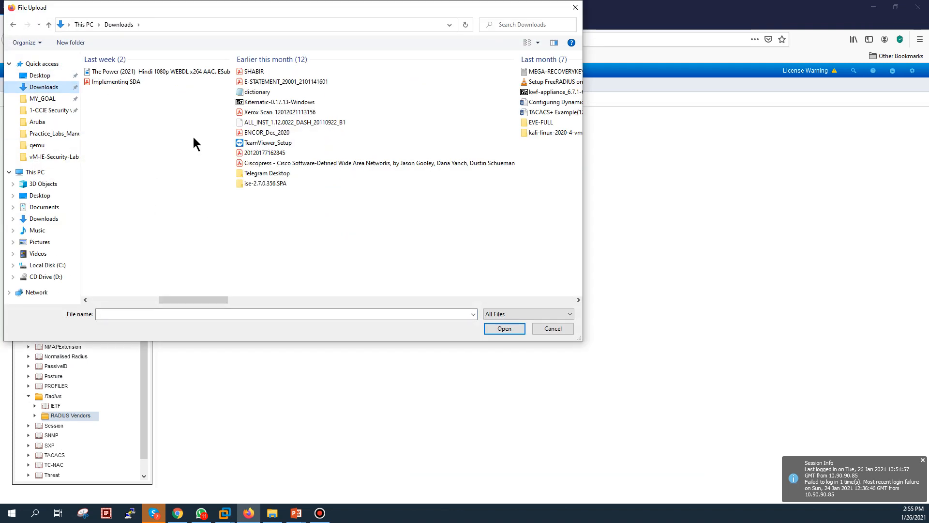
click(251, 95)
double_click(250, 95)
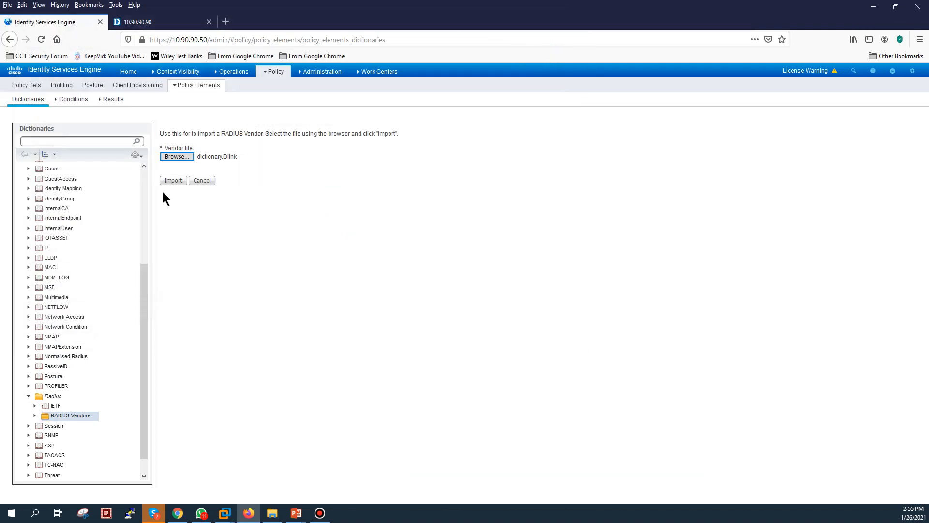
click(172, 181)
click(517, 242)
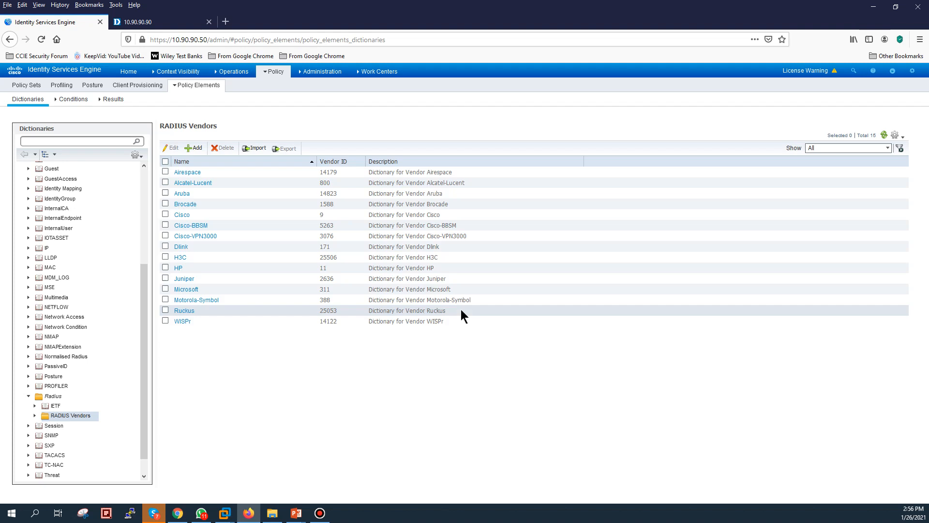
Step: Examine the Dlink vendor dictionary and its attributes, and return to the dictionaries overview
click(181, 248)
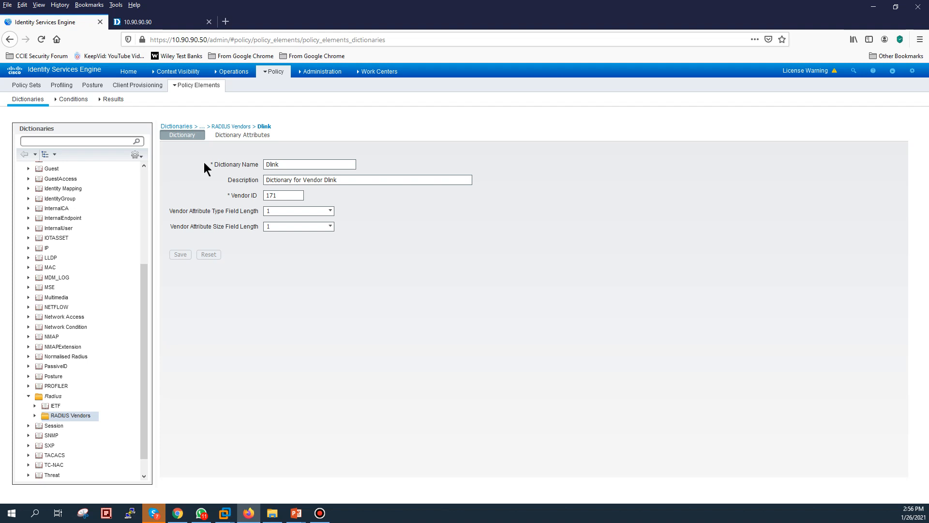
click(235, 136)
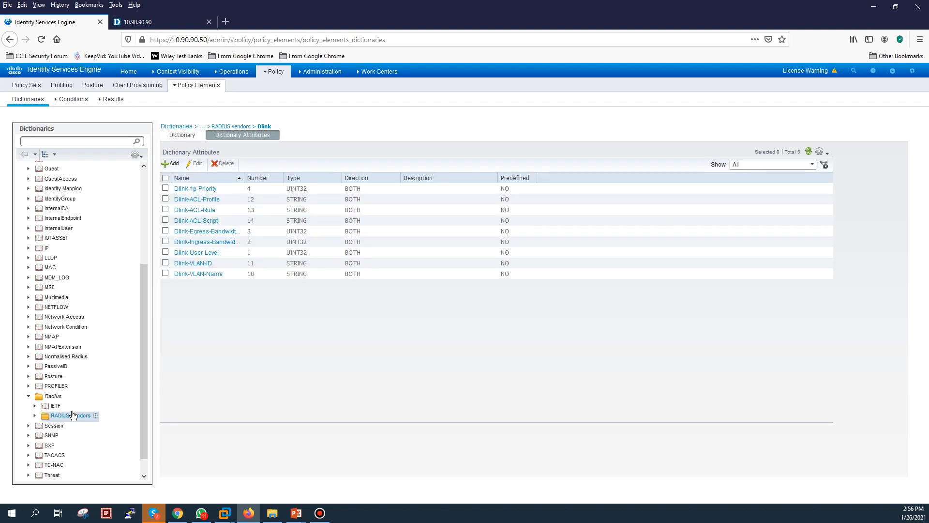
mouse_move(271, 78)
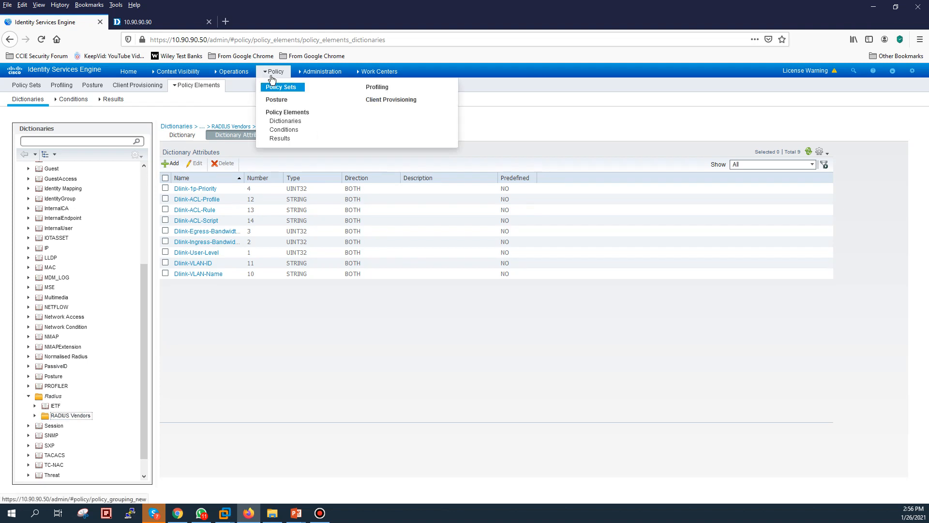
click(284, 122)
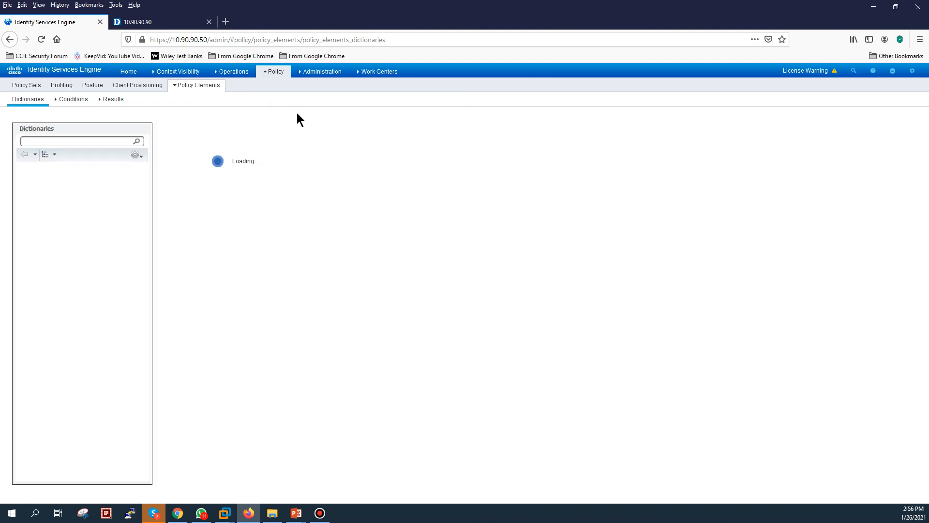
Step: Start a new network device profile and name it DLink-Profile
mouse_move(310, 74)
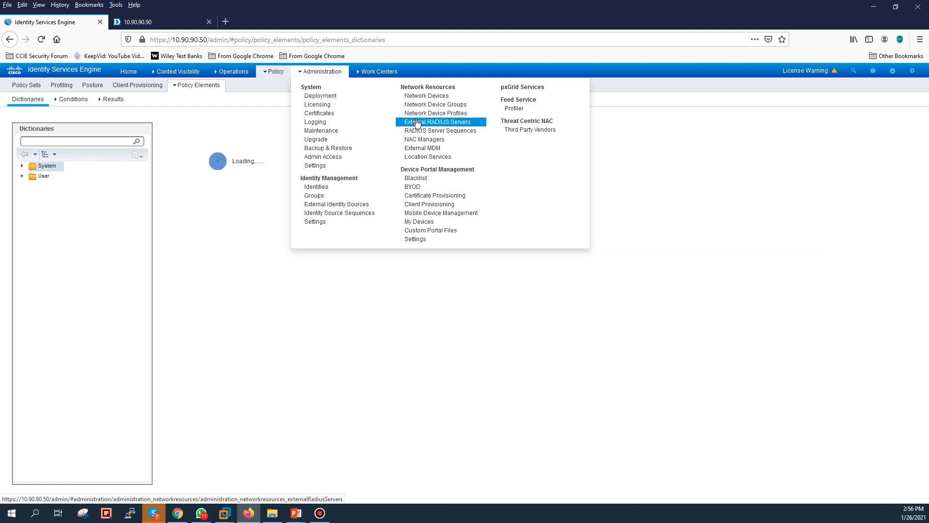
click(434, 114)
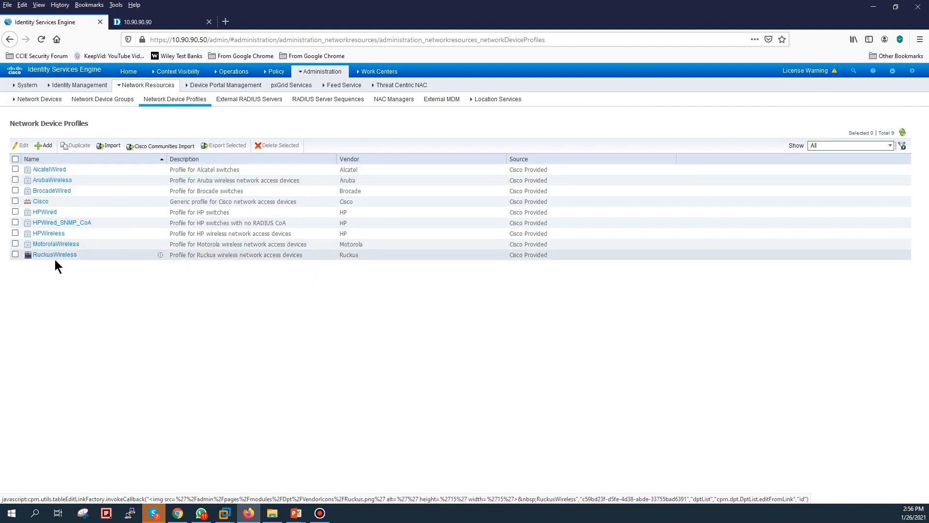
click(46, 146)
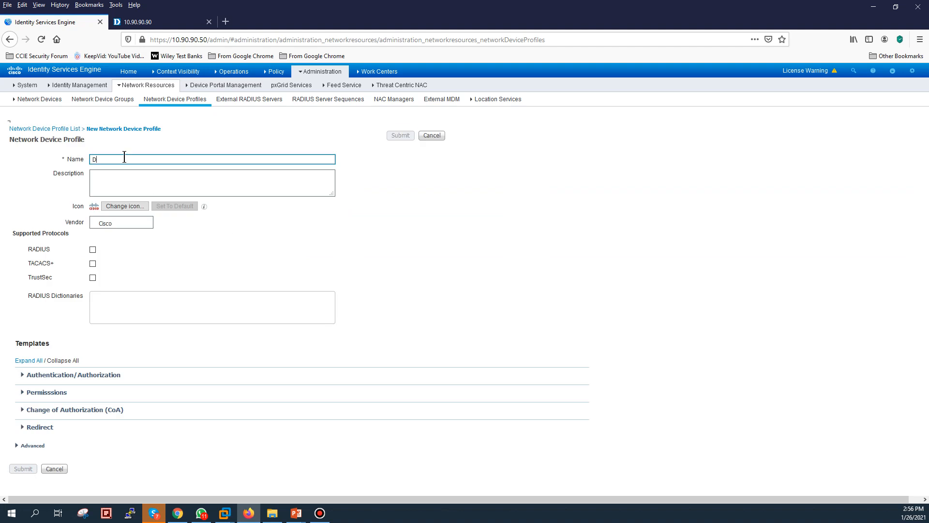
text(DLink)
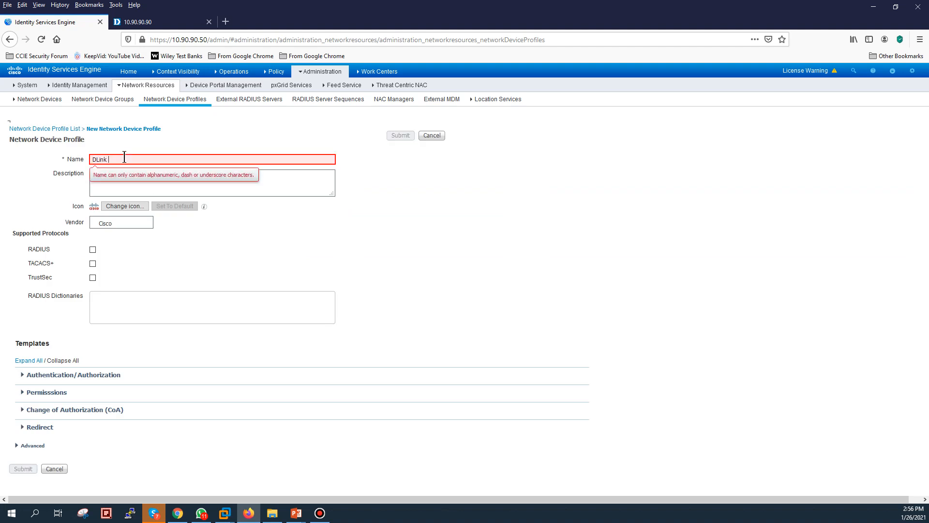
key(BackSpace)
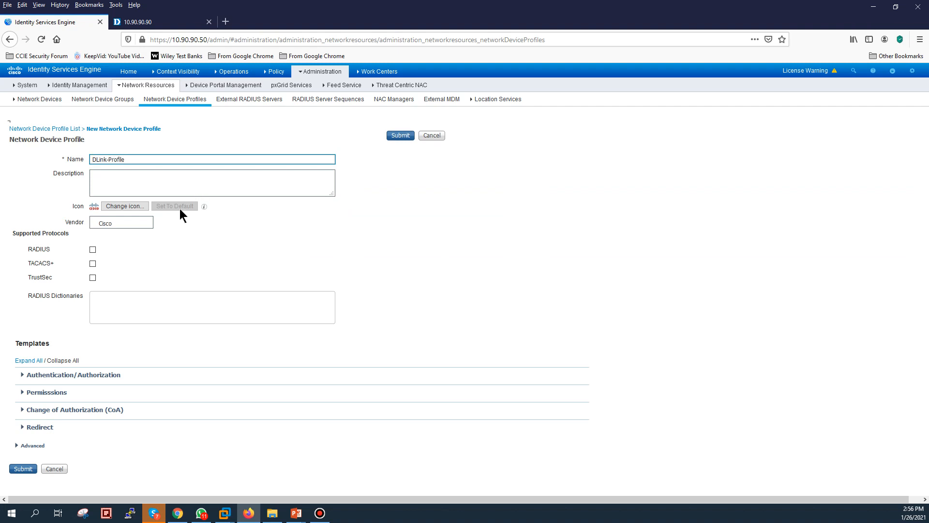
Step: Set the profile's vendor to Other, support only the RADIUS protocol, and add the Dlink RADIUS dictionary
click(113, 224)
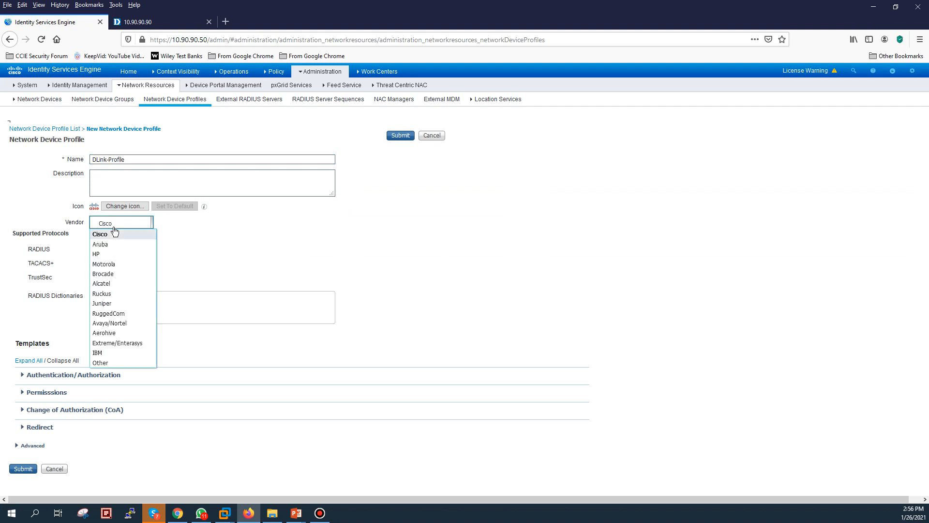
click(114, 364)
click(92, 249)
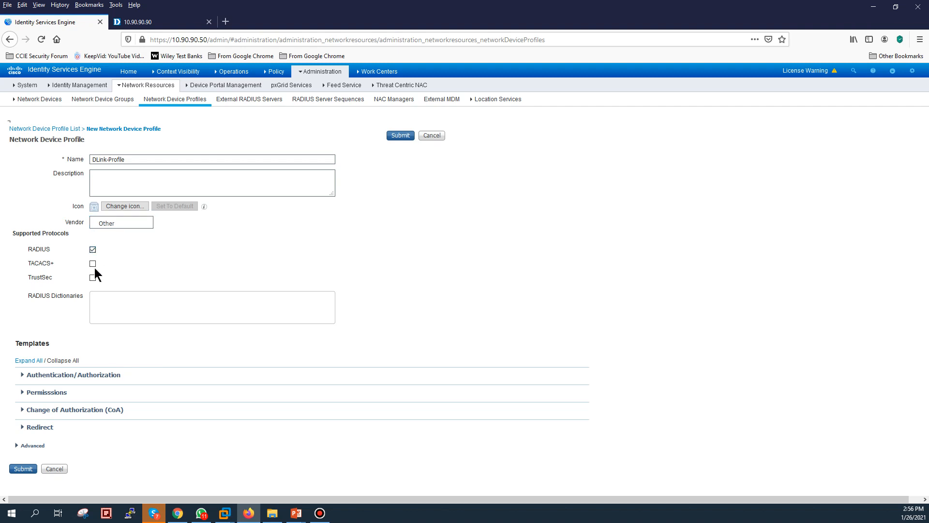
click(106, 305)
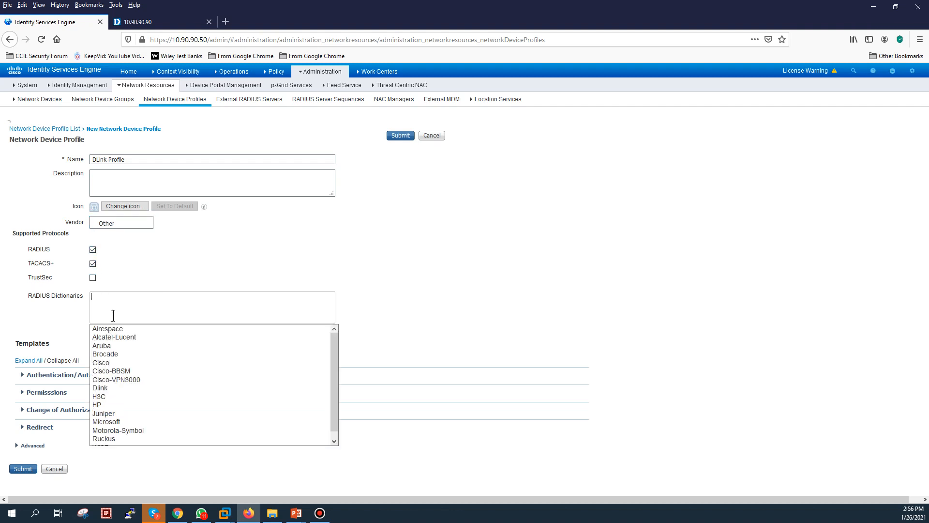
click(114, 388)
click(92, 263)
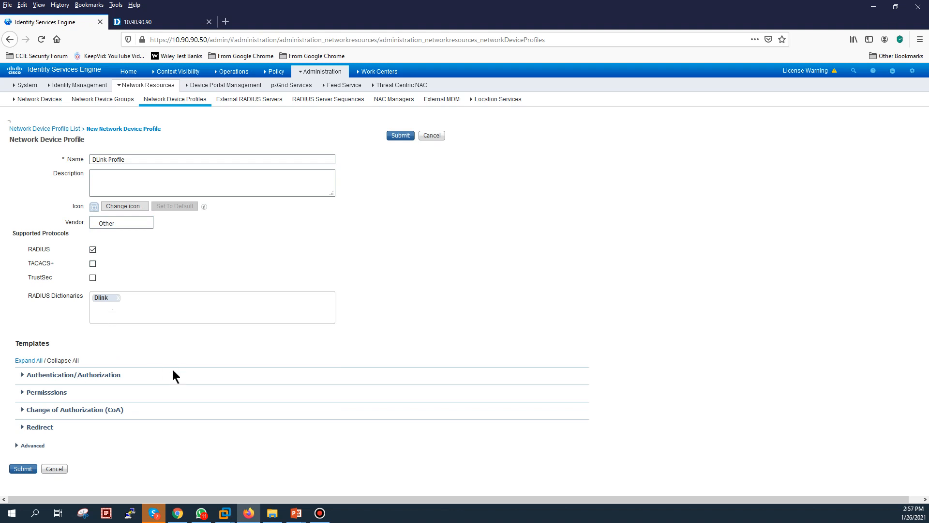
Step: Enable Process Host Lookup for MAB via PAP/ASCII, CHAP and EAP-MD5, each with Check Password
click(37, 377)
scroll(92, 265, down, 5)
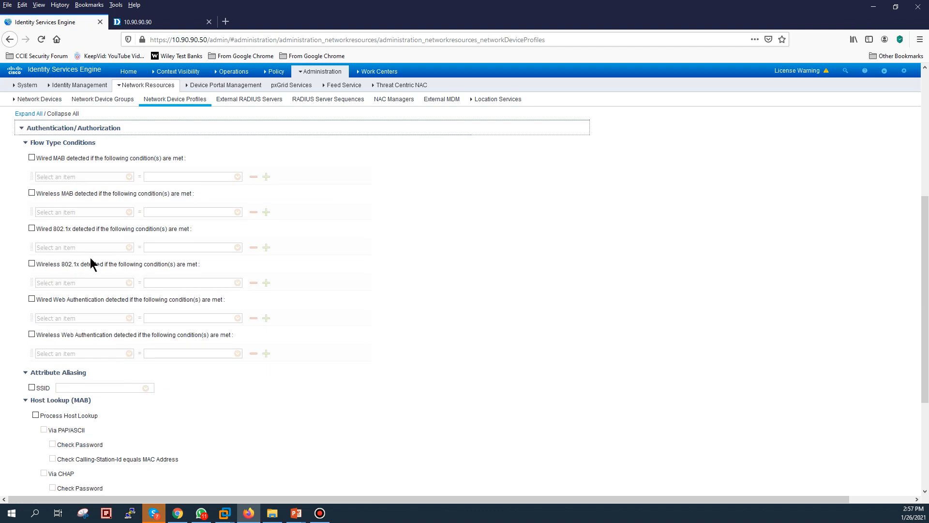
scroll(72, 266, up, 3)
click(64, 291)
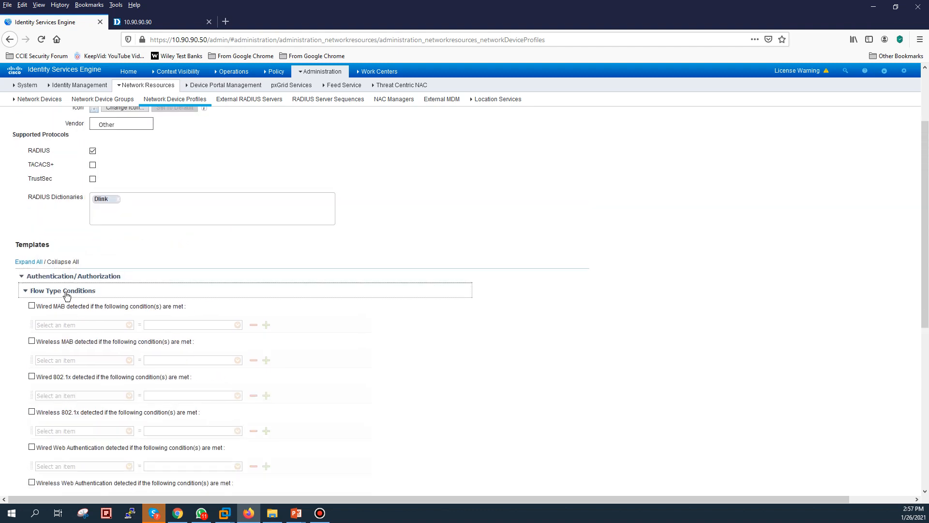
scroll(68, 297, down, 1)
scroll(60, 283, down, 1)
click(36, 249)
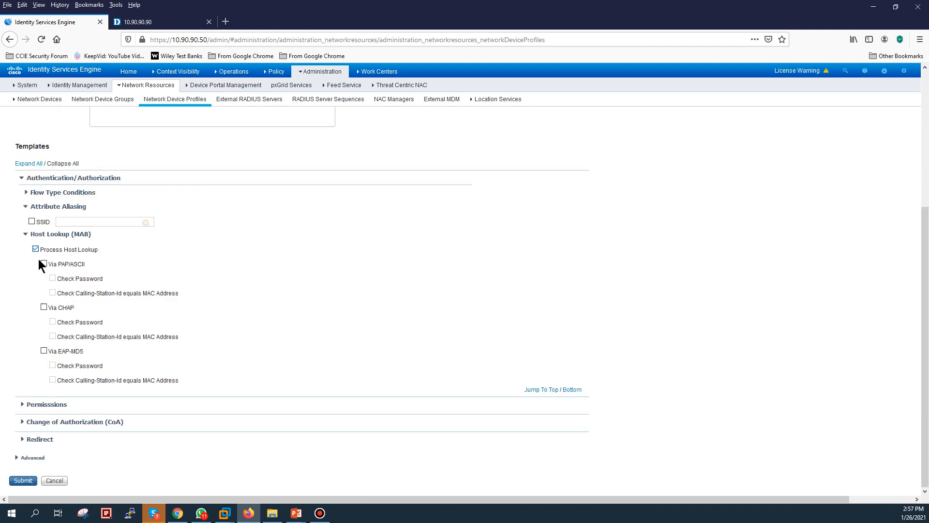
click(44, 263)
click(56, 234)
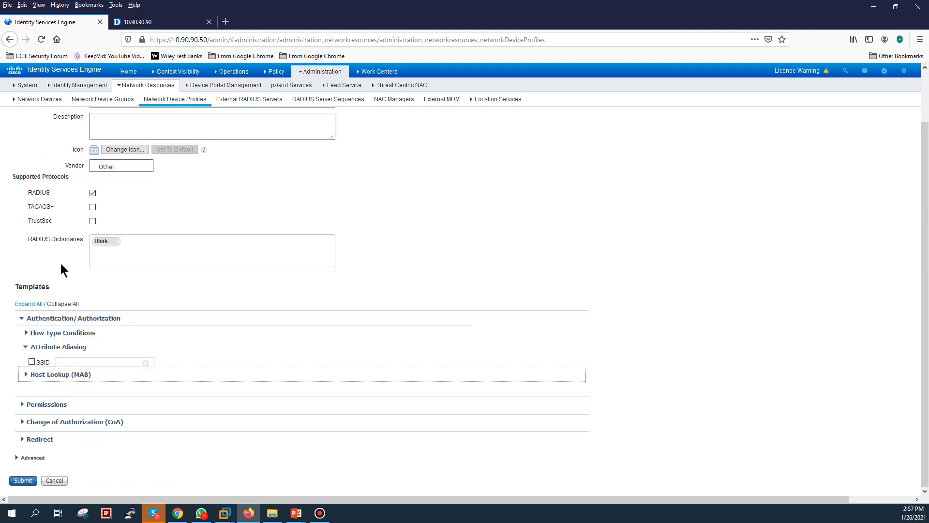
Step: In the profile's permissions, enable Set VLAN using IETF 802.1X Attributes
click(49, 404)
scroll(116, 339, down, 2)
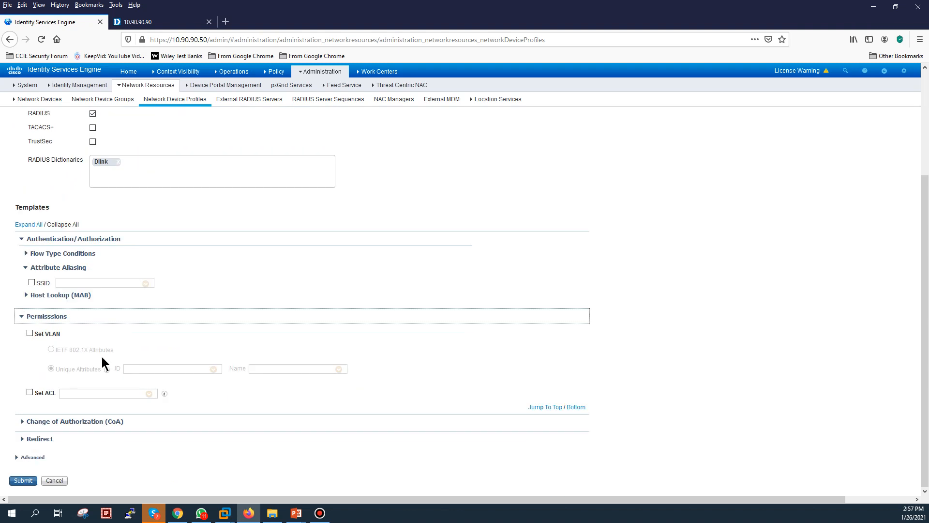
click(30, 333)
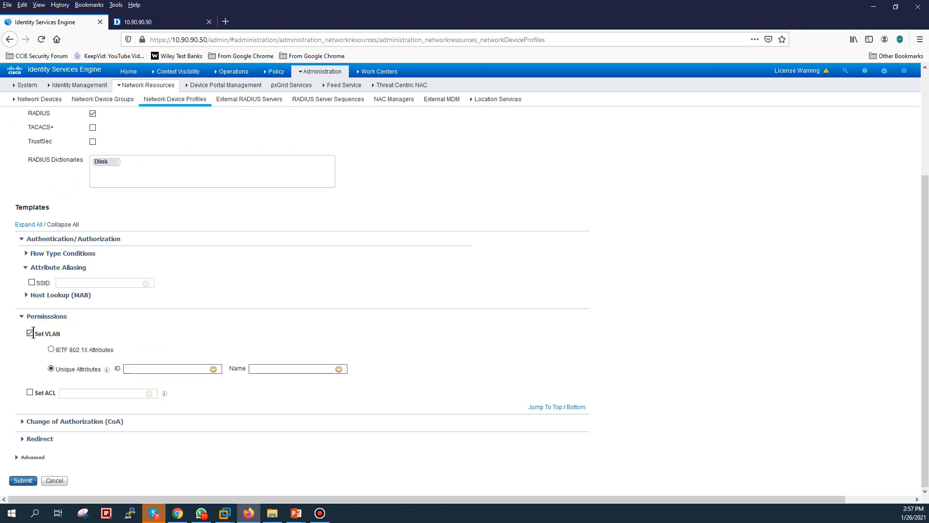
click(51, 348)
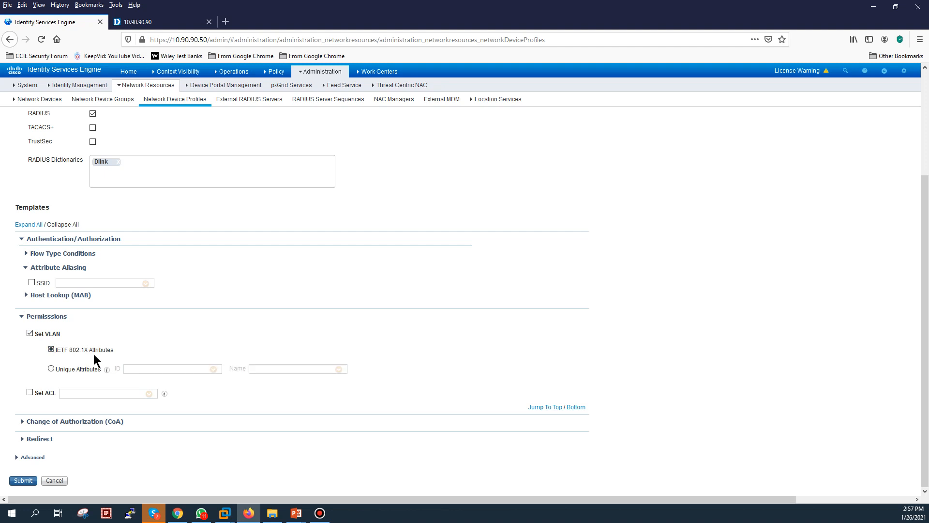
Step: Review the profile's Change of Authorization, Redirect and Advanced settings, and submit the profile
click(57, 424)
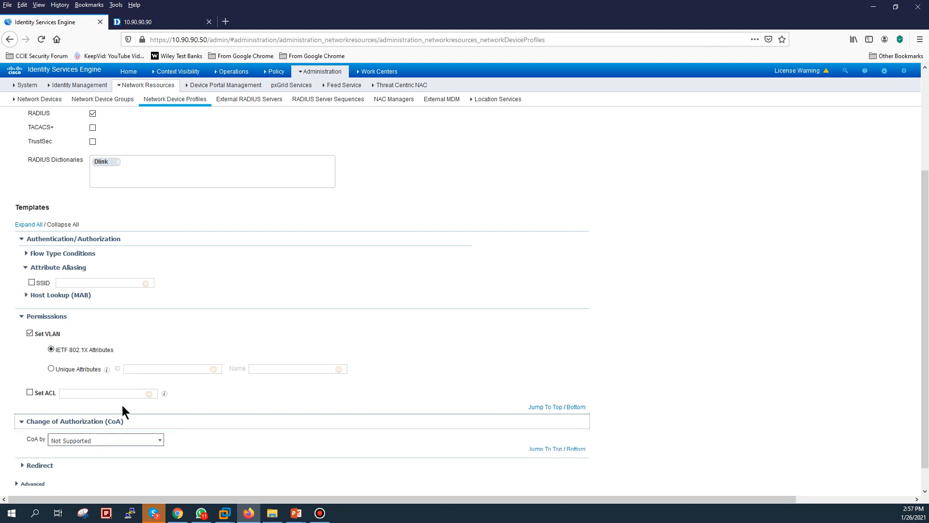
scroll(97, 421, down, 1)
click(41, 439)
scroll(97, 416, down, 1)
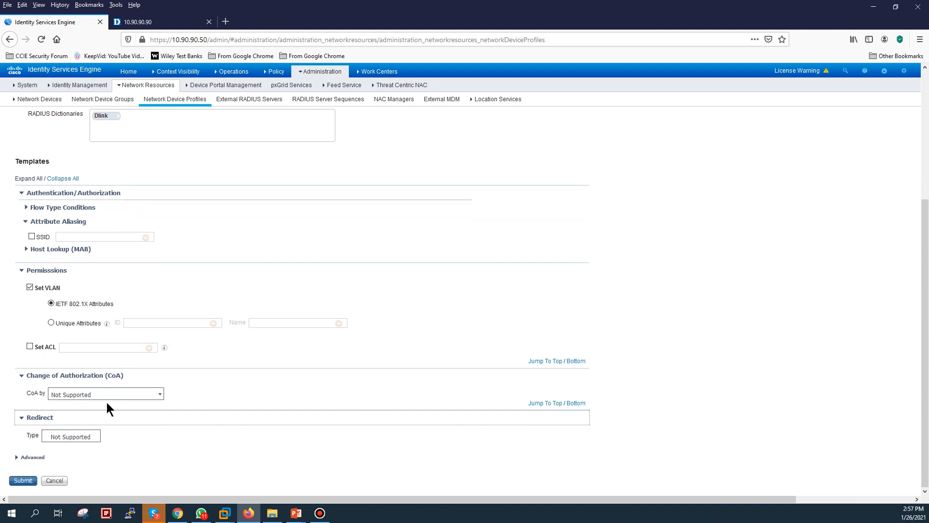
click(30, 457)
scroll(97, 435, down, 3)
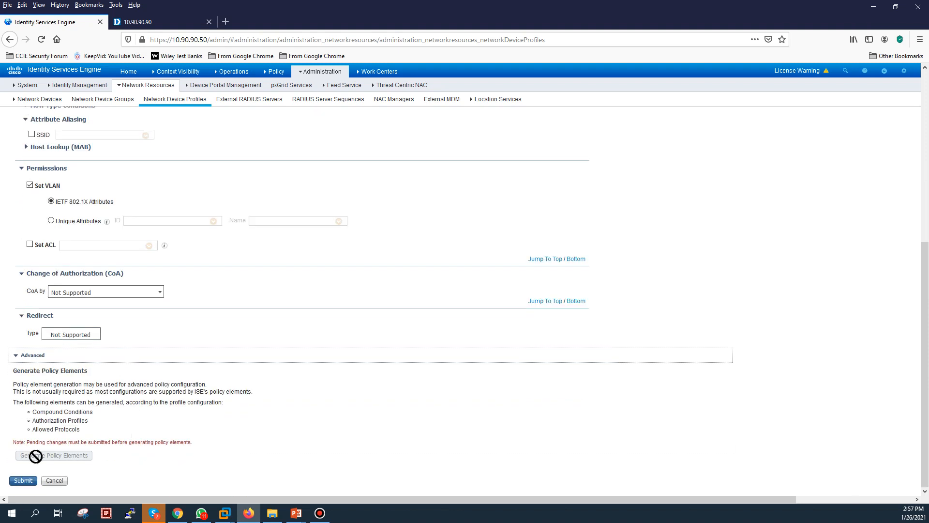
click(23, 482)
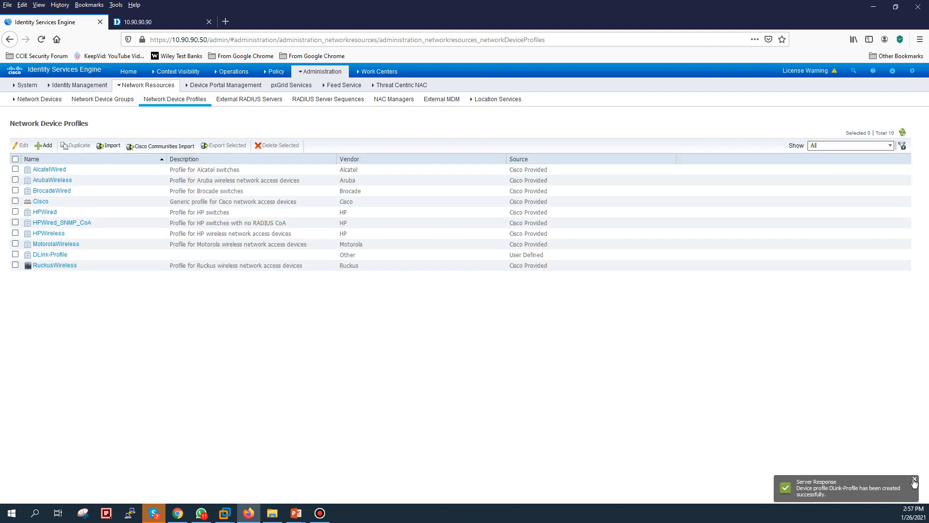
click(914, 478)
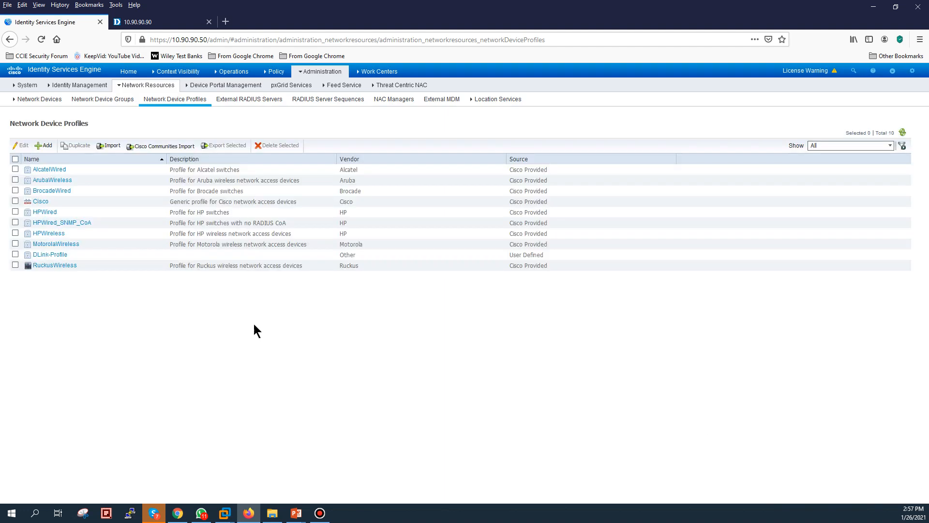
Step: Reopen DLink-Profile and examine its saved host lookup and permissions settings
click(49, 255)
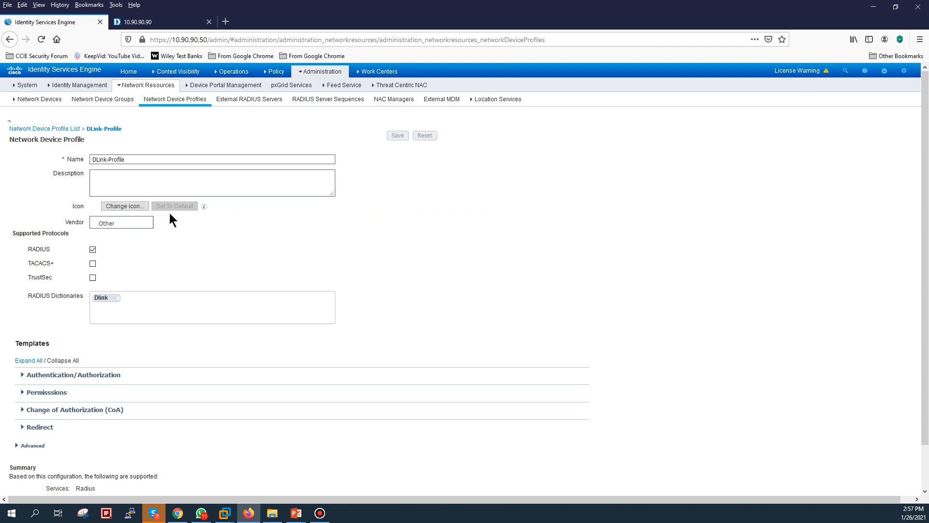
scroll(106, 295, down, 2)
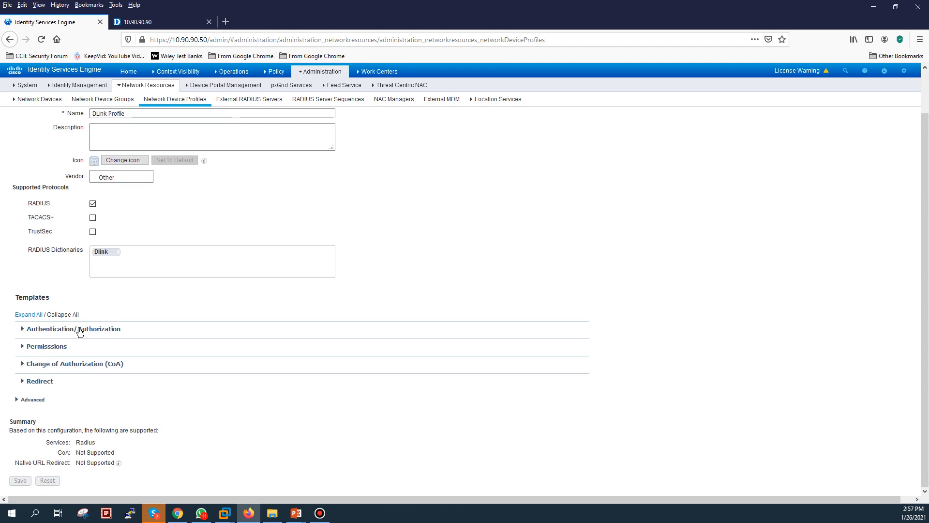
click(79, 322)
scroll(92, 345, down, 8)
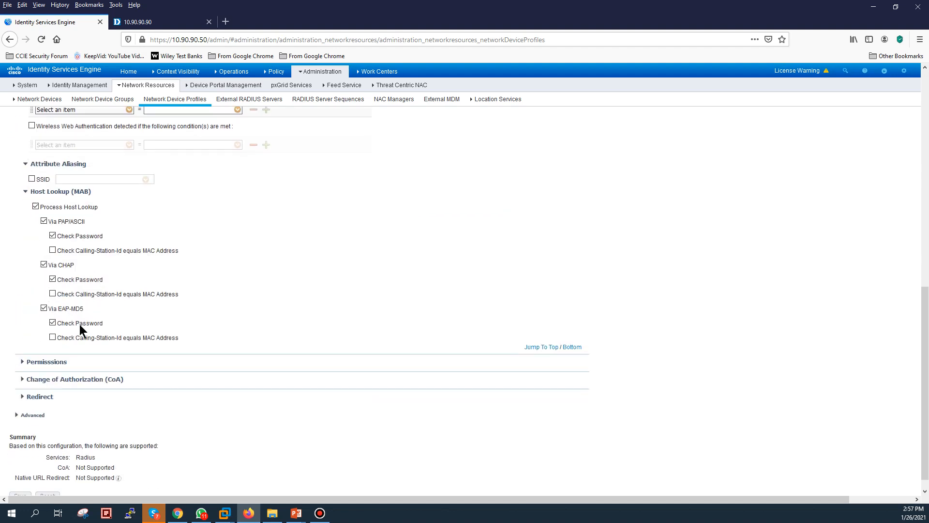
click(116, 355)
scroll(115, 358, down, 2)
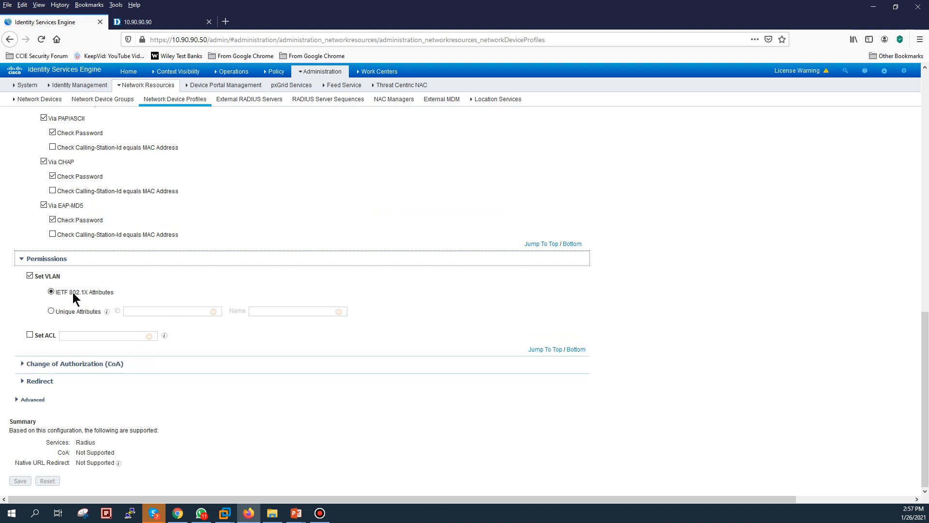
scroll(96, 302, up, 10)
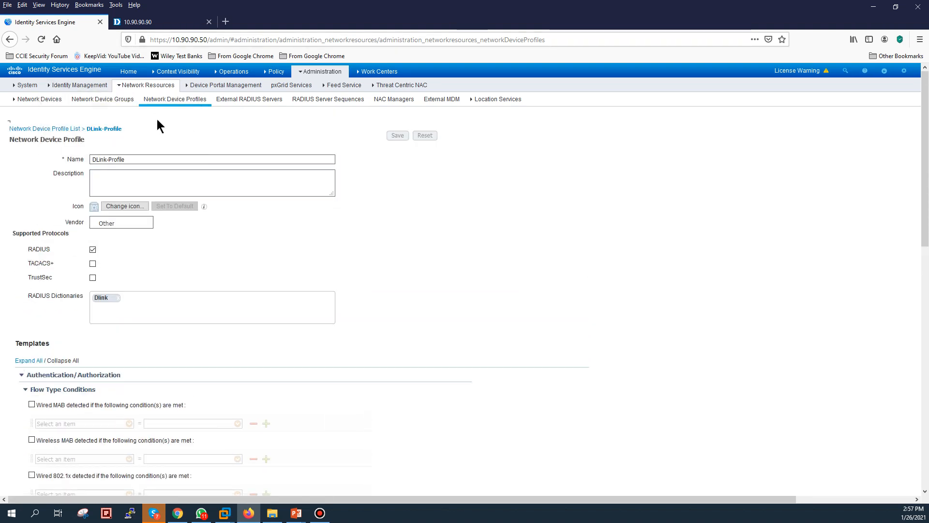
Step: Examine the network device groups under All Locations and All Device Types
click(115, 100)
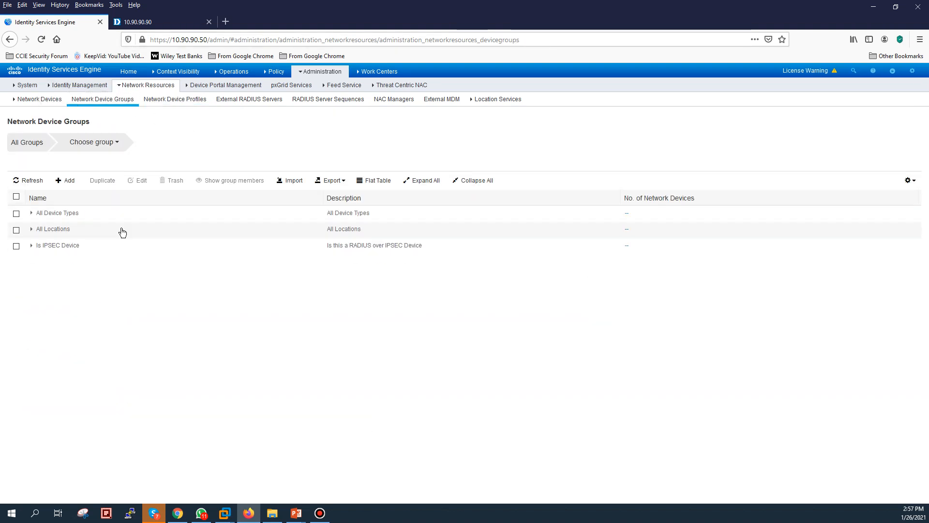
click(31, 228)
click(31, 213)
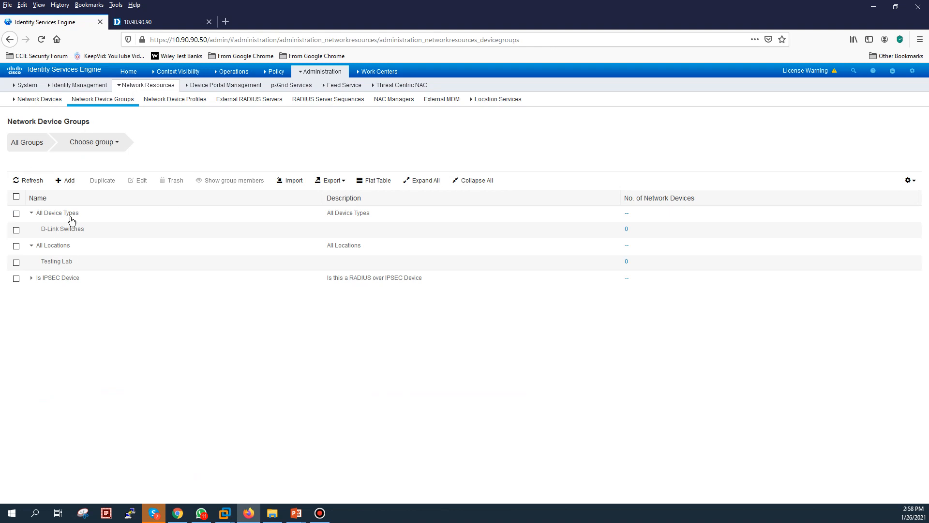
Step: Start a new network device named DGS-3630 with IP address 10.90.90.36 and assign it the DLink-Profile device profile
click(34, 85)
click(44, 99)
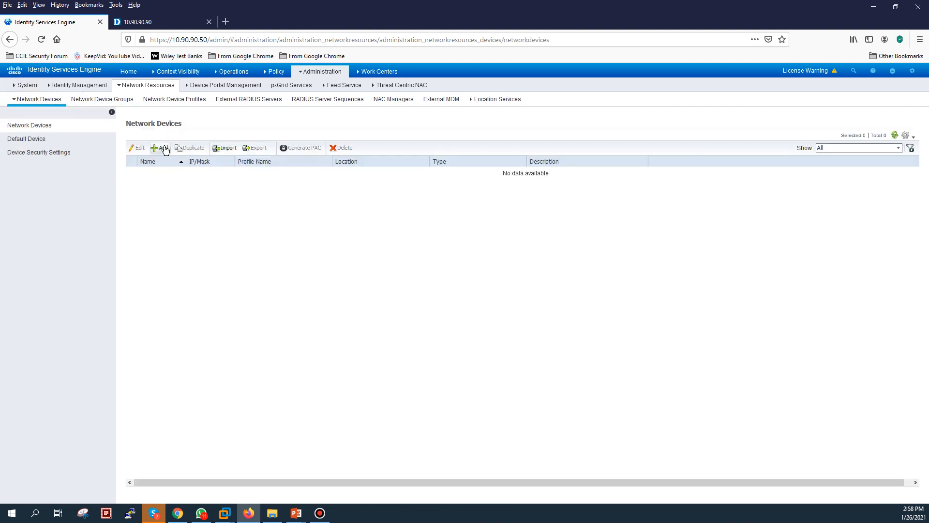
click(164, 149)
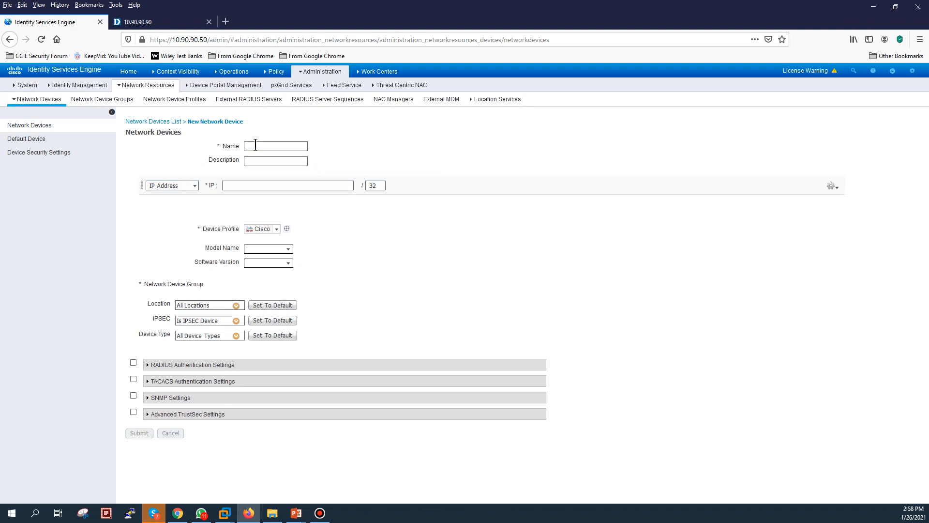
text(DGS-3630)
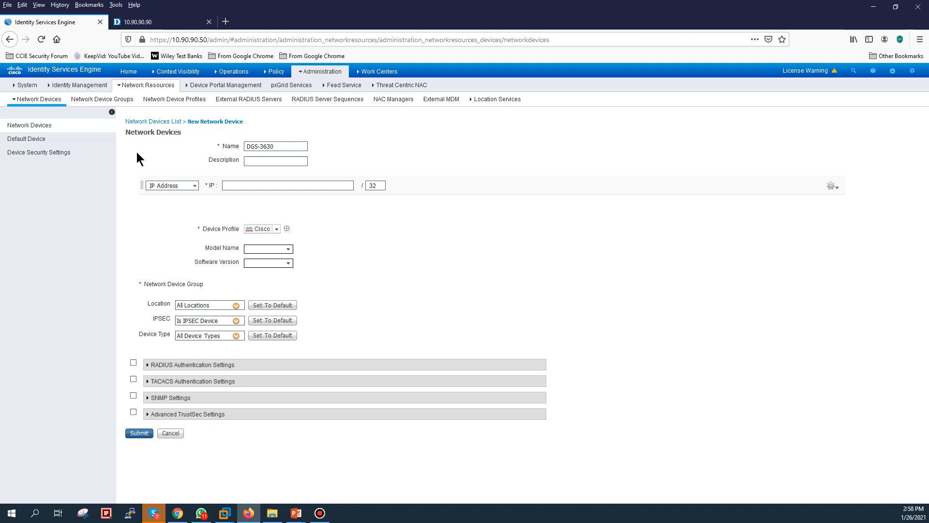
click(251, 186)
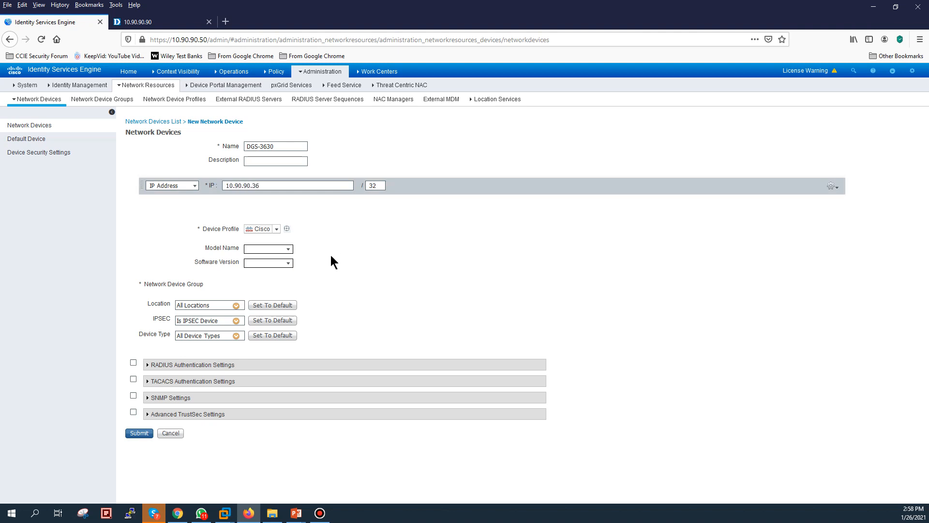
click(276, 229)
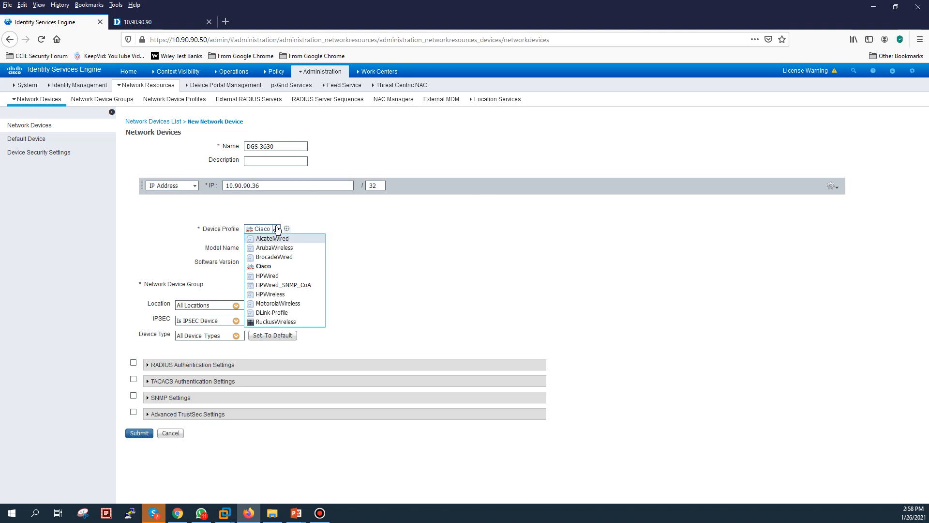
click(298, 313)
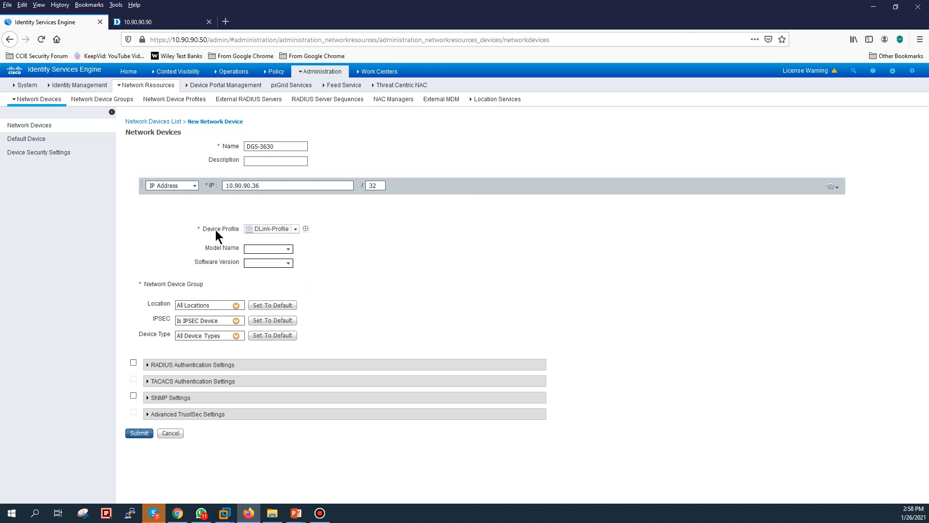
Step: Set the device's location to Testing Lab, IPSEC to No and device type to D-Link Switches
click(237, 308)
click(237, 310)
click(269, 353)
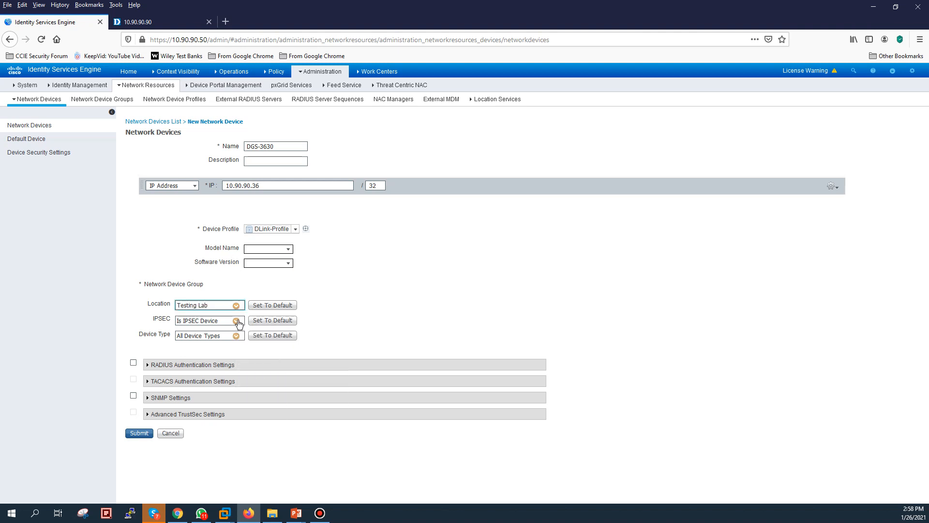
click(236, 321)
click(255, 370)
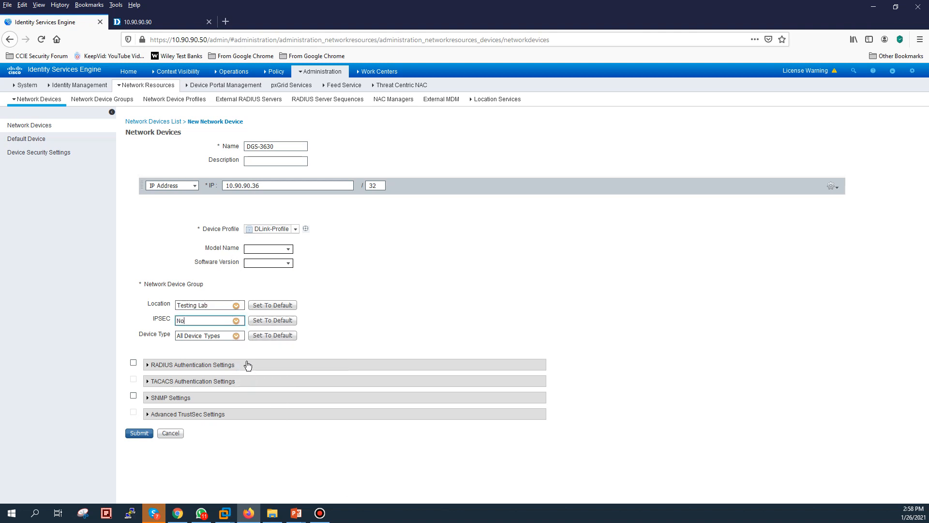
click(237, 337)
click(264, 200)
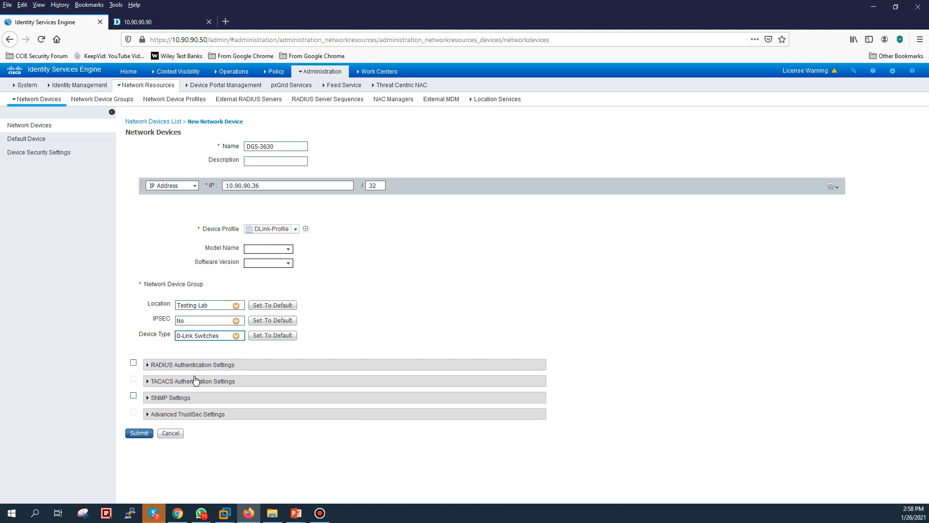
Step: Enable RADIUS authentication for the device, enter the RADIUS shared secret, and submit the device
click(133, 363)
click(325, 418)
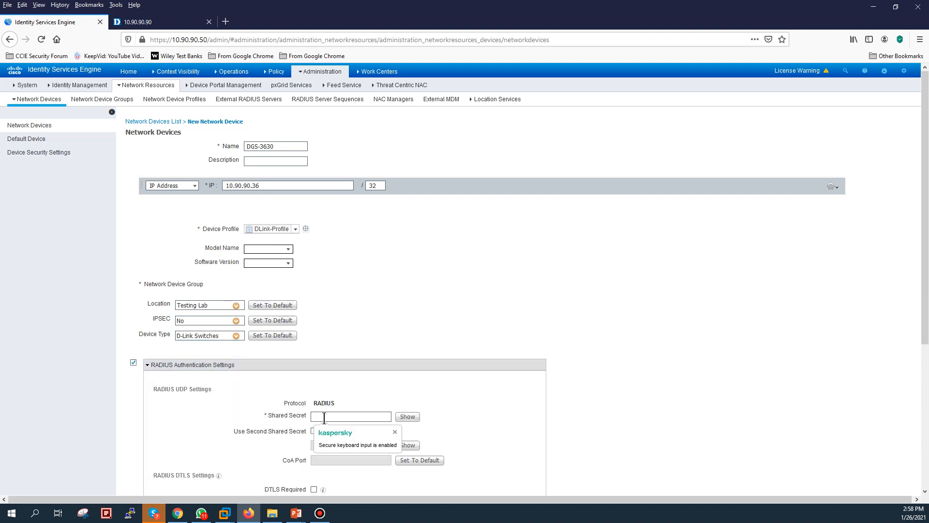
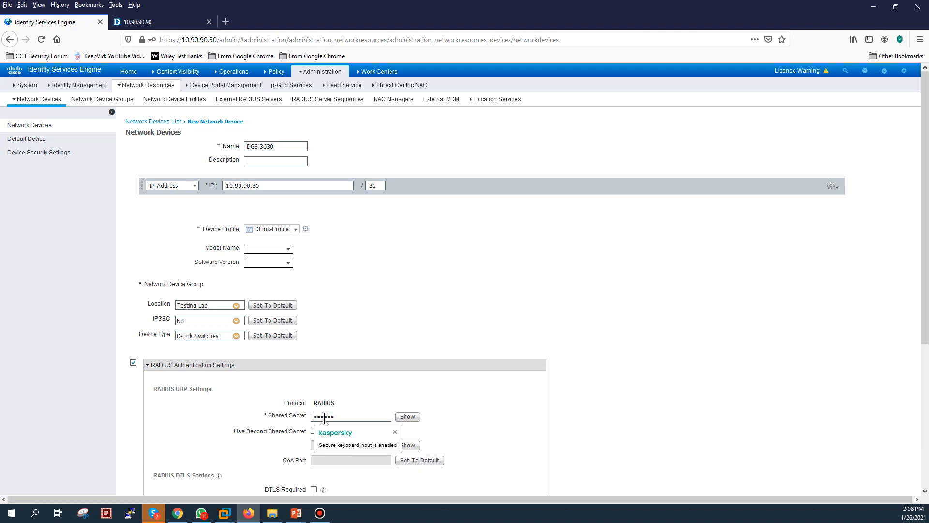
click(407, 416)
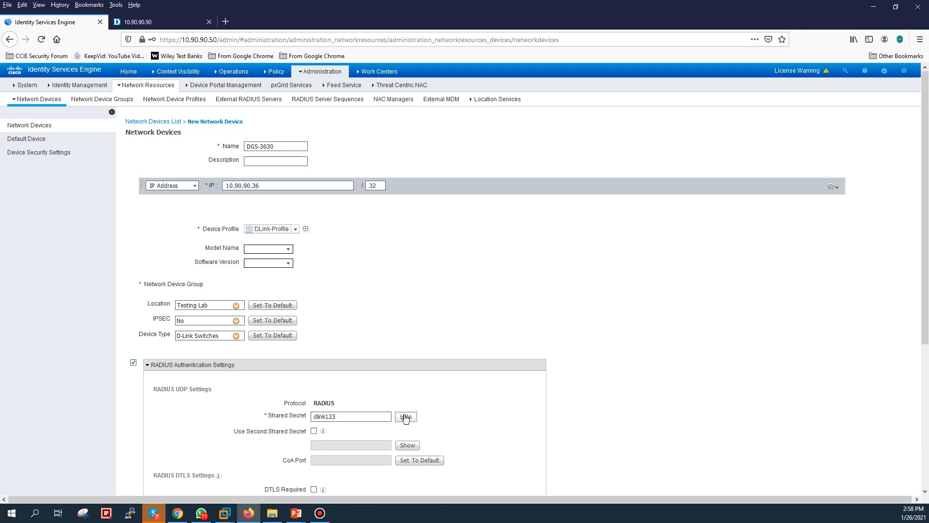
scroll(346, 430, down, 4)
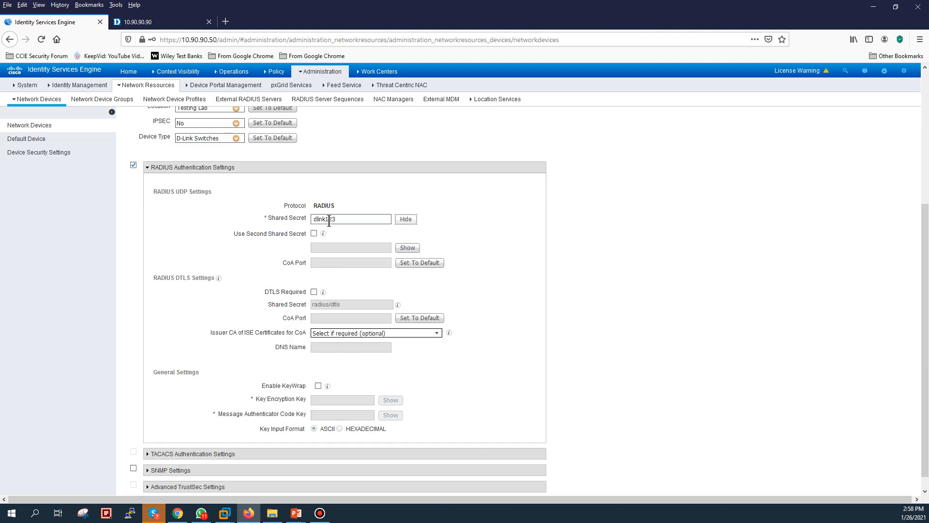
scroll(360, 227, down, 1)
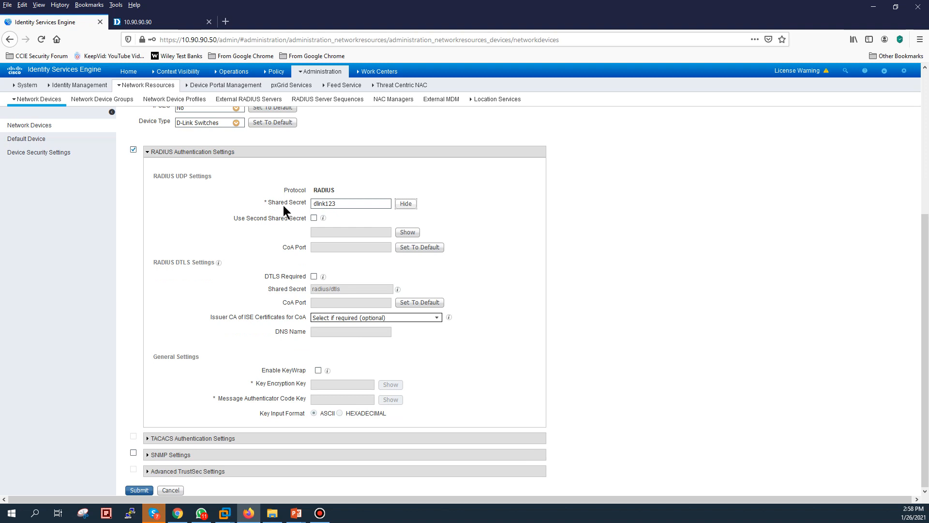
click(137, 490)
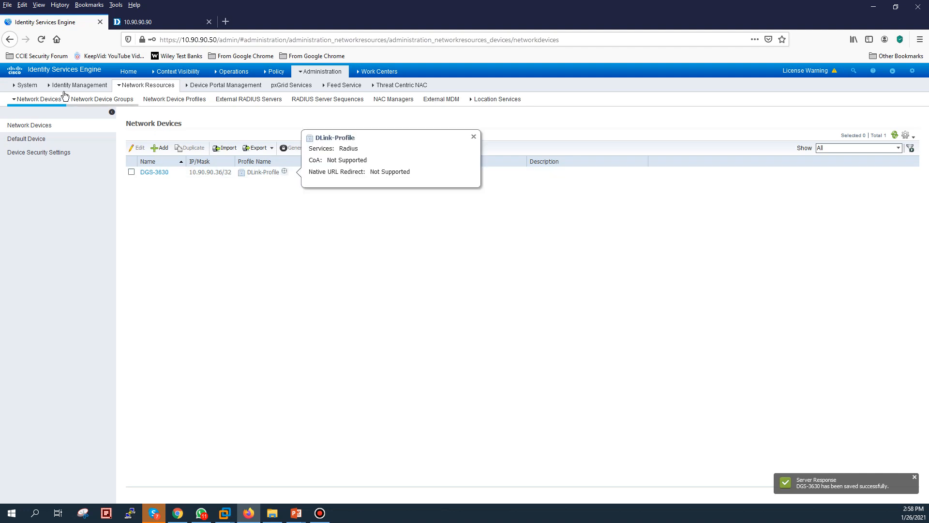
mouse_move(324, 74)
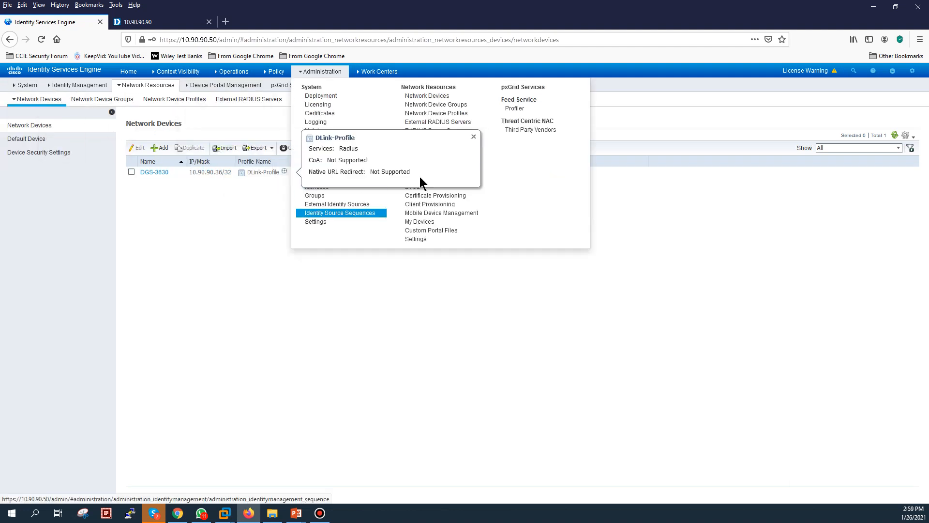
Step: Start a new network access user named wireduser in the identity management users list
click(474, 141)
mouse_move(322, 72)
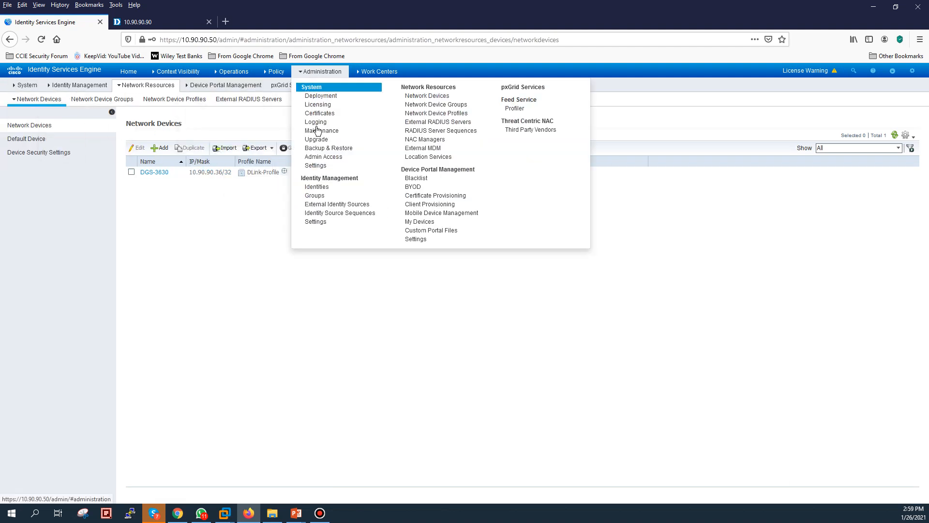
click(318, 186)
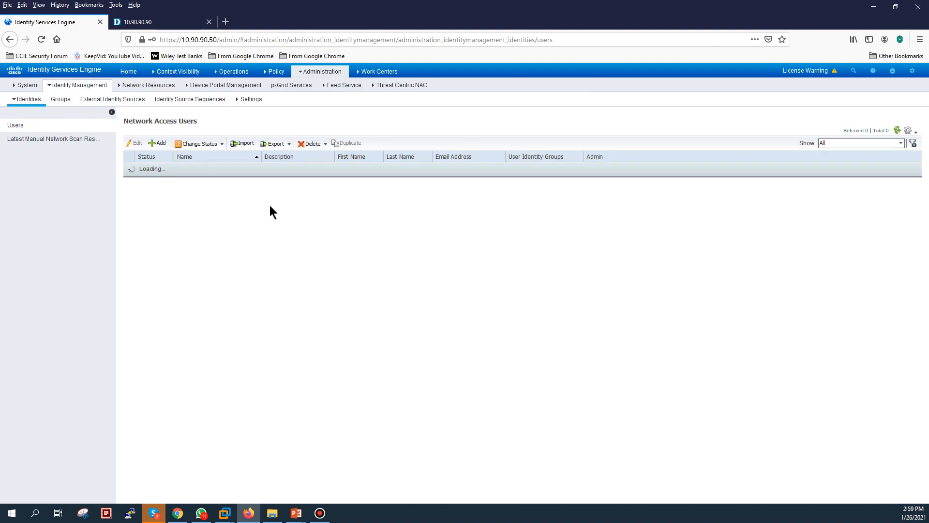
click(157, 144)
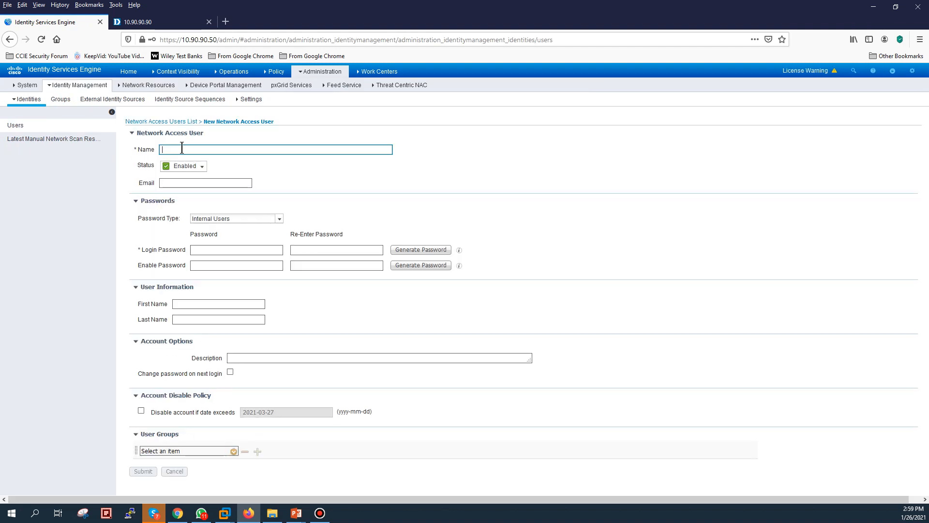
text(Wired)
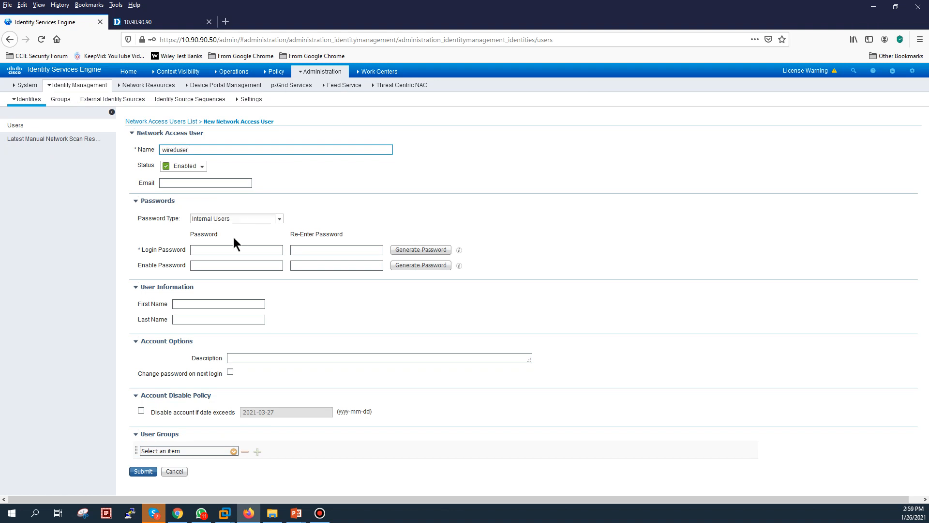
Step: Enter and confirm the login password for wireduser, assign the ALL_ACCOUNTS (default) user group, and submit the user
click(227, 249)
text(•)
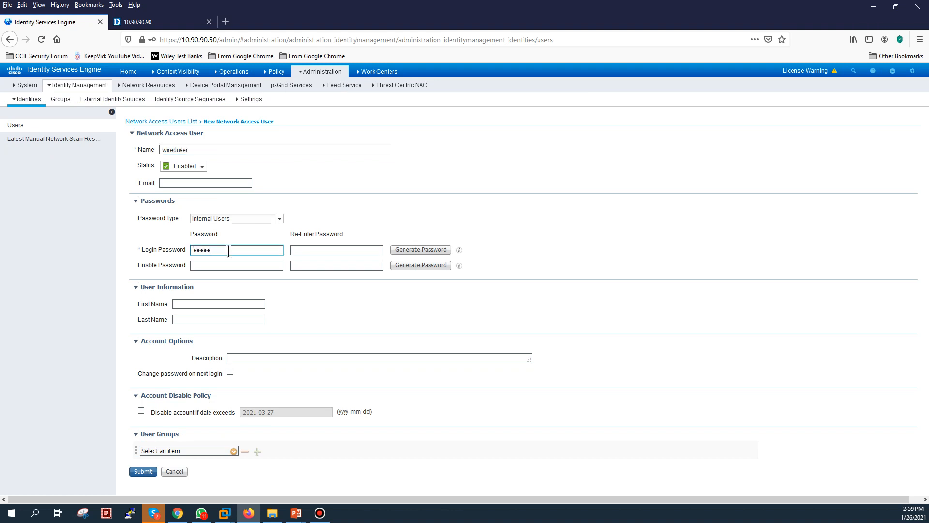
key(Tab)
text(•)
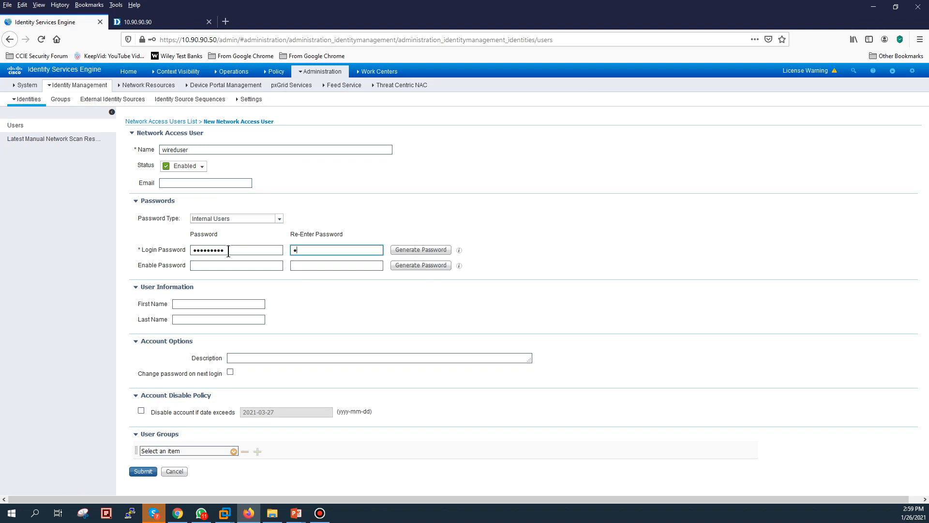
text(•••••••)
click(233, 451)
click(271, 315)
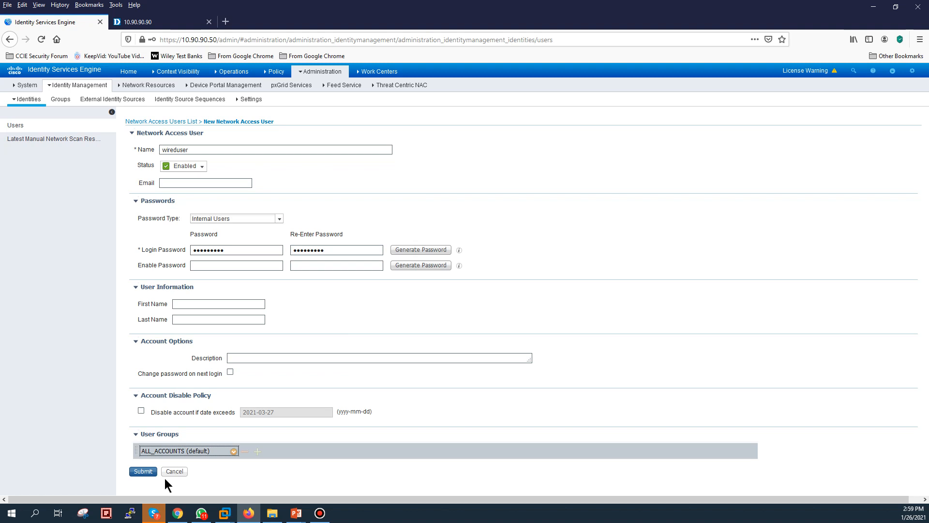
click(144, 471)
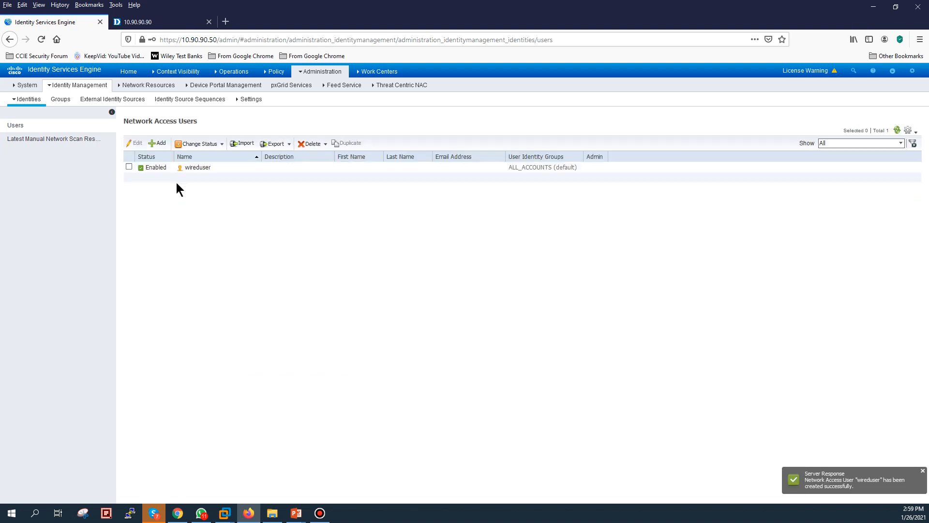
Step: Create a second network access user named v36 with a confirmed login password and the ALL_ACCOUNTS (default) user group
click(158, 143)
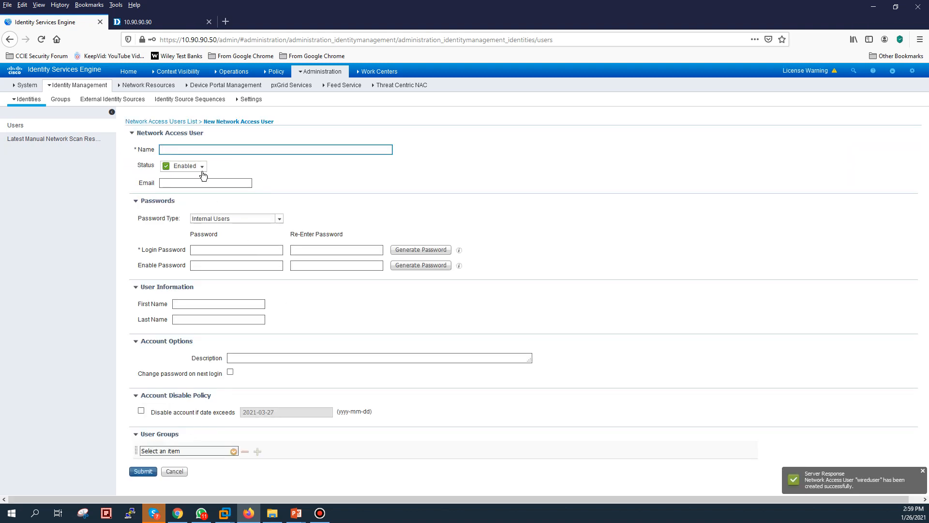
text(v36)
click(209, 250)
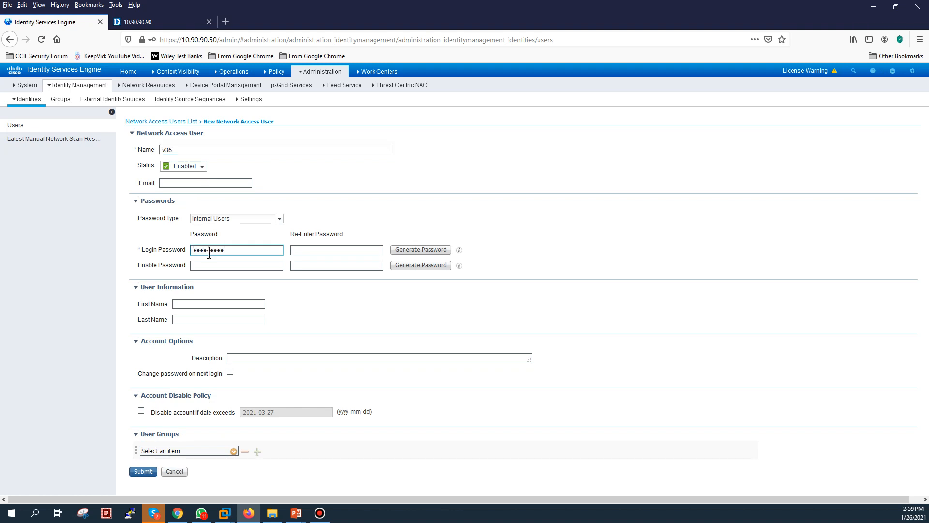
key(Tab)
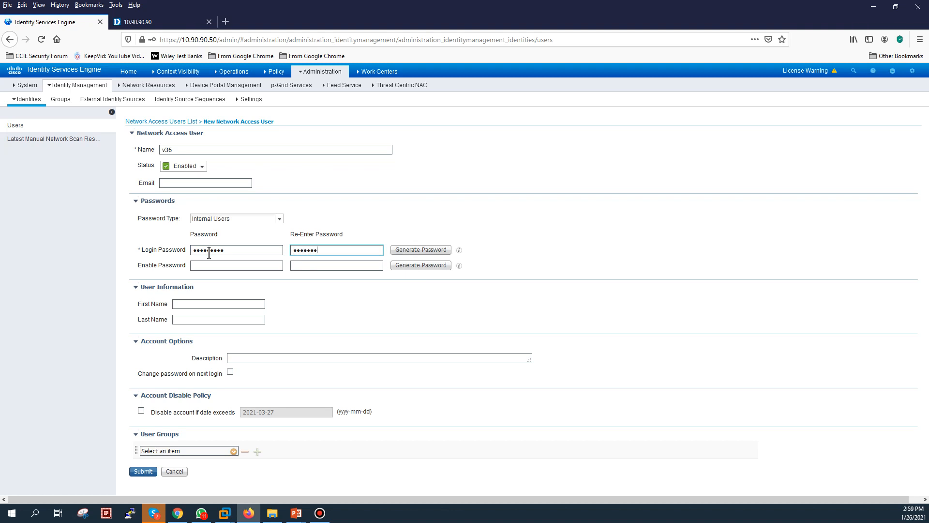
click(234, 451)
click(286, 315)
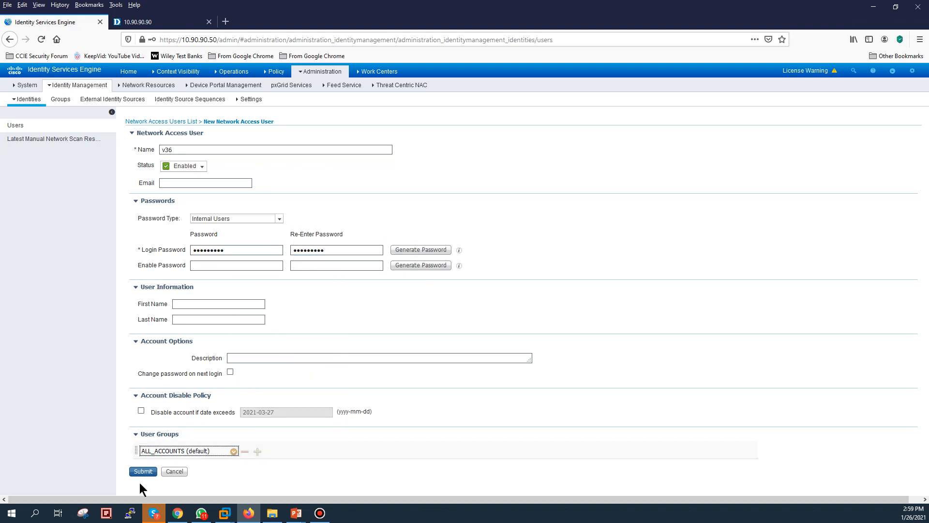
click(143, 471)
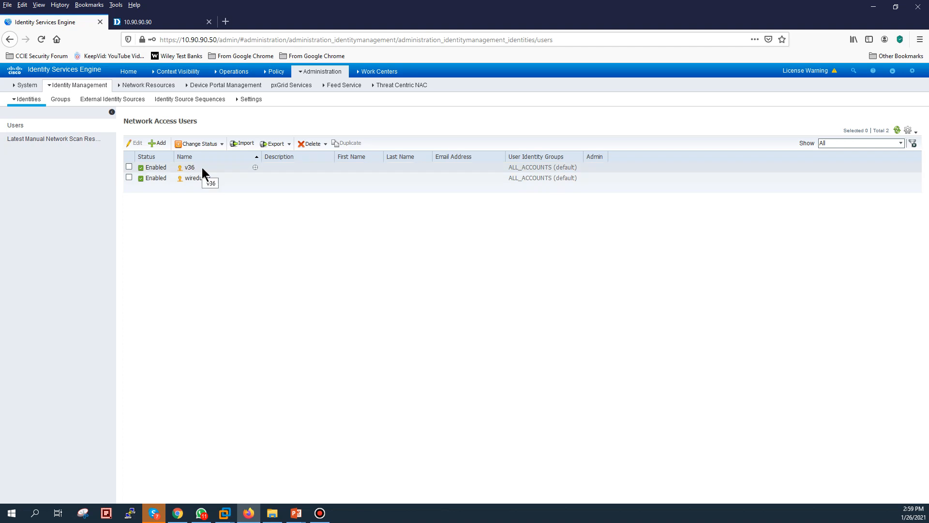
Step: Examine the authentication protocols allowed by the Default Network Access service in the policy element results
click(35, 104)
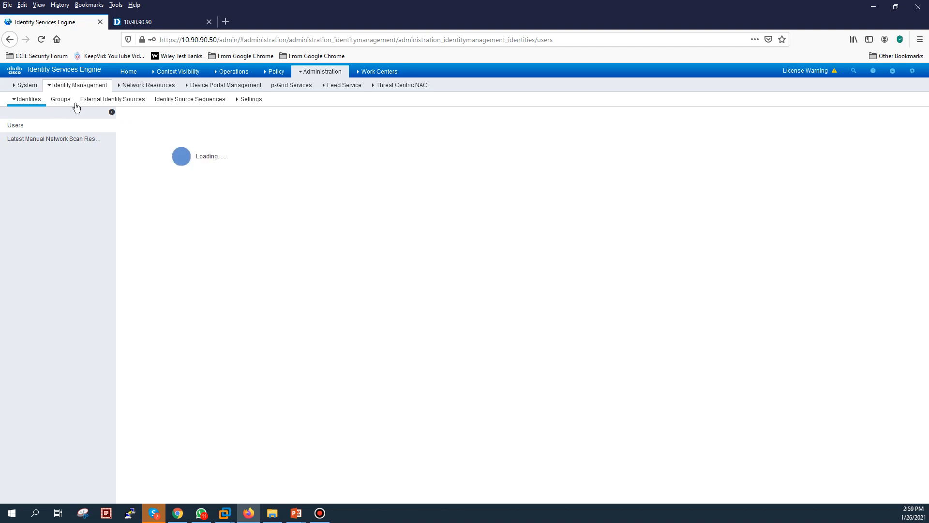
mouse_move(281, 74)
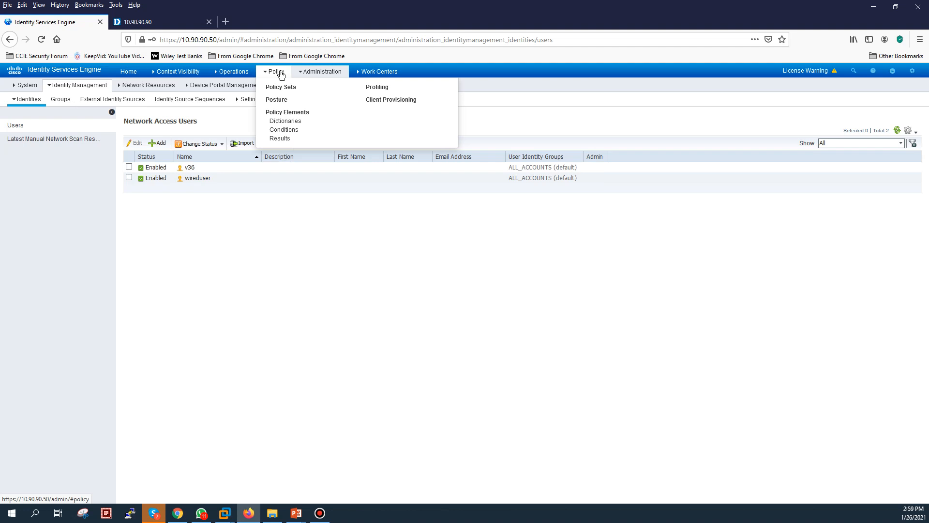
click(280, 139)
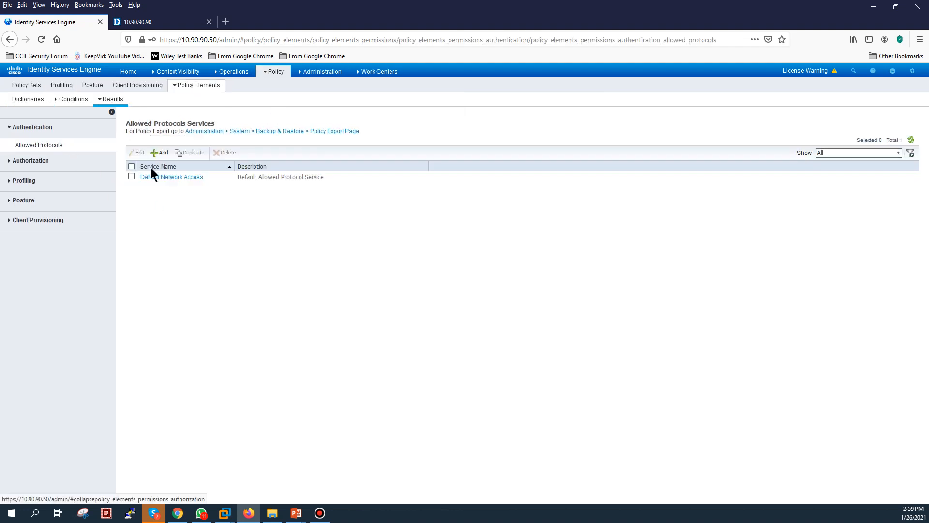
click(175, 177)
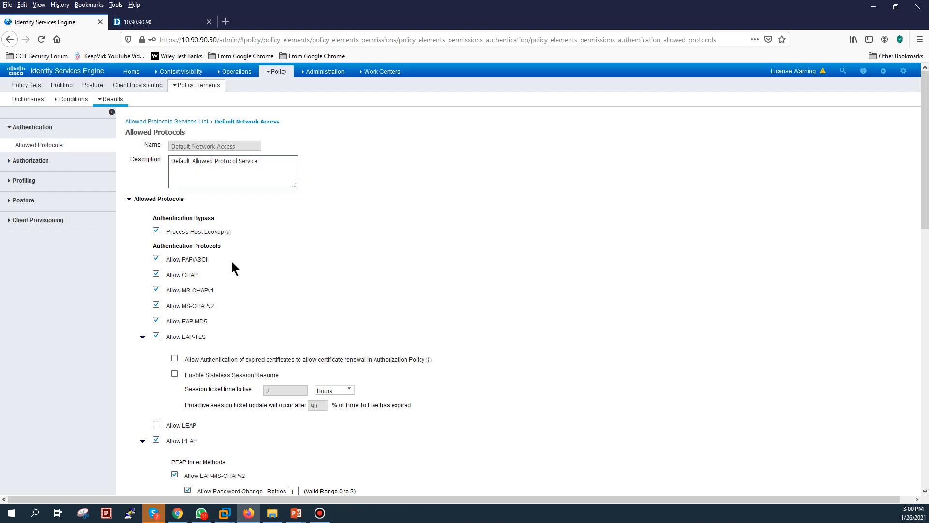
scroll(231, 259, down, 5)
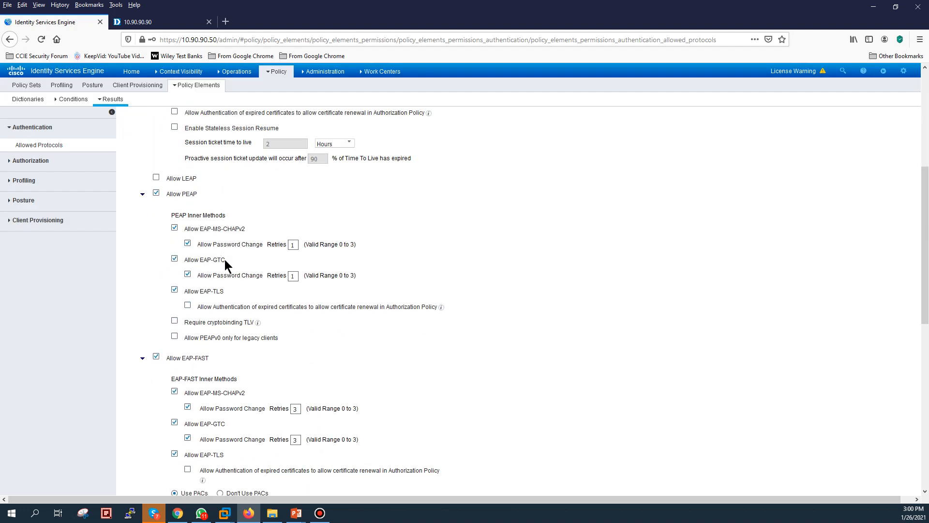
scroll(219, 244, up, 3)
scroll(222, 271, down, 5)
scroll(222, 278, down, 7)
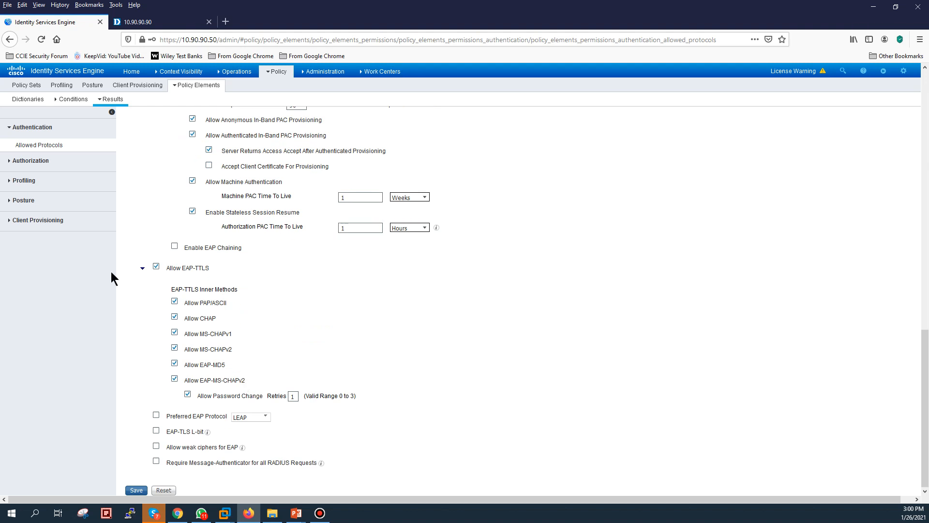
click(44, 150)
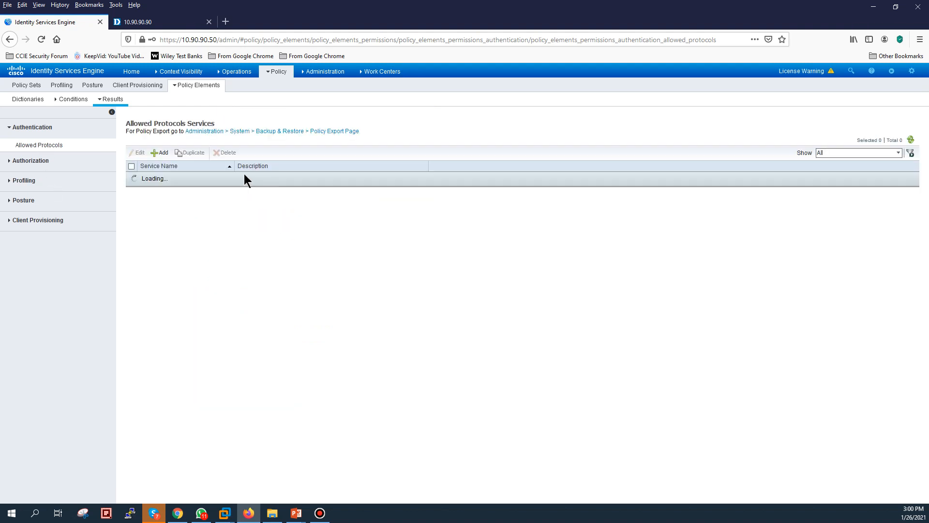
Step: Start a new authorization profile named DLINK-Authzn-Profile
click(36, 161)
click(43, 166)
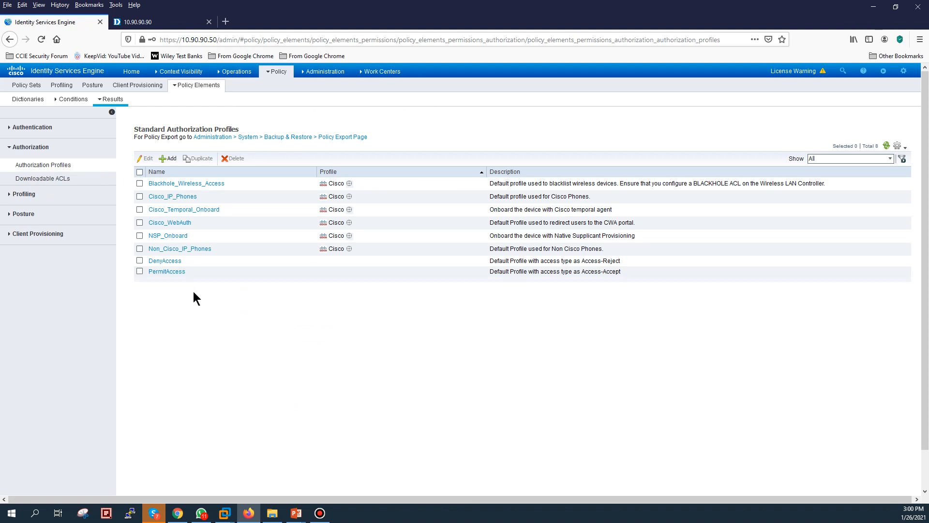
click(168, 159)
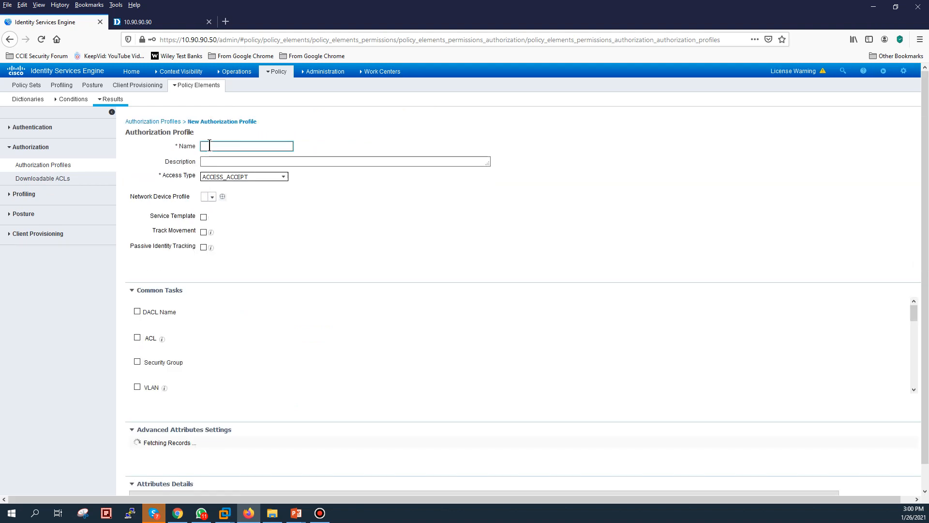
text(DLINK-)
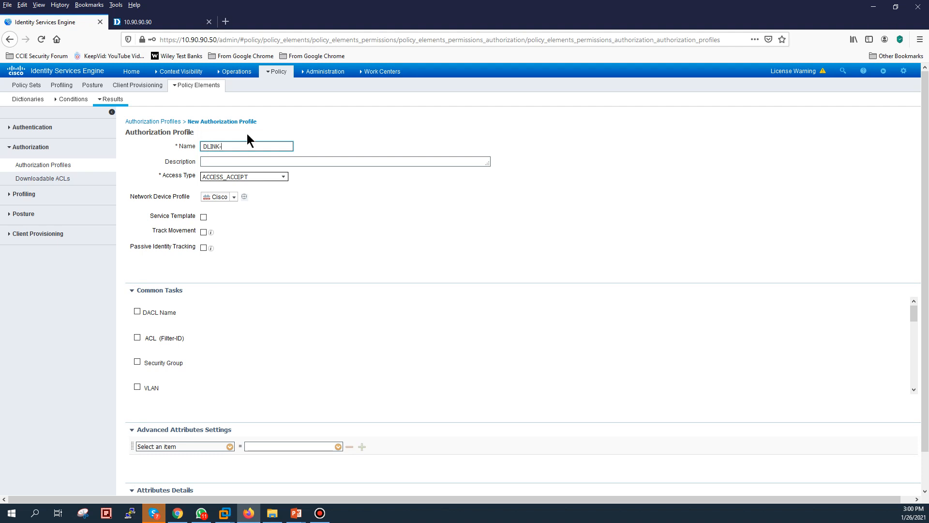
text(AUTHZ-PROF)
key(BackSpace)
key(BackSpace)
key(BackSpace)
text(uthzn)
key(Delete)
Step: Set the authorization profile's network device profile to DLink-Profile and submit it
click(234, 196)
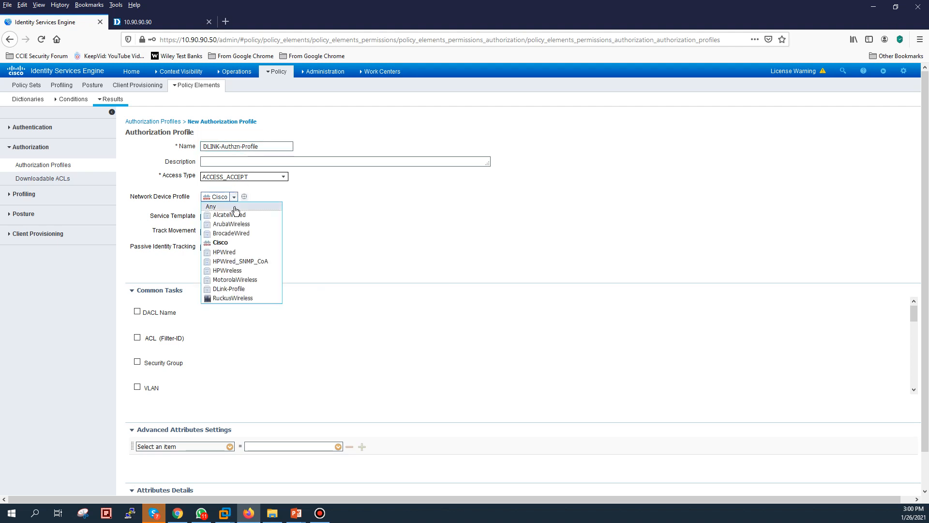
click(229, 289)
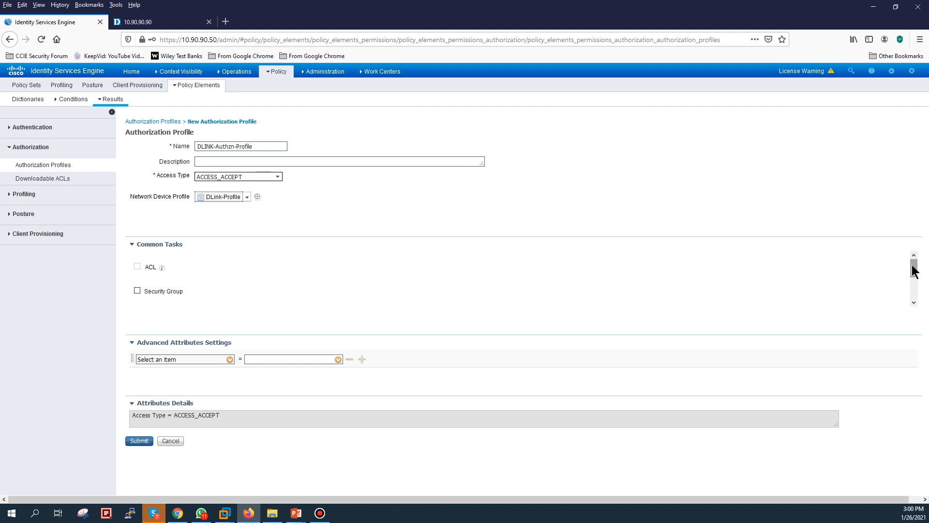
drag(915, 269, 904, 297)
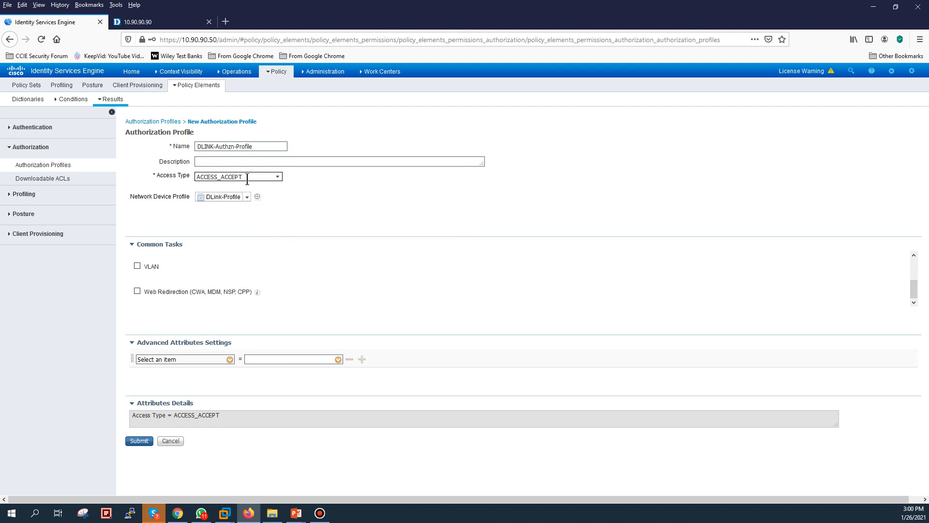
click(140, 440)
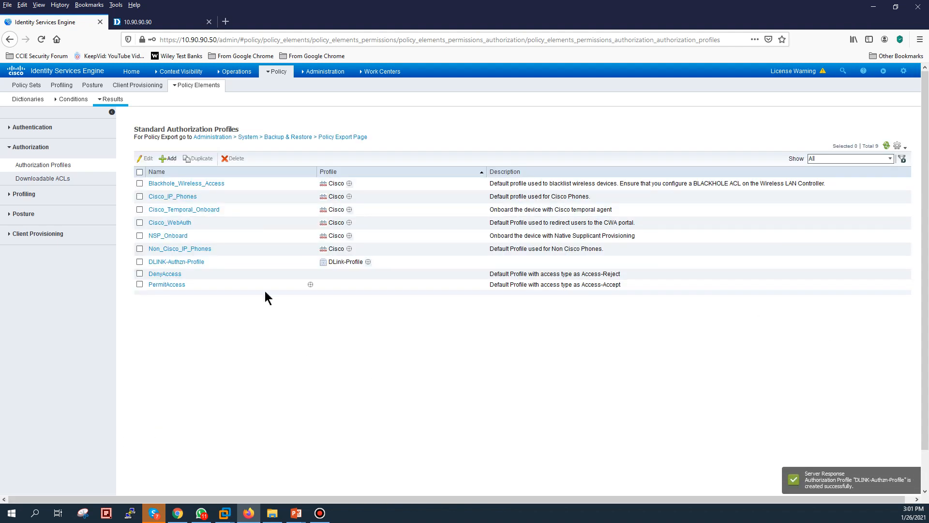
Step: Start another authorization profile named DLINK-Authzn-V36 with DLink-Profile as its network device profile
click(165, 165)
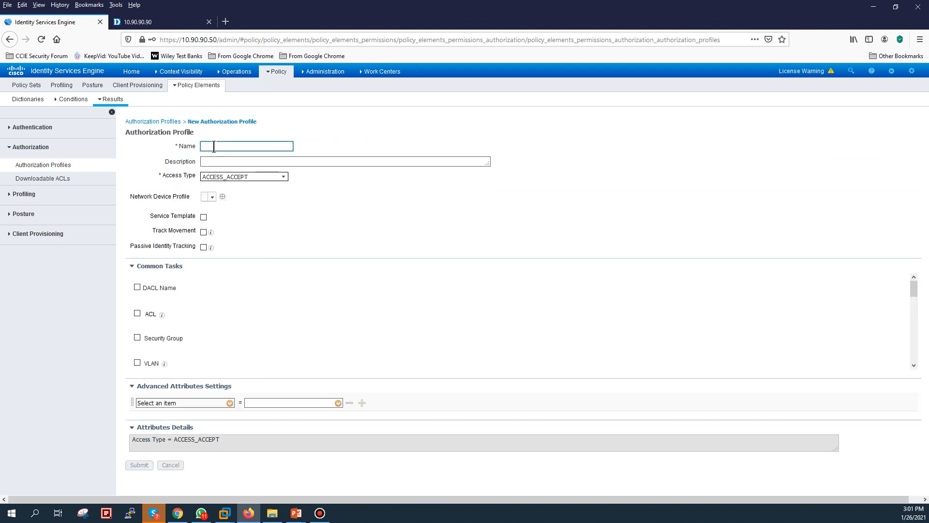
text(DLINK-)
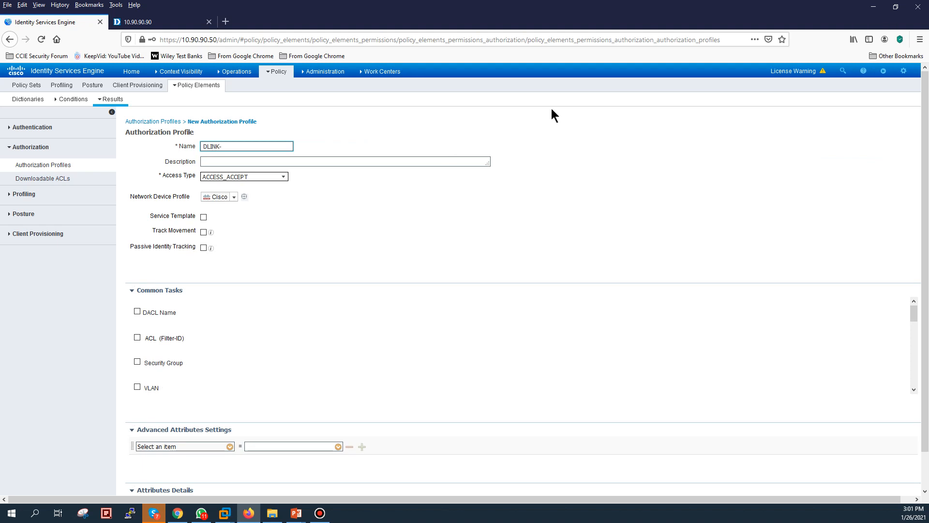
text(Authzn-V36)
click(234, 198)
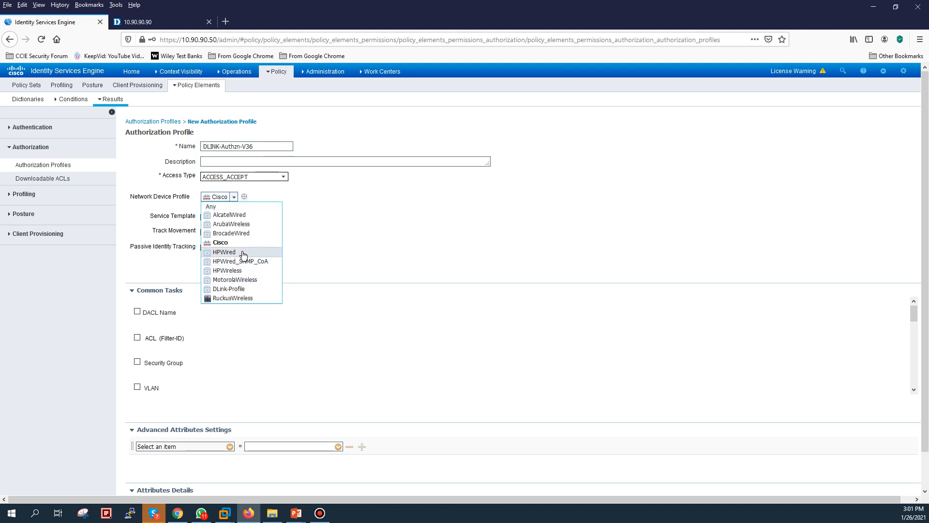
click(244, 289)
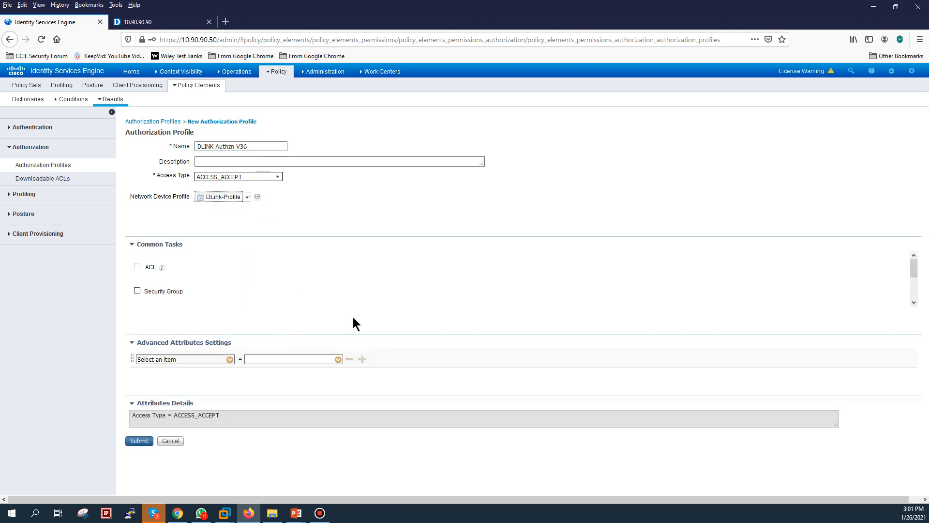
Step: Enable the VLAN common task for DLINK-Authzn-V36 and set the VLAN ID/Name to 15
drag(914, 271, 914, 293)
click(136, 274)
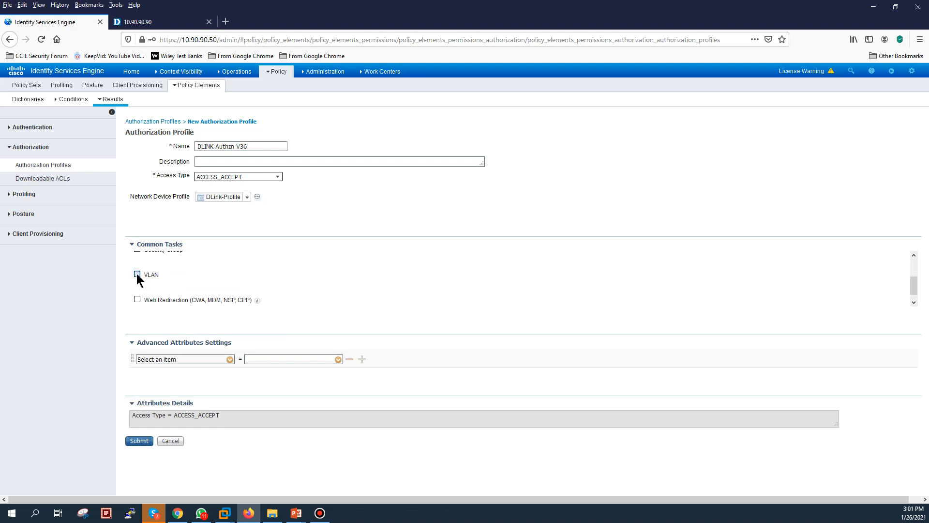
click(272, 276)
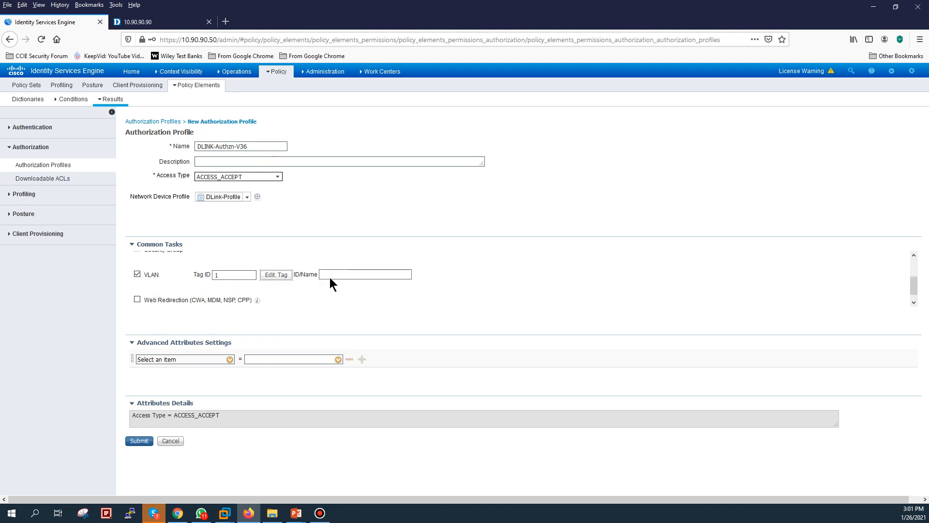
click(330, 276)
text(15)
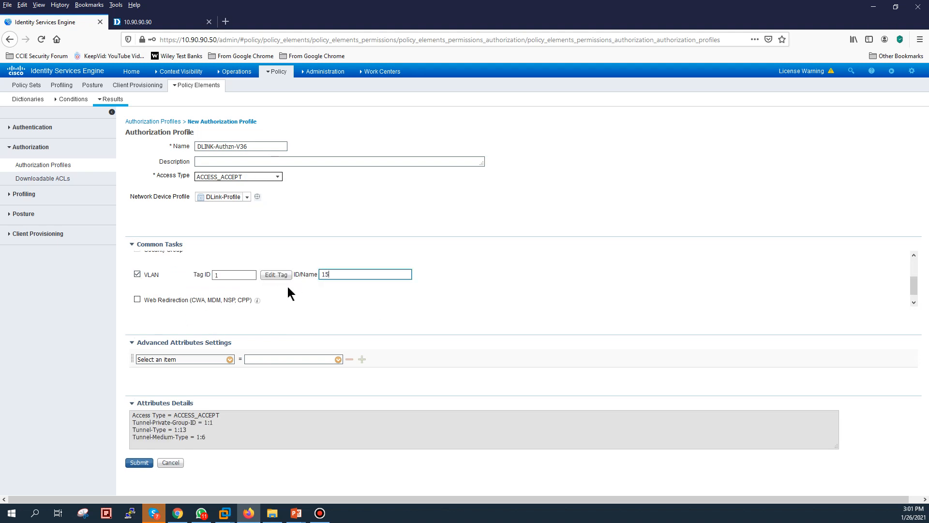
Step: Set the VLAN Tag ID to 15 and submit the DLINK-Authzn-V36 authorization profile
click(231, 276)
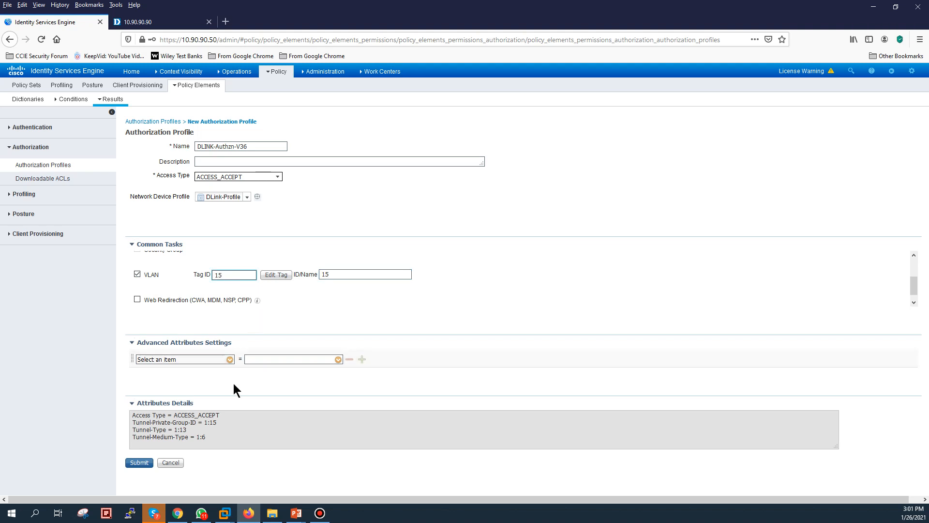
click(145, 465)
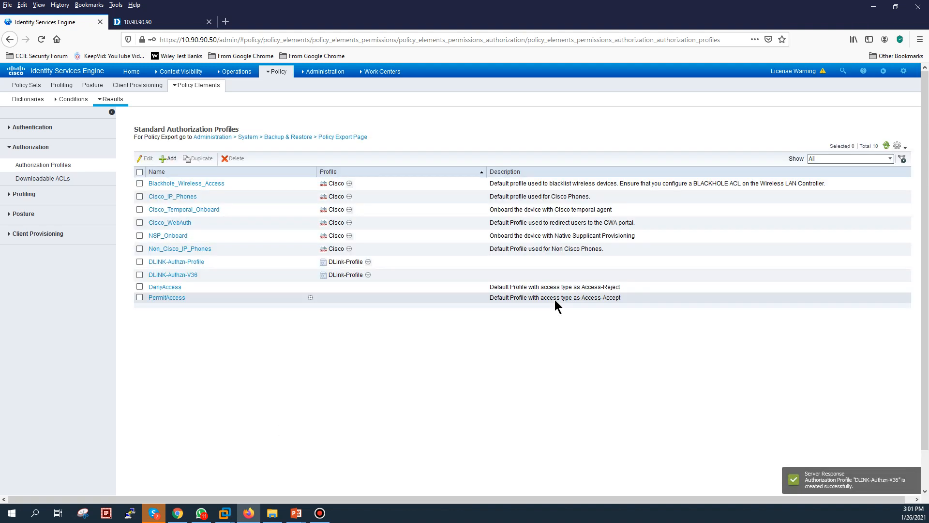
Step: Review the common tasks of DLINK-Authzn-Profile and return to the authorization profiles list
click(185, 262)
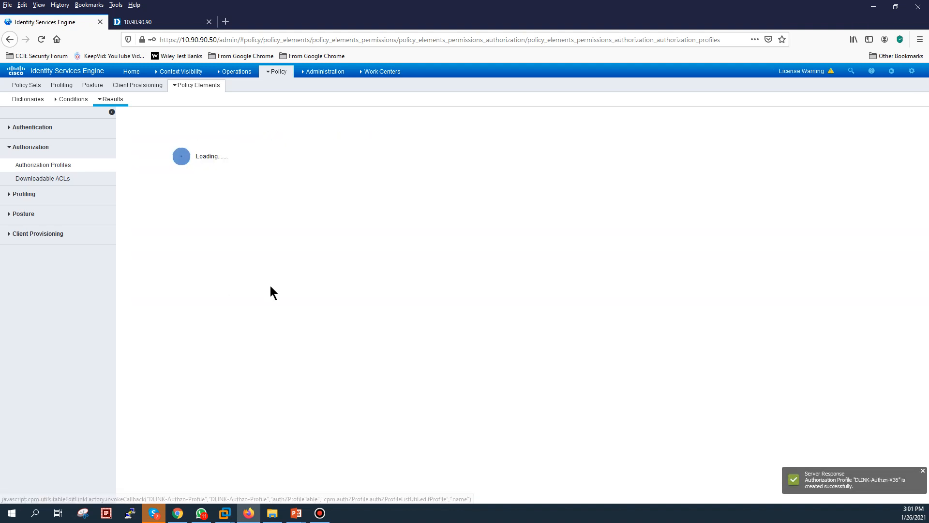
scroll(237, 365, down, 5)
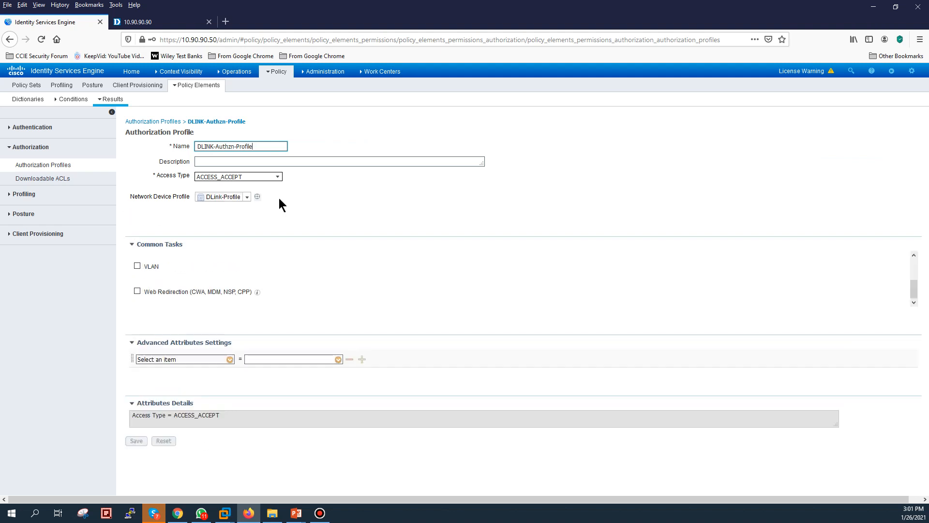
click(63, 165)
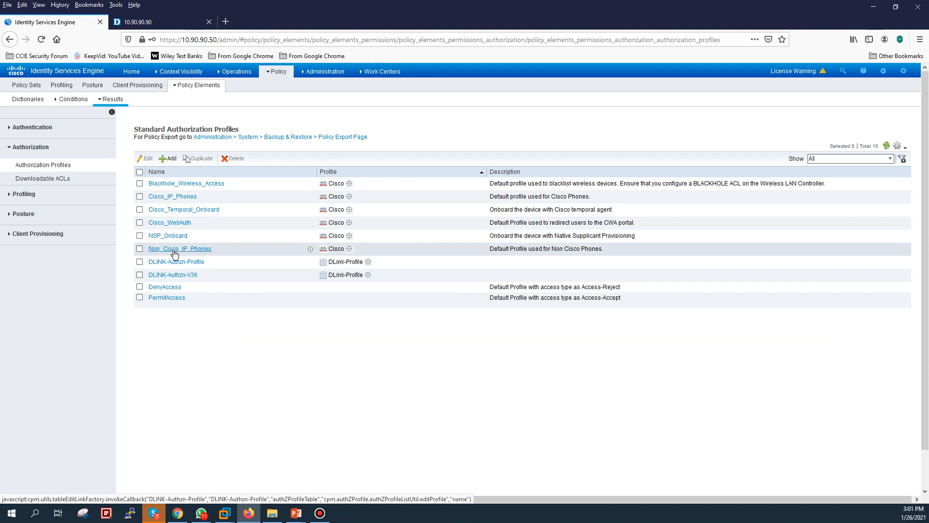
Step: Set both the VLAN ID/Name and the Tag ID of DLINK-Authzn-V36 to 36 and save the profile
click(171, 275)
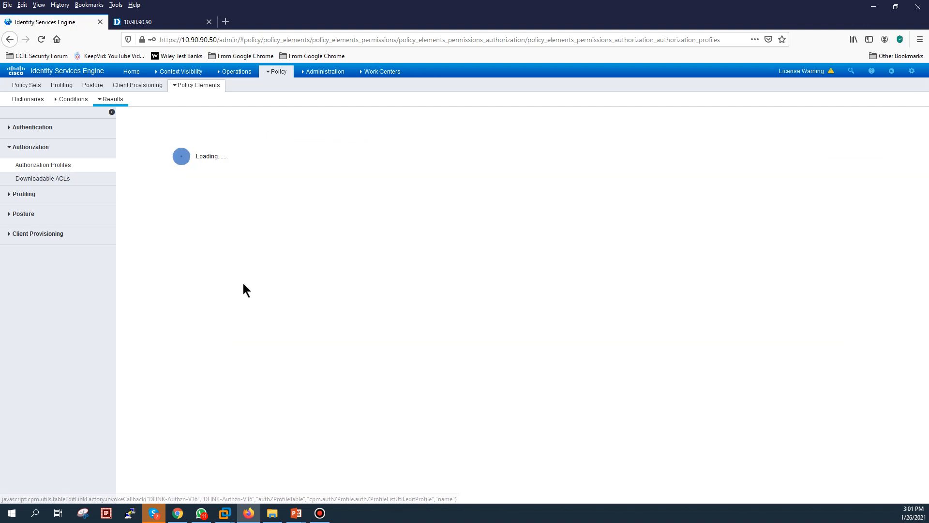
scroll(217, 339, down, 3)
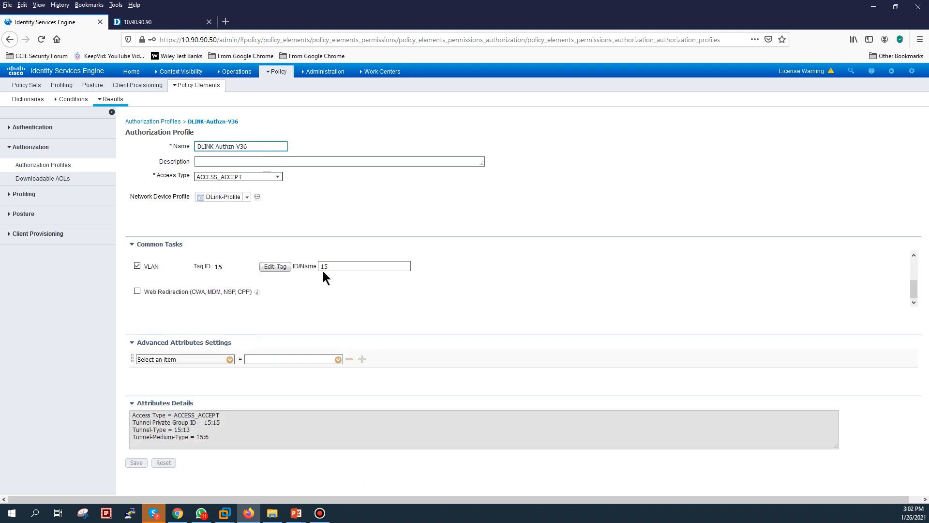
click(286, 270)
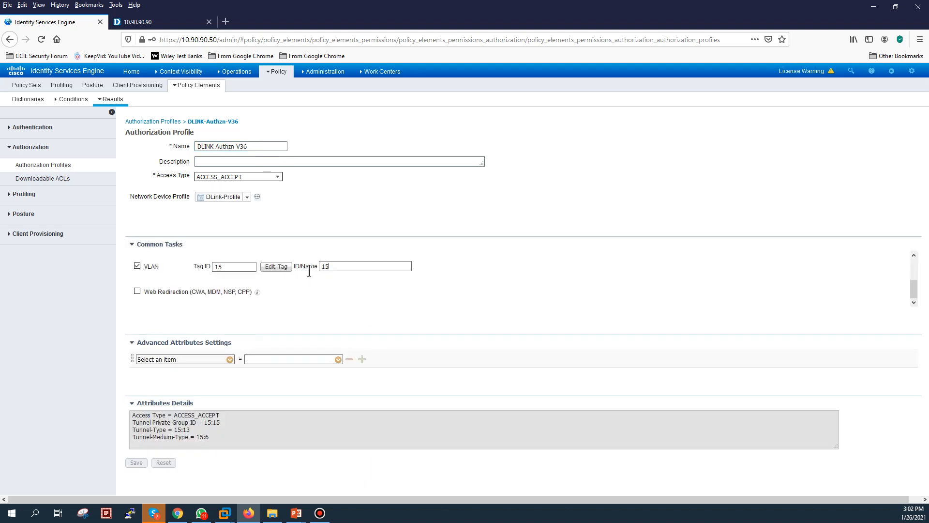
text(36)
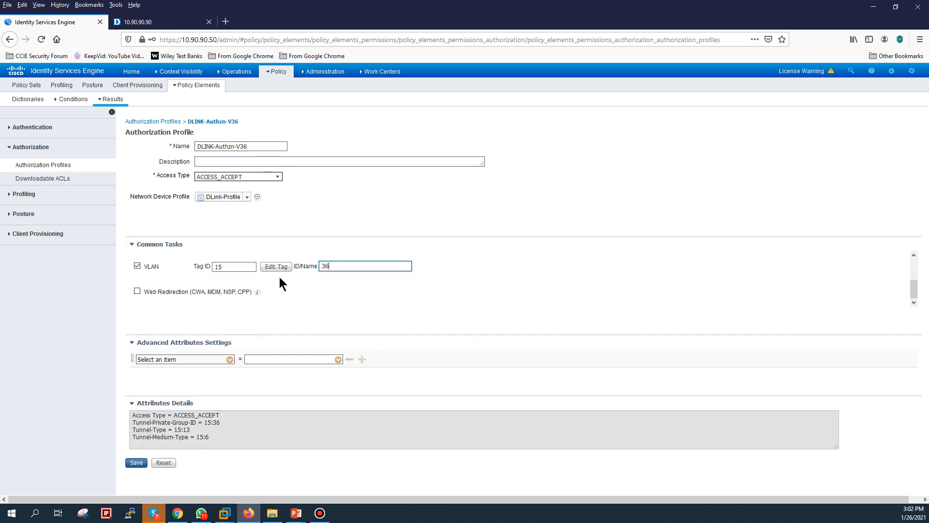
double_click(242, 266)
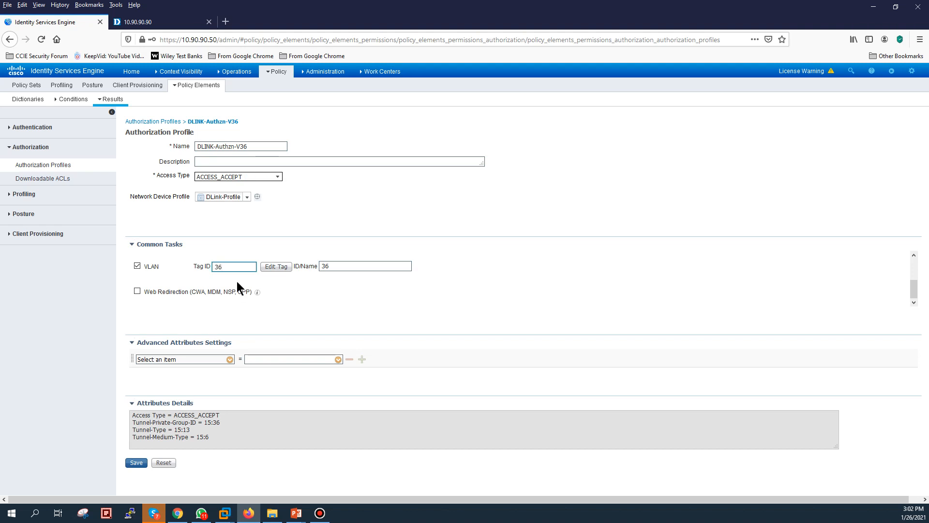
click(136, 463)
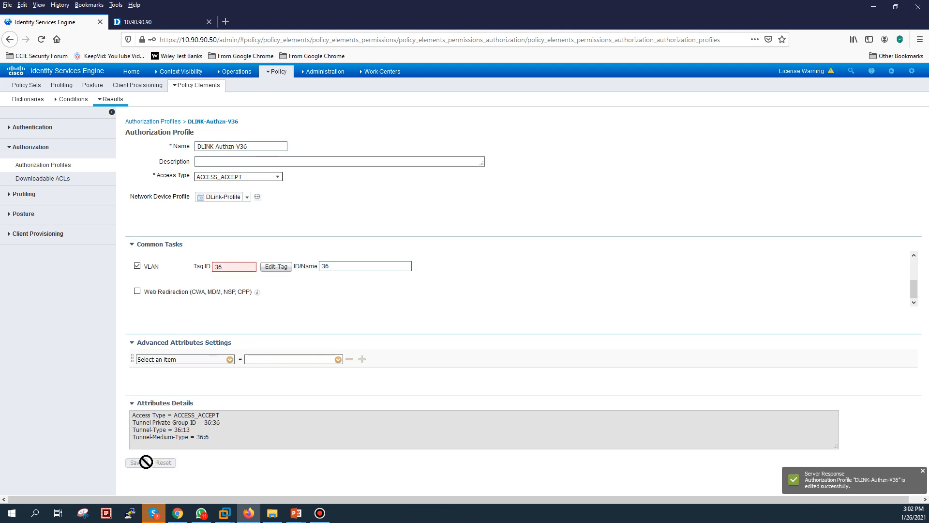
Step: Review the saved VLAN settings of DLINK-Authzn-V36 and return to the profiles list
click(54, 166)
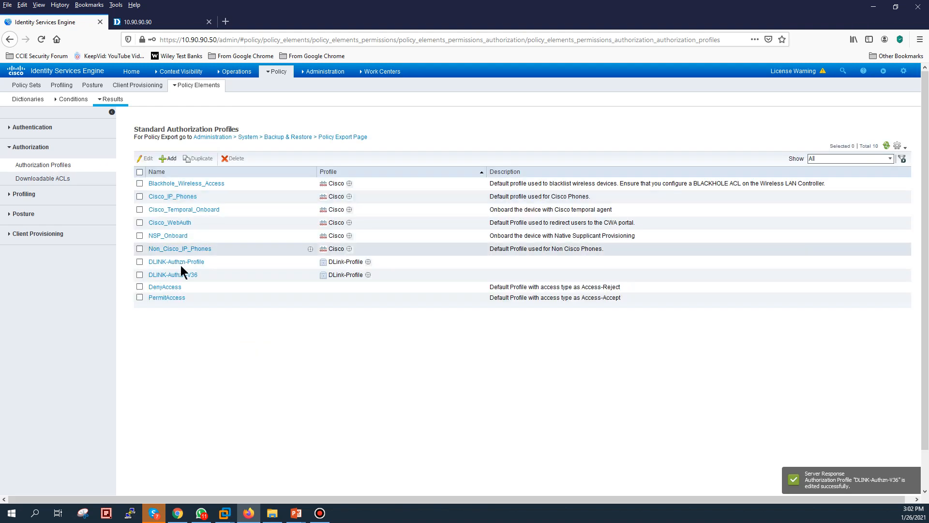
click(181, 274)
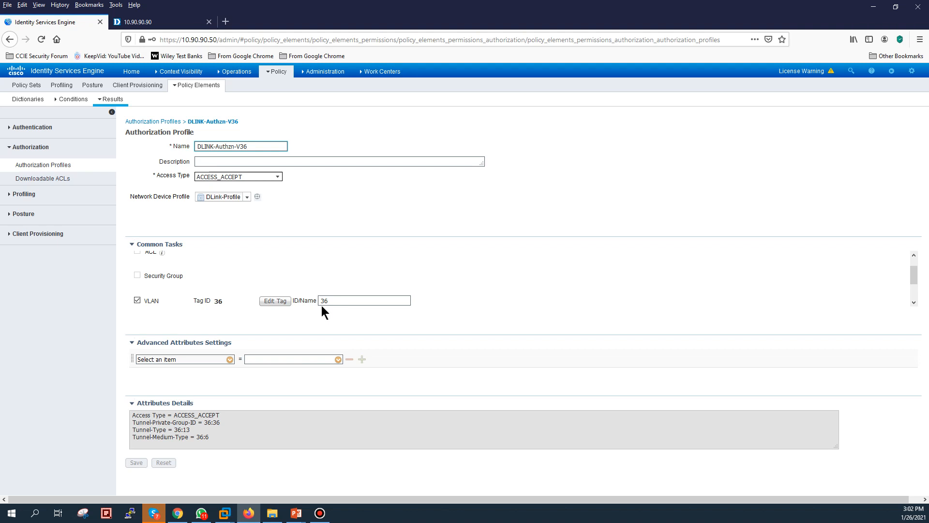
click(43, 165)
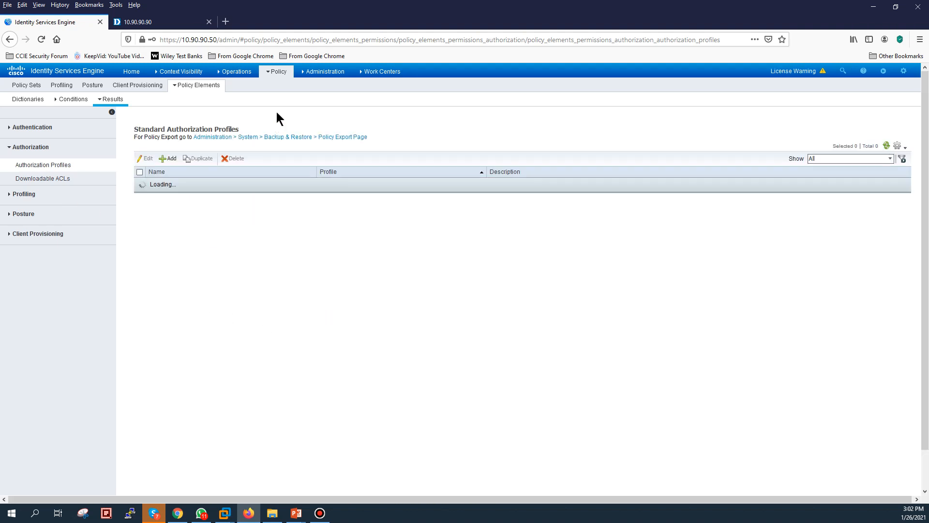
Step: Examine the authentication and authorization policy rules of the Default policy set
click(283, 90)
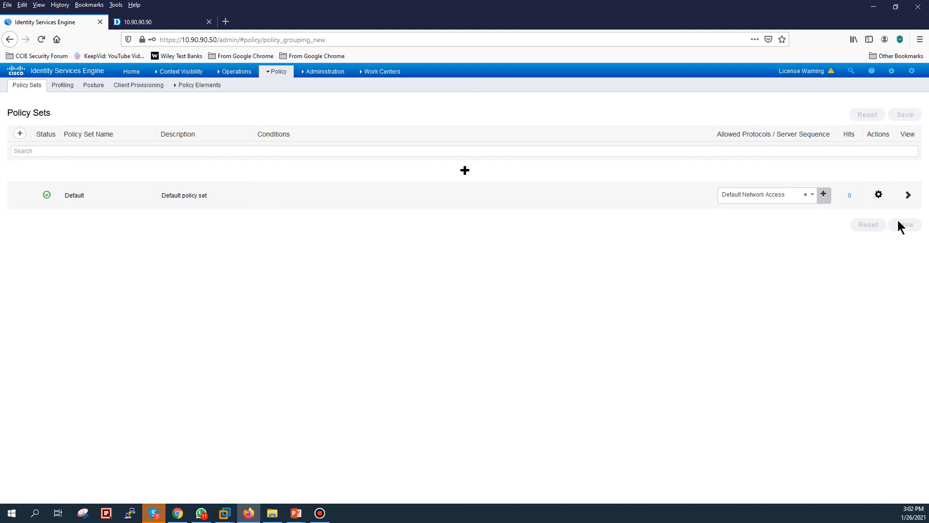
click(909, 195)
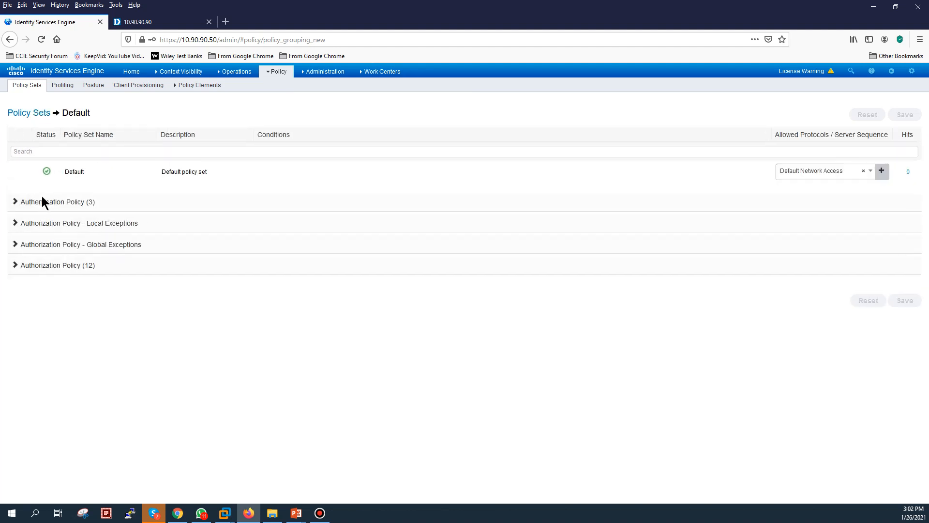
click(72, 203)
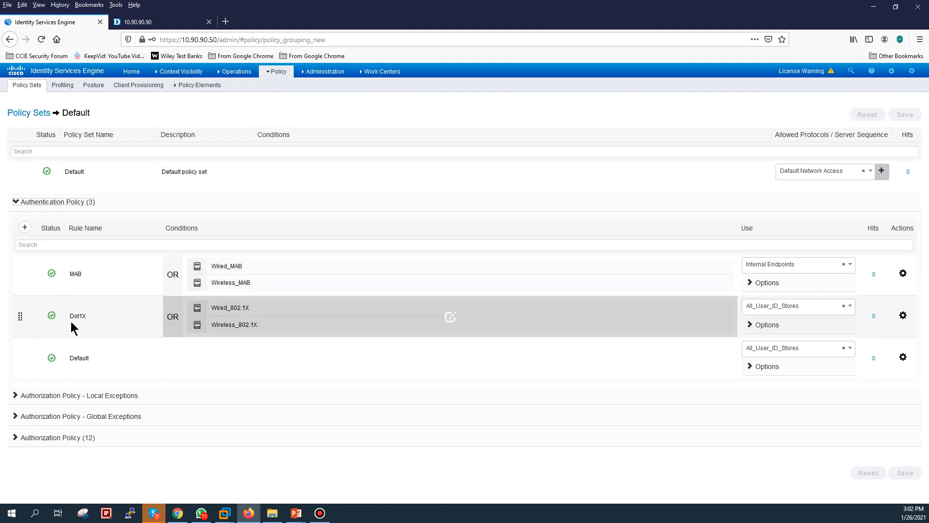
click(67, 439)
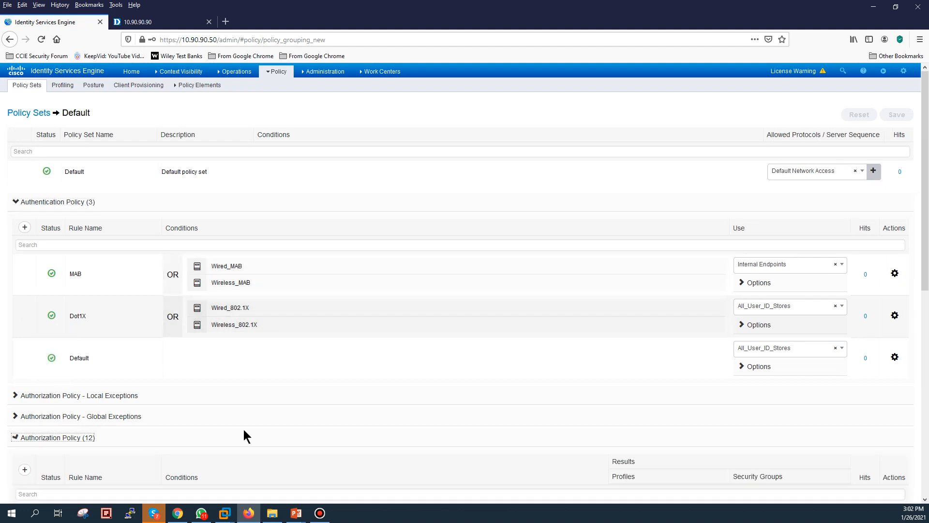
scroll(247, 435, down, 10)
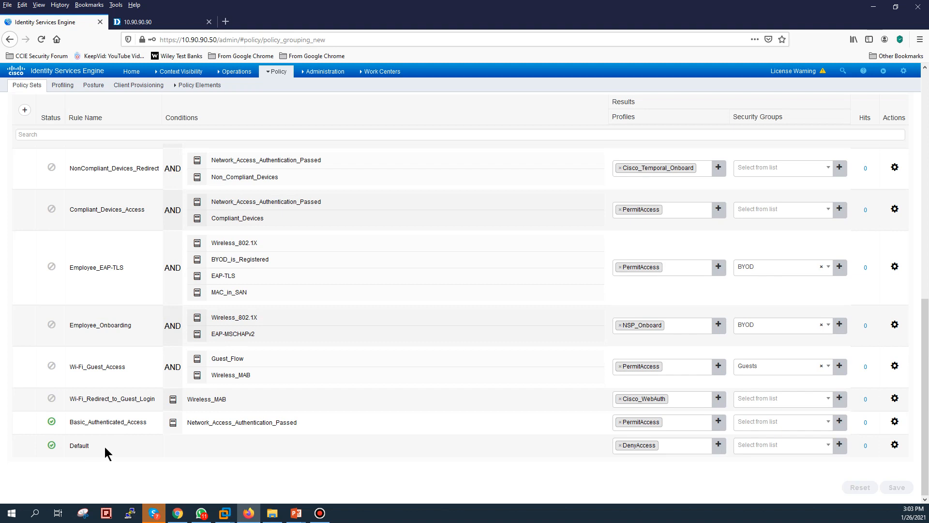
scroll(627, 452, up, 5)
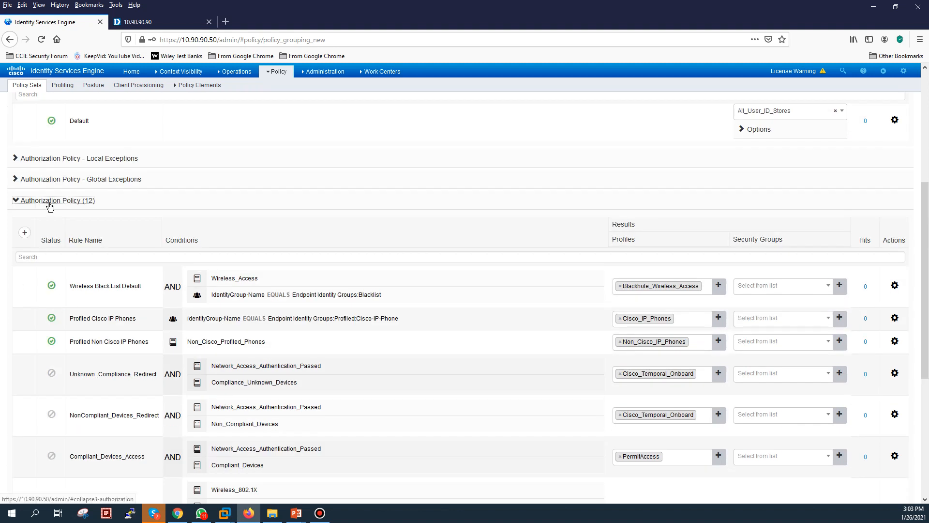
drag(51, 200, 95, 202)
scroll(776, 446, down, 5)
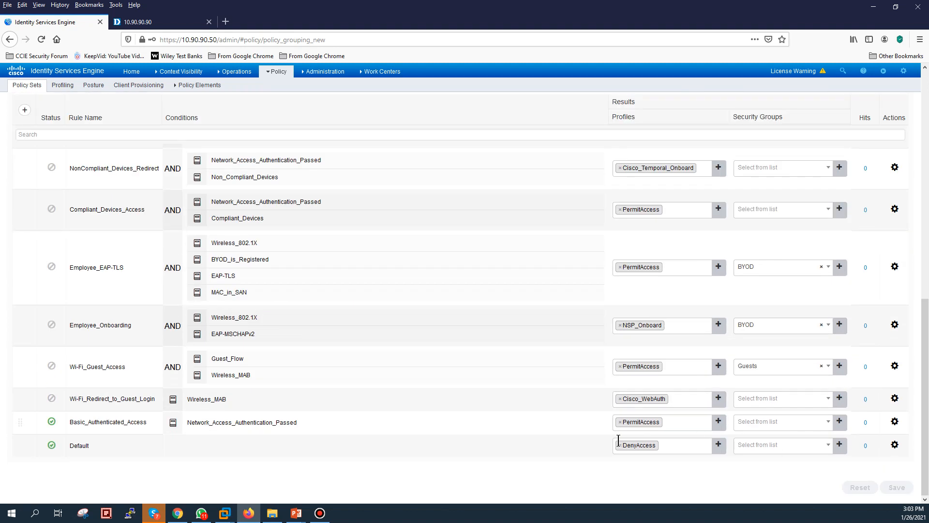
scroll(207, 245, up, 10)
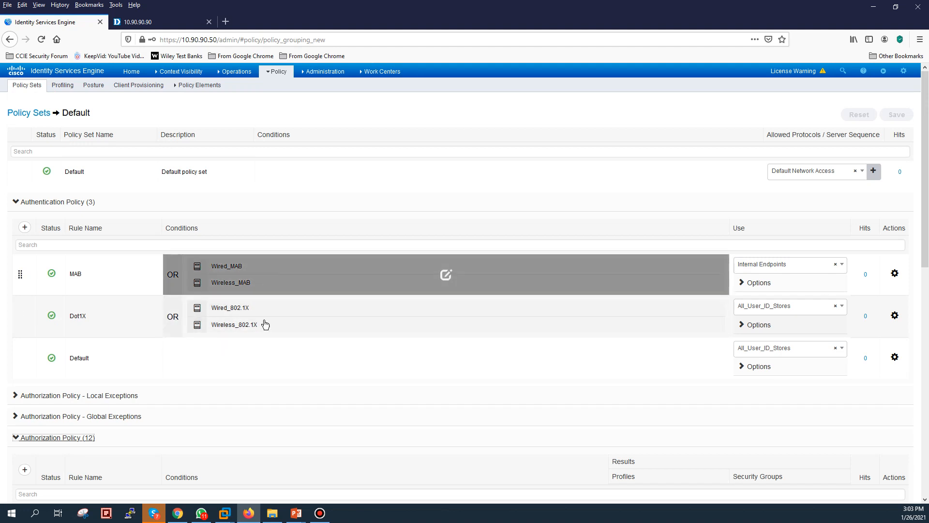
Step: Inspect the definitions of the Dot1X rule's Wired_802.1X and Wireless_802.1X conditions, and close the Conditions Studio without applying changes
click(307, 327)
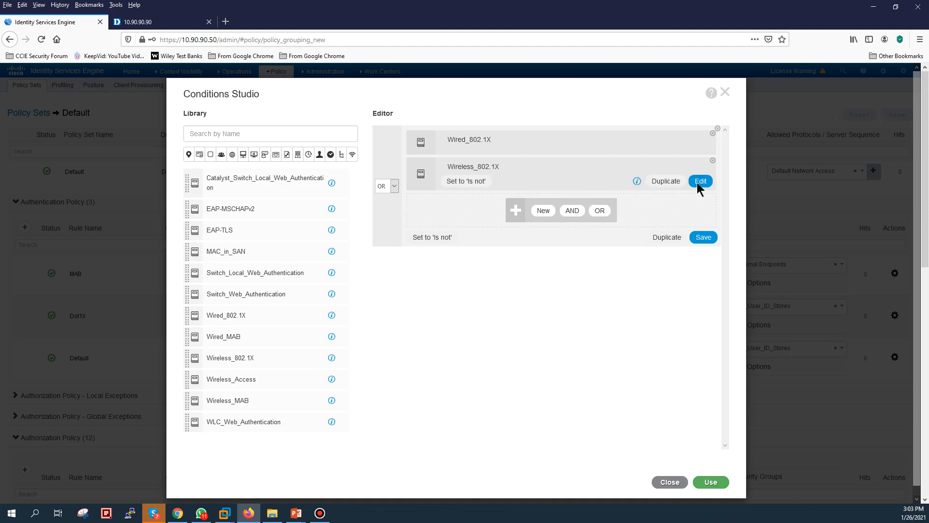
click(700, 181)
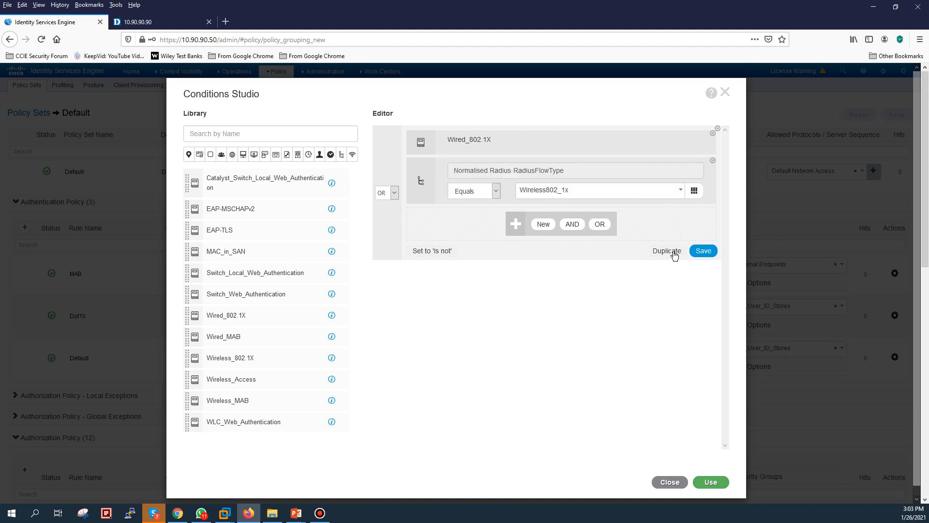
click(700, 152)
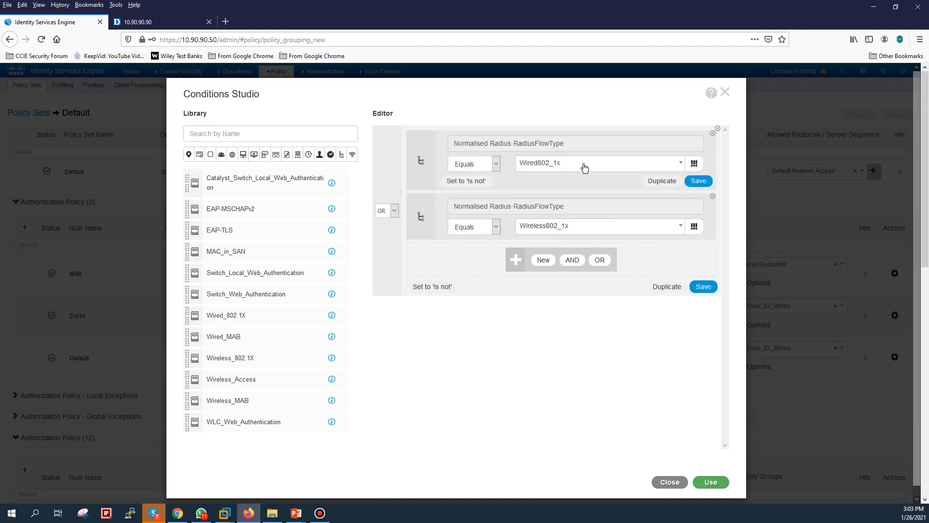
click(669, 482)
click(602, 152)
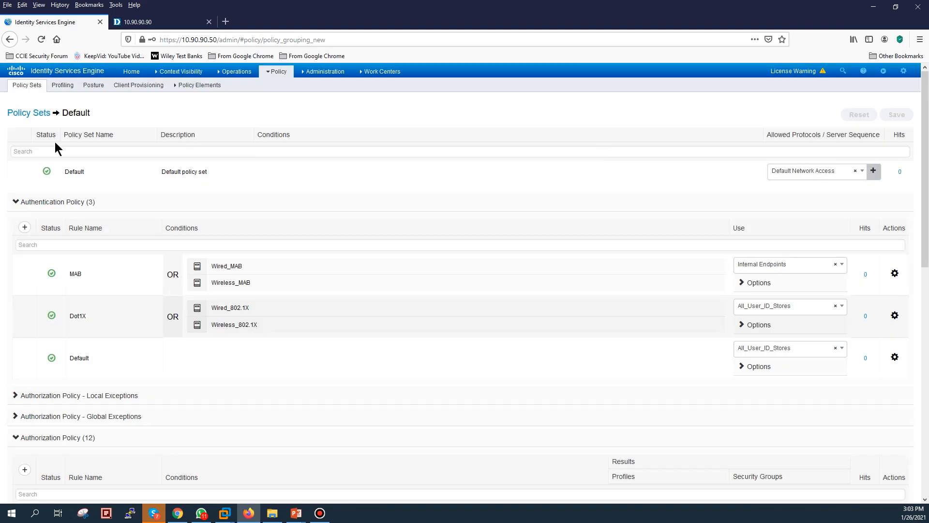
Step: Add a policy set named DGS-3630 with Default Network Access as its allowed protocols
click(30, 116)
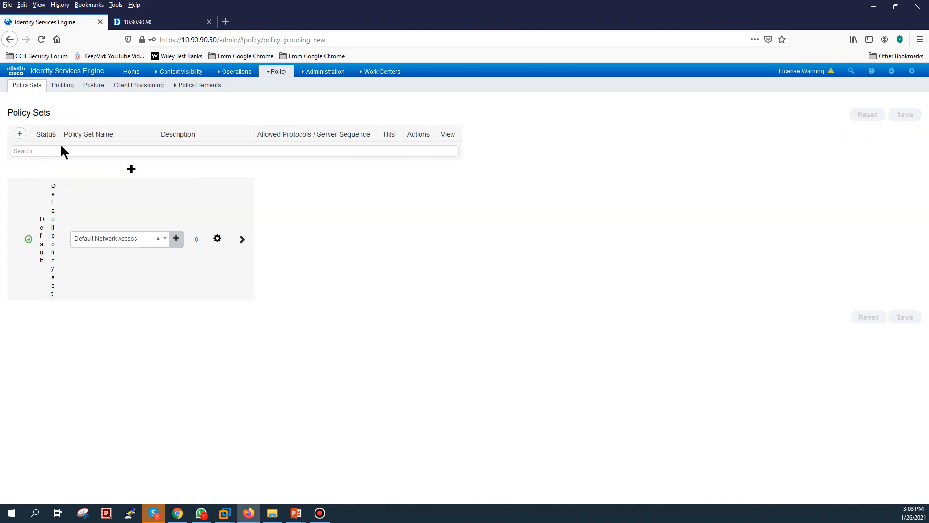
click(20, 134)
click(120, 178)
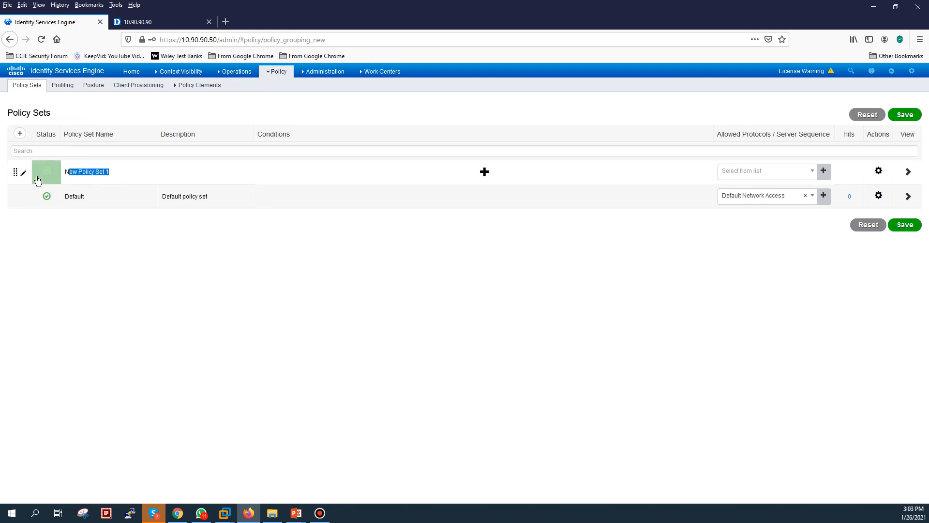
text(N)
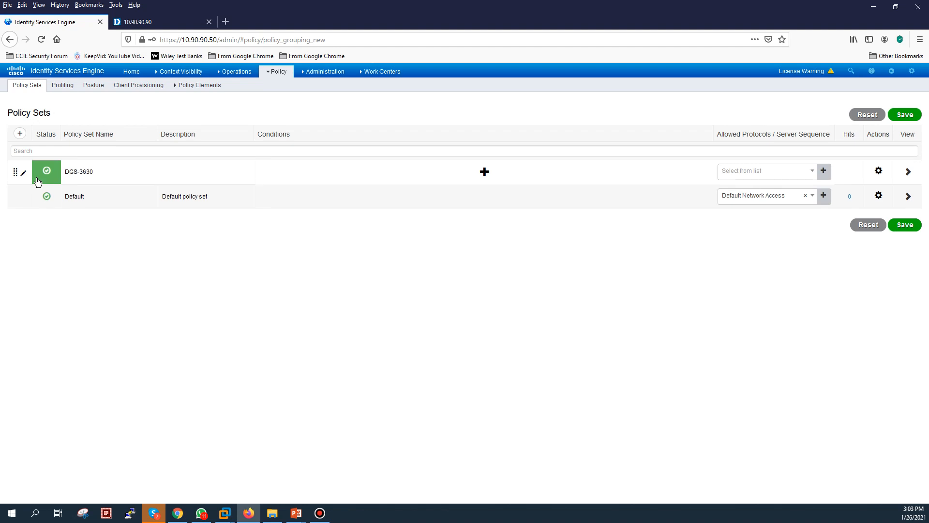
click(802, 175)
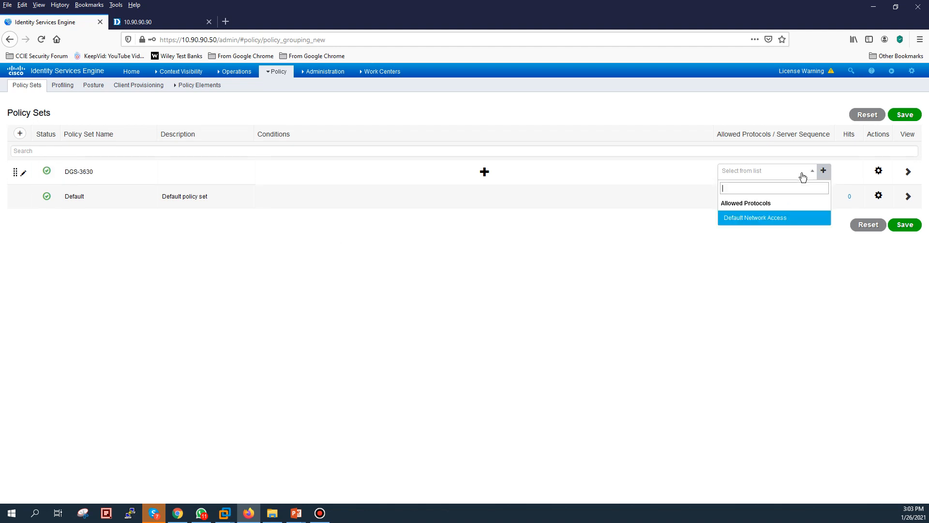
click(780, 218)
Step: Give the DGS-3630 policy set the library condition Wired_802.1X, expanded to Normalised Radius RadiusFlowType Equals Wired802_1x, and save the policy sets
click(509, 172)
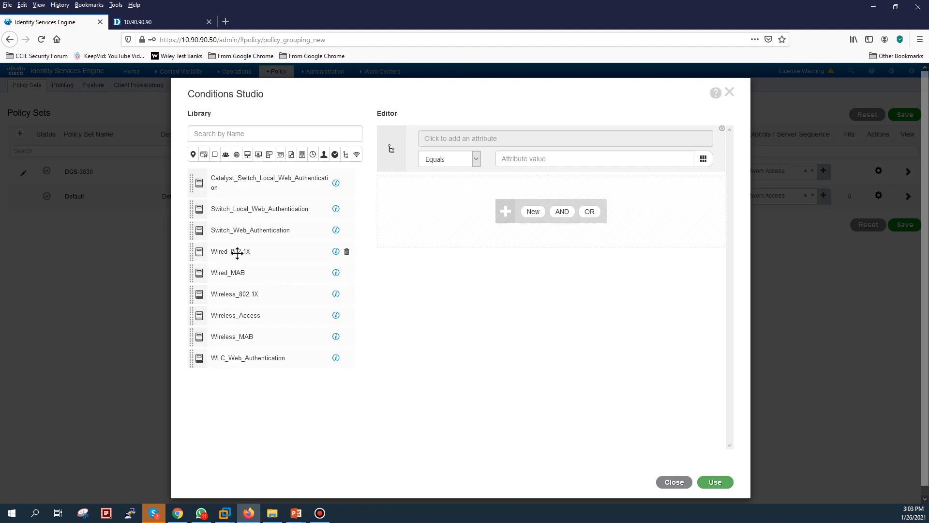
drag(237, 252, 452, 191)
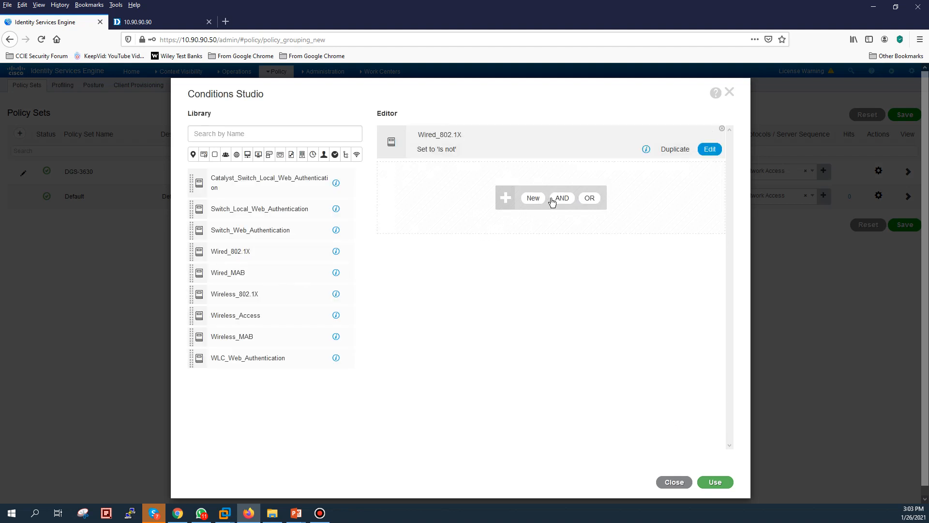
click(716, 149)
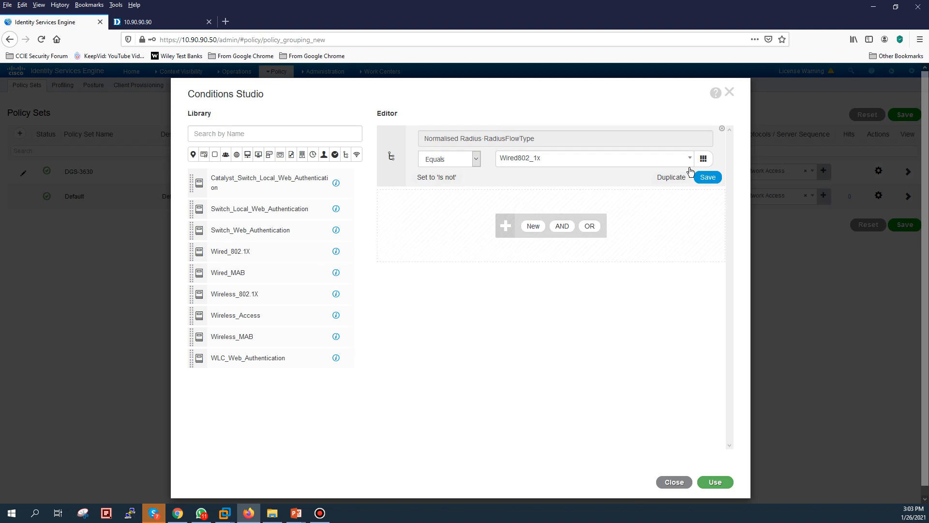
click(724, 481)
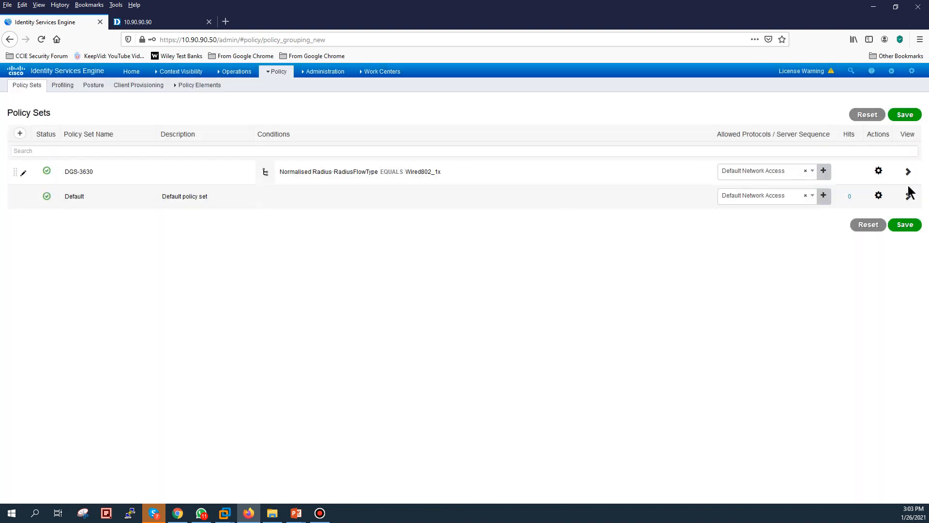
click(907, 225)
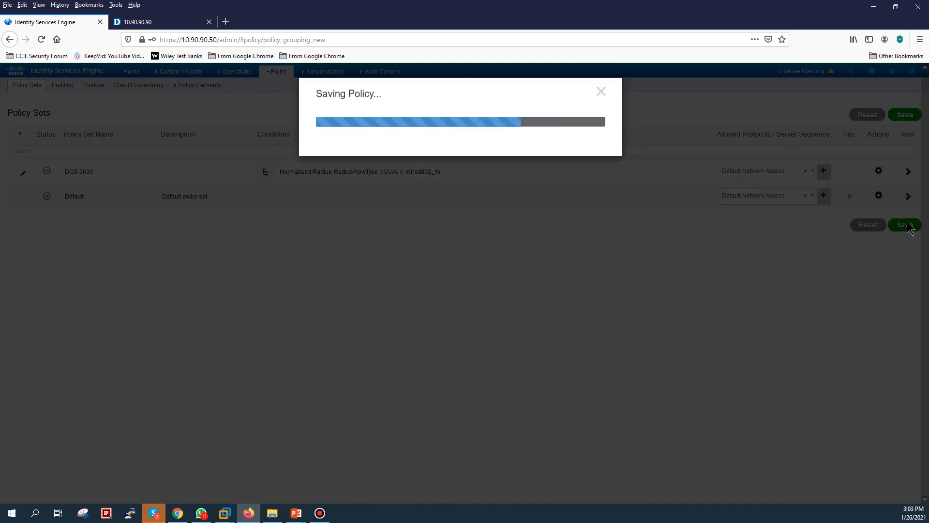
Step: Set the If Auth fail option of the DGS-3630 policy set's Default authentication rule to CONTINUE and save the policy set
click(600, 95)
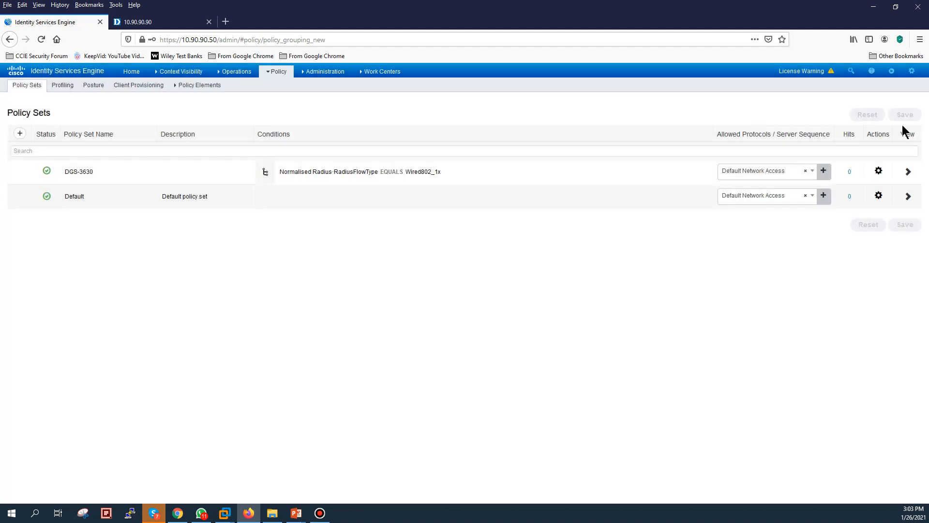
click(908, 173)
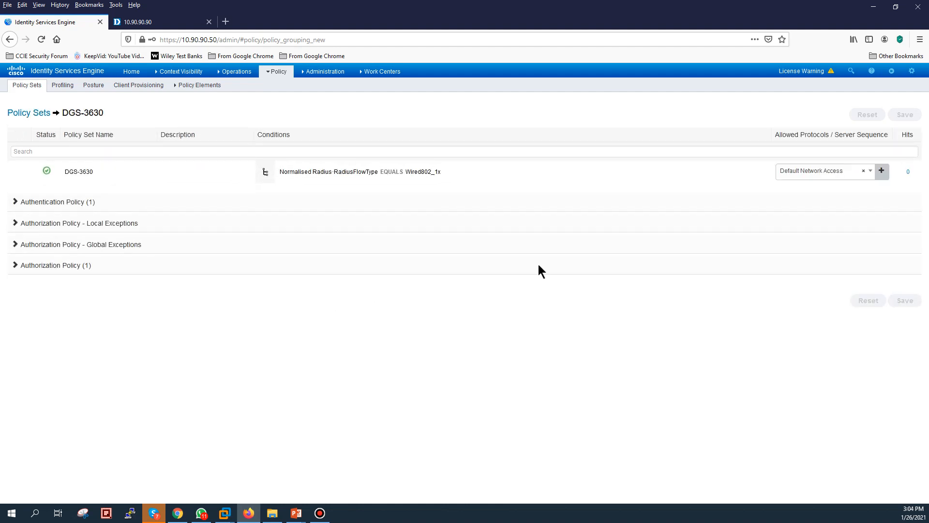
click(71, 206)
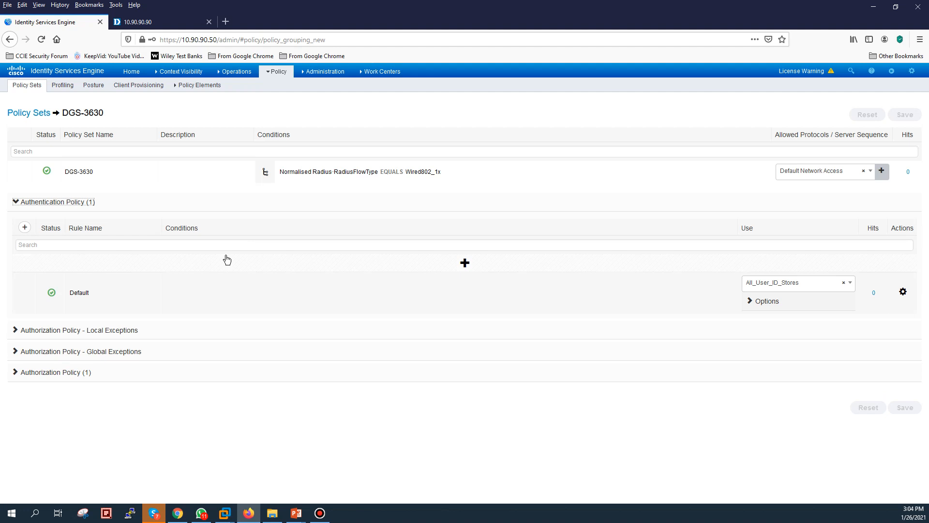
click(755, 301)
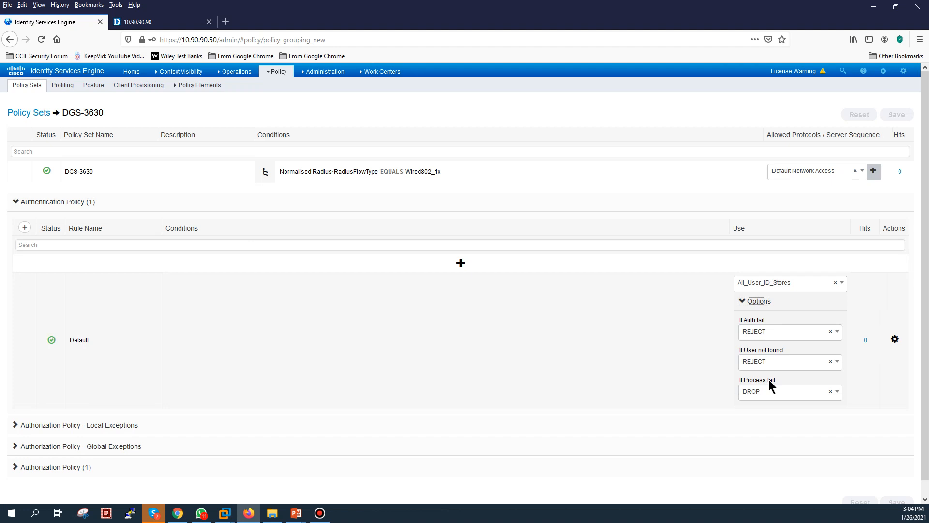
click(770, 332)
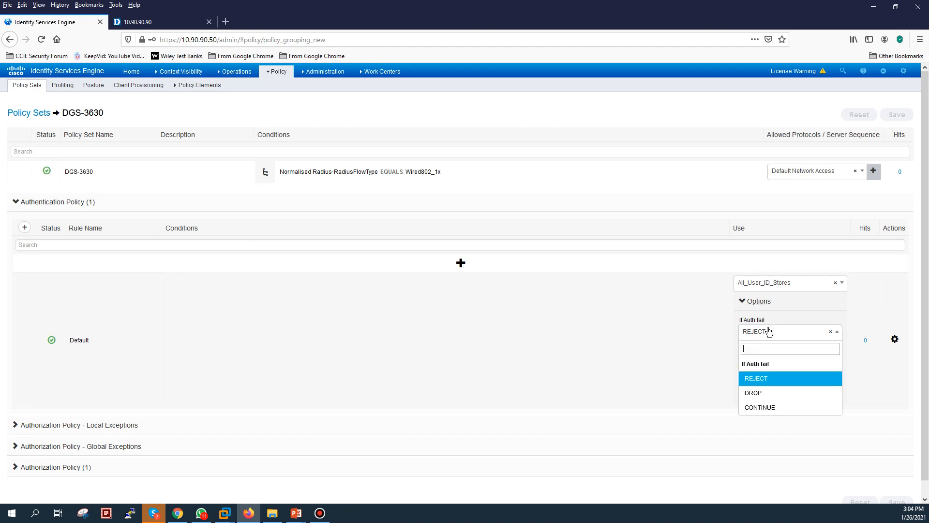
click(774, 407)
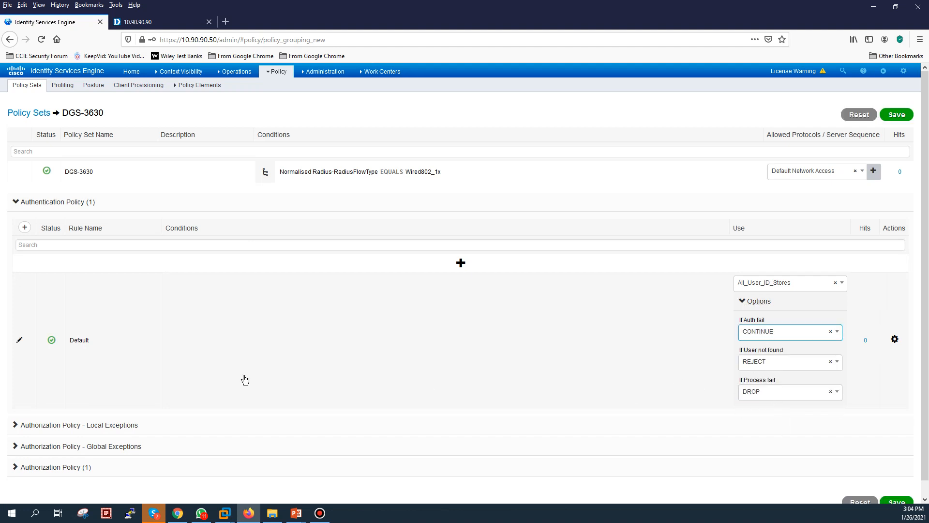
click(896, 115)
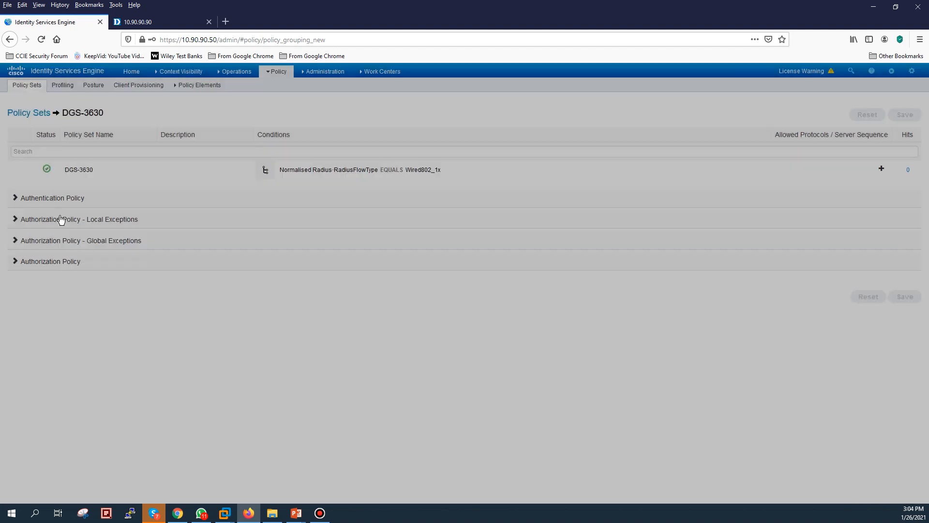
Step: Add an authorization rule to the DGS-3630 policy set with the condition InternalUser Name Equals wireduser
click(52, 262)
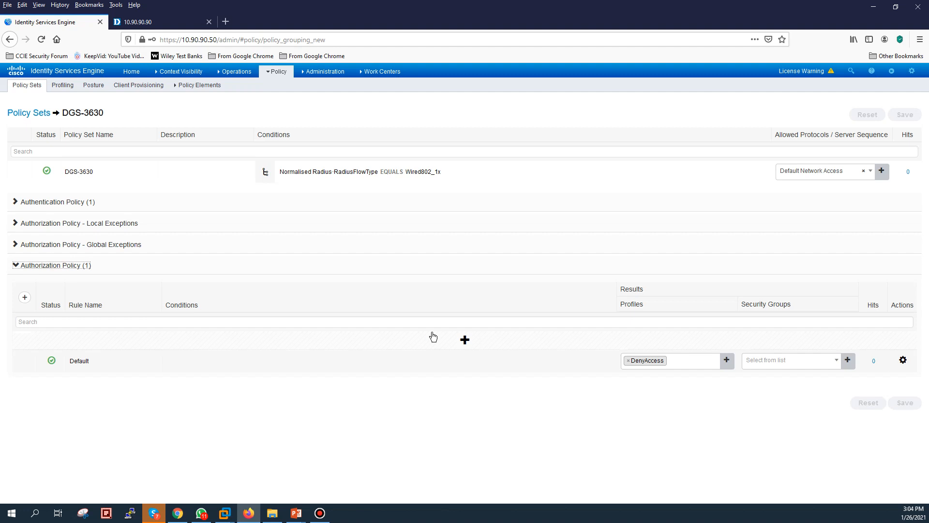
click(397, 344)
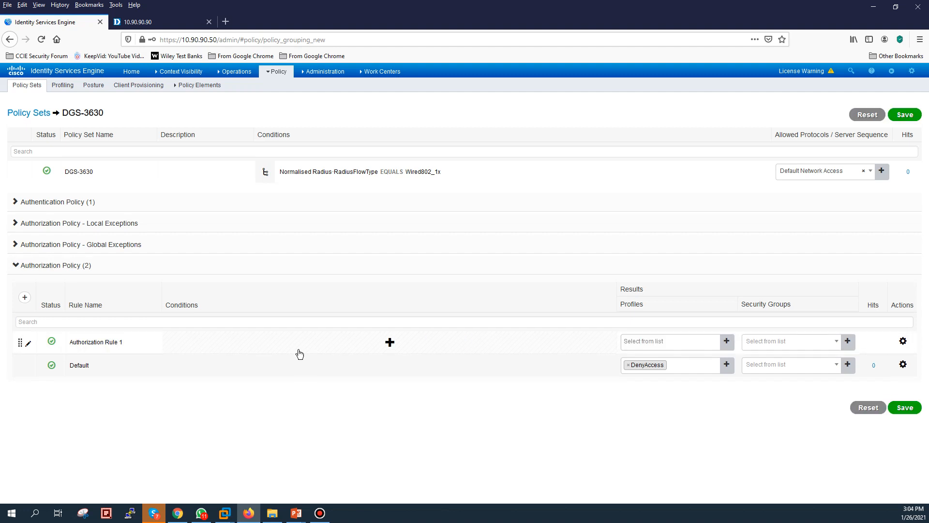
click(451, 346)
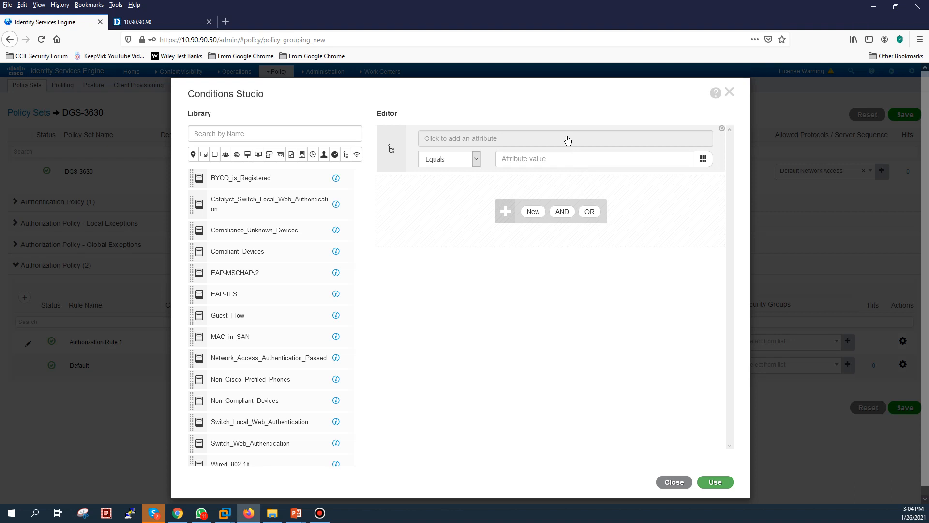
click(568, 140)
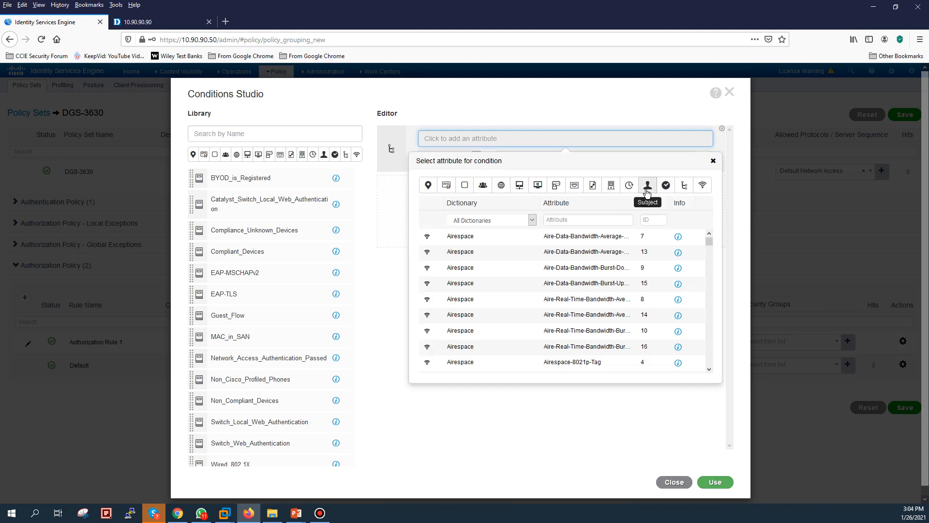
click(647, 193)
click(532, 219)
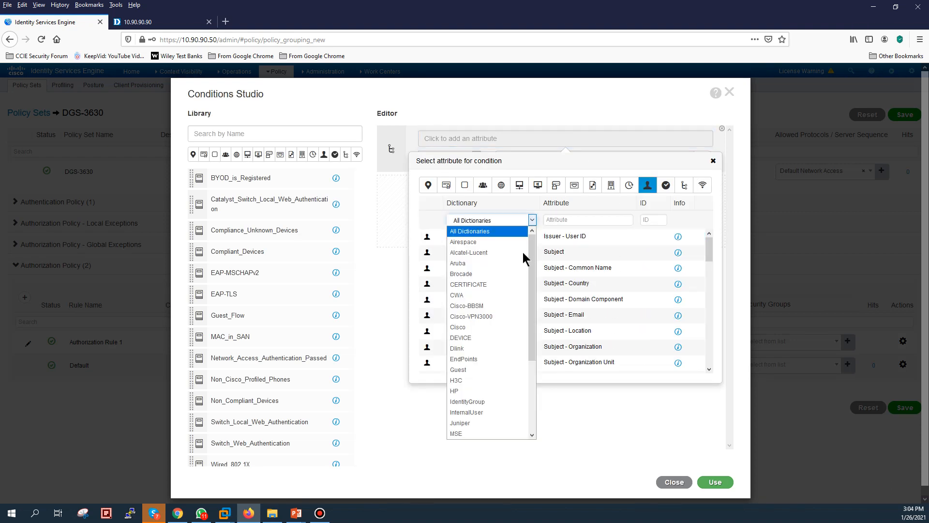
scroll(498, 341, down, 3)
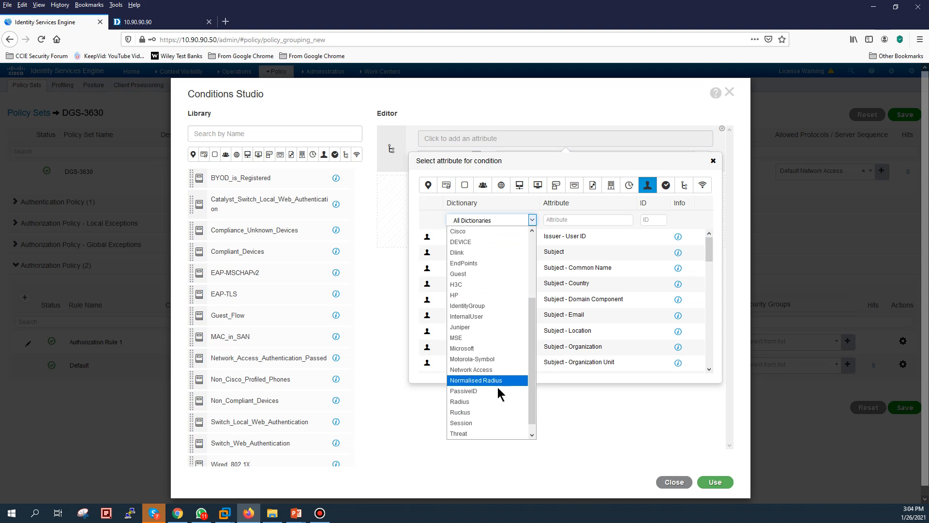
click(486, 316)
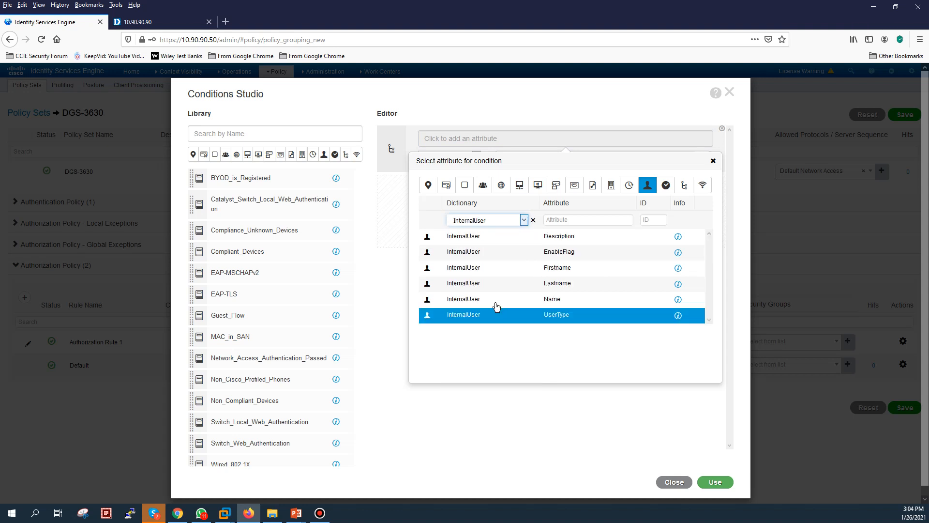
click(573, 299)
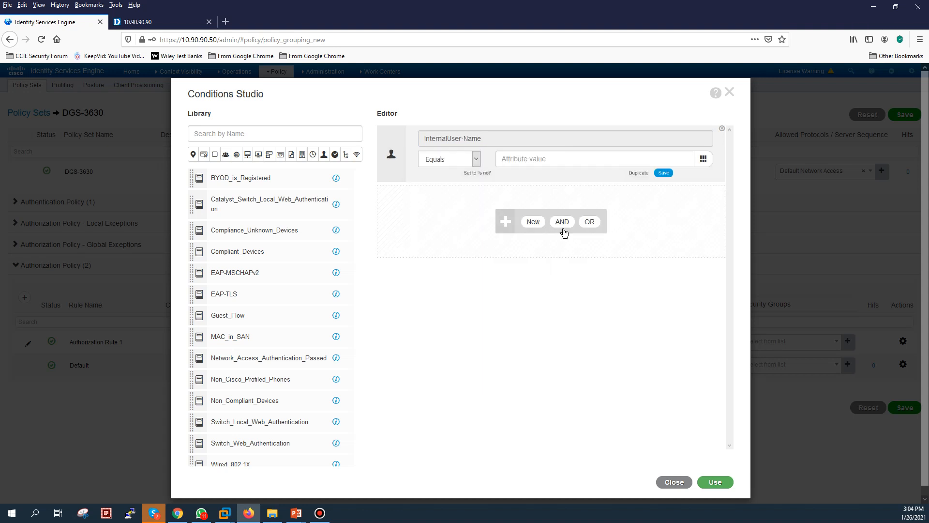
click(545, 162)
text(wireduser)
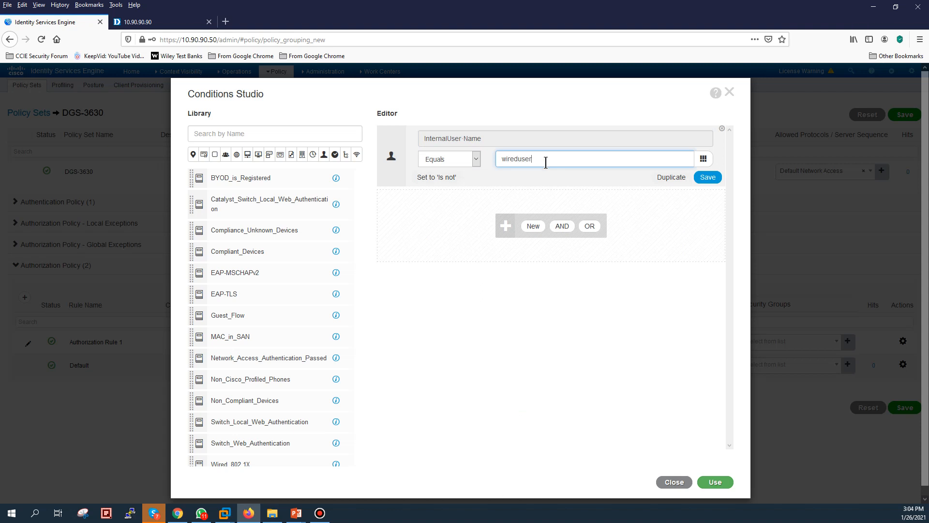
Step: Add the AND condition Radius NAS-IP-Address Equals 10.90.90.36 to the new authorization rule and apply its conditions
click(534, 226)
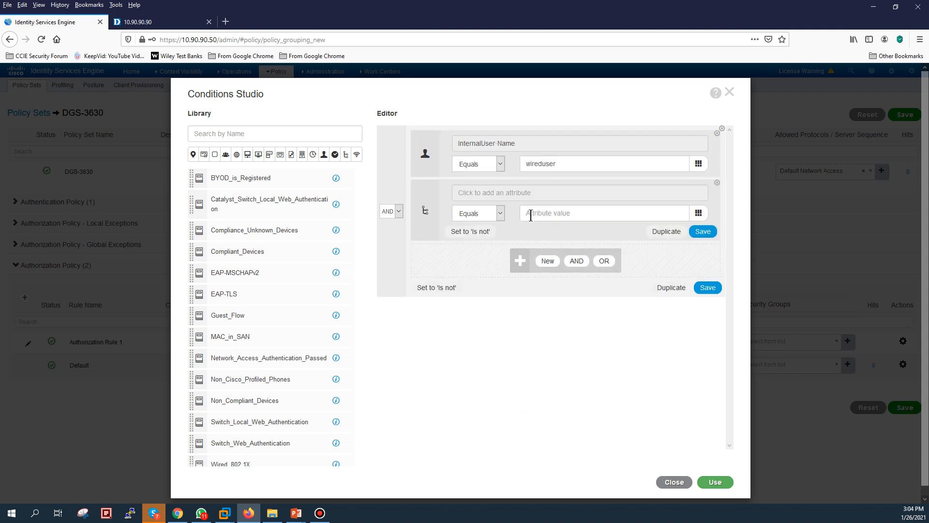
click(538, 199)
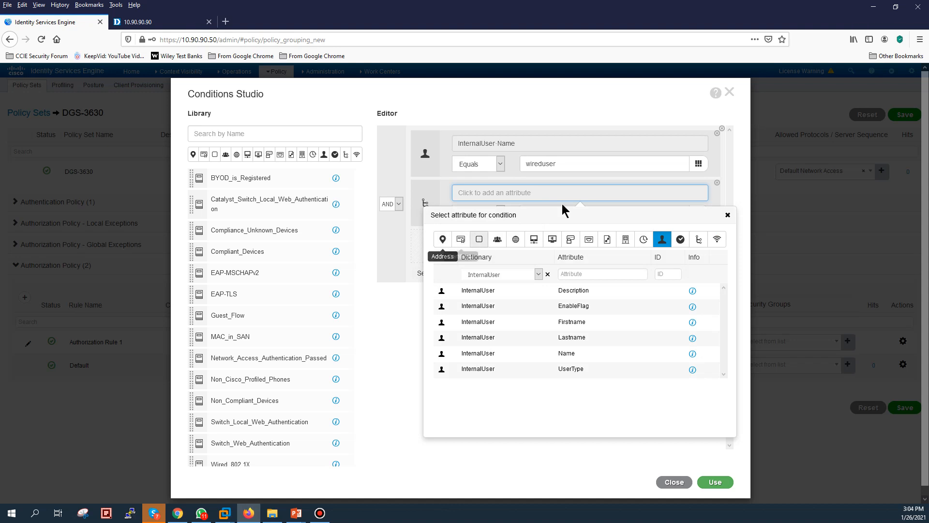
click(728, 216)
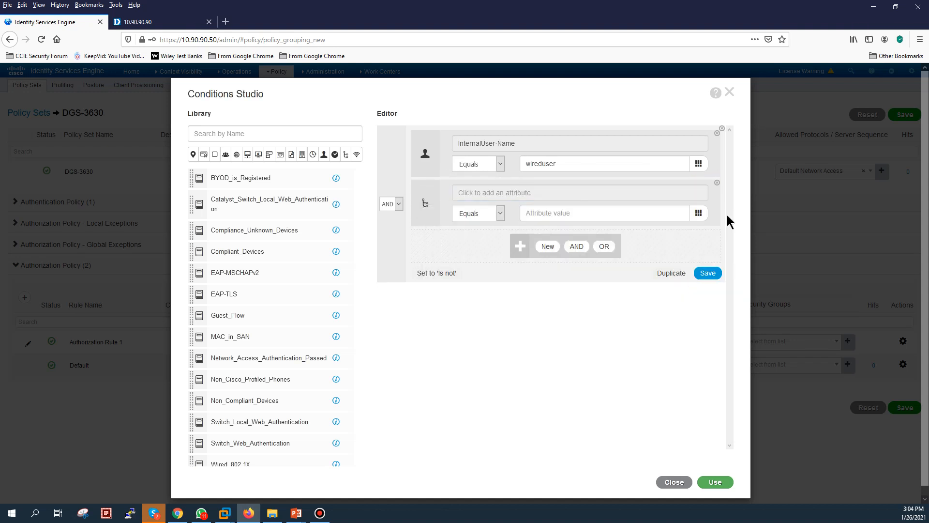
click(558, 196)
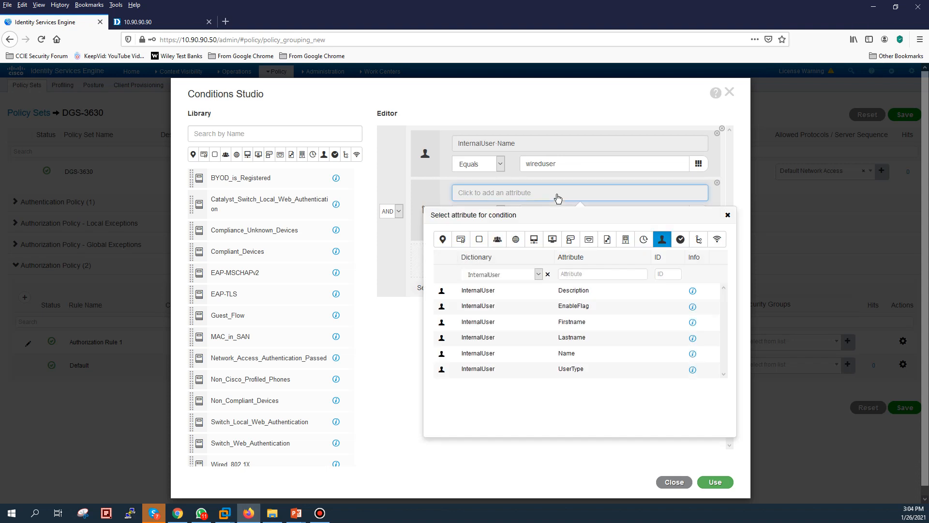
click(445, 241)
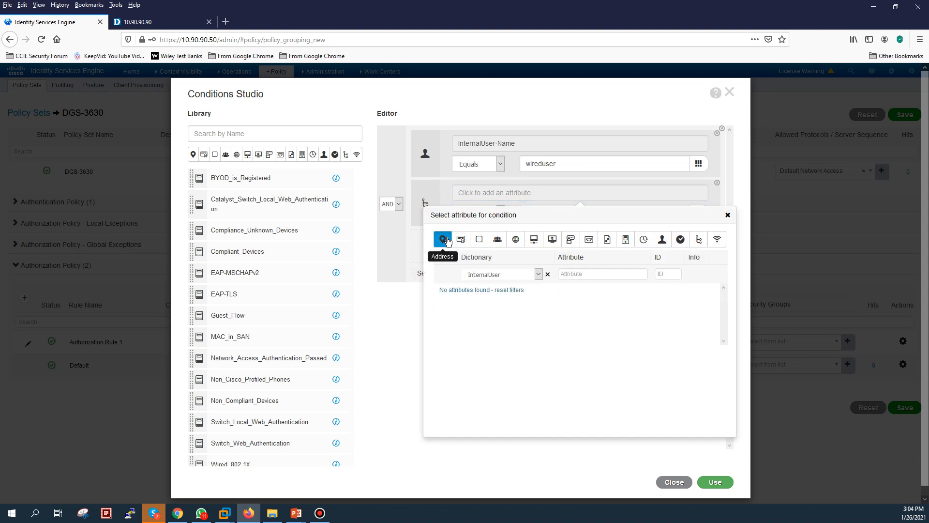
click(537, 274)
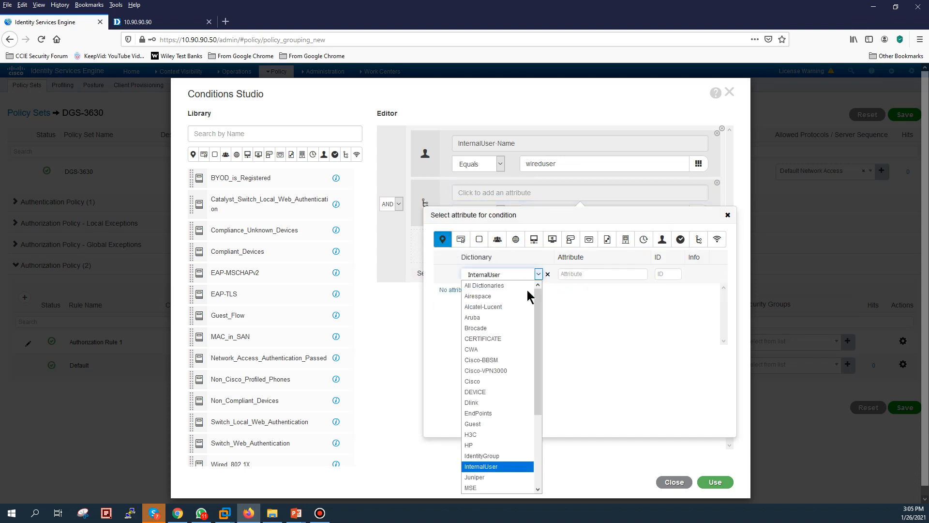
scroll(498, 455, down, 3)
click(497, 445)
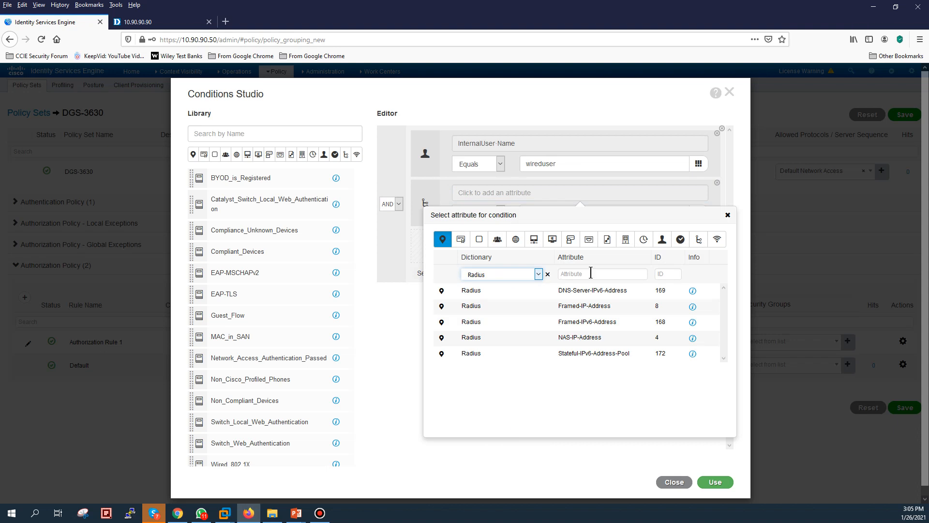
click(608, 327)
click(566, 212)
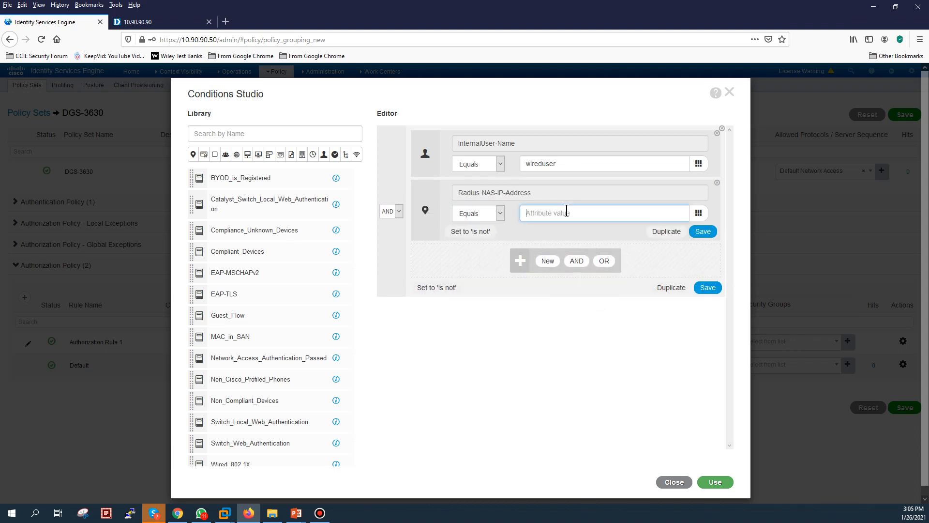
text(10.90.90)
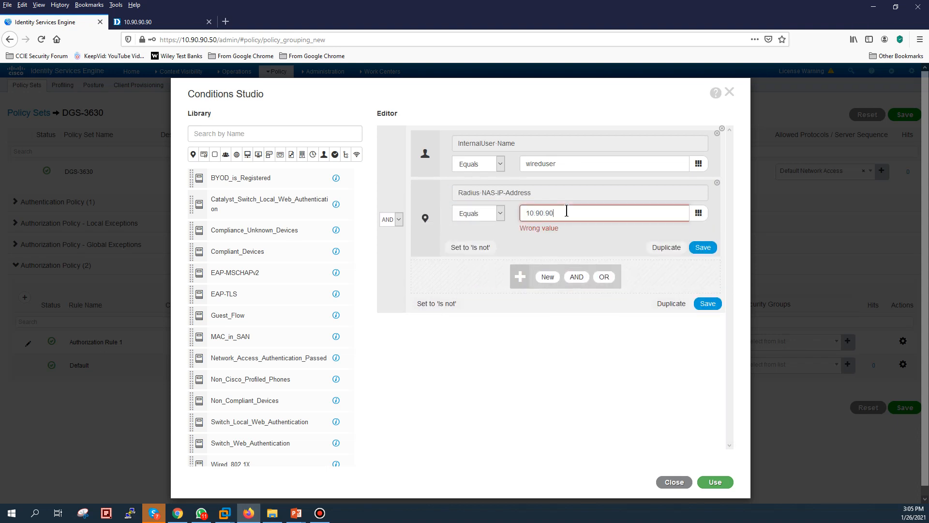
text(.36)
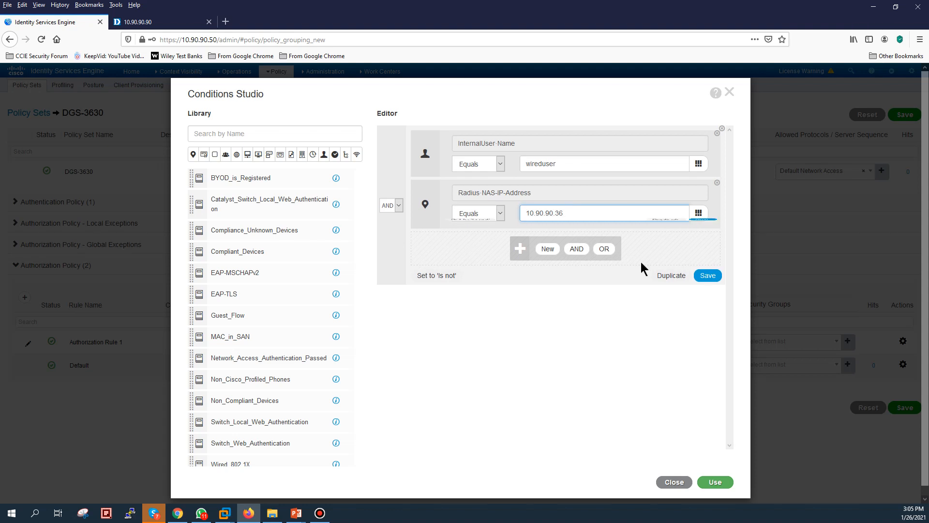
click(718, 486)
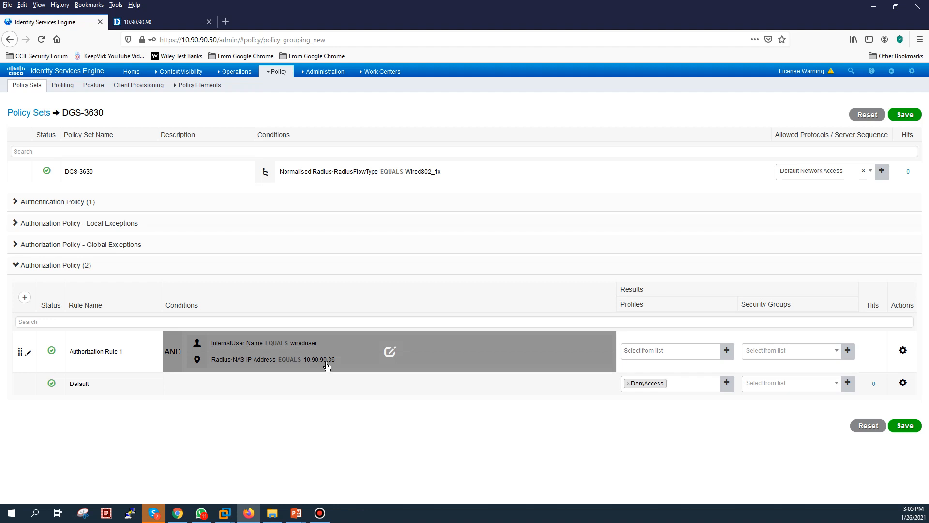
Step: Assign the DLINK-Authzn-Profile result profile to Authorization Rule 1
click(693, 353)
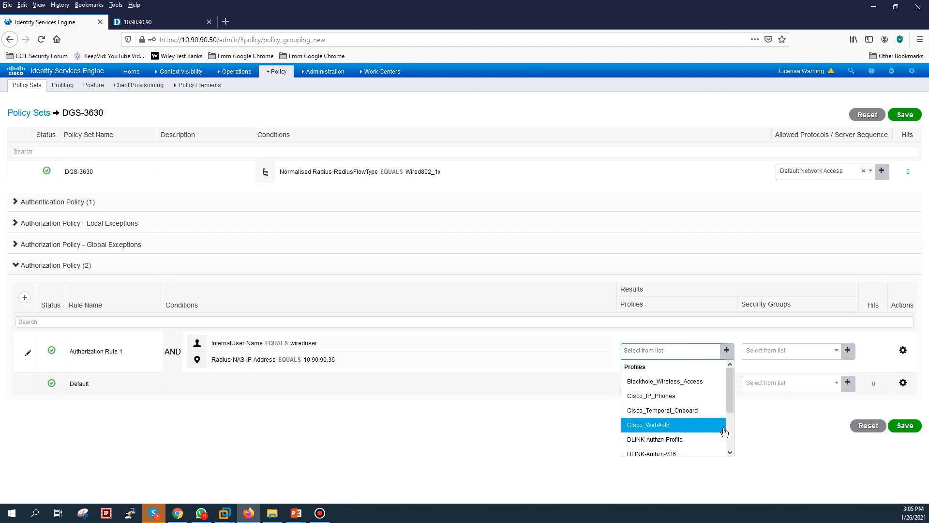
scroll(701, 409, down, 2)
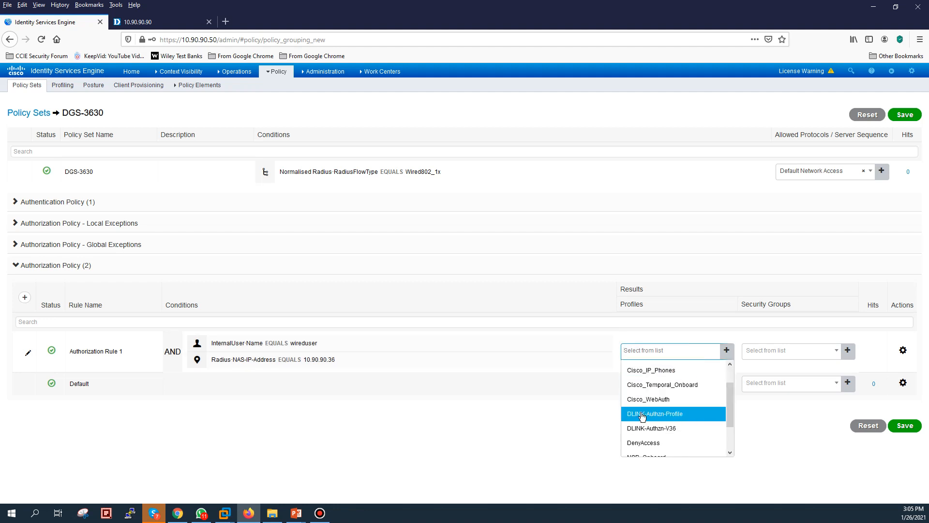
click(687, 417)
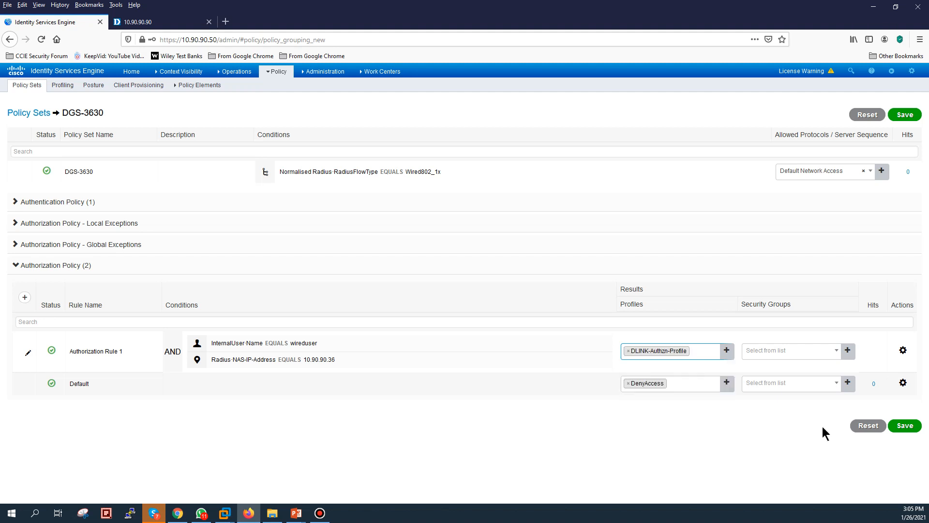
Step: Insert a new authorization rule above Authorization Rule 1 with the condition InternalUser Name Equals v36
click(903, 351)
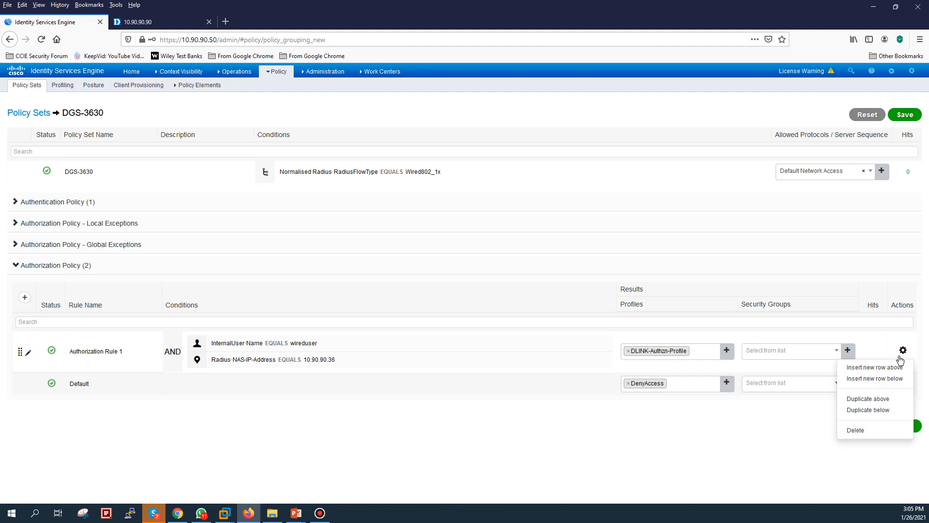
click(857, 367)
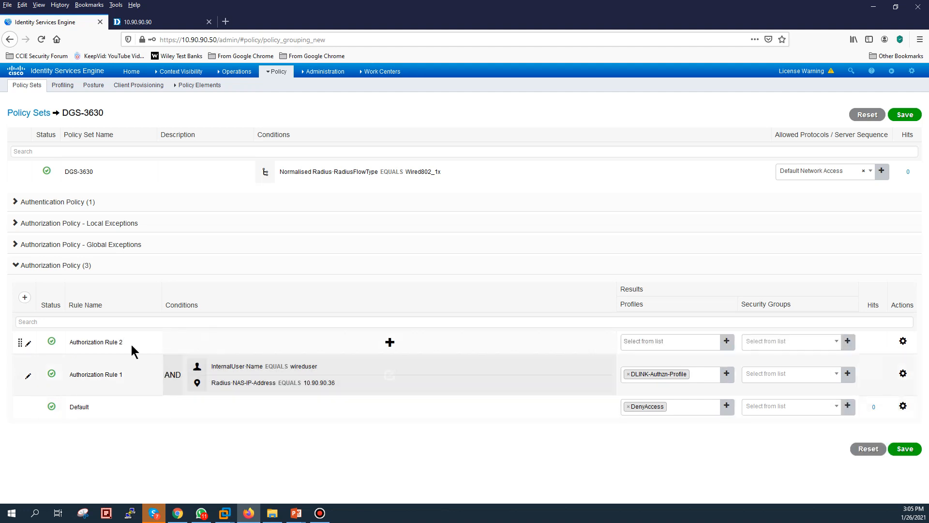
click(310, 348)
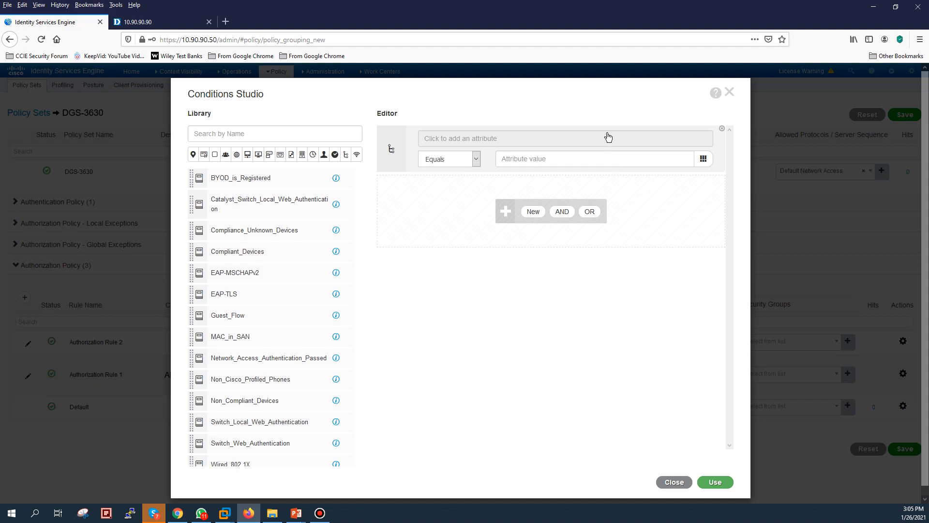
click(628, 145)
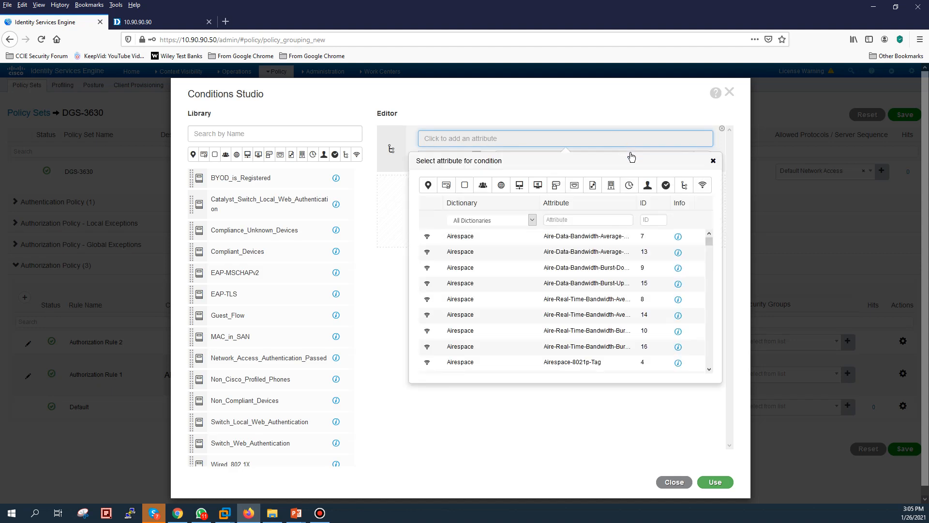
click(647, 185)
click(504, 220)
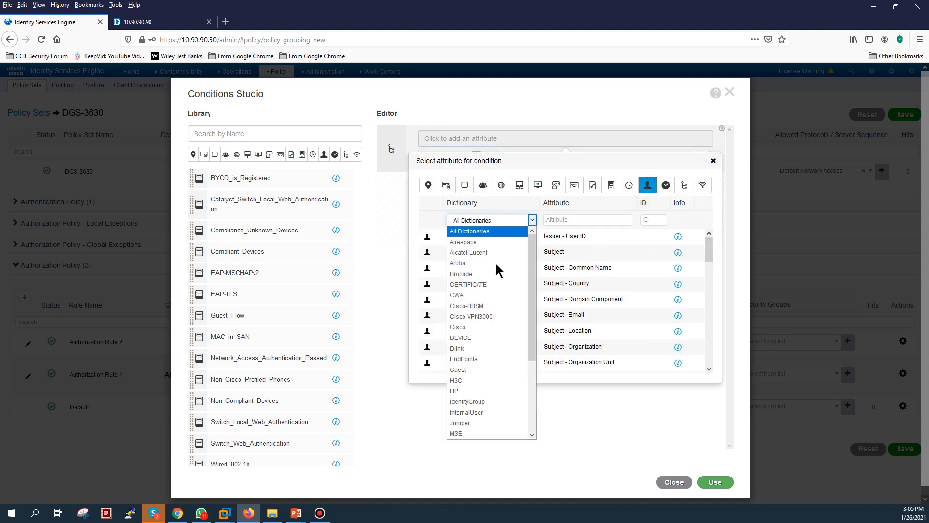
click(472, 412)
click(574, 305)
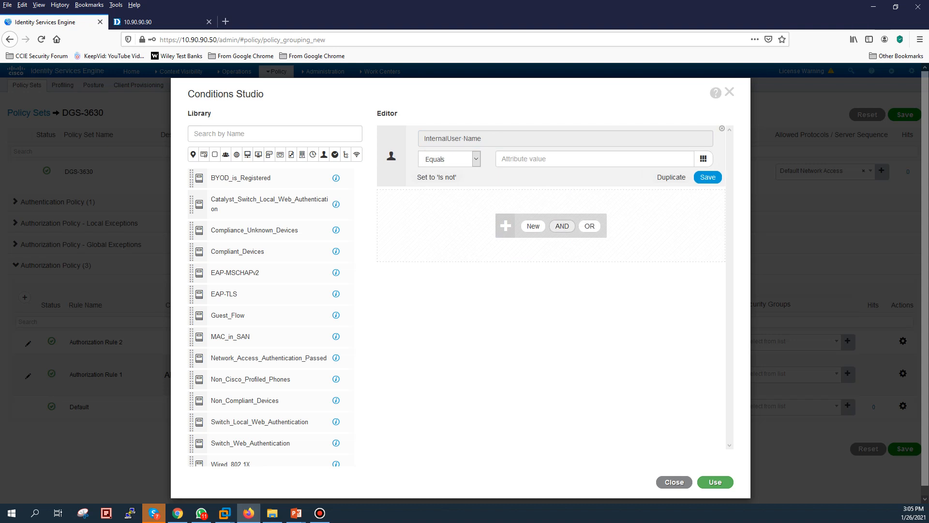
click(535, 161)
text(v)
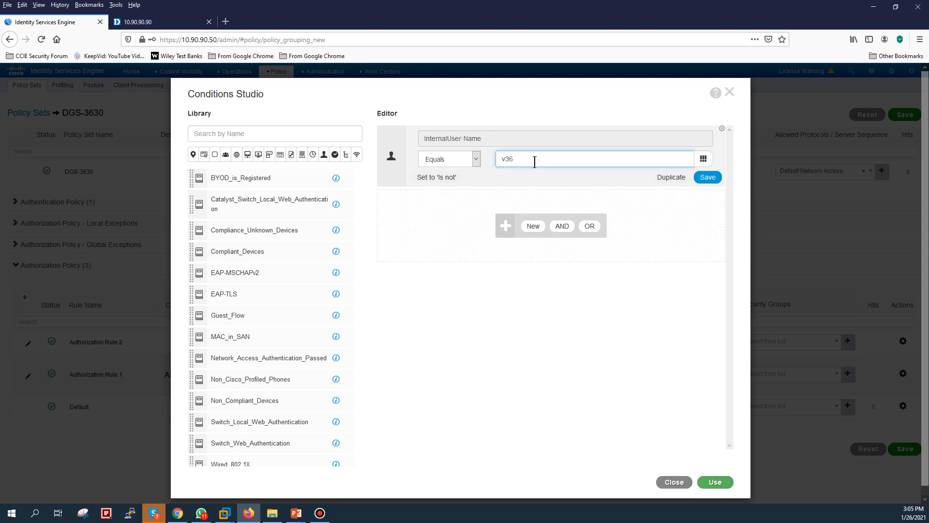
text(36)
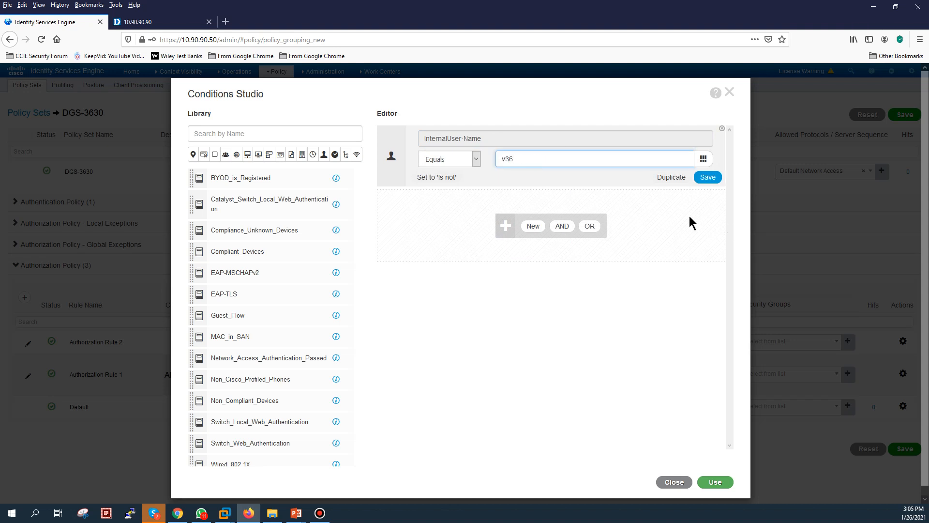
Step: Add the AND condition Radius NAS-IP-Address Equals 10.90.90.36 to Authorization Rule 2 and apply its conditions
click(536, 227)
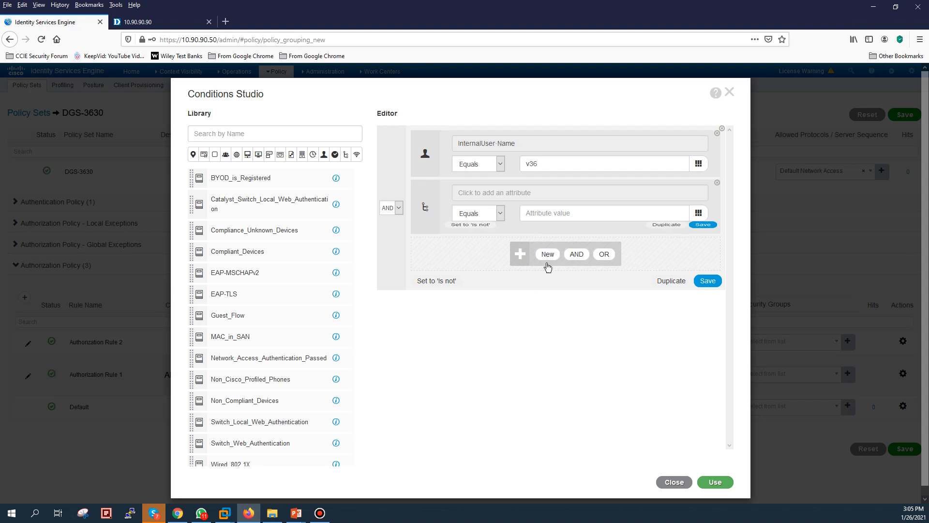
click(507, 196)
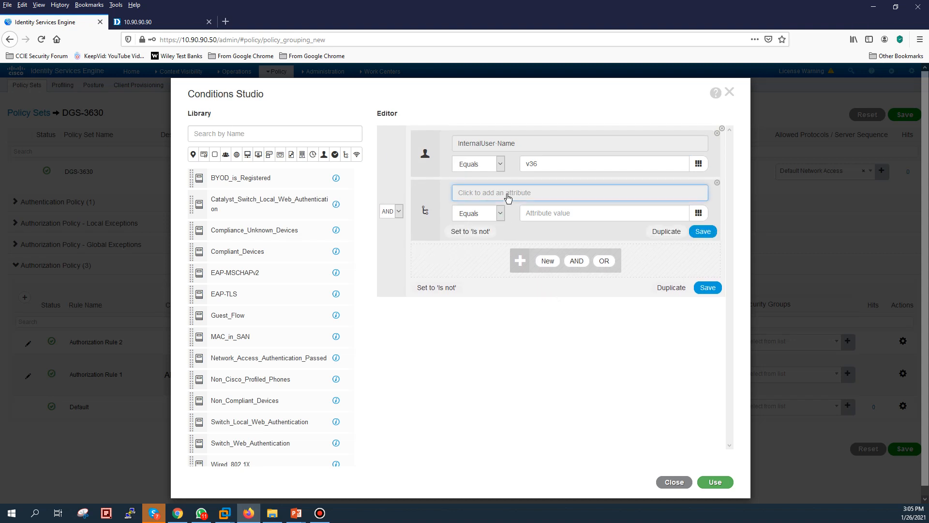
click(444, 240)
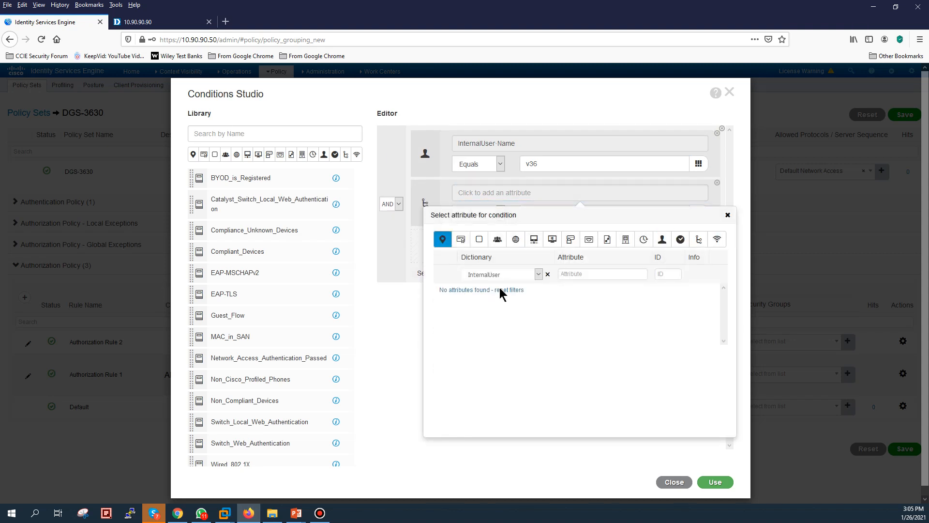
click(502, 274)
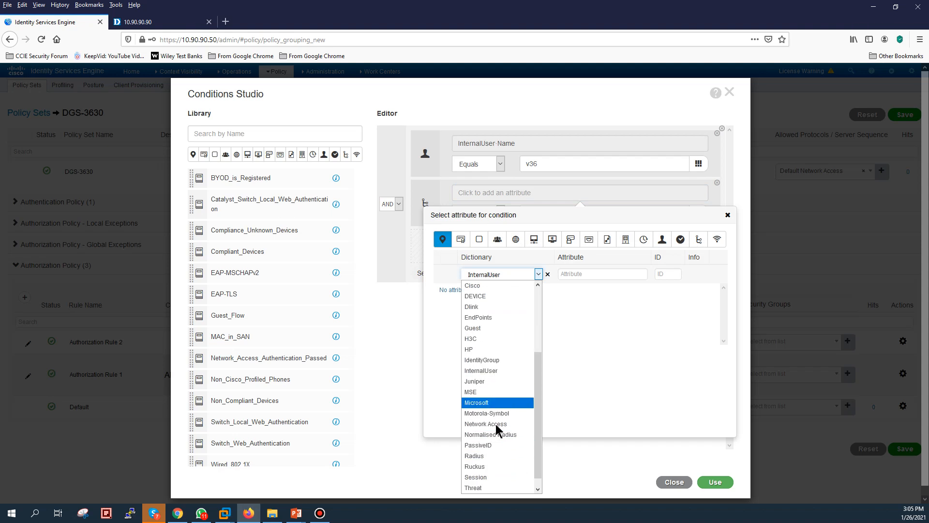
click(500, 455)
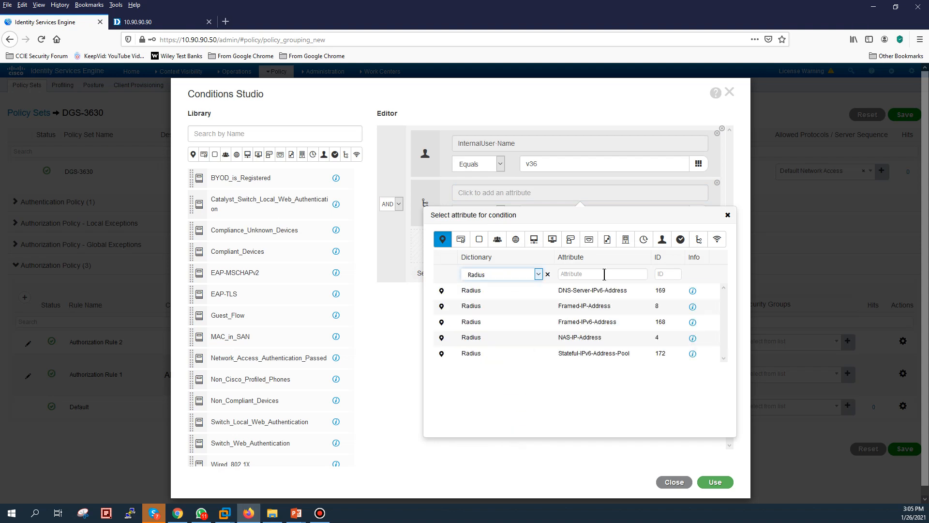
click(595, 338)
text(10.90)
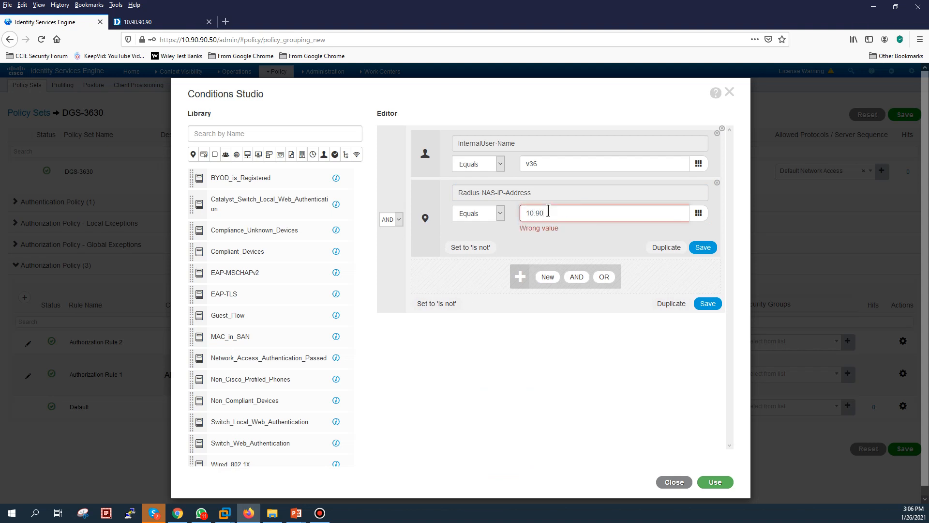
text(.90.36)
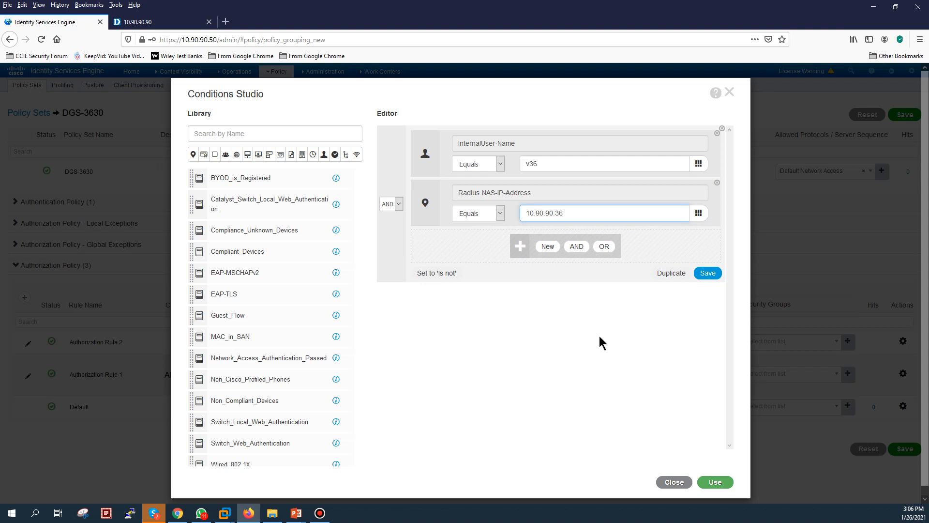
click(717, 483)
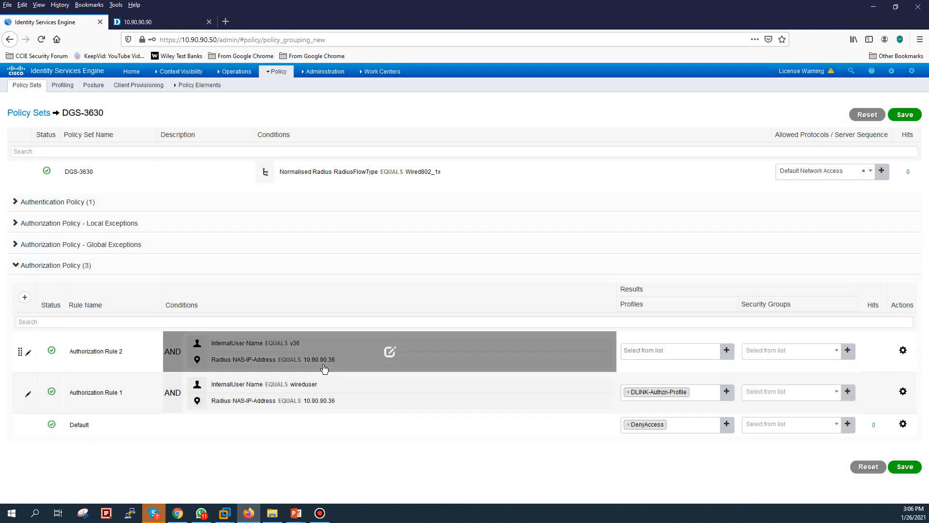
Step: Assign the DLINK-Authzn-V36 result profile to Authorization Rule 2 and save the policy set
click(698, 351)
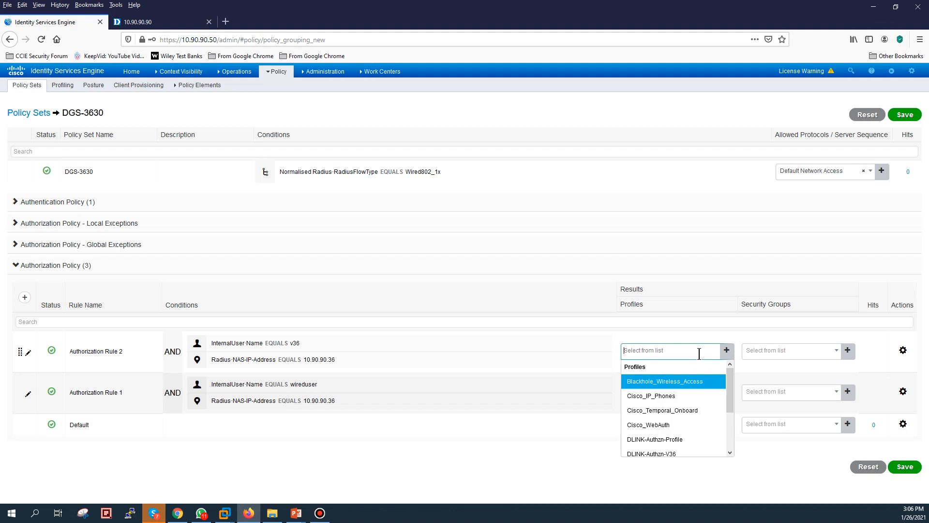
scroll(675, 430, down, 3)
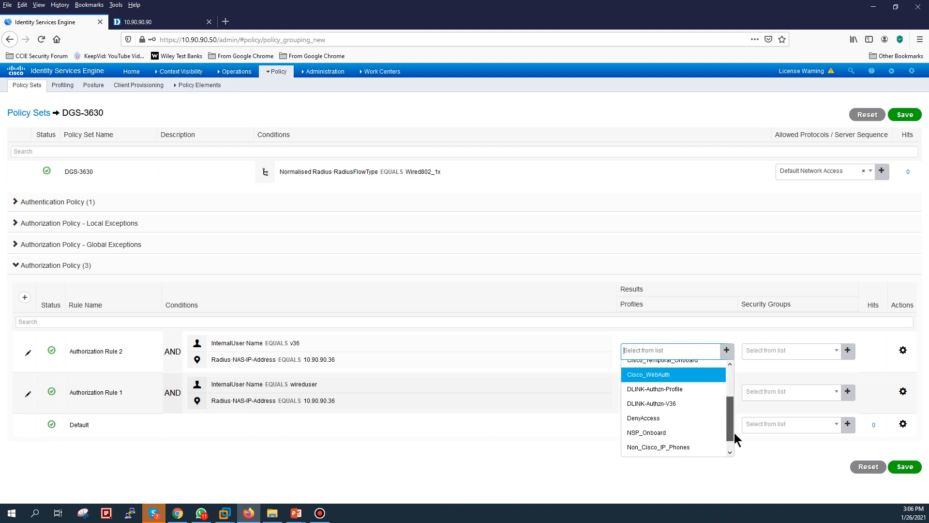
click(675, 409)
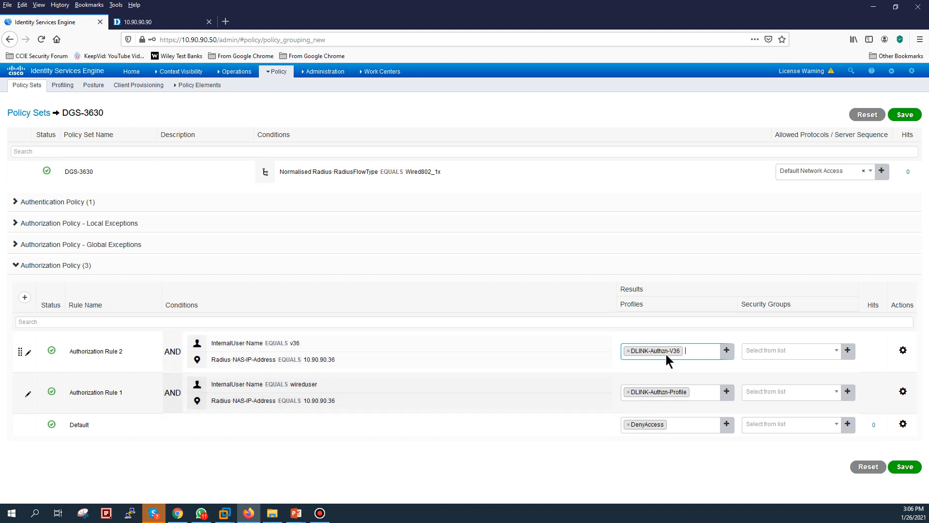
click(904, 466)
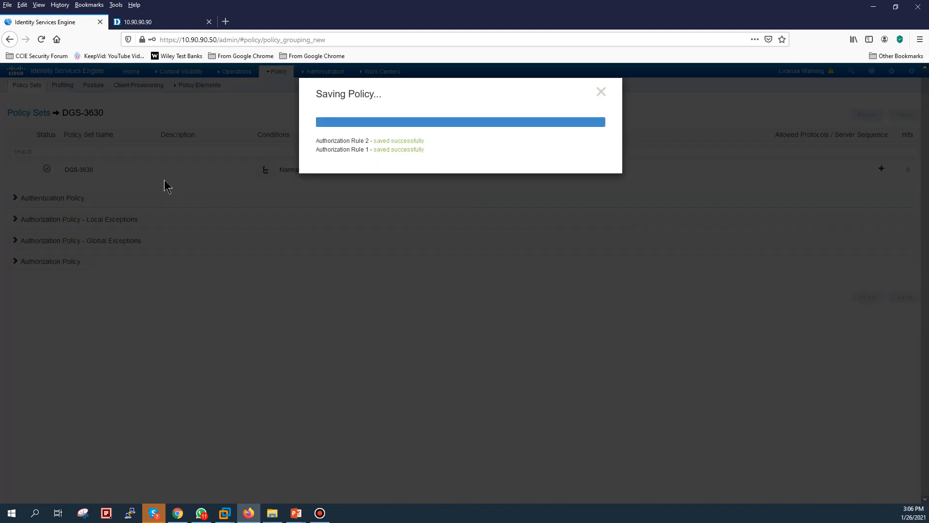
click(600, 92)
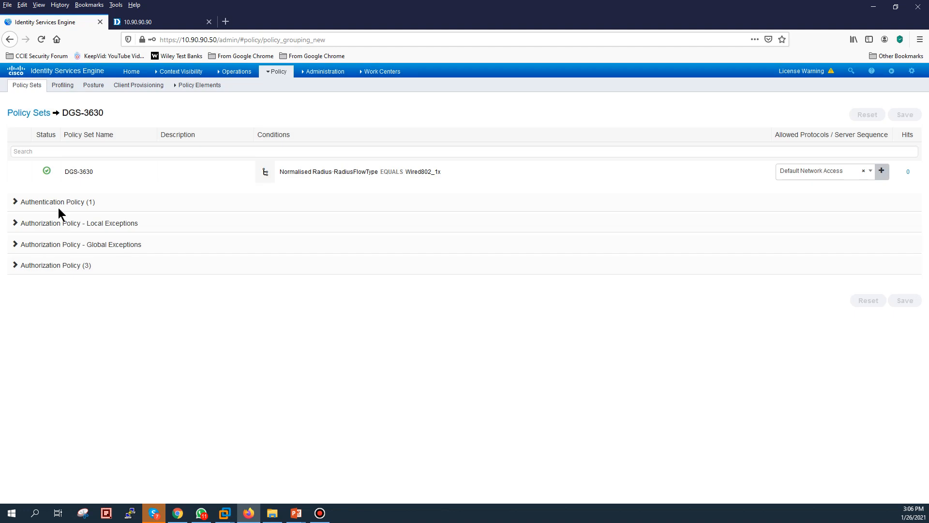
Step: Review the DGS-3630 policy set's Default authentication rule options and its authorization rules
click(21, 202)
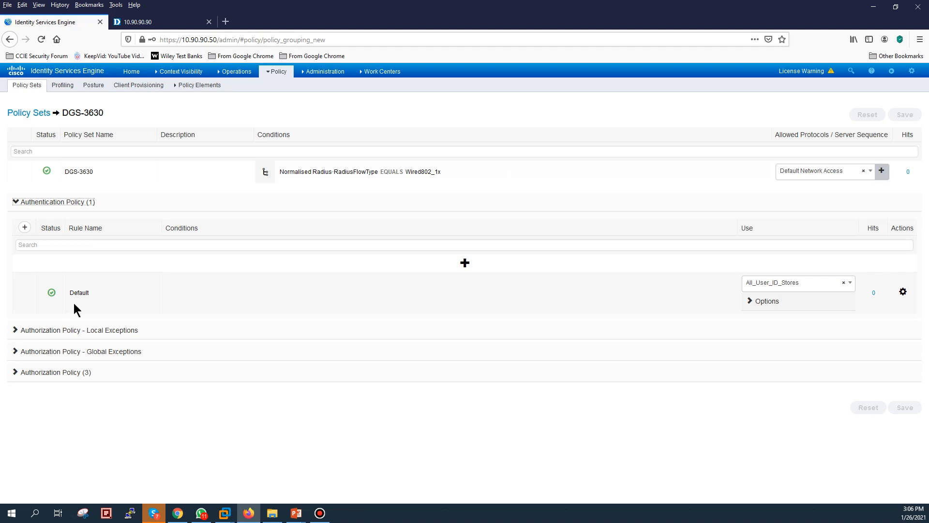
click(766, 302)
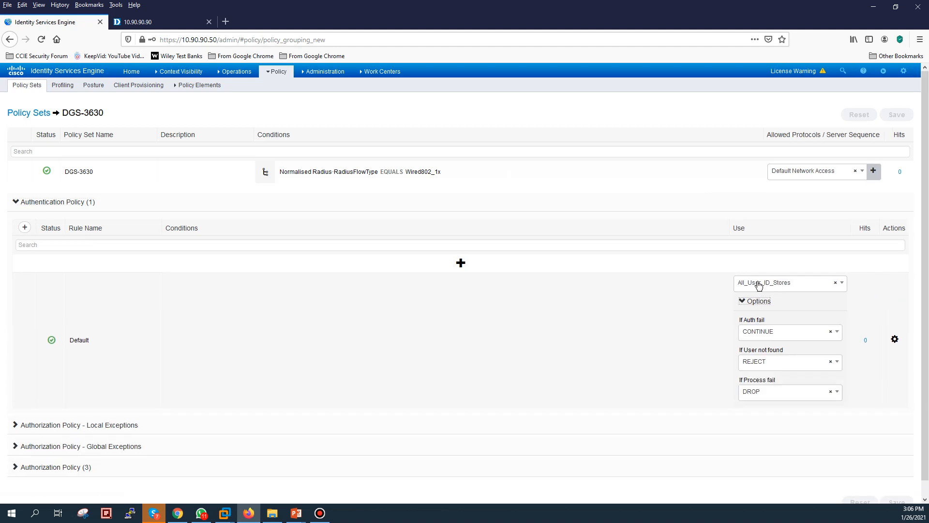
scroll(140, 450, down, 1)
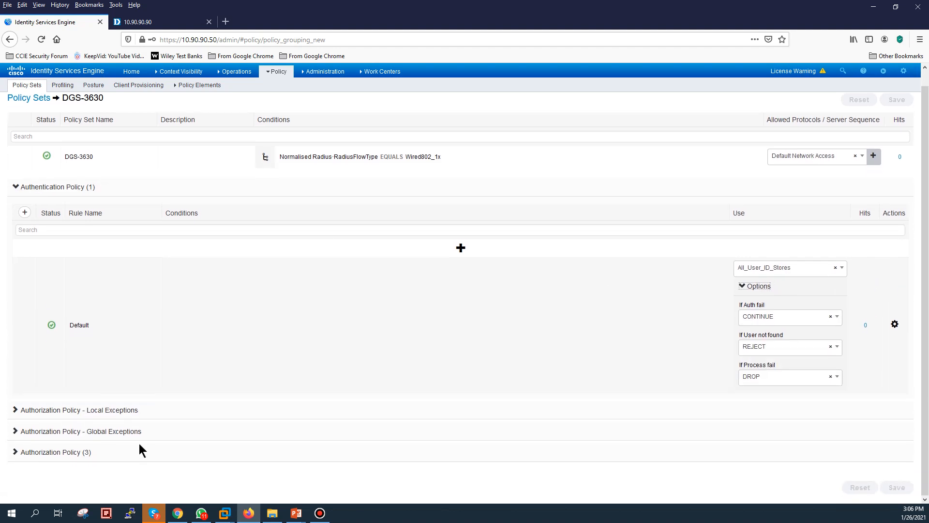
click(65, 456)
scroll(154, 456, down, 3)
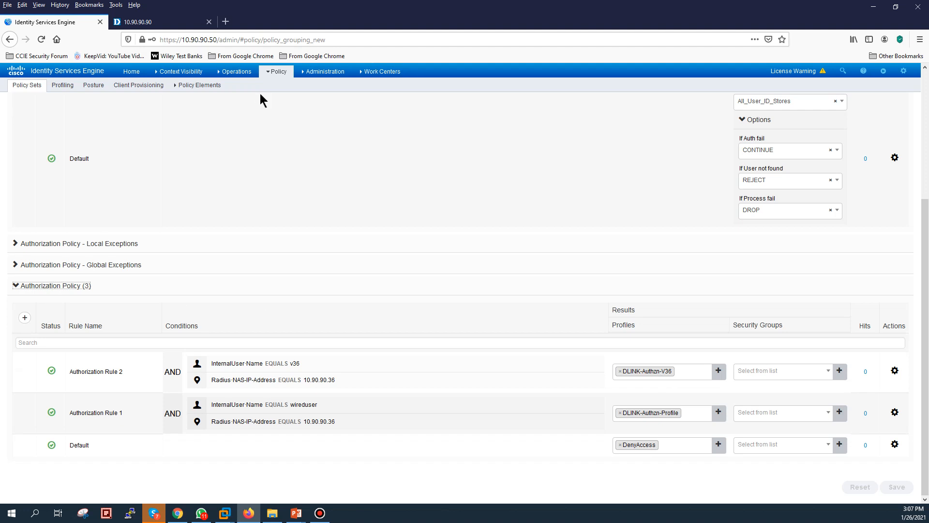
Step: Open the RADIUS Live Logs to monitor authentications
click(273, 72)
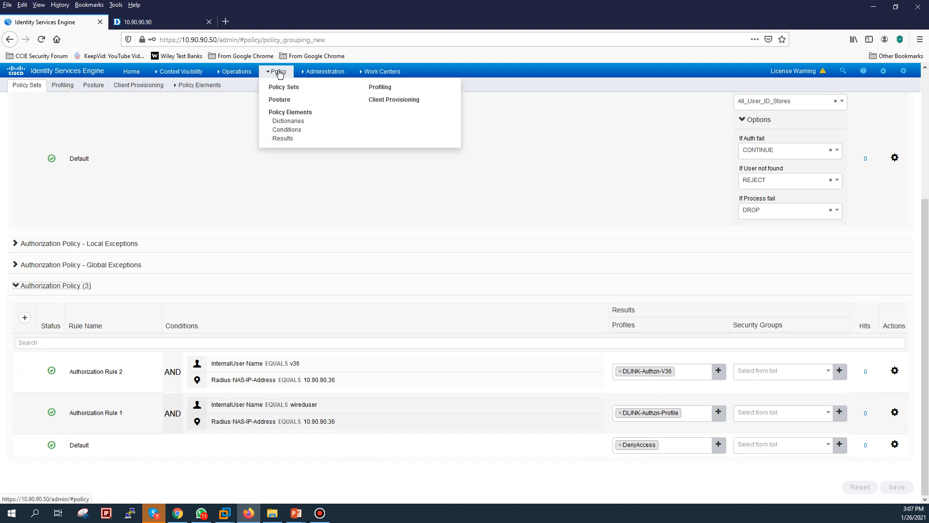
mouse_move(235, 72)
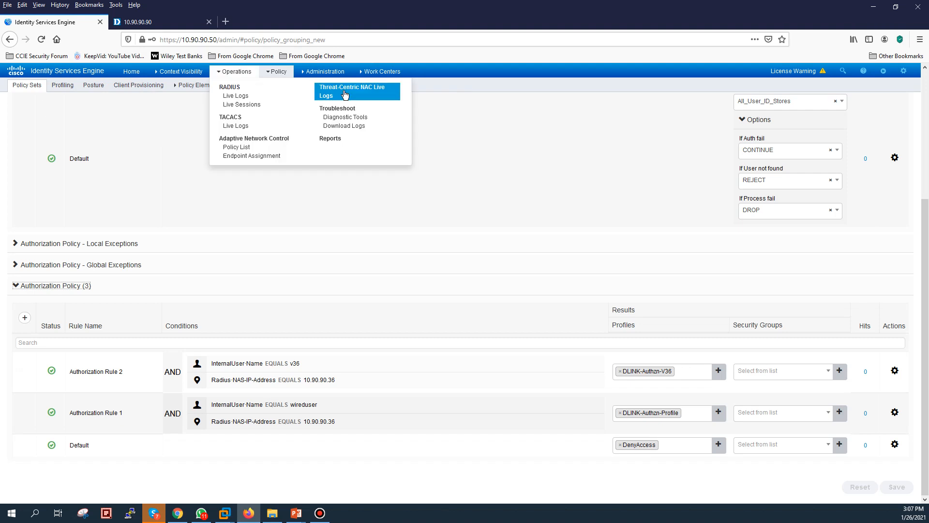
click(235, 96)
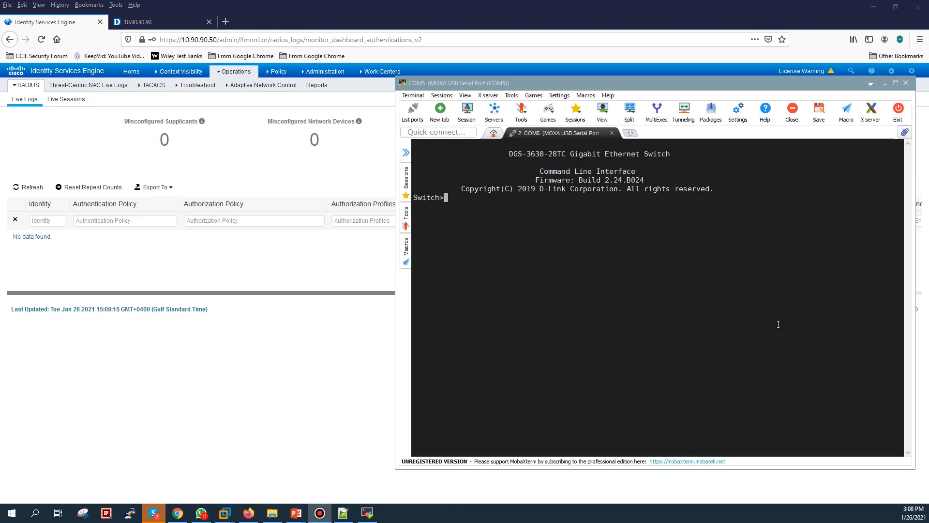
Step: Switch to the MobaXterm COM5 serial session and enter the switch's privileged mode with the enable command
click(662, 283)
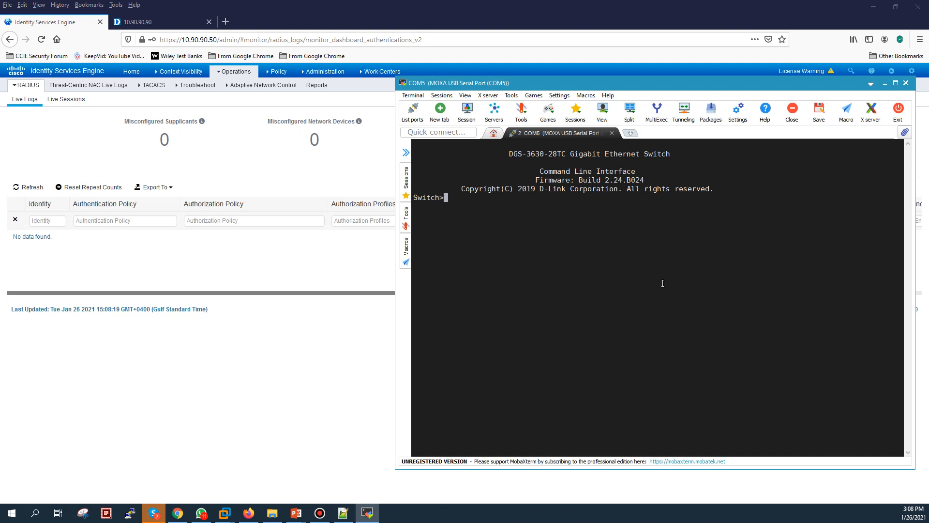
key(Return)
text(enab)
key(Tab)
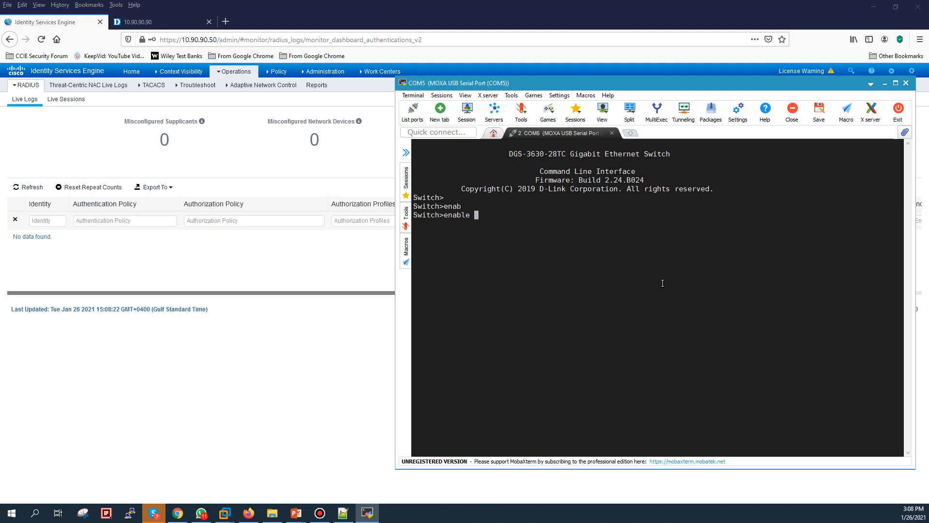
key(Return)
Step: Try to show the running configuration with sh run from the switch's global configuration mode, and exit that mode
text(conft)
key(Return)
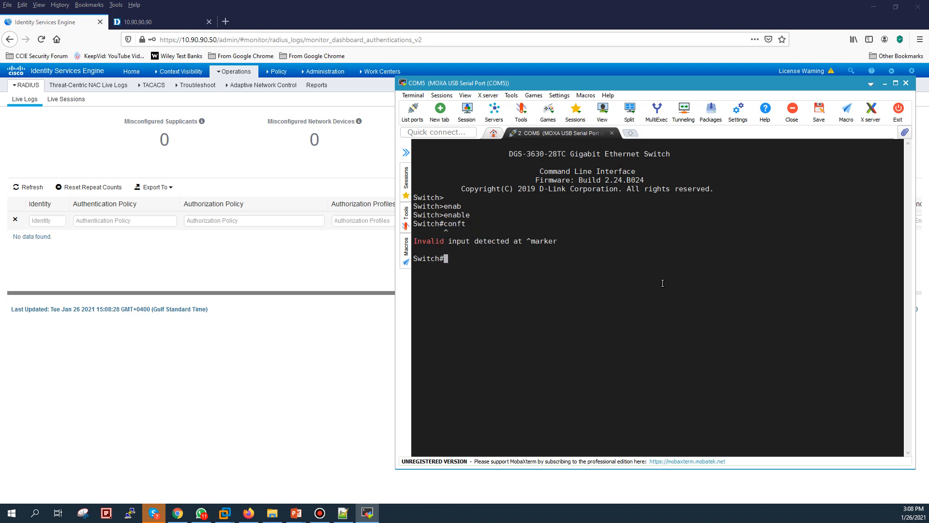
text(conf t)
key(Return)
key(Return)
key(Return)
text(sh run)
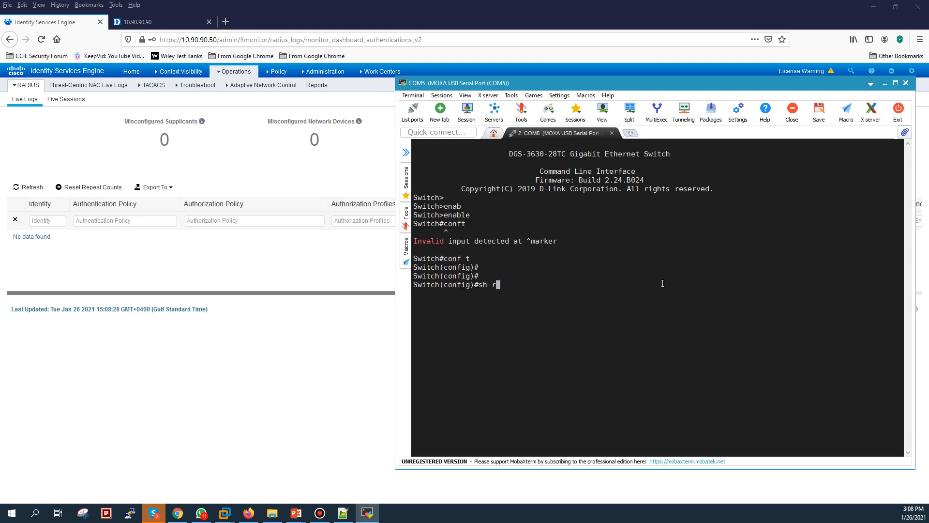
key(Tab)
key(Return)
key(Return)
text(exi)
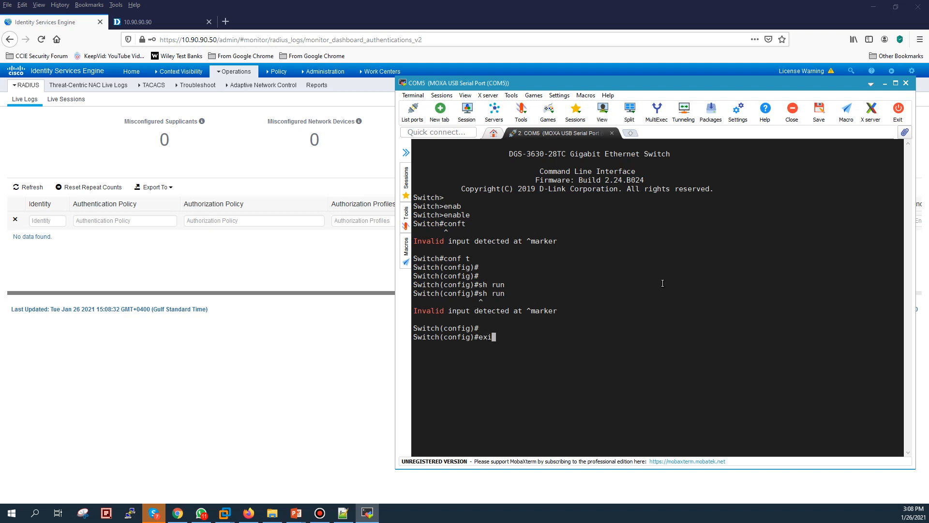
key(Tab)
key(Return)
Step: Display the switch's running configuration with sh run from privileged mode
text(sh ur)
key(Tab)
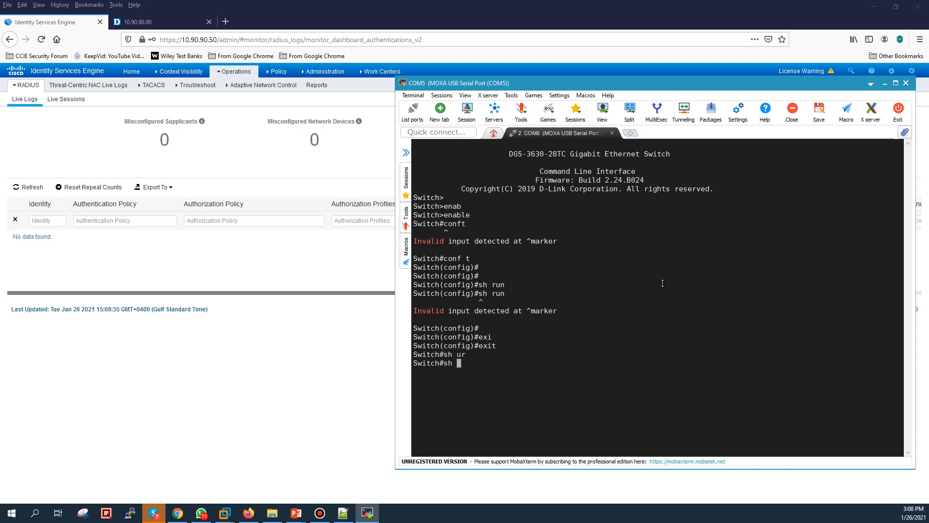
text(run)
key(Tab)
key(Return)
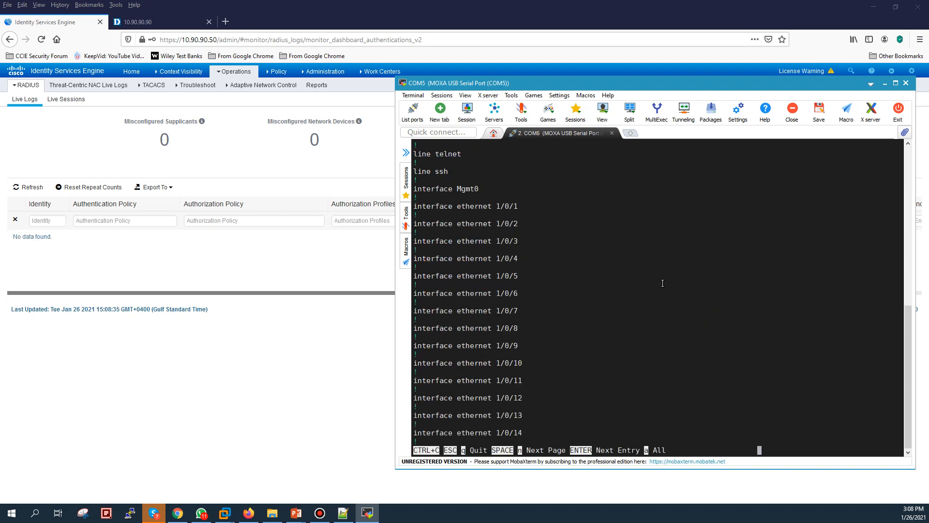
Step: Page through the rest of the switch's running configuration to its end
key(space)
key(space)
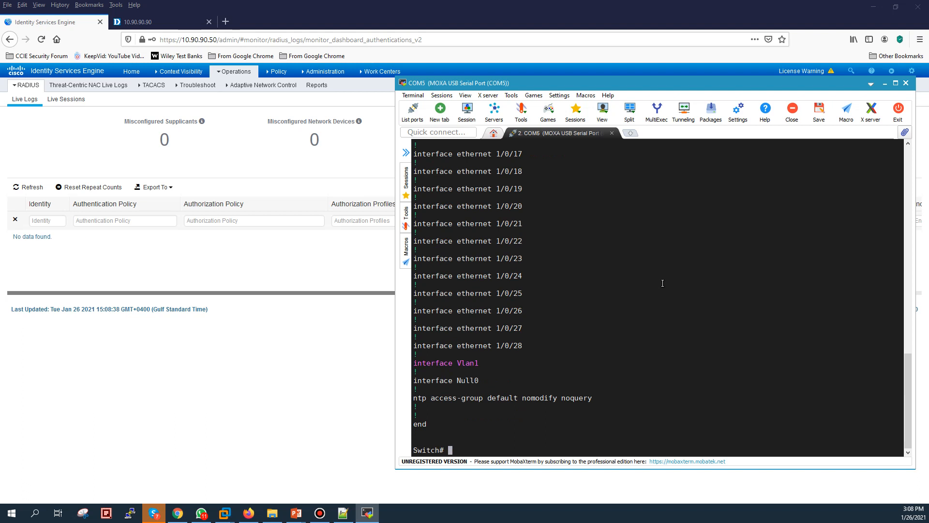
key(Return)
key(Return)
key(Return)
Step: Display the switch's IP interface summary with sh ip inter brief
text(sh ip inter)
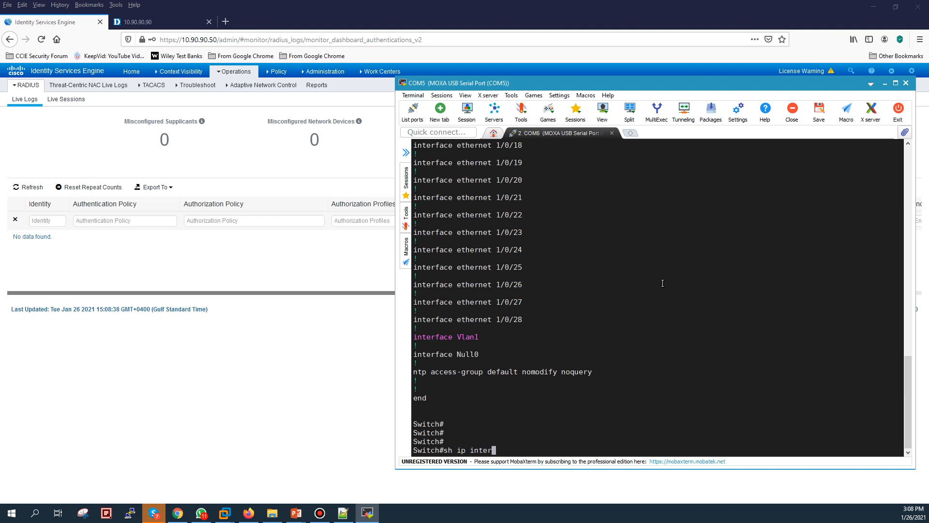
text( br)
key(Tab)
key(Return)
key(Return)
key(Return)
key(Return)
key(Return)
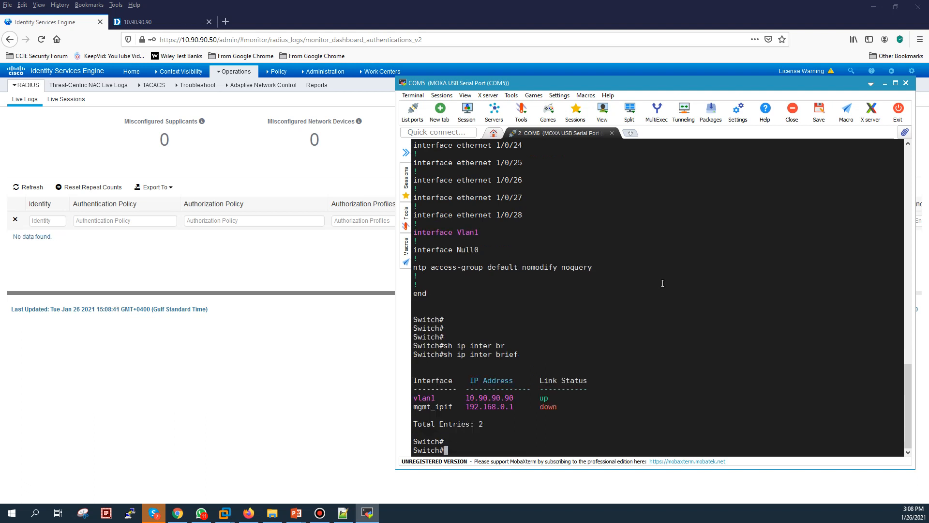
key(Return)
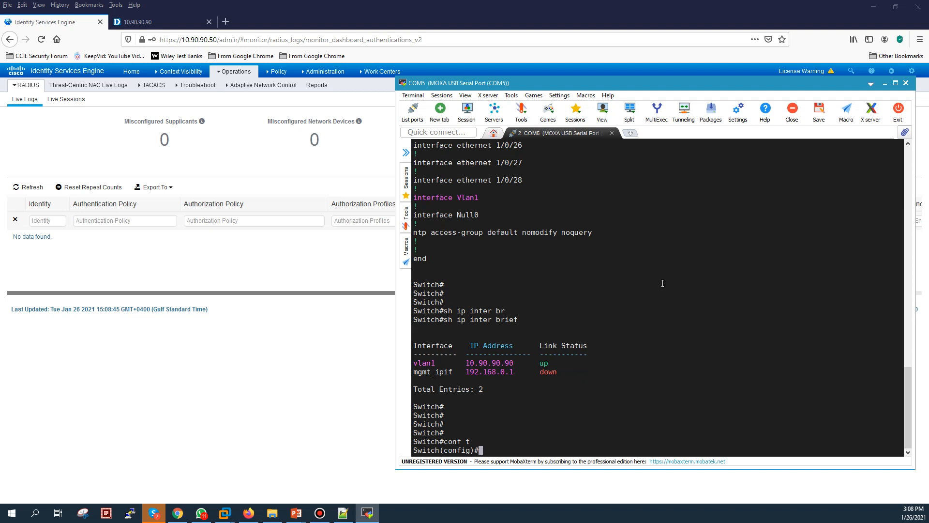
Step: From global configuration mode, assign IP address 10.90.90.36 with mask 255.0.0.0 to interface vlan 1
text(inter)
key(Tab)
text(v)
key(BackSpace)
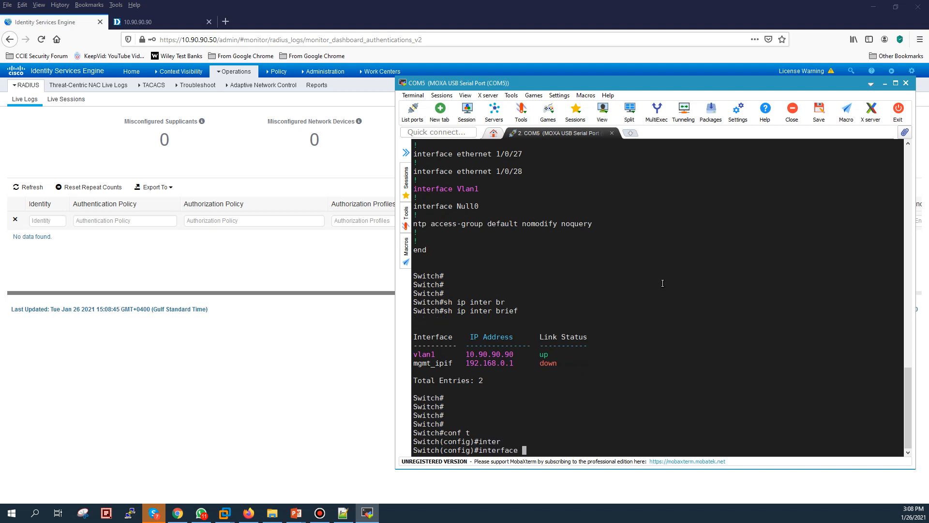
text(vl)
key(Tab)
text(1)
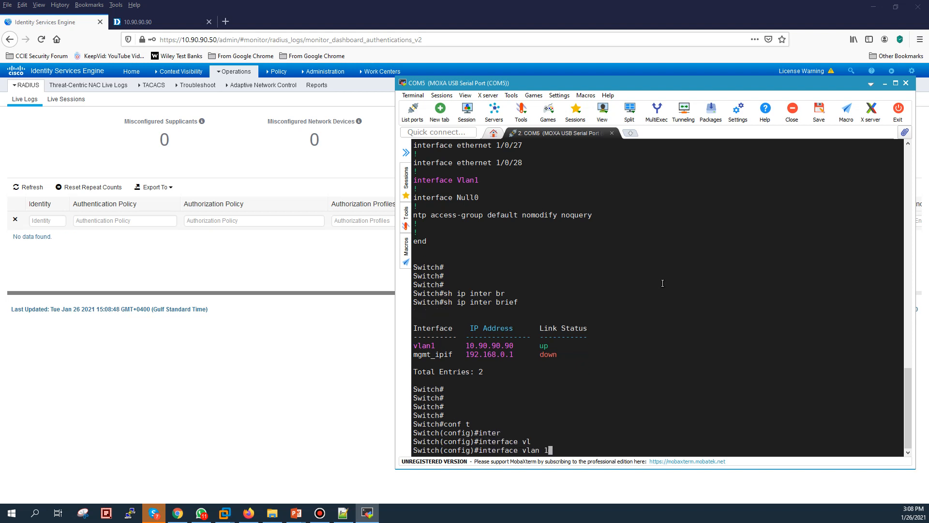
key(Return)
text(ip add 10.)
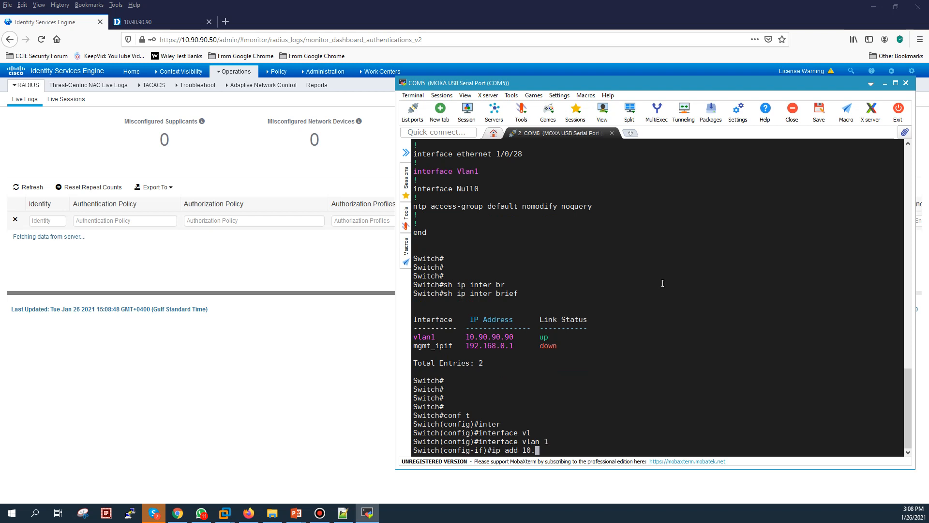
text(90.90.)
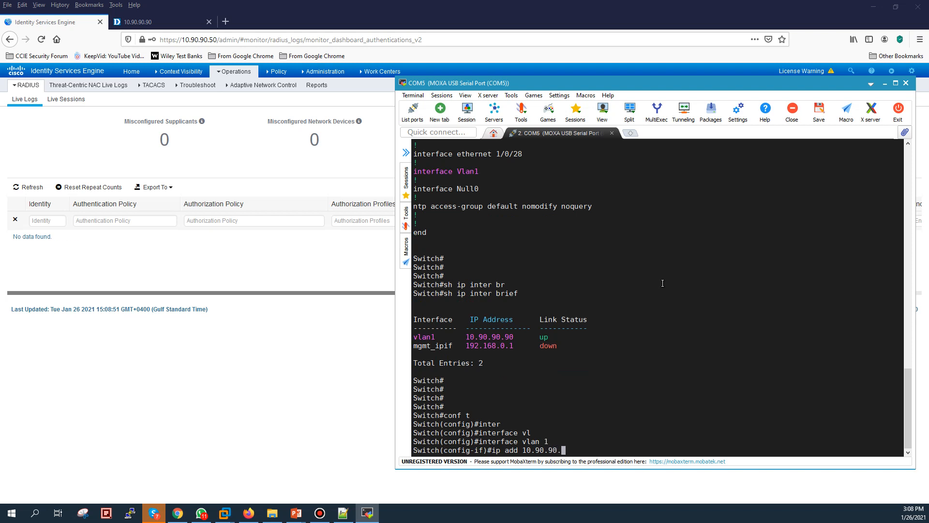
text(35)
text( 255.0)
text(.0.0)
key(Return)
Step: Enable the VLAN 1 interface with no sh and exit to global configuration mode
text(no sh)
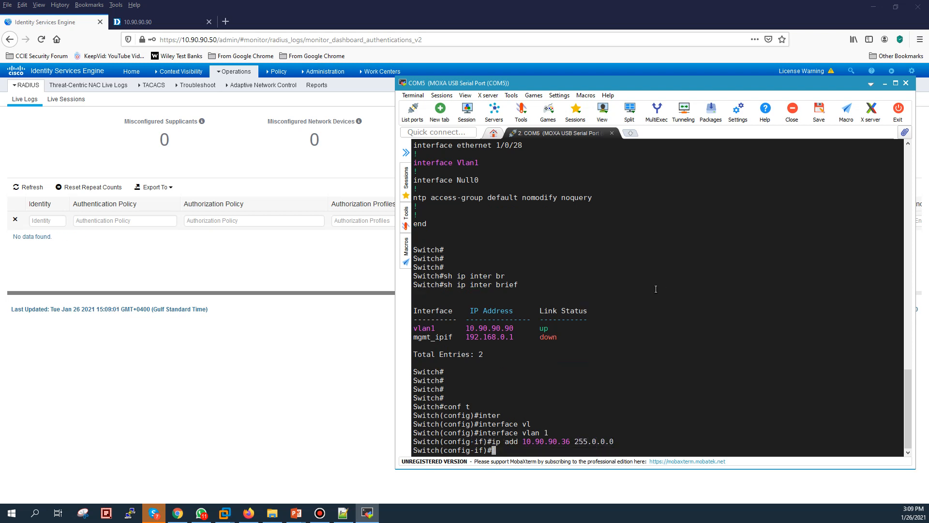
key(Return)
text(exi)
key(Tab)
key(Return)
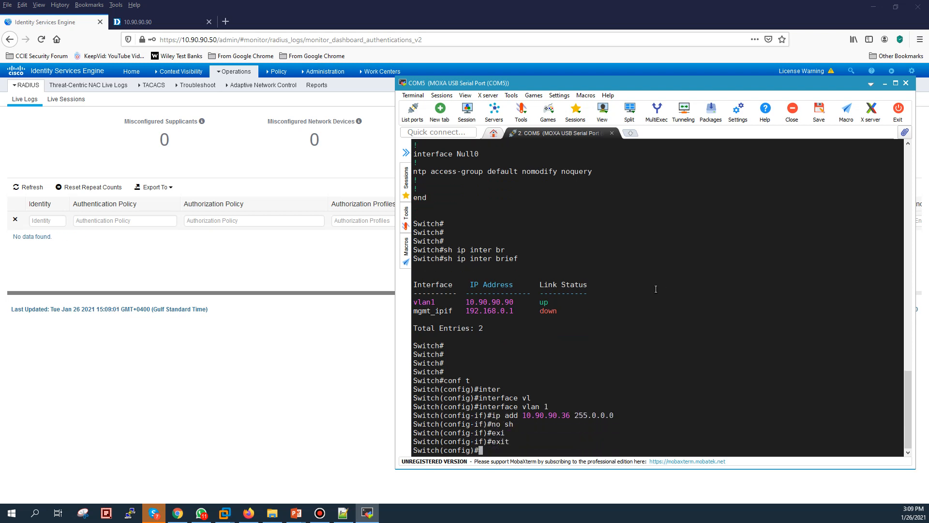
Step: Set the switch's enable password with the enable password command
key(Tab)
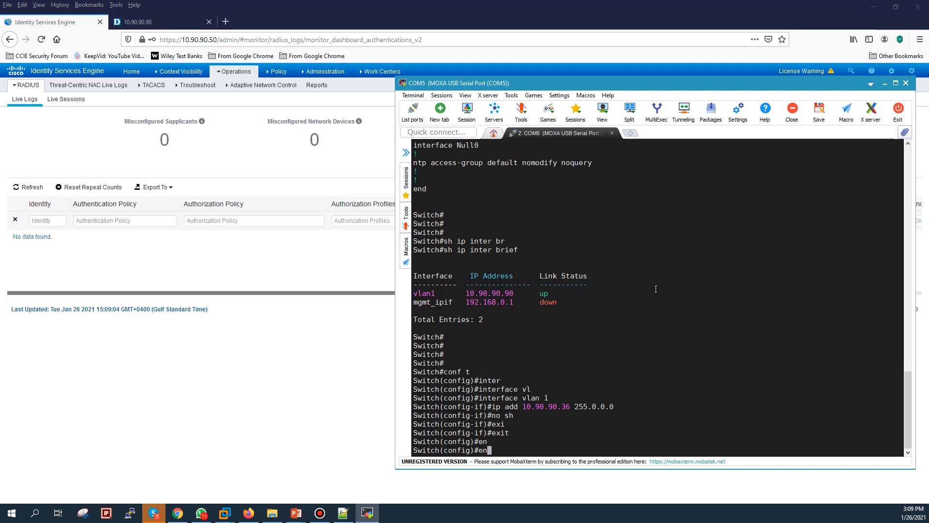
key(Tab)
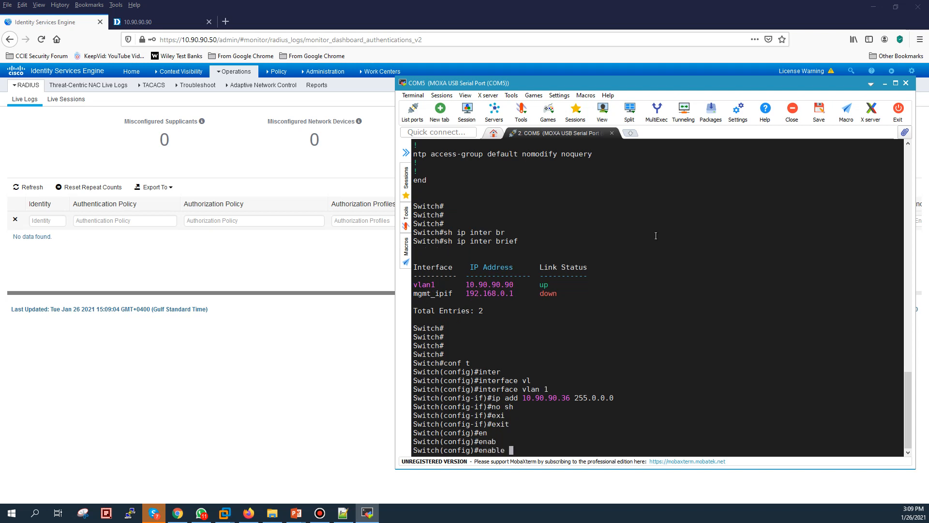
key(Tab)
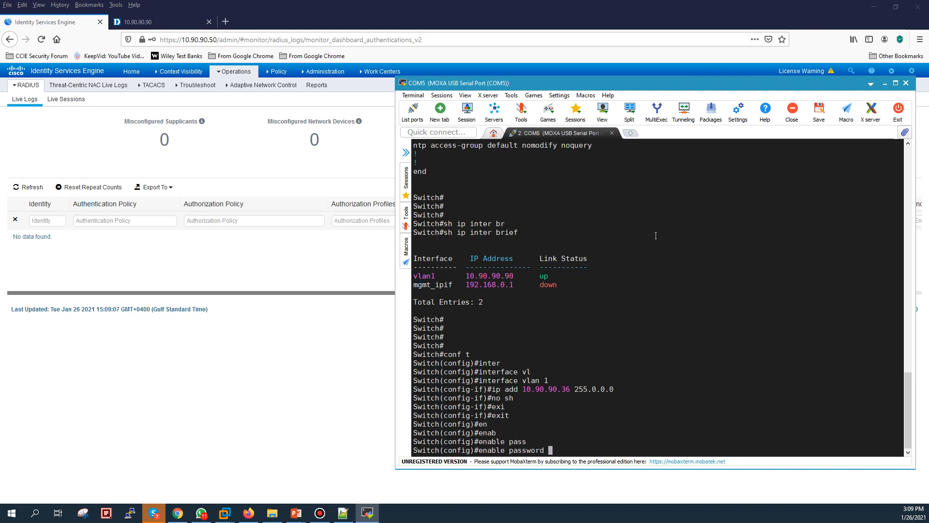
key(Return)
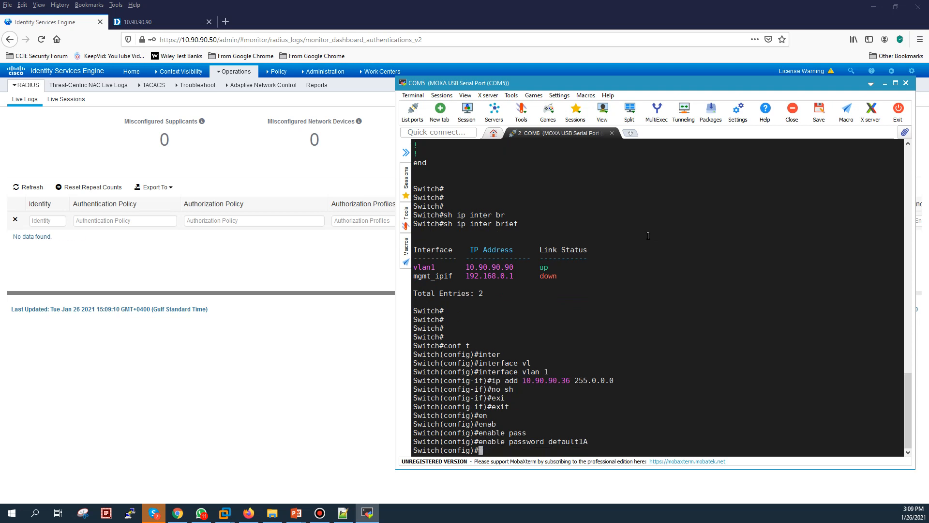
Step: Create the local user root with privilege 15 and enter its account password
text(user)
key(Tab)
text(roo)
key(Tab)
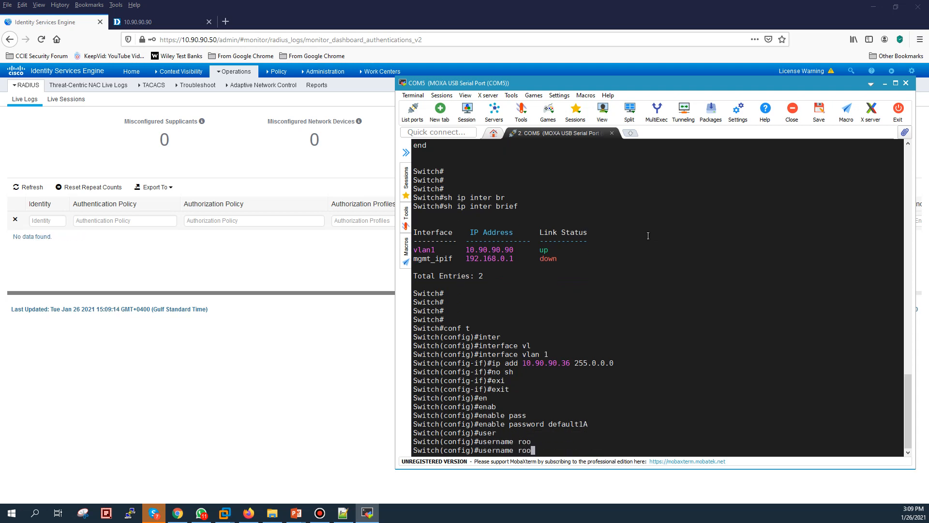
text(t)
text(pri)
key(Tab)
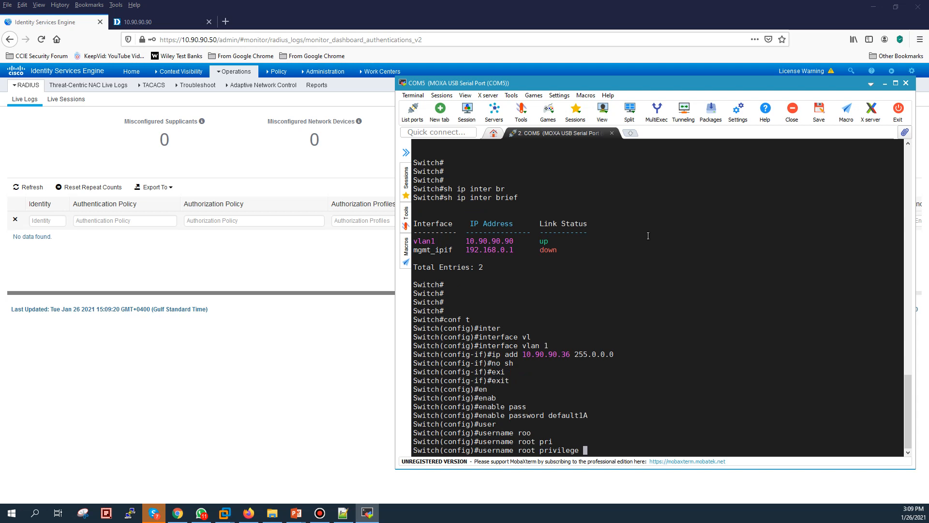
text(15 pass)
key(Tab)
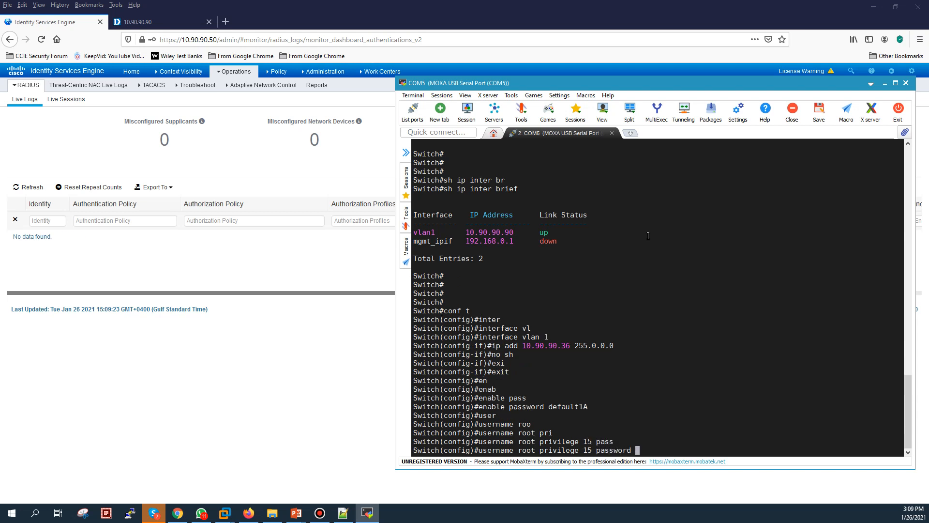
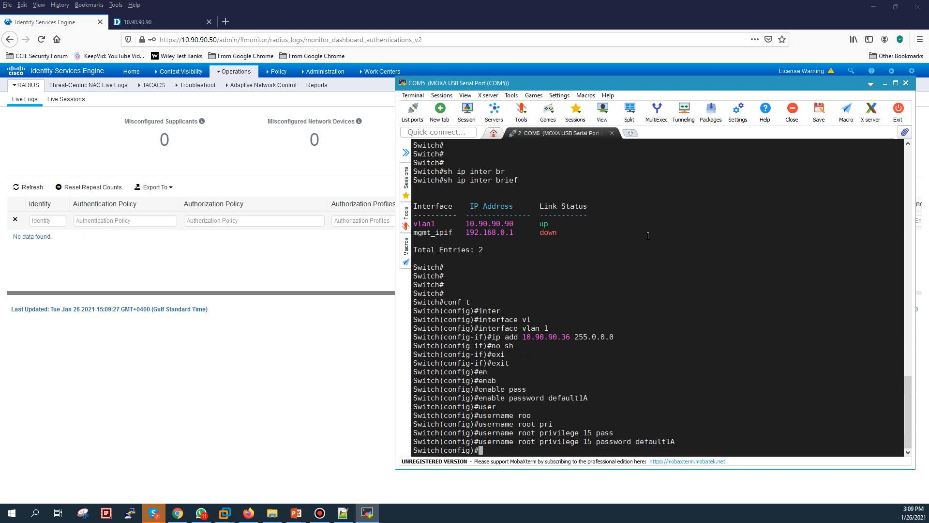
key(Return)
key(Return)
key(Return)
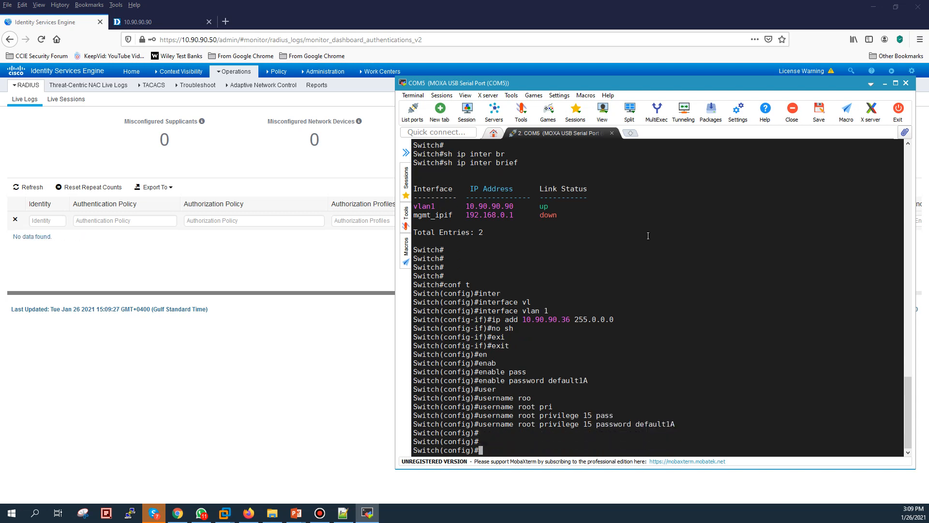
Step: Open the console line configuration with line console and set the line password
text(line)
key(Tab)
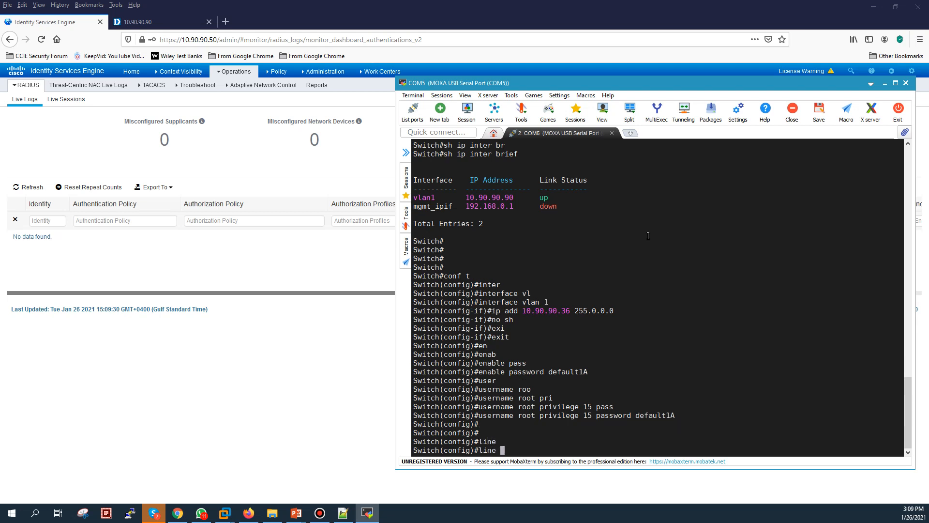
text(con)
key(Tab)
key(Return)
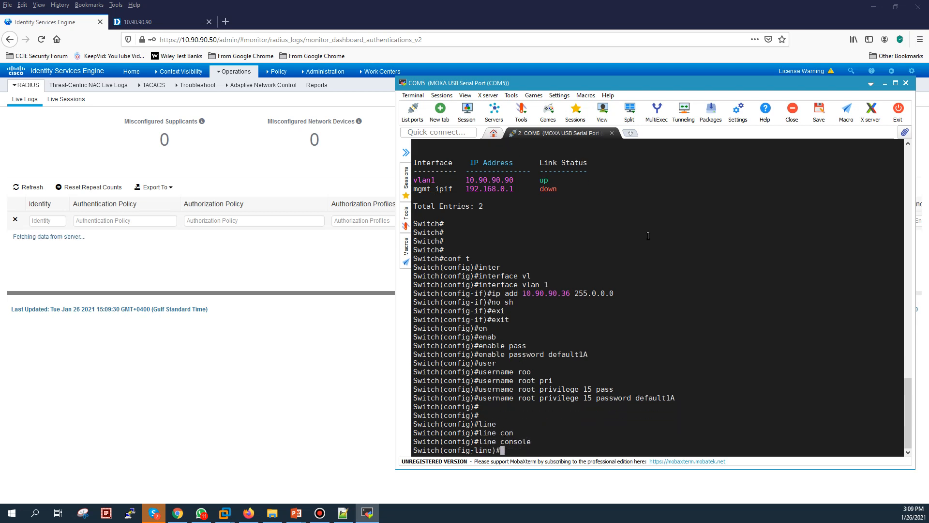
text(pass)
key(Tab)
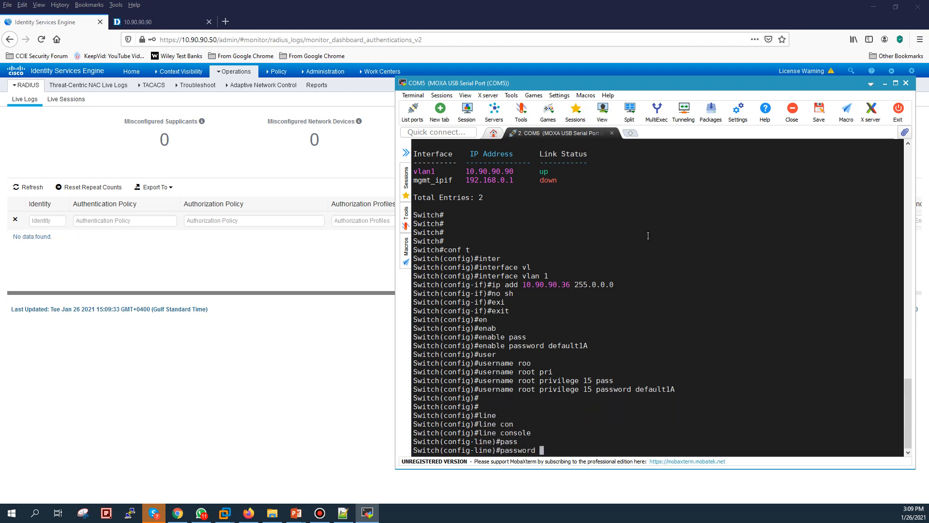
key(Return)
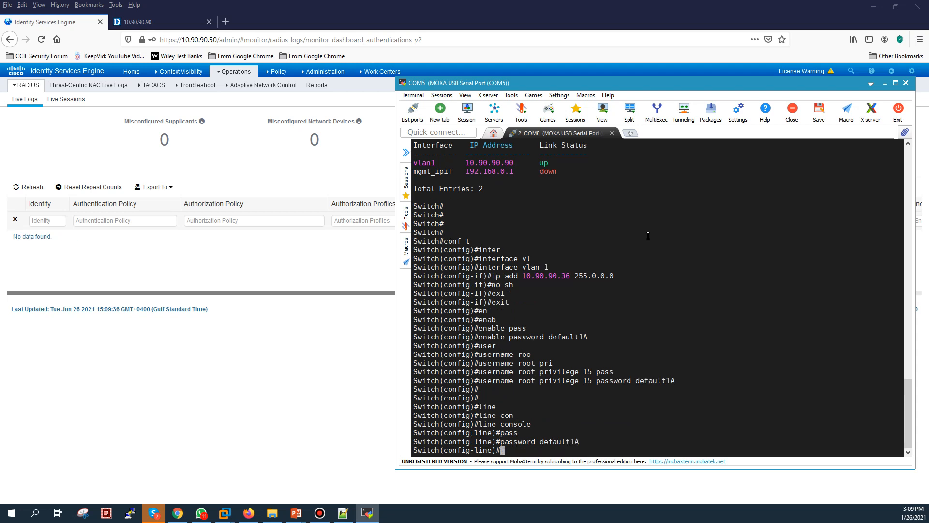
Step: Enable login on the console line and exit to global configuration mode
text(logi)
key(Tab)
key(Return)
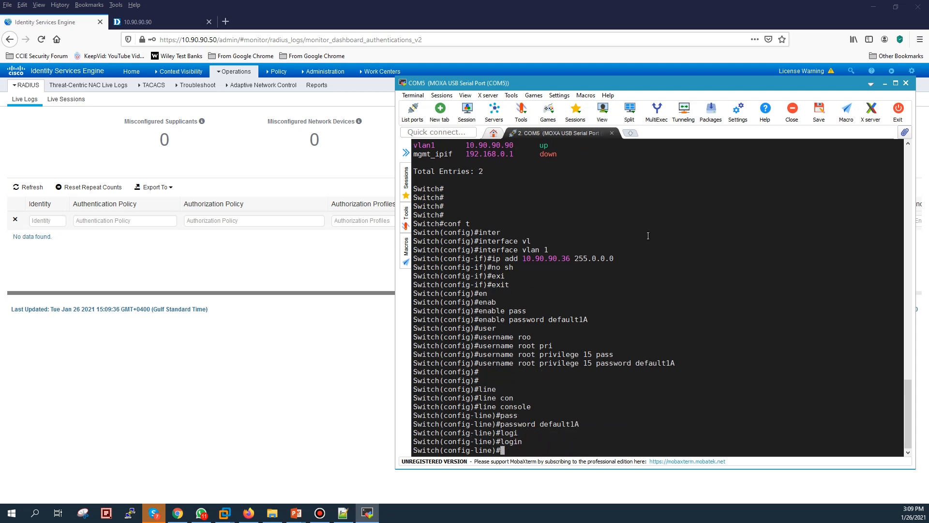
text(exi)
key(Tab)
key(Return)
Step: Open the Telnet line configuration with line telnet and set the line password
text(line)
key(Tab)
text(tel)
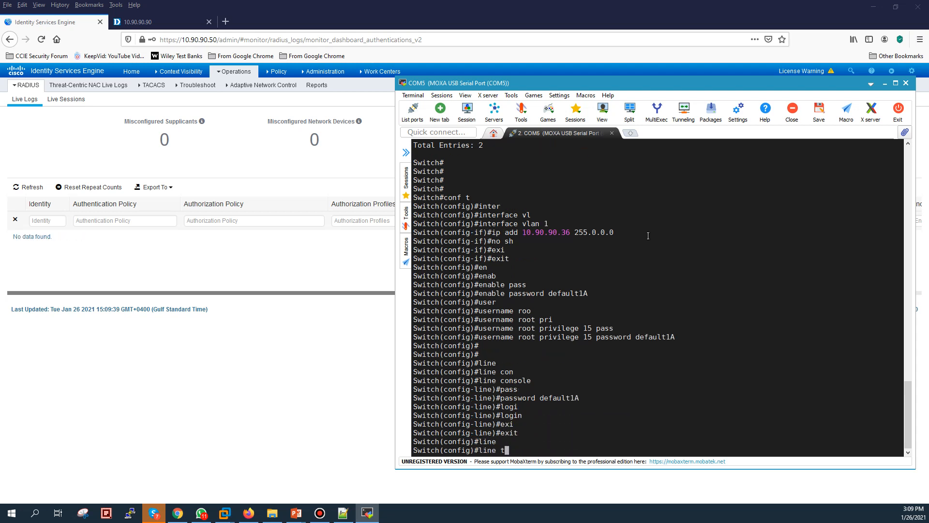
key(Tab)
text(log)
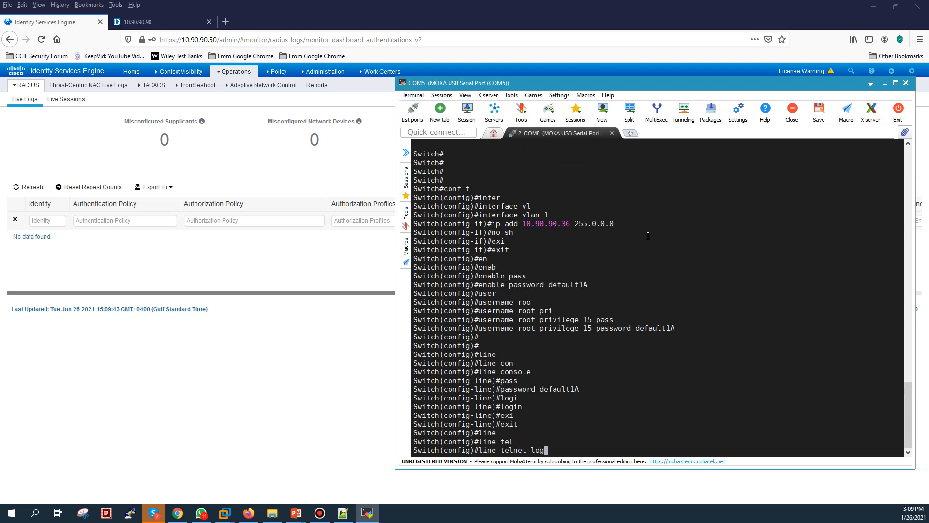
key(BackSpace)
key(BackSpace)
key(BackSpace)
key(Return)
text(pass)
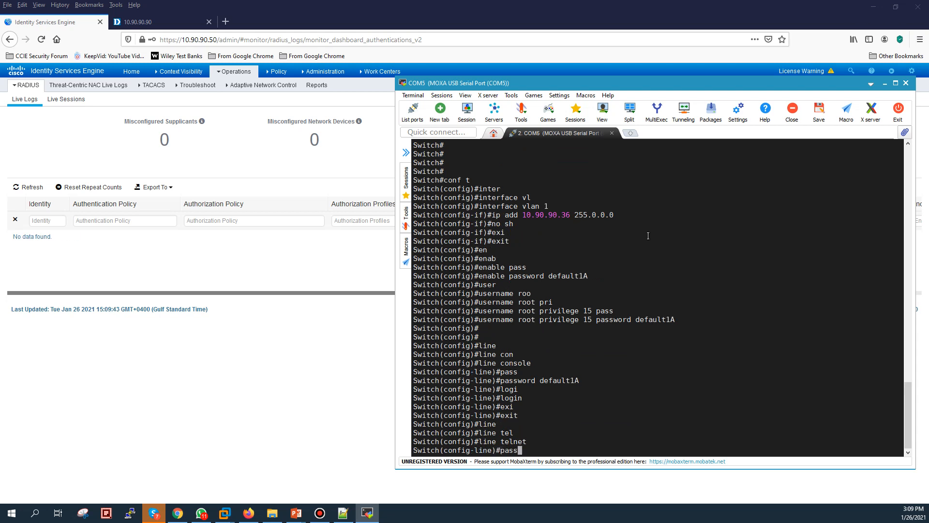
key(Tab)
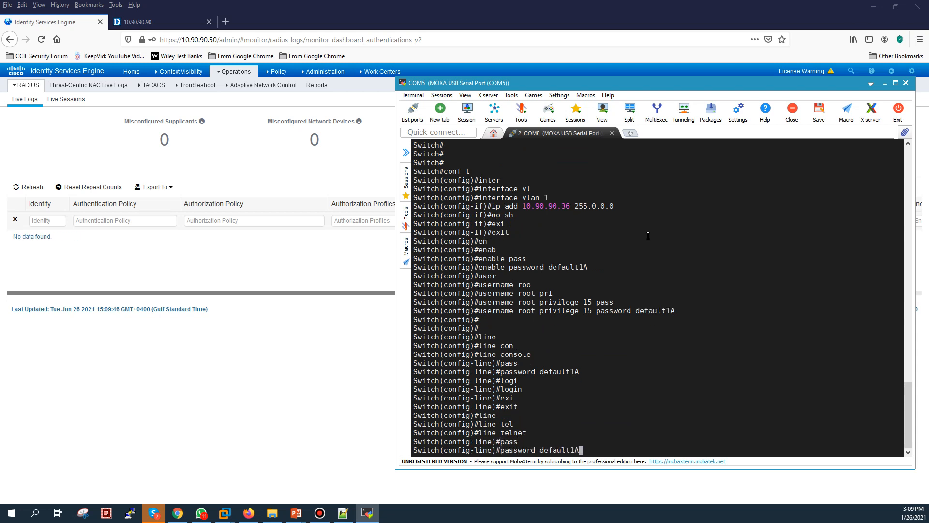
key(Return)
Step: Enable login on the Telnet line and return to global configuration mode
text(logi)
key(Tab)
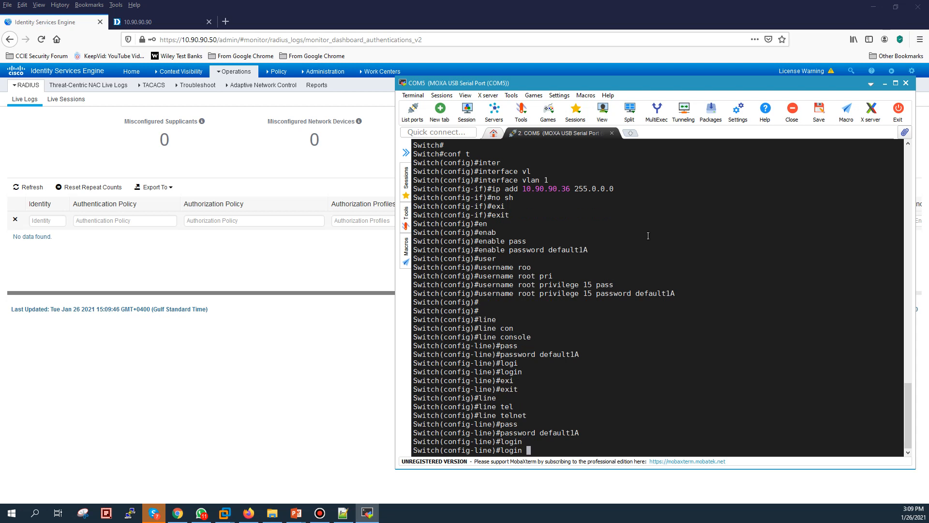
key(Return)
text(exi)
key(Tab)
key(Return)
key(Return)
key(Return)
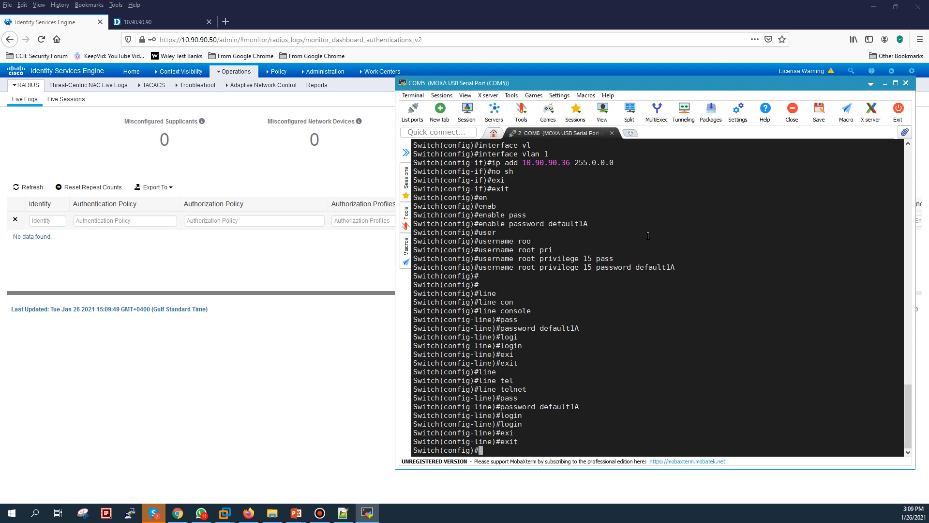
Step: Create VLAN 36 on the switch and exit VLAN configuration mode
text(vl)
key(Tab)
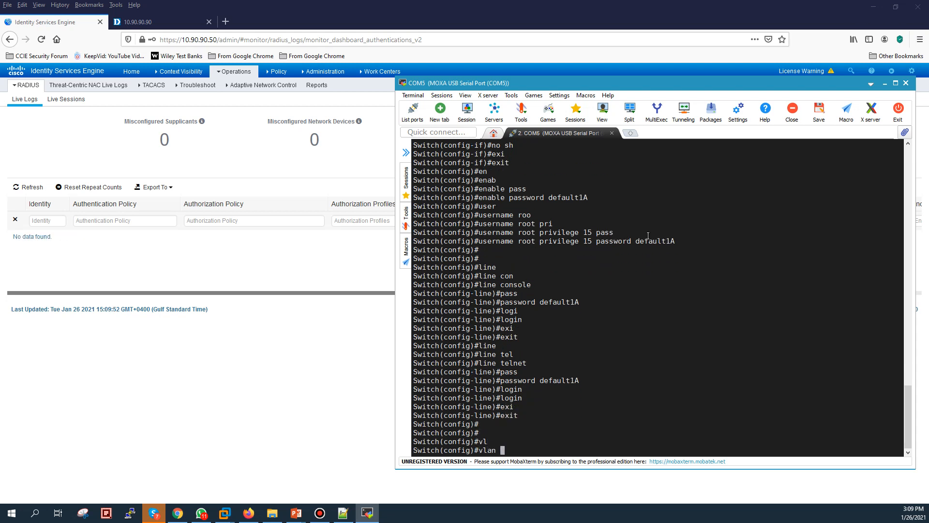
text(36)
key(Return)
text(exi)
key(Tab)
key(Return)
key(Return)
key(Return)
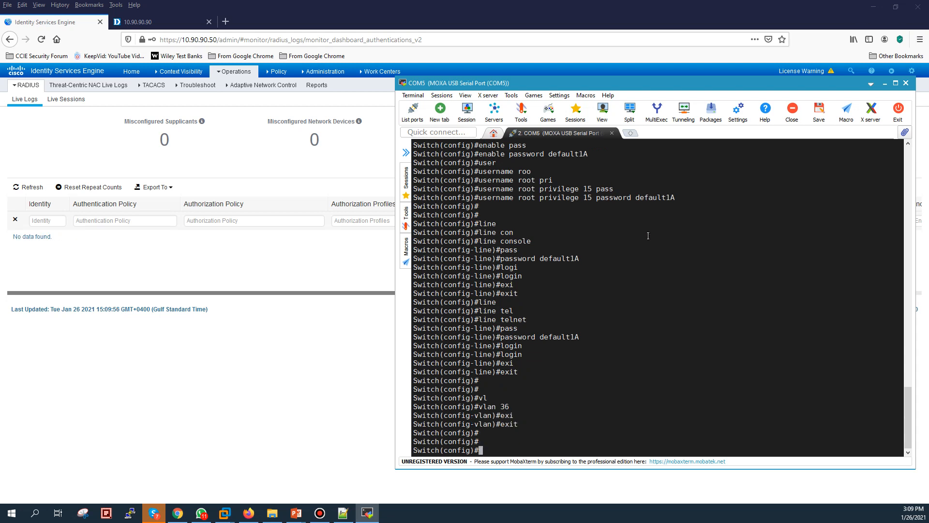
Step: Display the switch's VLAN list from global configuration mode with do sh vlan
text(do sh vl)
key(Tab)
key(Return)
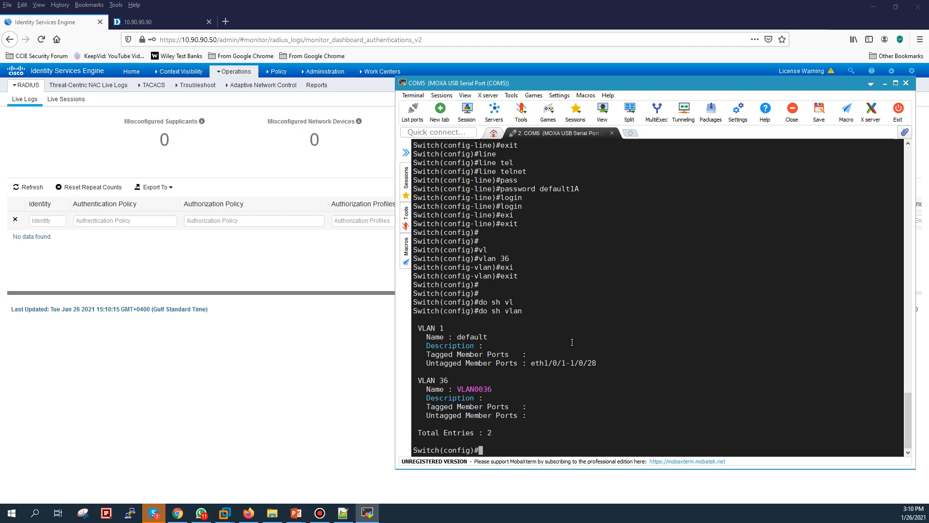
drag(535, 363, 600, 363)
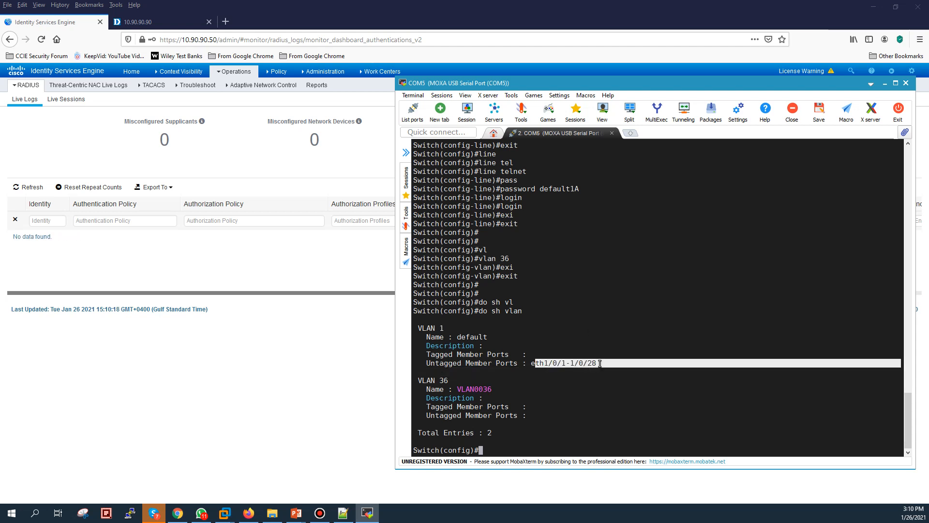
click(562, 411)
key(Return)
key(Return)
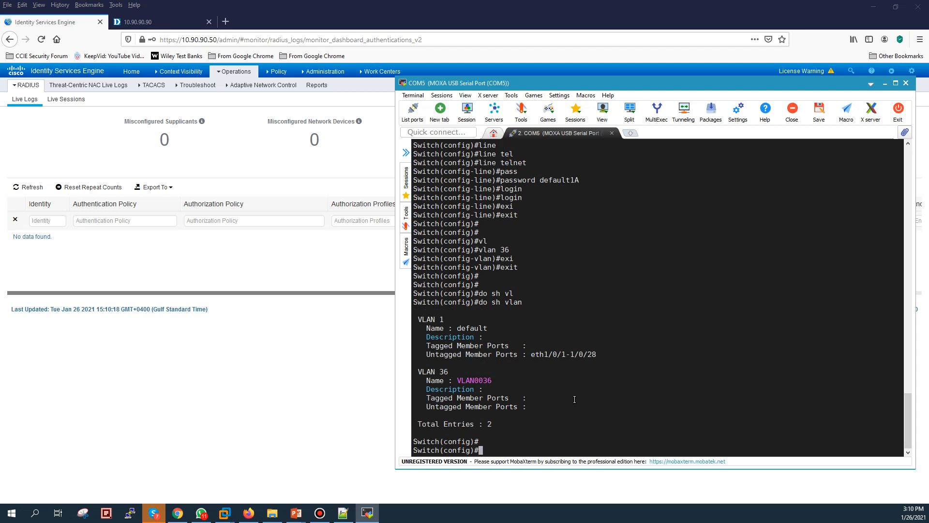
Step: Enable AAA on the switch with the aaa new-model command
text(aa)
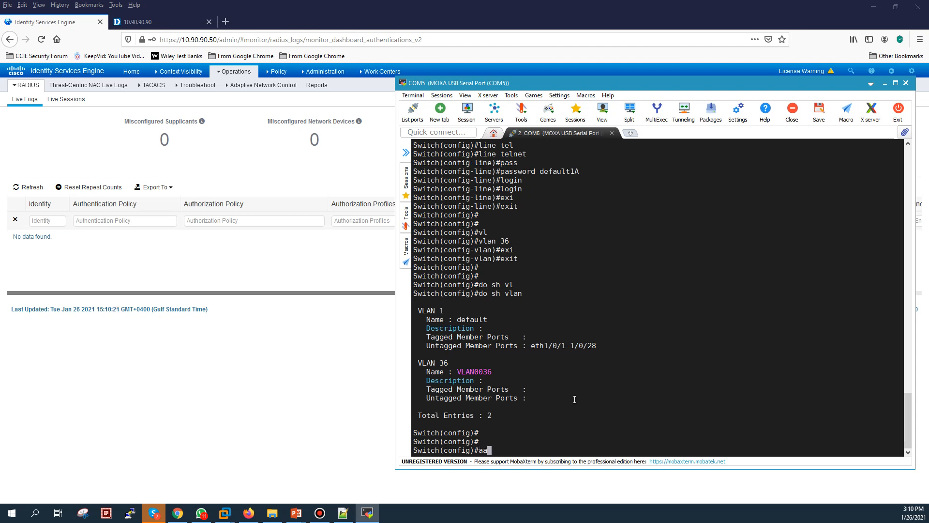
key(Tab)
text(ne)
key(Tab)
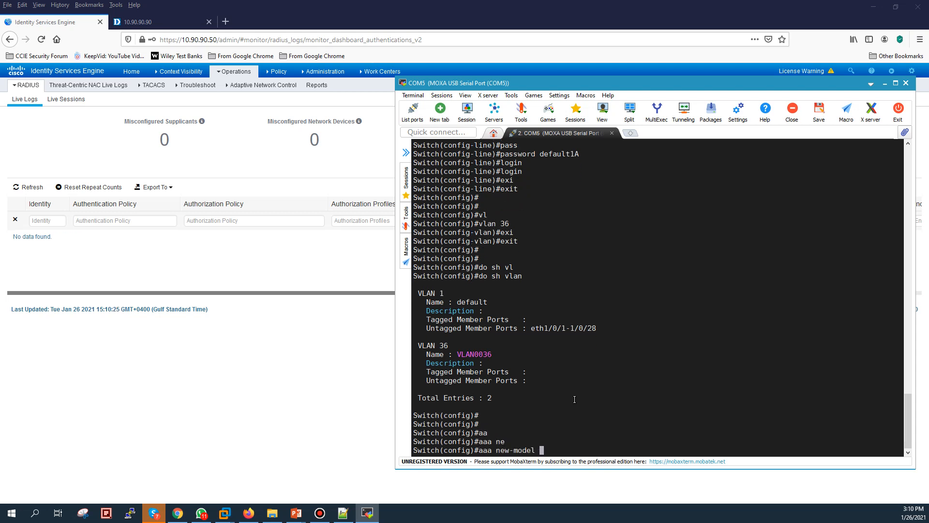
key(Return)
Step: Define the RADIUS server host 10.90.90.50 on the switch and enter its shared secret key
text(radi)
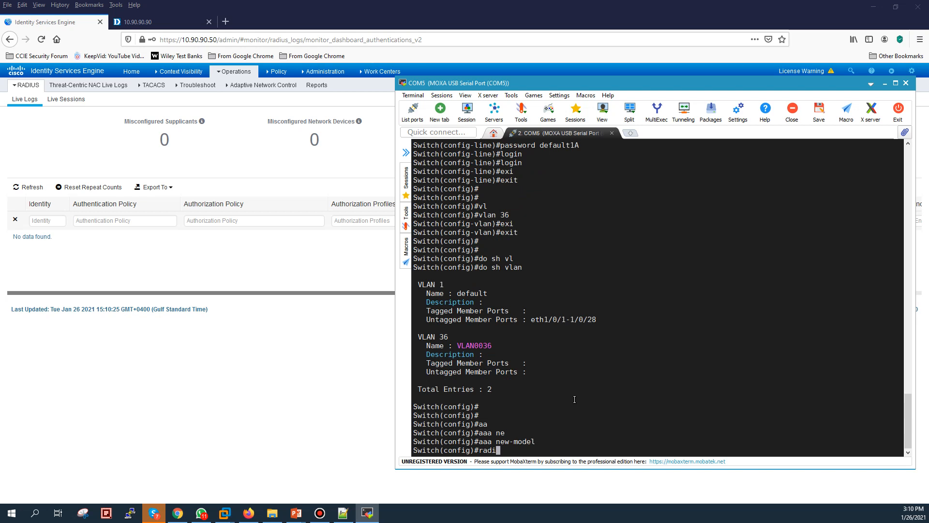
key(Tab)
text(ho)
key(Tab)
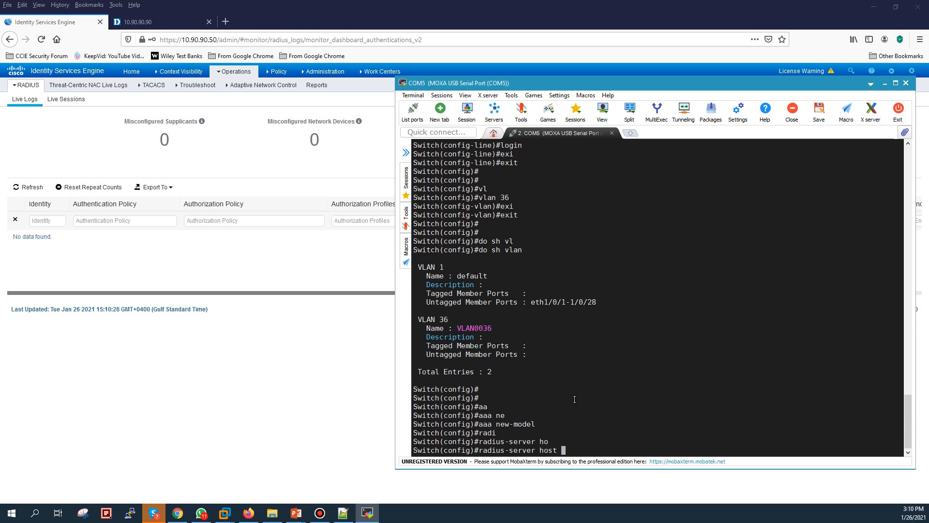
text(10.90.90.50 key)
key(Tab)
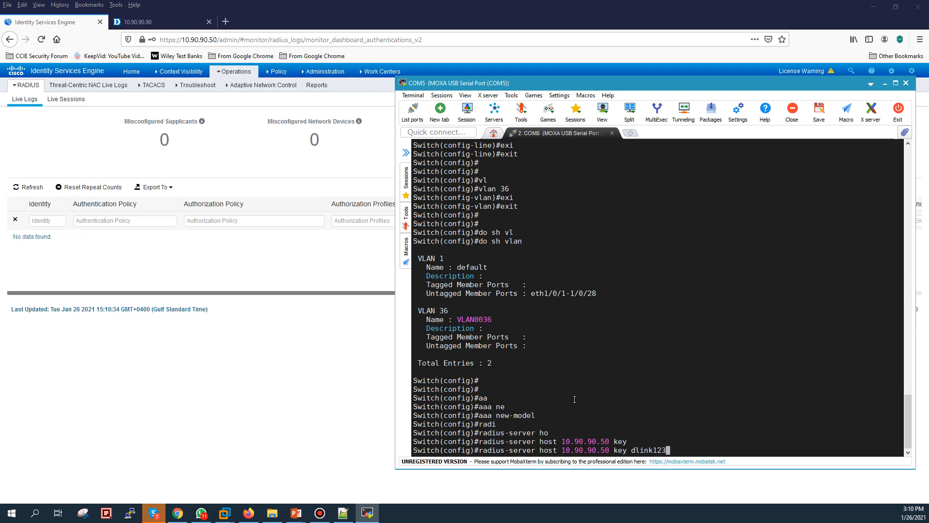
key(Return)
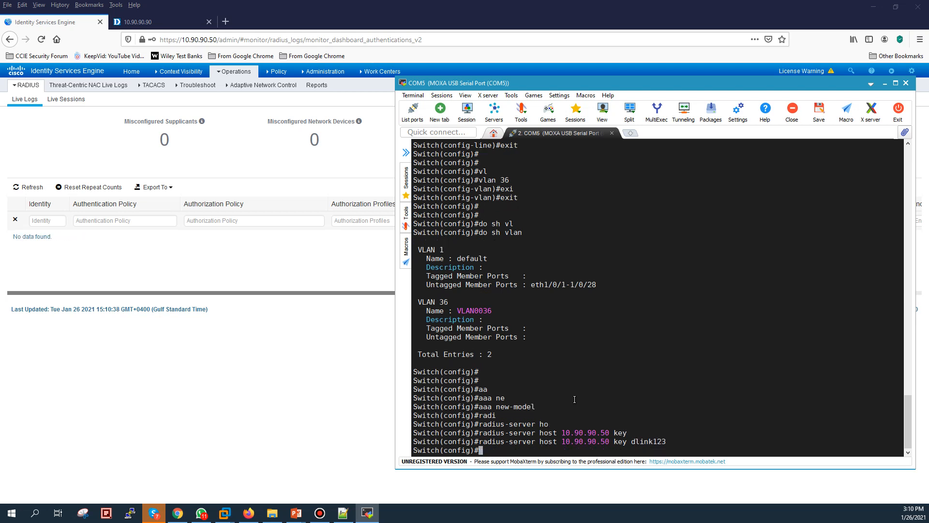
Step: Create an AAA RADIUS server group named CISCO-ISE with aaa group server radius
text(aa)
key(Tab)
text(gro)
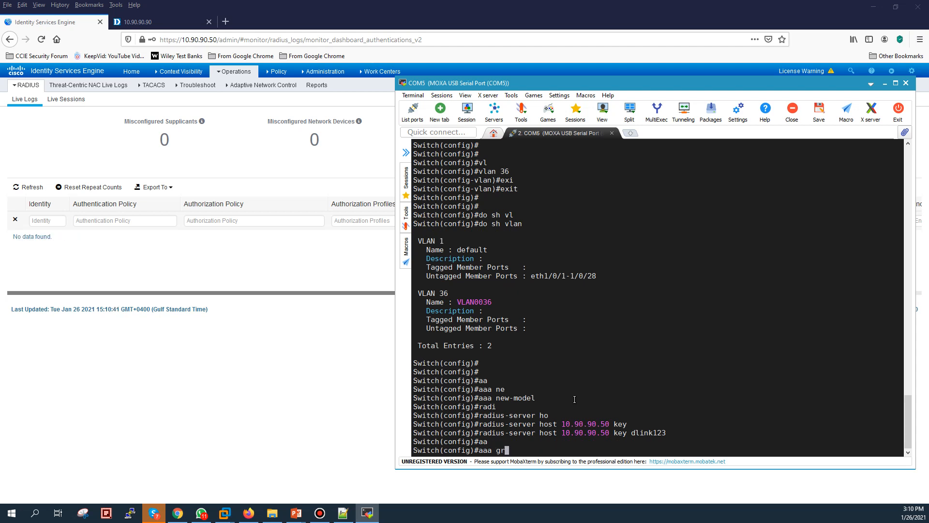
key(Tab)
text(ser)
key(Tab)
text(radi)
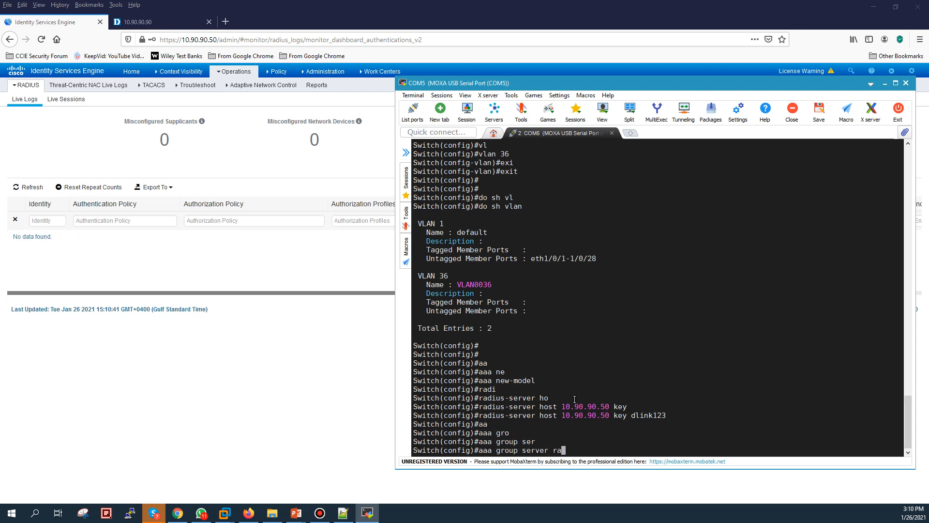
key(Tab)
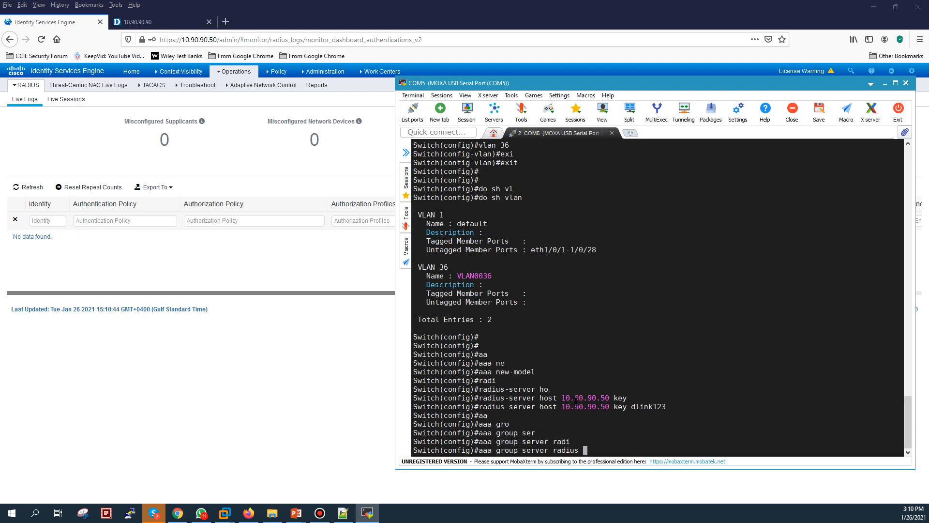
text(CISCO-ISE)
key(Return)
Step: Add the server 10.90.90.50 to the CISCO-ISE RADIUS group
text(ser)
key(Tab)
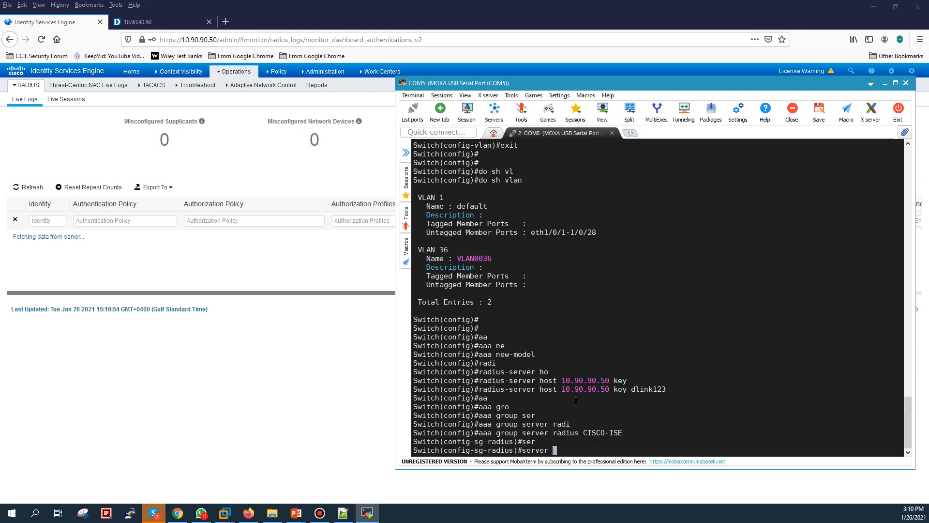
text(10.90.90.50)
key(Return)
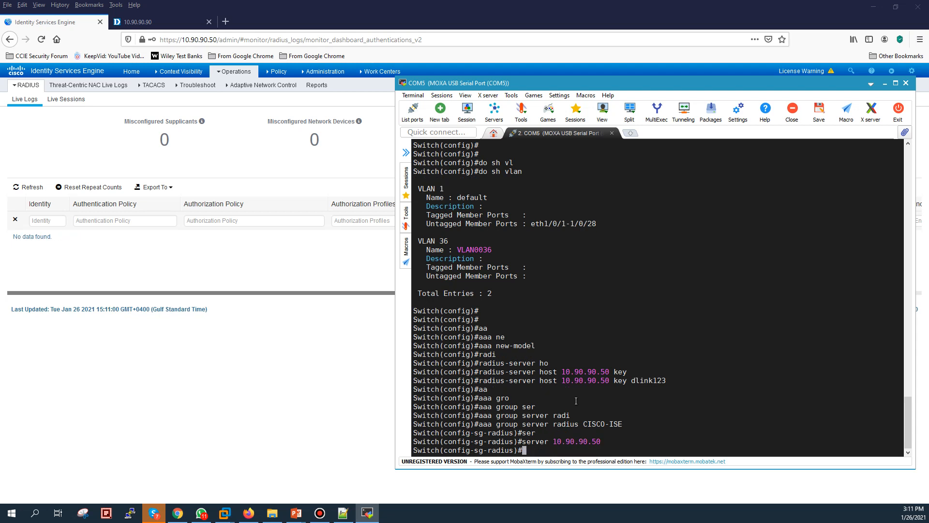
Step: Set the CISCO-ISE group's RADIUS source interface to vlan 1 and return to global configuration mode
text(ip radi)
key(Tab)
text(sou)
key(Tab)
text(i)
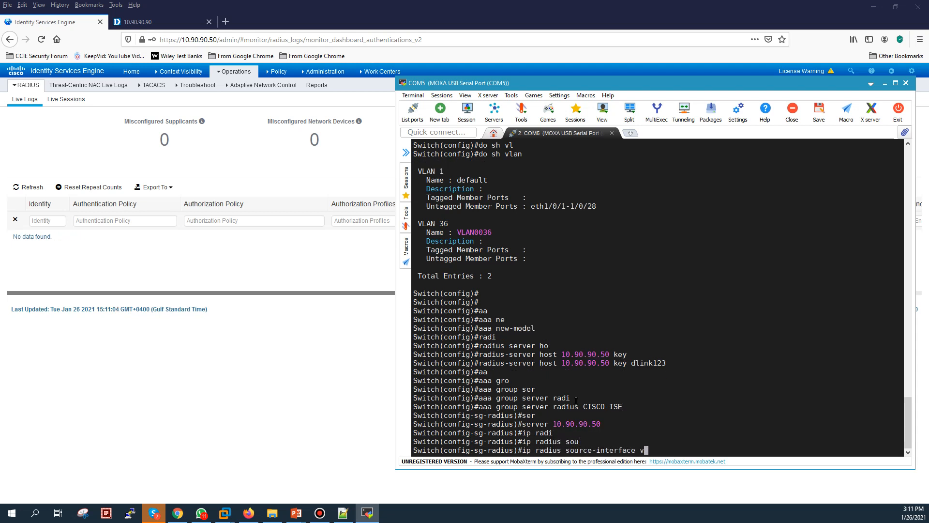
text(l)
key(Tab)
text(1)
key(Return)
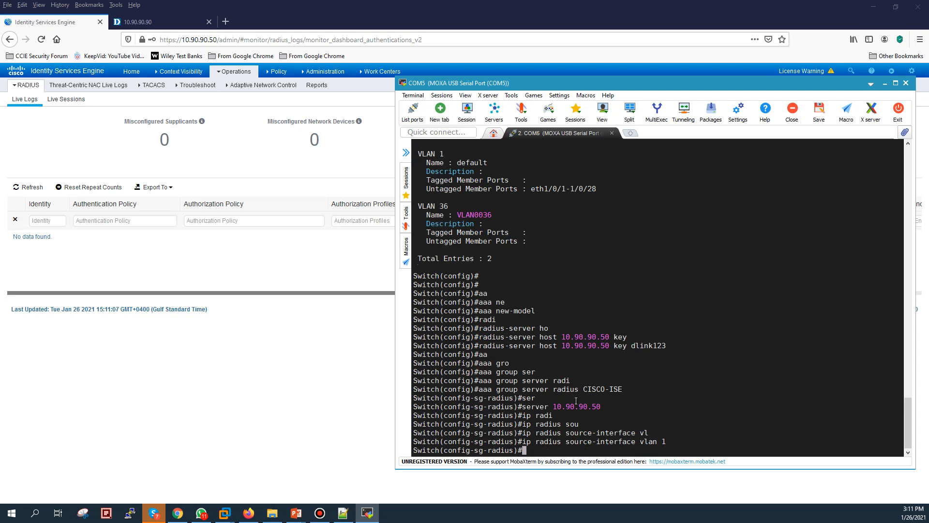
text(exi)
key(Tab)
key(Return)
key(Return)
key(Return)
key(Return)
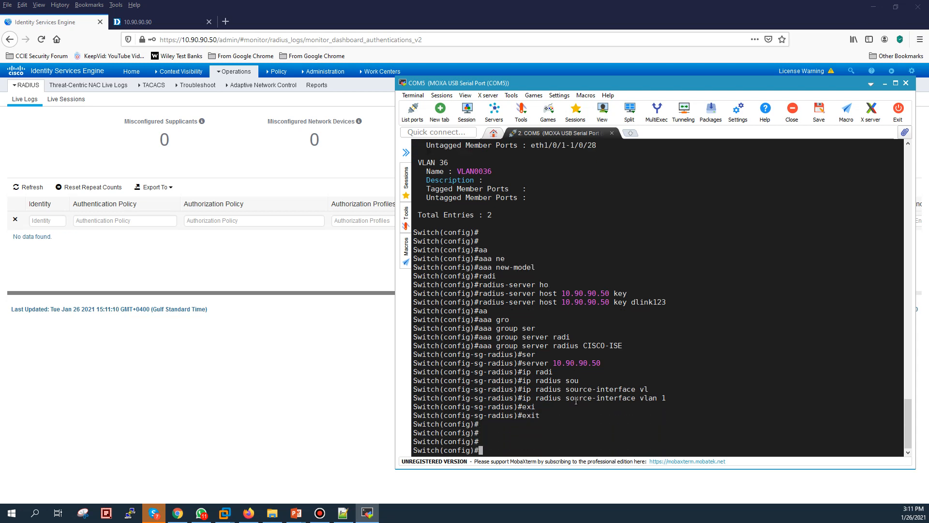
Step: Enable 802.1X globally on the switch with dot1x system-auth-control
text(dot)
key(Tab)
text(x)
key(Tab)
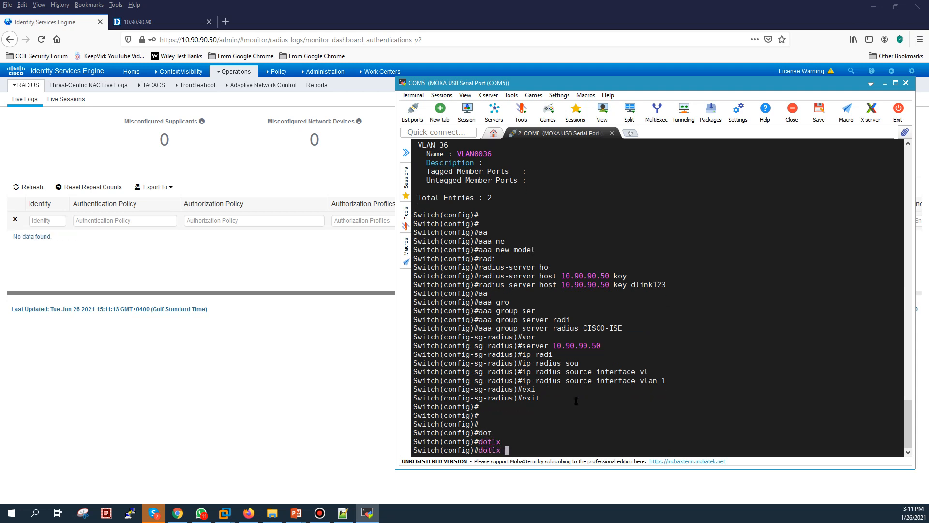
text(sys)
key(Tab)
key(Return)
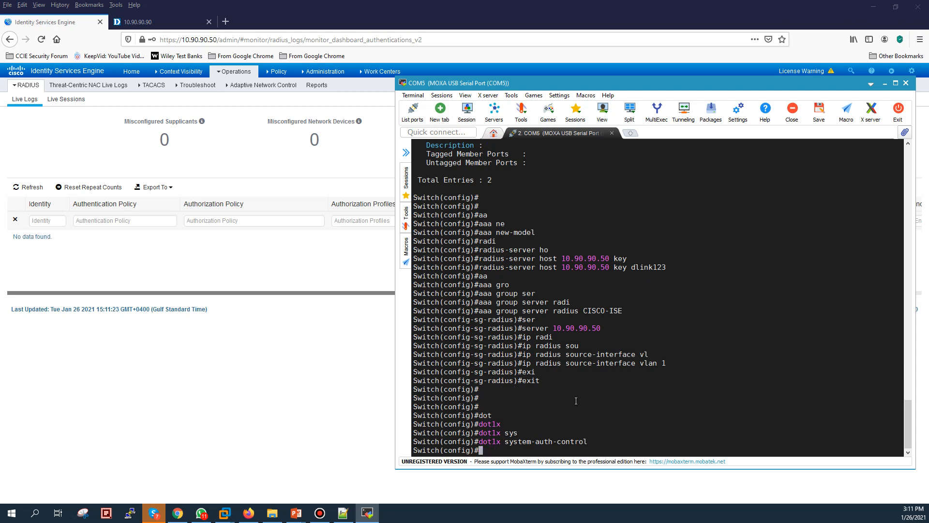
key(Return)
Step: Set the default AAA dot1x authentication method to group CISCO-ISE with local as fallback
text(a)
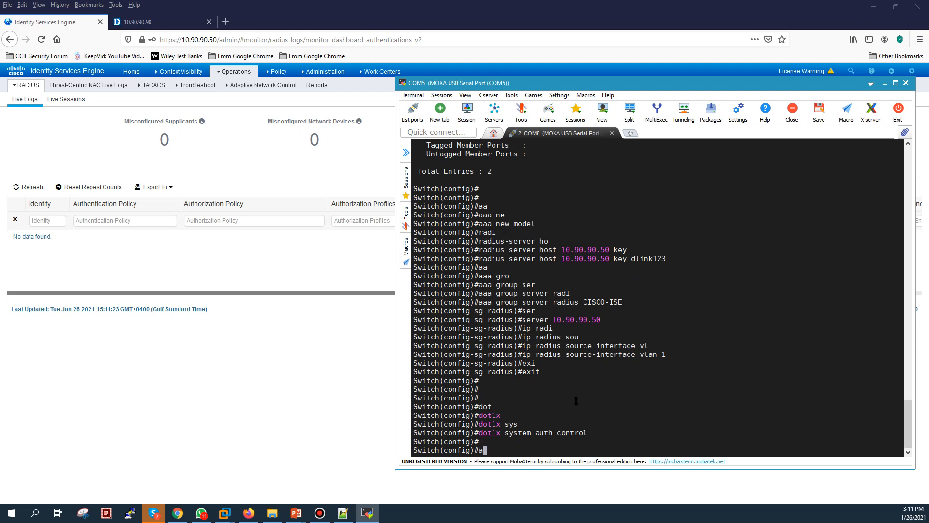
text(aa)
key(Tab)
text(ne)
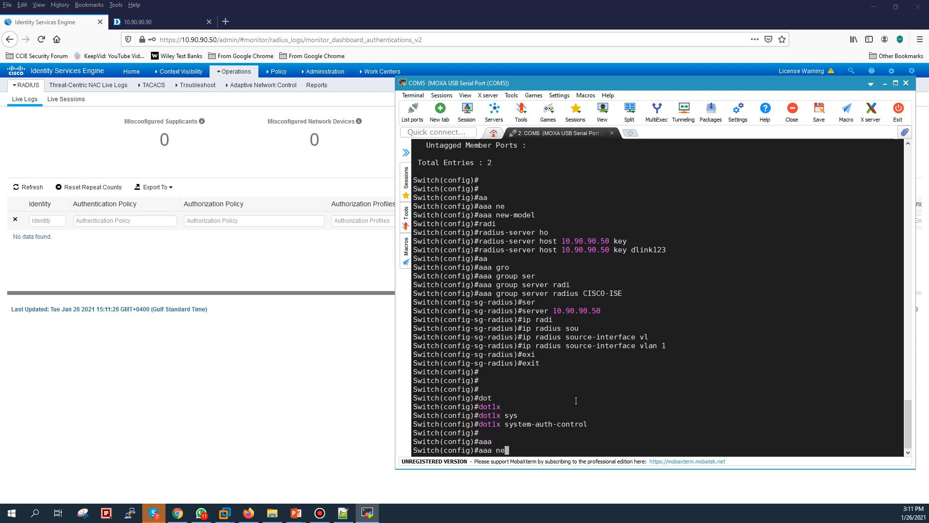
key(BackSpace)
key(BackSpace)
text(au)
key(Tab)
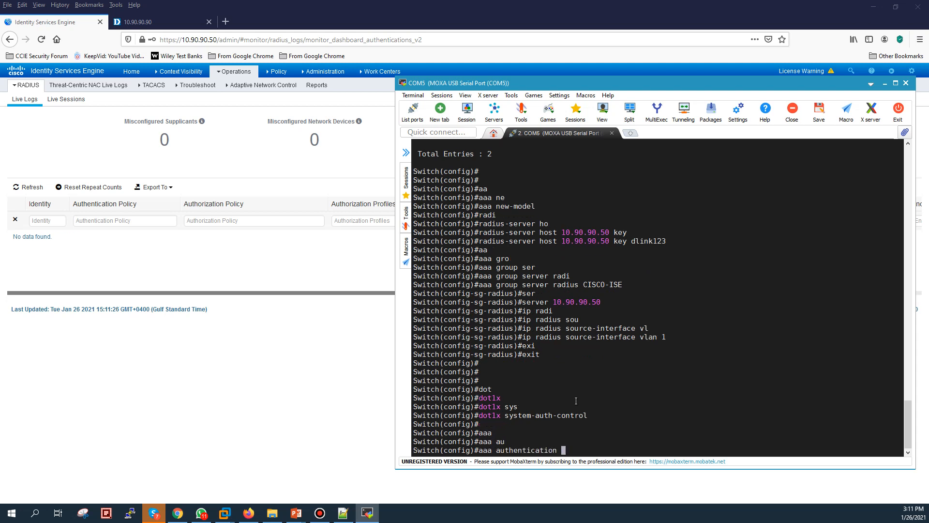
text(dot)
key(Tab)
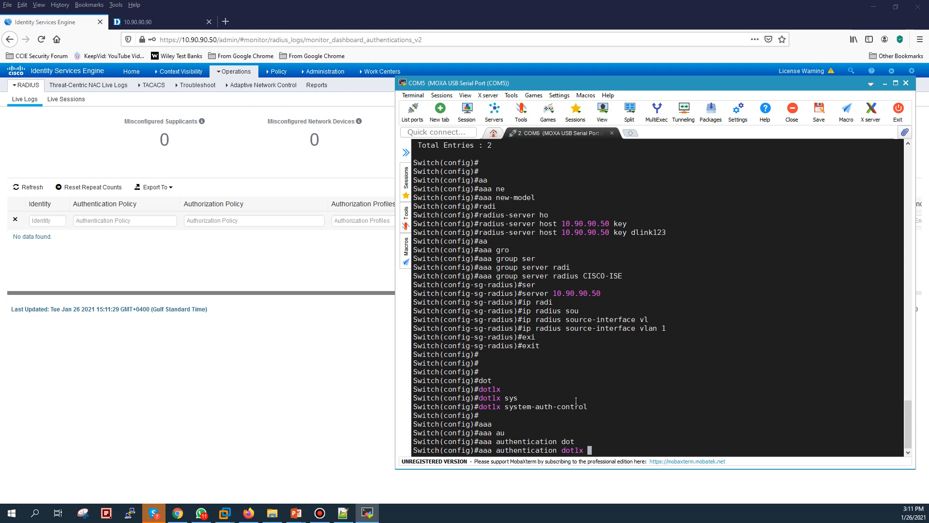
text(def)
key(Tab)
text(gor)
key(Tab)
key(BackSpace)
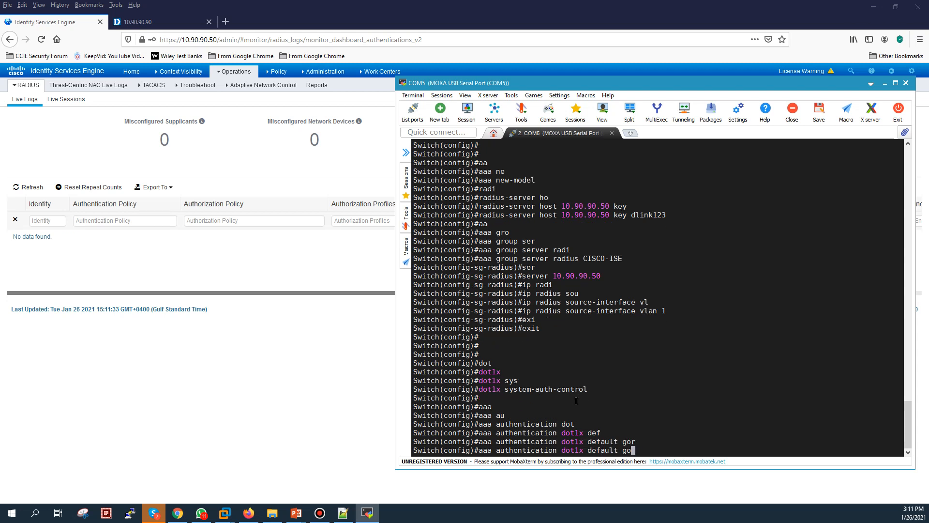
key(BackSpace)
text(ro)
key(Tab)
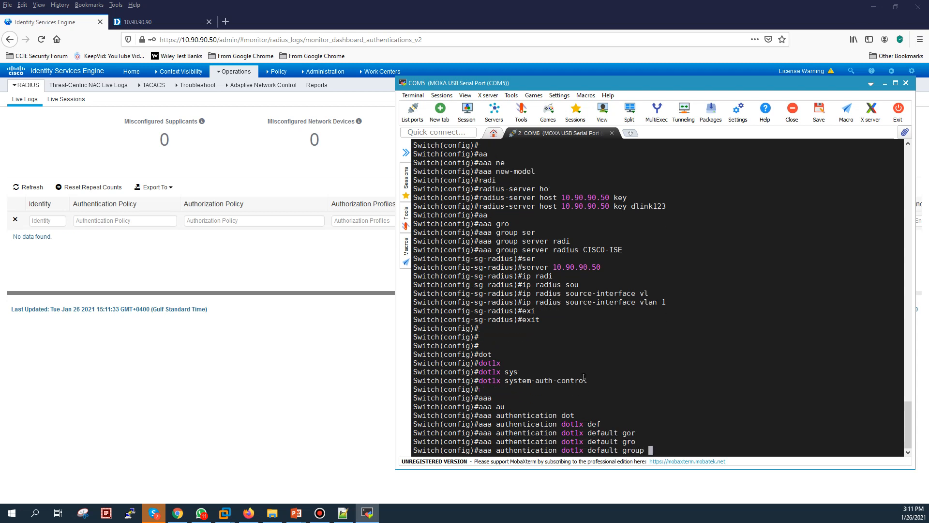
text(CISCO-ISE )
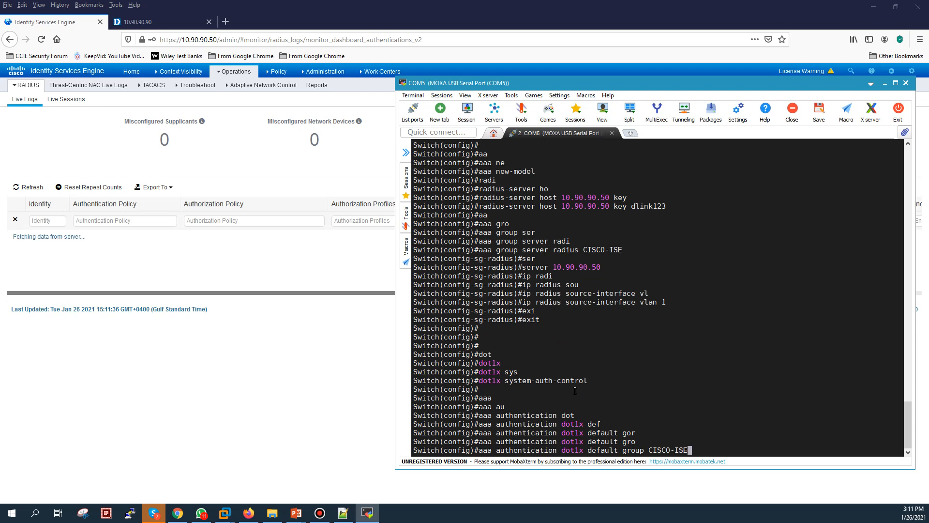
text(local)
key(Return)
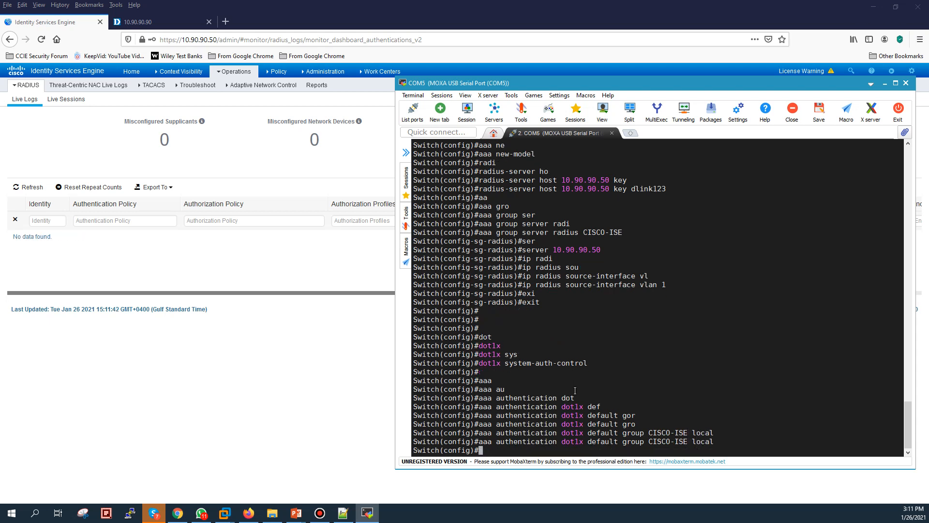
Step: Set the default AAA login authentication method to group radius with local as fallback
text(aaa)
key(Tab)
text(auh)
key(Tab)
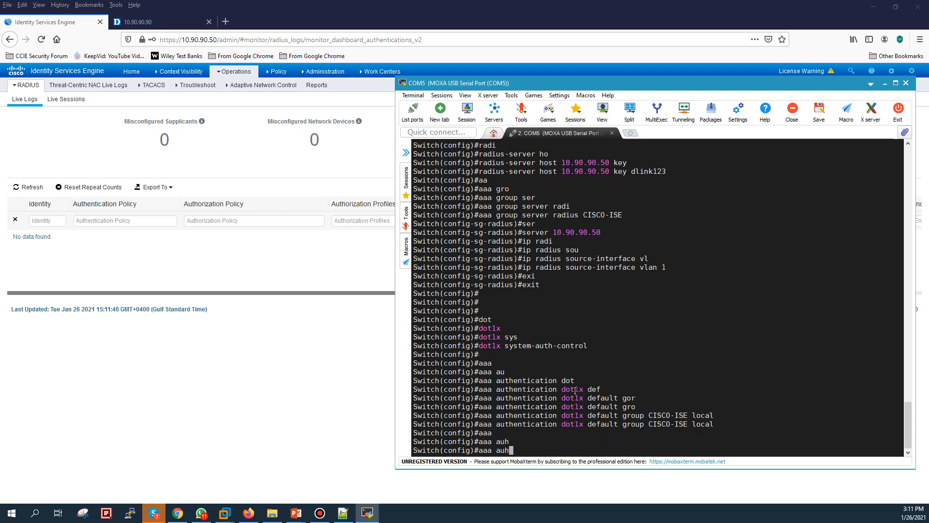
key(BackSpace)
text(th)
key(Tab)
text(lo)
key(Tab)
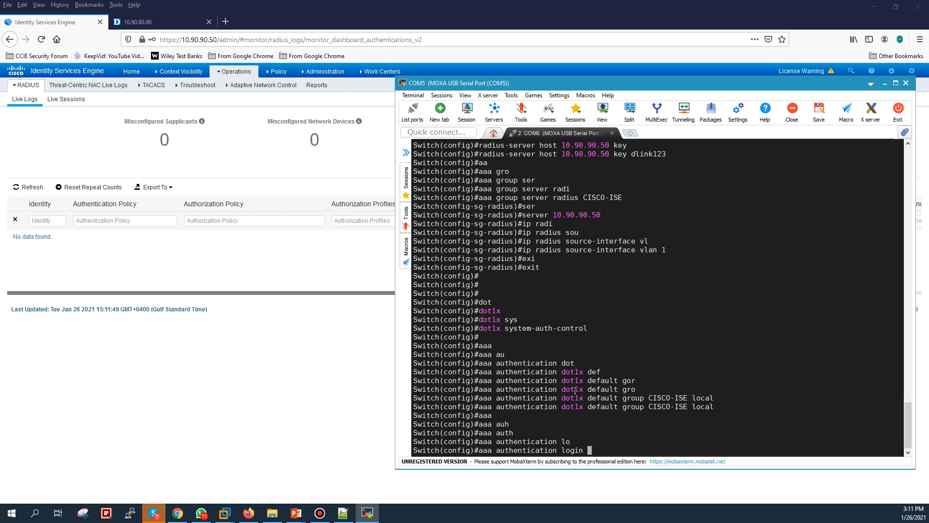
text(def)
key(Tab)
text(g)
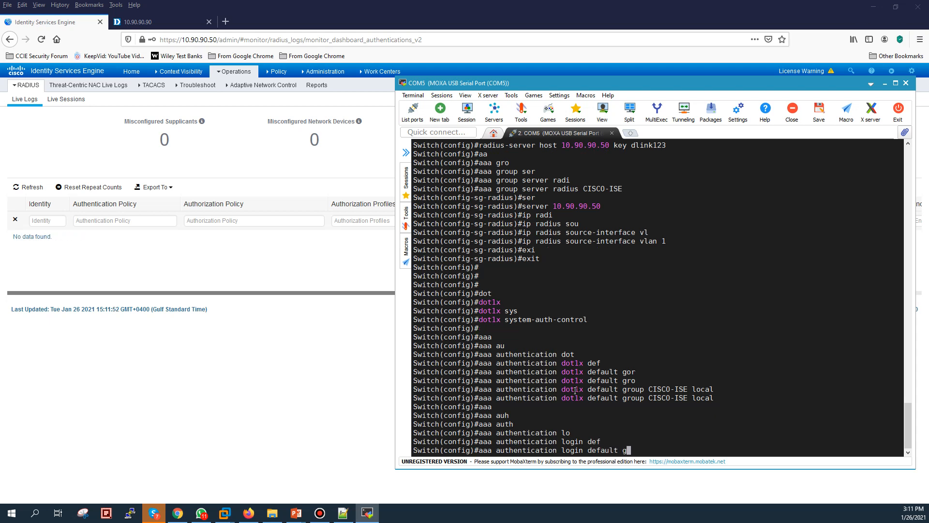
text(r)
key(Tab)
text(radi)
key(Tab)
text(lo)
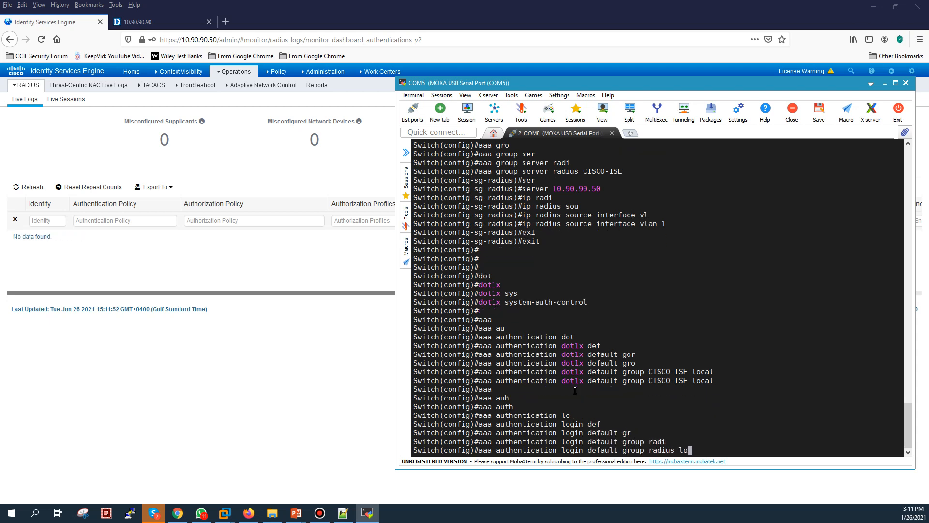
text(c)
key(Tab)
key(Return)
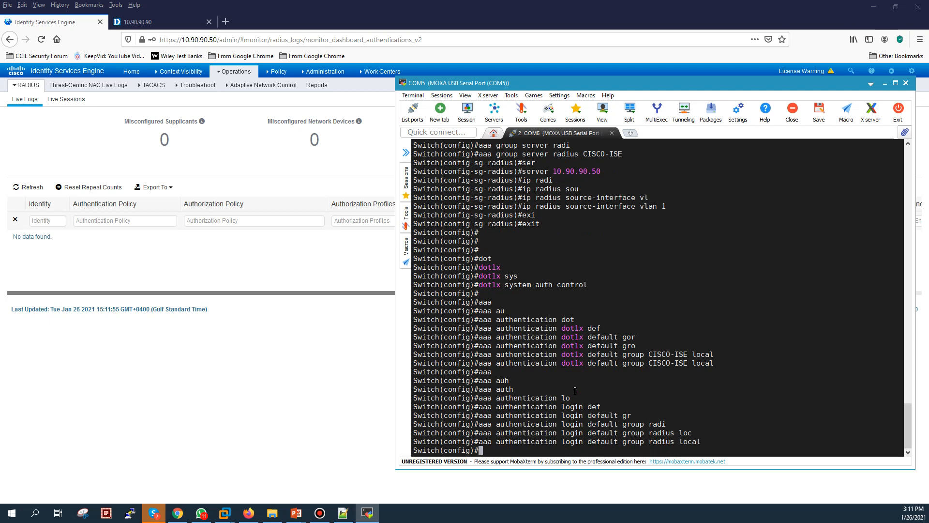
key(Return)
key(Return)
key(Return)
Step: Enter interface configuration mode for ethernet 1/0/3
text(inter)
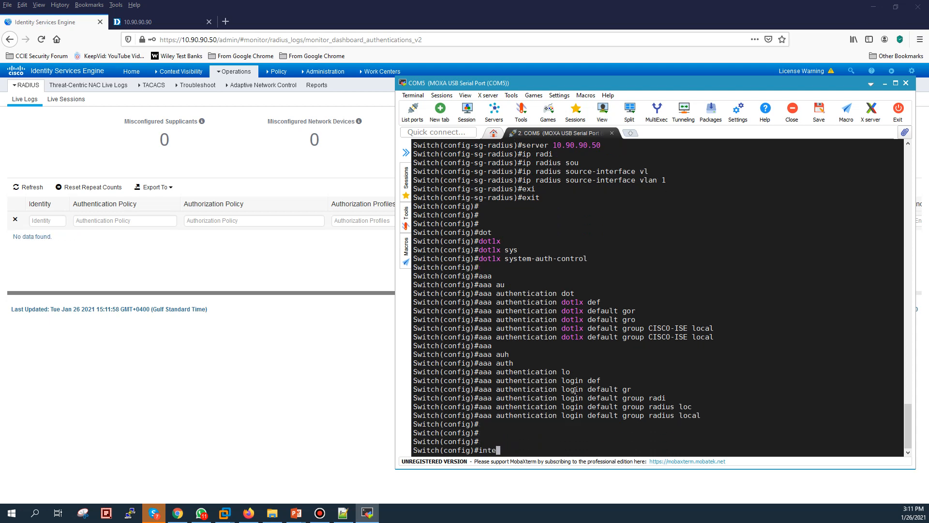
key(Tab)
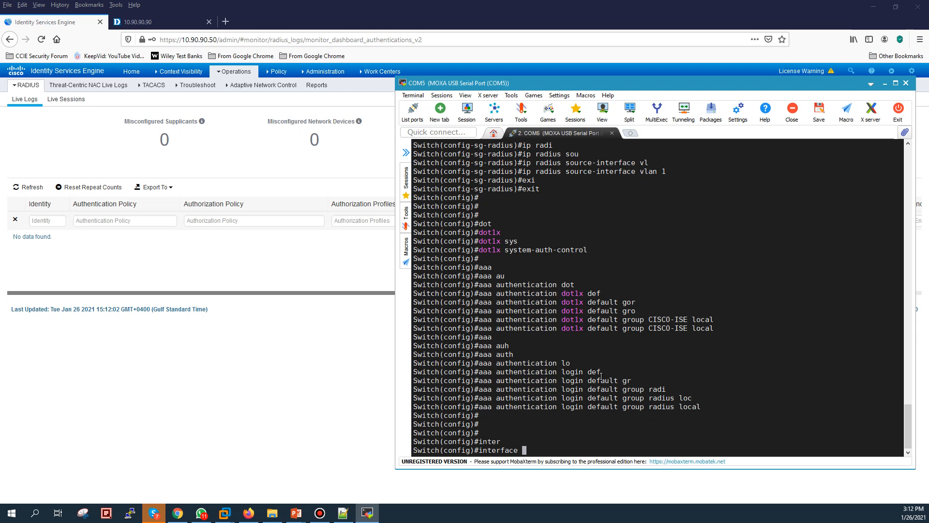
text(eth)
key(Tab)
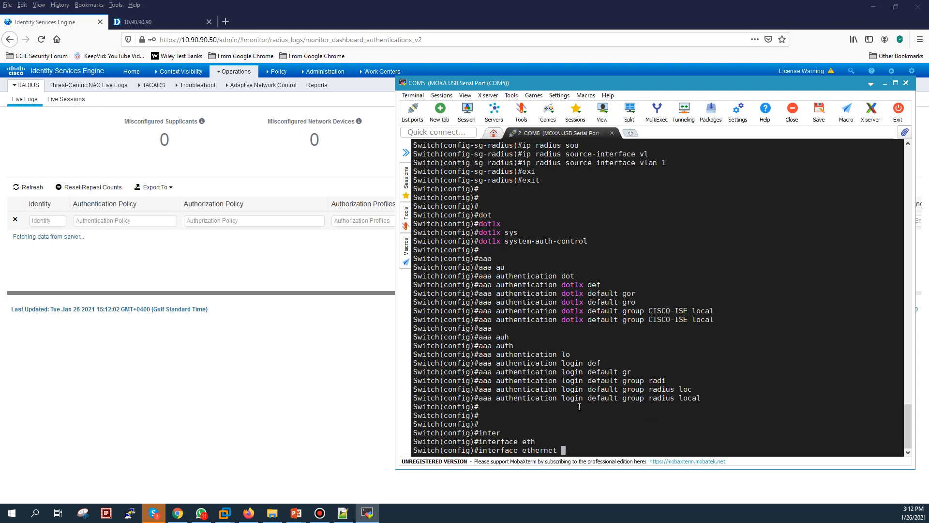
text(1/0/3)
key(Return)
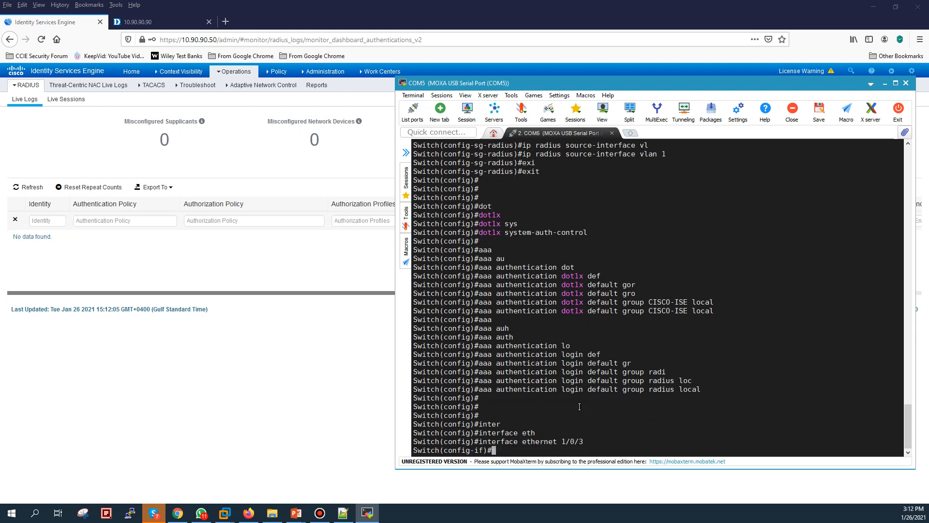
Step: Set the authentication host mode of interface ethernet 1/0/3 to multi-host
text(auth)
key(Tab)
text(ho)
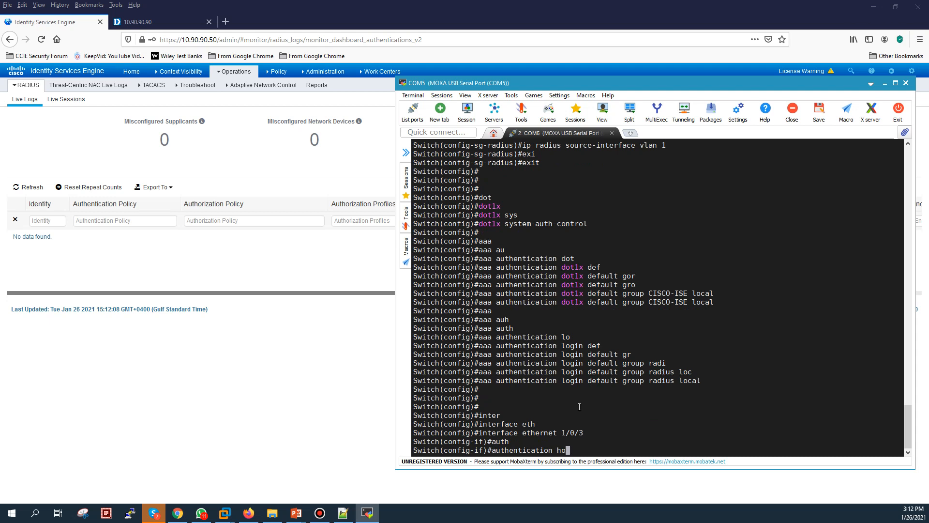
key(Tab)
text(mu)
key(Tab)
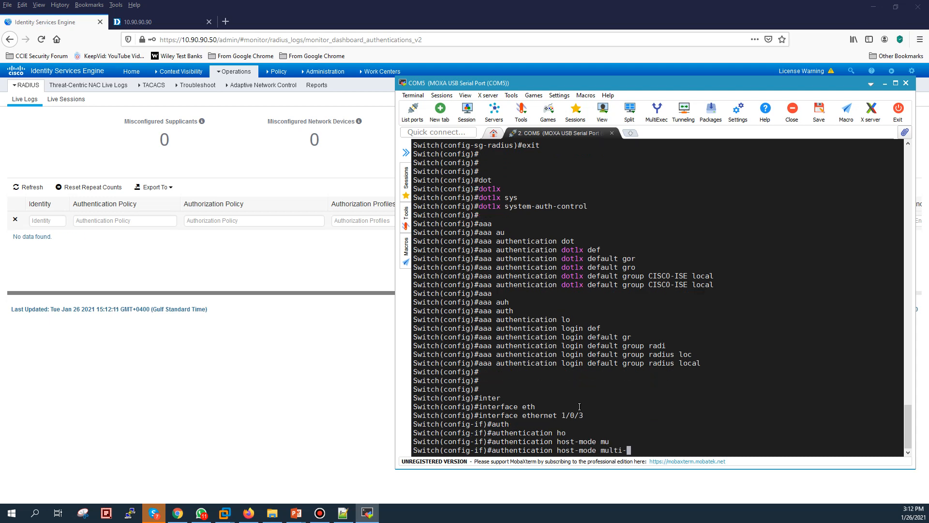
text(ho)
key(Tab)
key(Return)
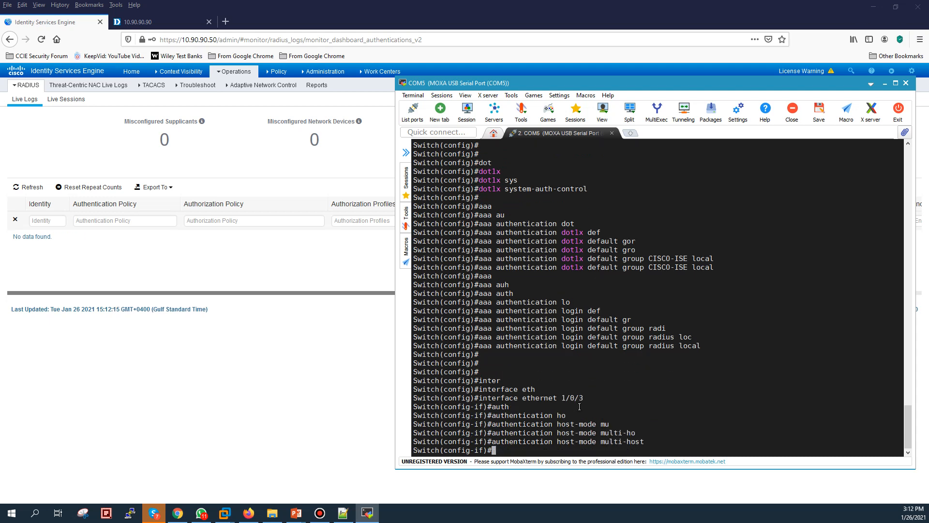
Step: Set the 802.1X role of interface ethernet 1/0/3 to authenticator with dot1x pae authenticator
text(do)
key(Tab)
text(t1)
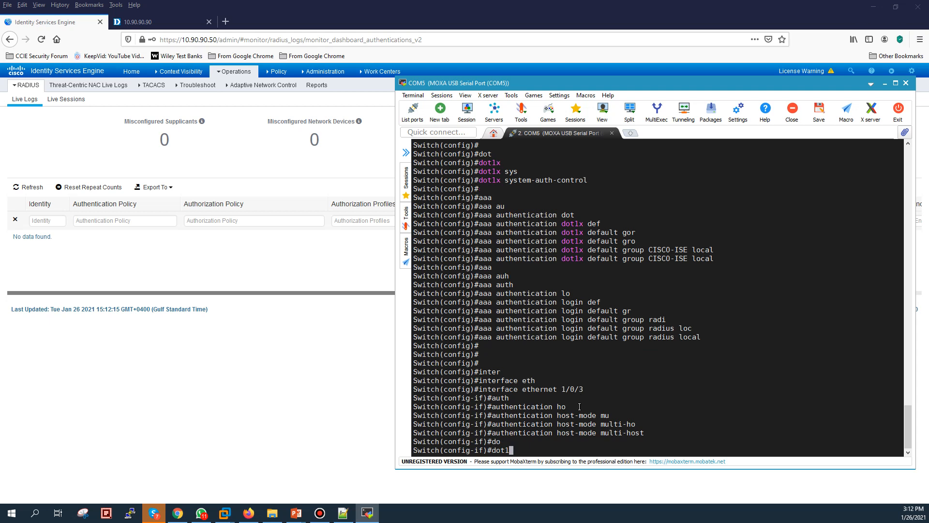
text(x)
key(Tab)
text(pa)
key(Tab)
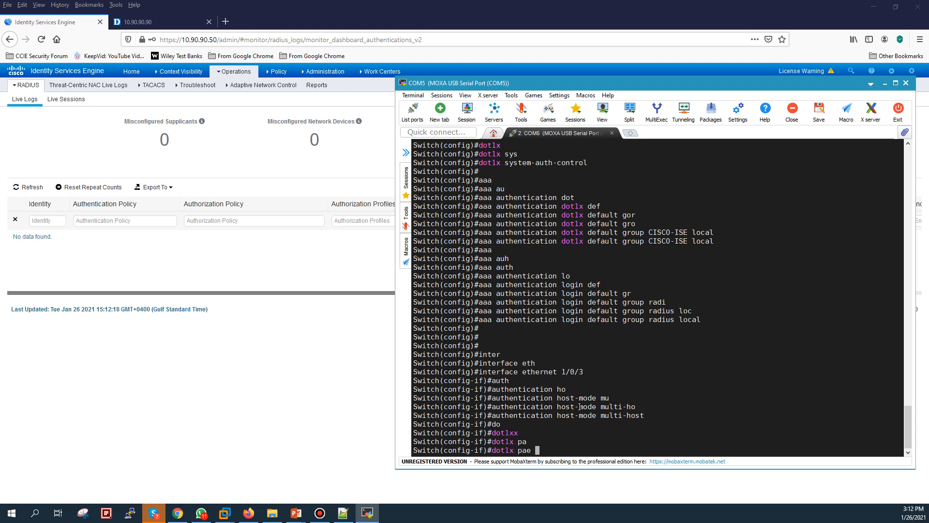
text(au)
key(Tab)
key(Return)
Step: Bring interface ethernet 1/0/3 up with no sh and exit configuration mode back to the privileged prompt
text(no )
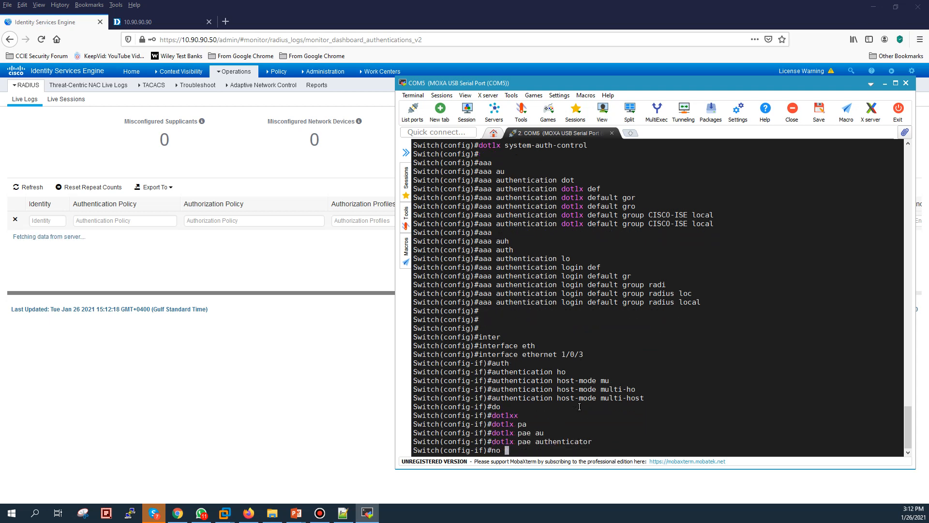
text(sh)
key(Return)
text(exi)
key(Tab)
key(Return)
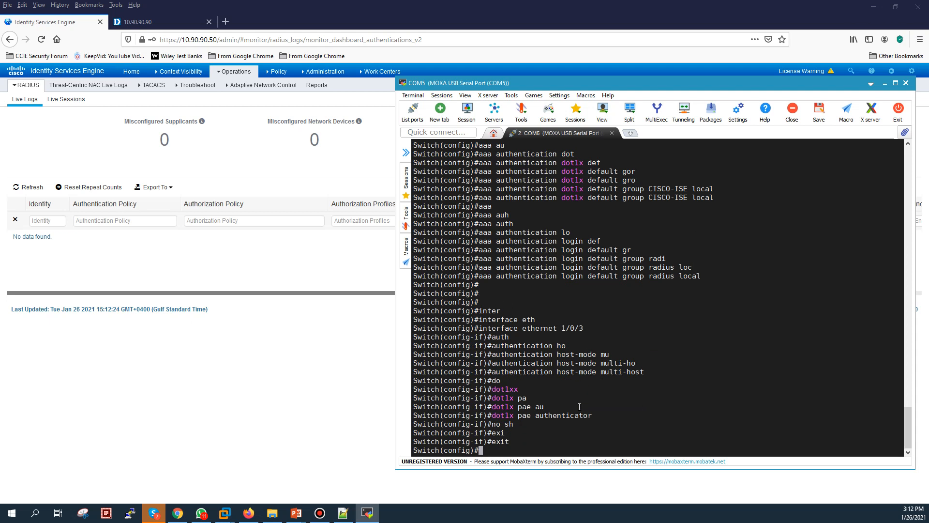
key(Return)
key(Return)
key(Return)
key(Return)
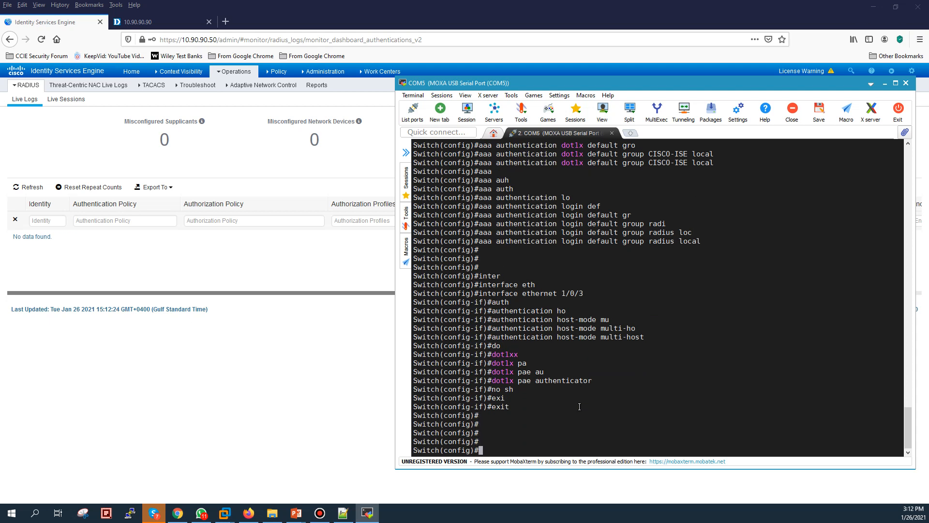
text(exi)
key(Tab)
key(Return)
key(Return)
Step: Display the switch's VLANs and their member ports with sh vlan
text(sh vl)
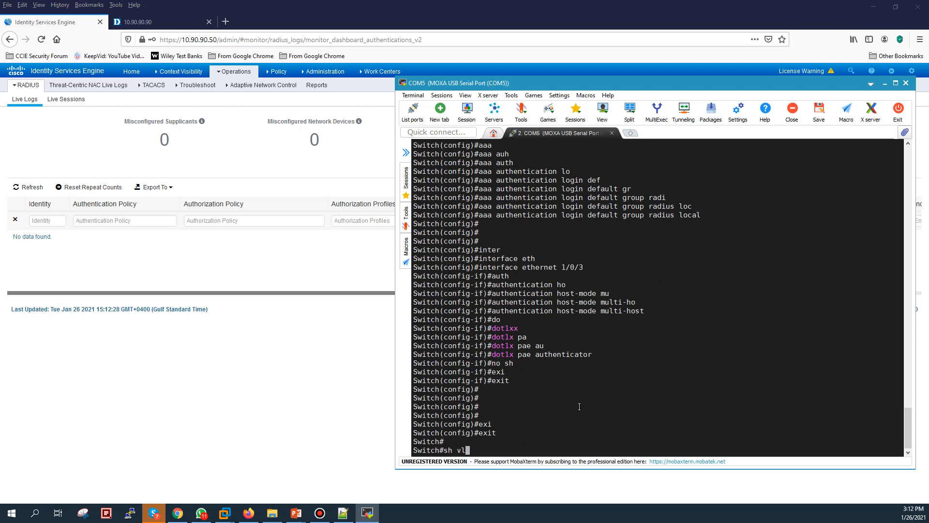
key(Tab)
key(Return)
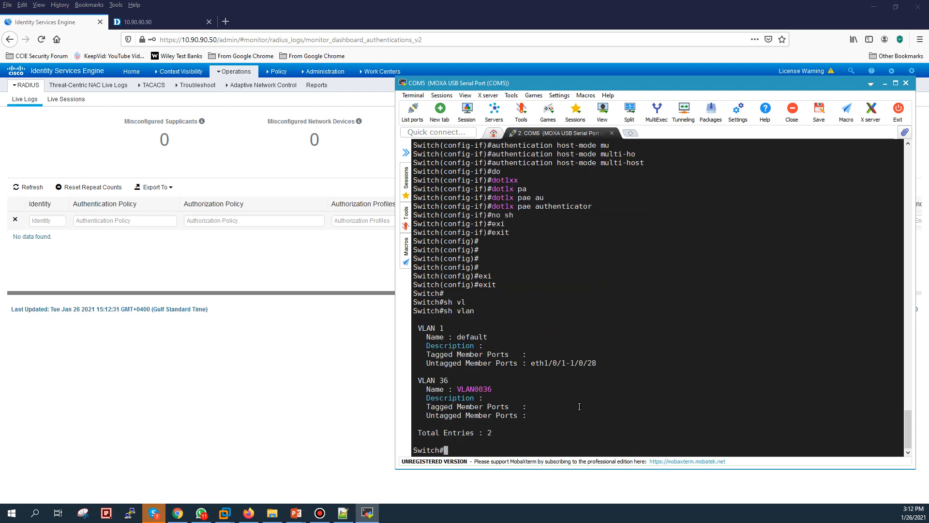
key(Return)
key(Return)
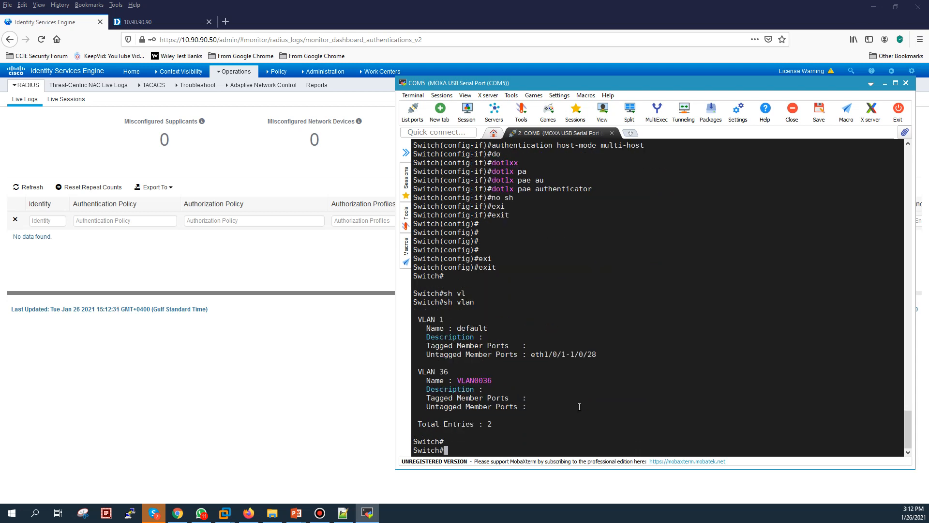
text(sh)
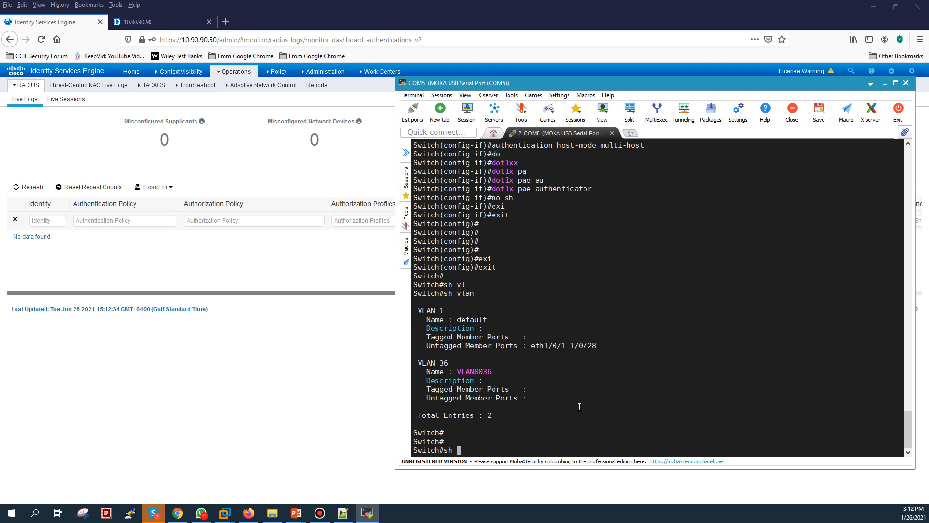
key(BackSpace)
key(BackSpace)
key(BackSpace)
key(Return)
key(Return)
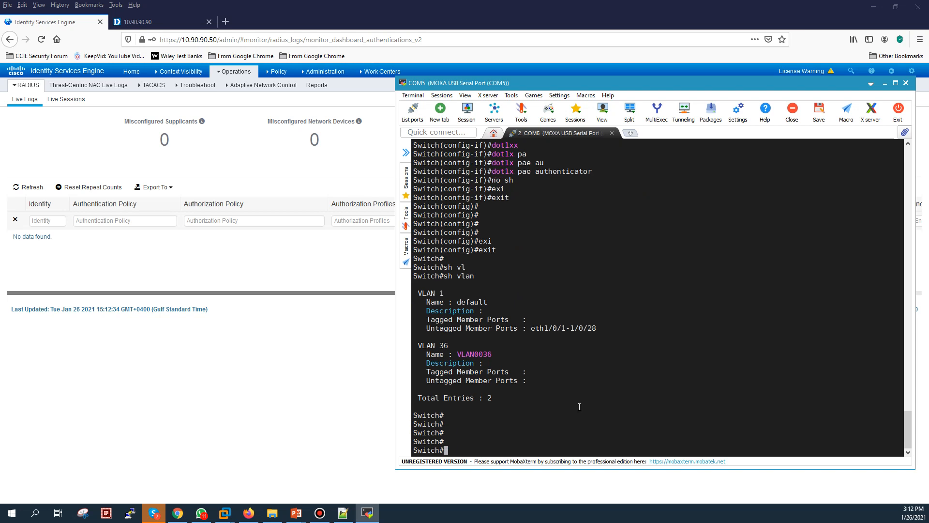
Step: Display the switch's running configuration and page to its AAA section
text(sh run)
key(Tab)
key(Return)
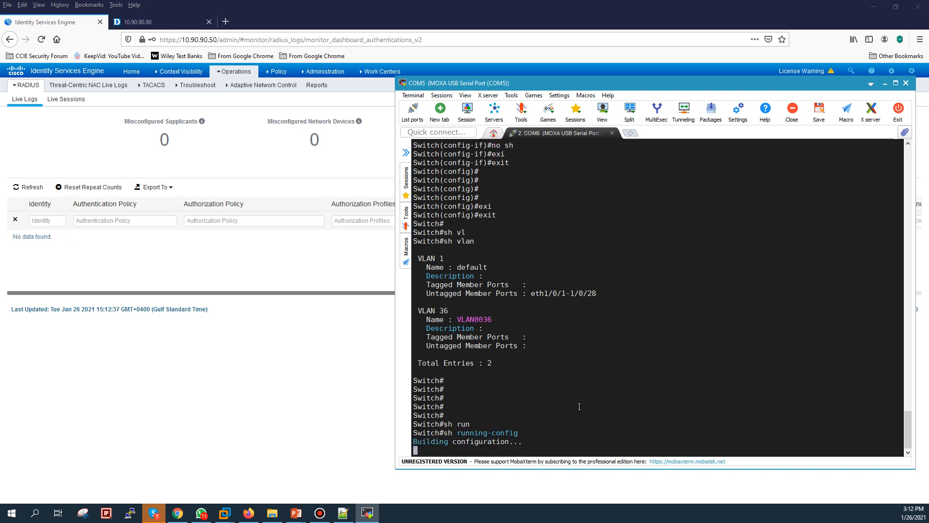
key(space)
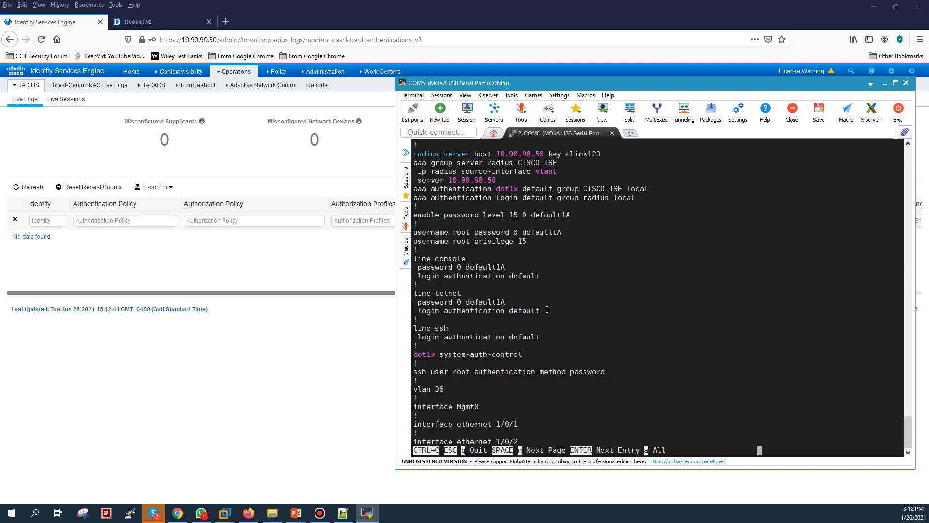
key(Return)
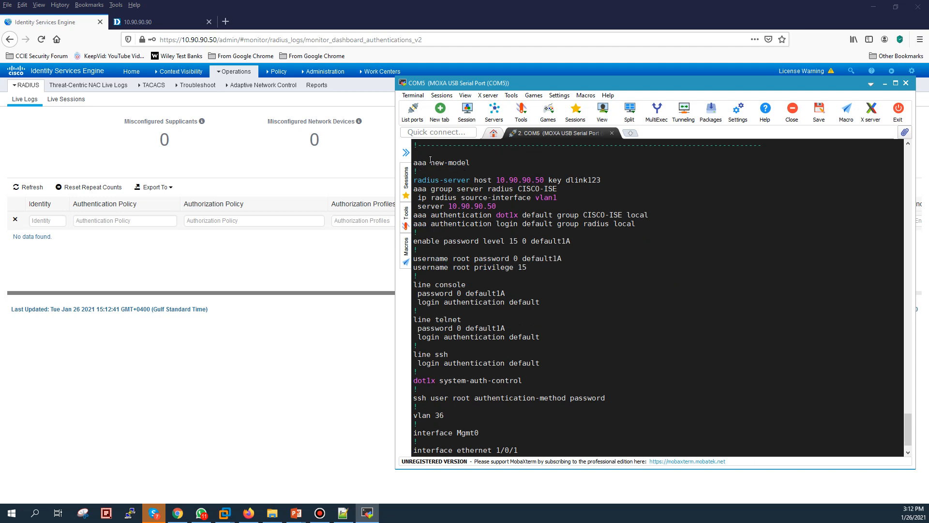
Step: Examine the AAA new-model, RADIUS server group, and default dot1x and login authentication lines in the running configuration
drag(429, 161, 562, 199)
drag(461, 206, 517, 216)
drag(575, 217, 610, 217)
click(630, 217)
drag(469, 223, 492, 224)
drag(627, 223, 654, 223)
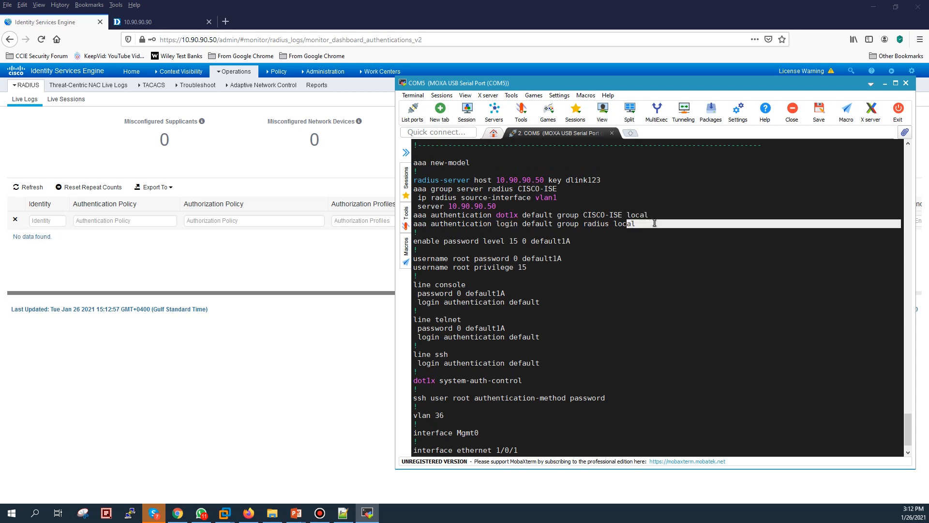
Step: Examine the enable password, local user, console and telnet lines, and dot1x system-auth-control in the running configuration
drag(505, 240, 564, 248)
click(563, 261)
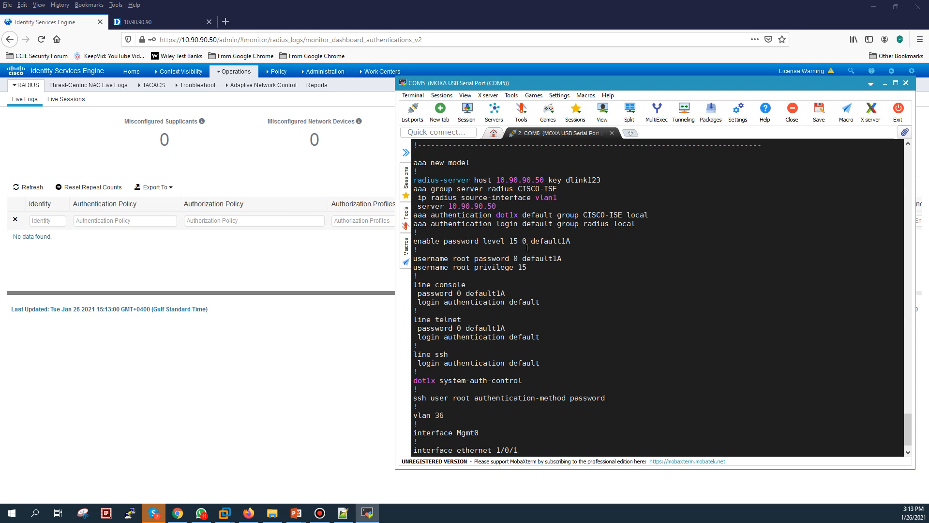
drag(434, 246, 504, 241)
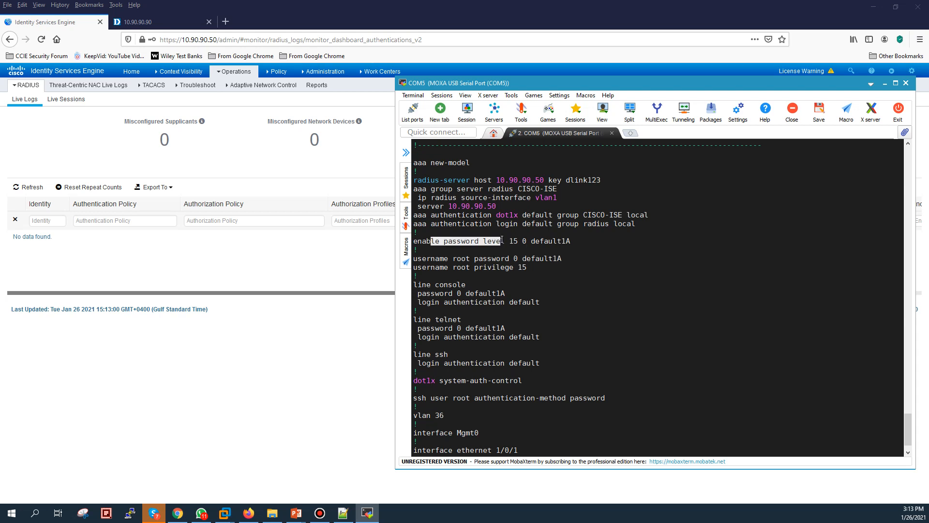
drag(454, 258, 540, 259)
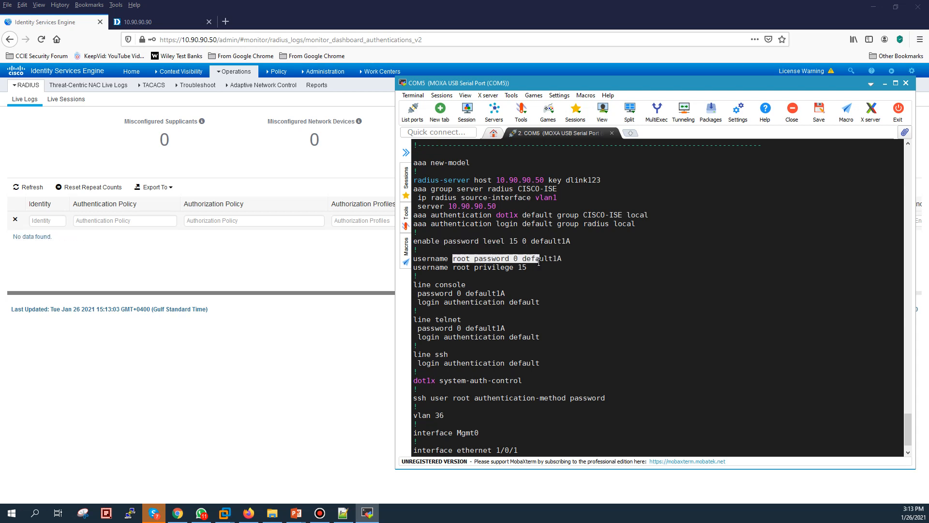
drag(439, 261, 475, 257)
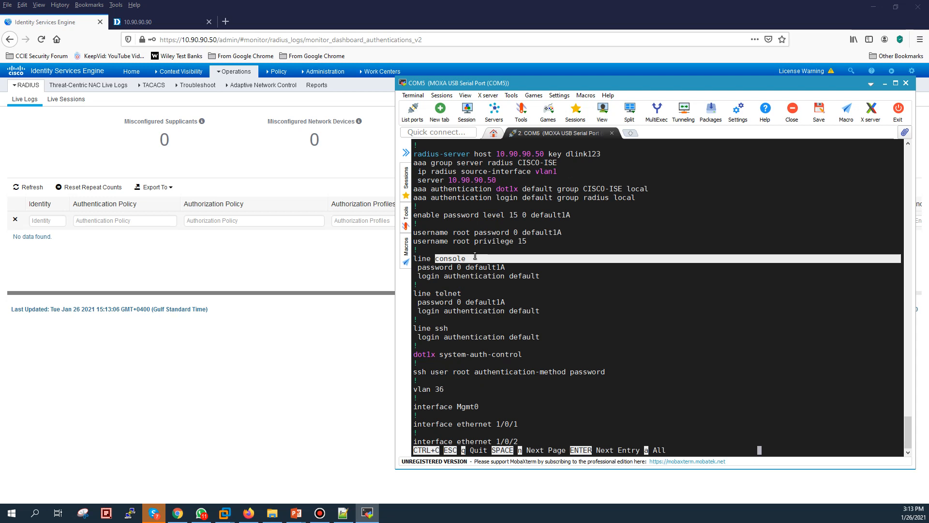
drag(444, 294, 476, 294)
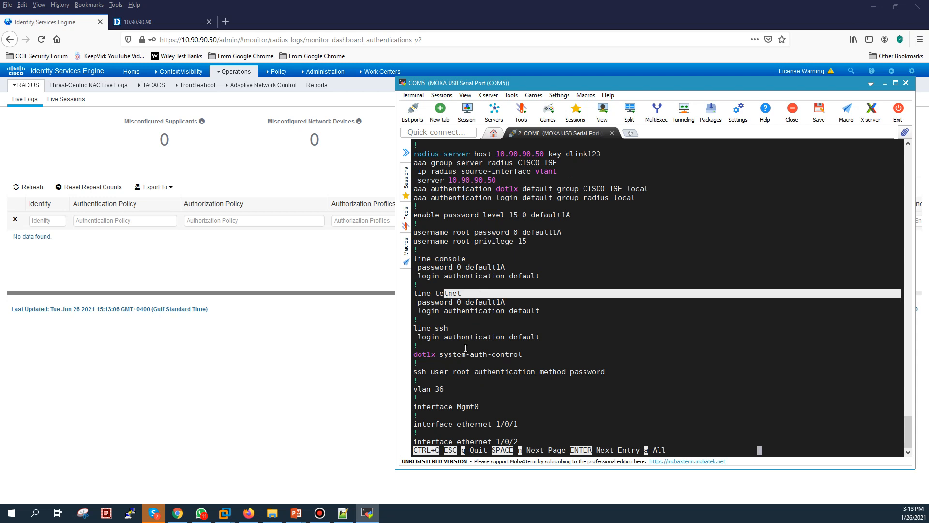
drag(456, 354, 508, 353)
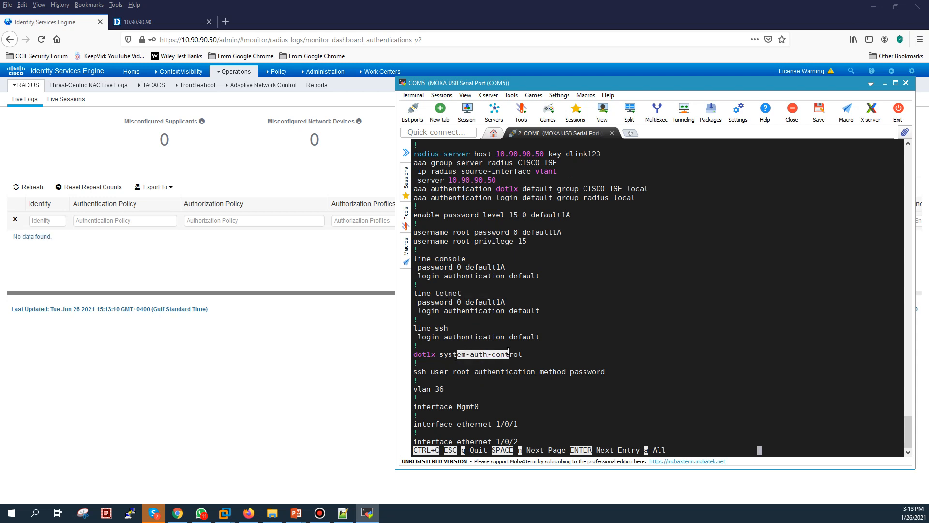
Step: Examine the 802.1X settings of interface ethernet 1/0/3 in the running configuration
key(space)
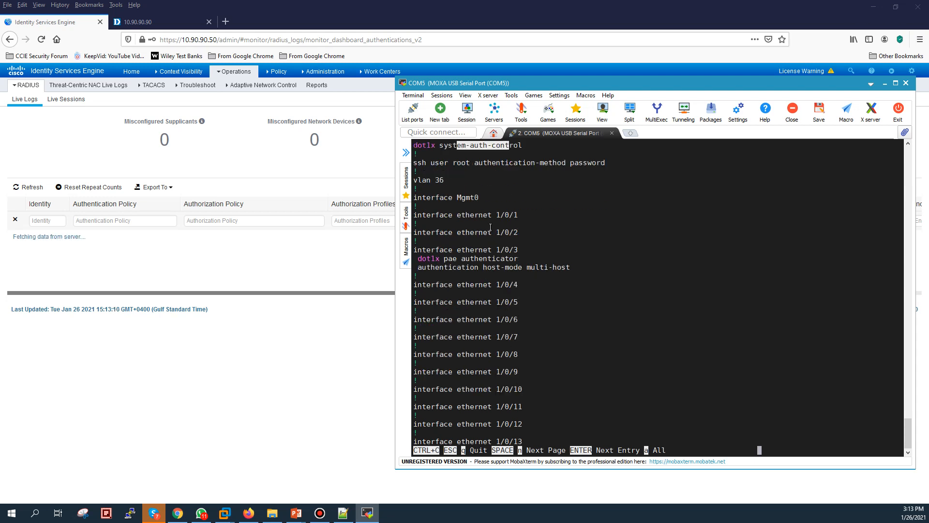
drag(429, 258, 575, 267)
click(574, 267)
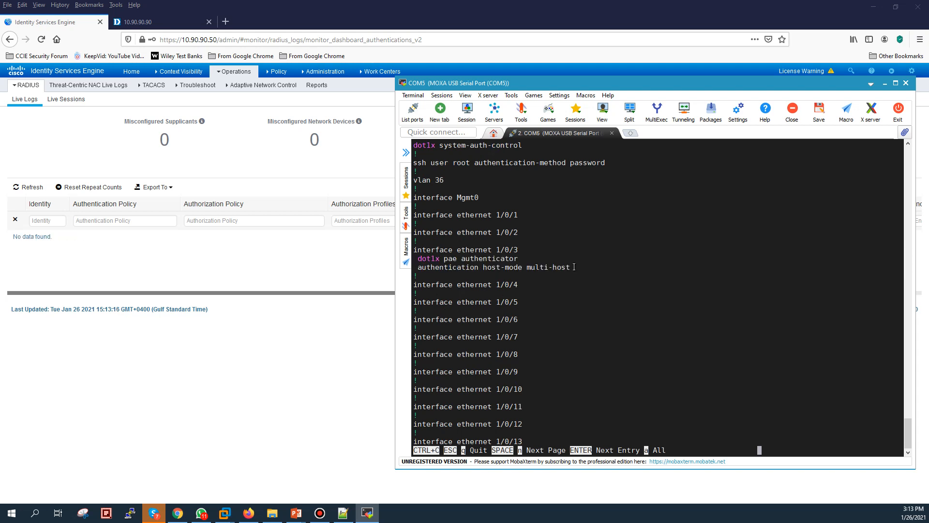
Step: Page to the end of the running configuration and examine the IP address of interface Vlan1
key(space)
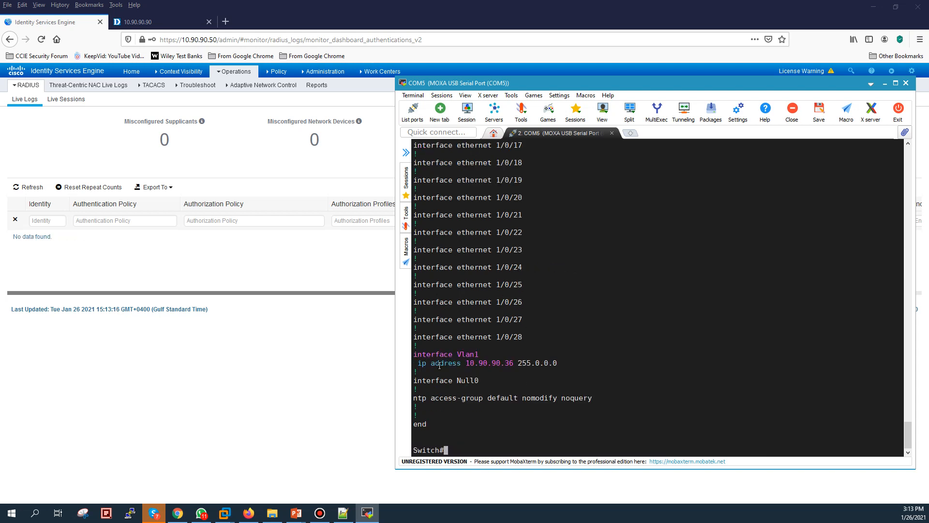
drag(430, 355, 511, 363)
click(501, 365)
click(558, 349)
Step: Open a Windows Command Prompt and ping the switch at 10.90.90.36
key(alt+Tab)
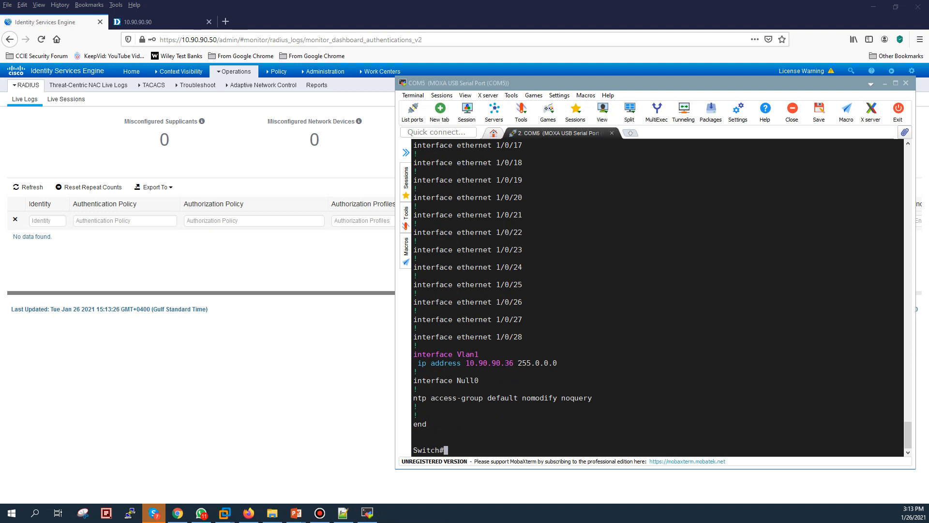
key(Return)
drag(0, 121, 93, 126)
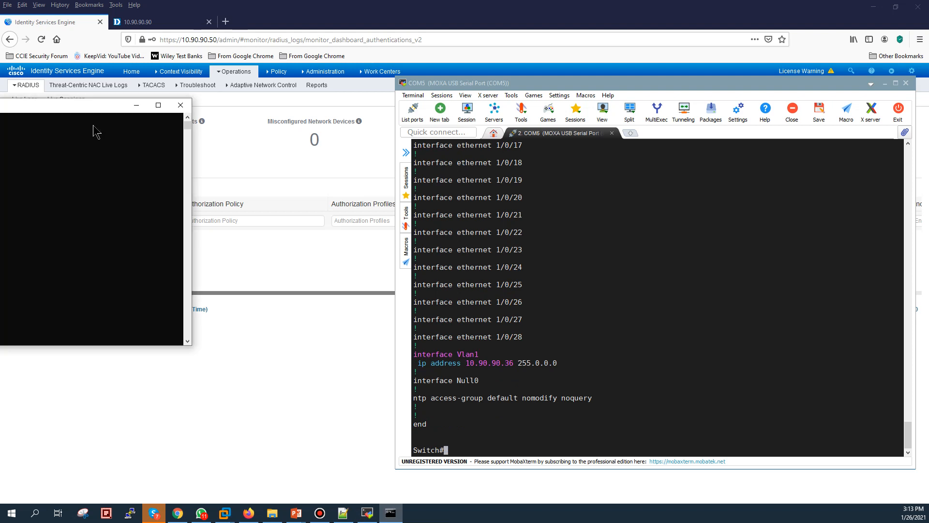
click(572, 260)
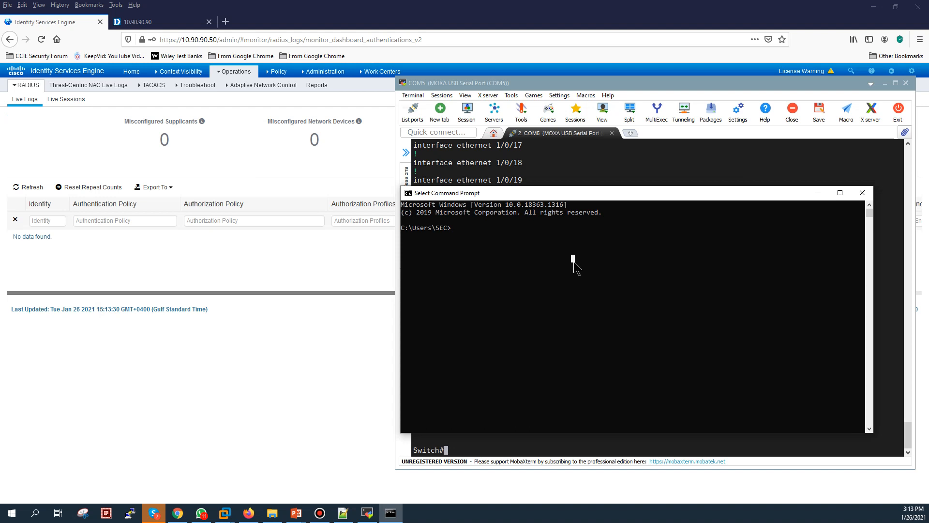
text(ping 10.90.90.36)
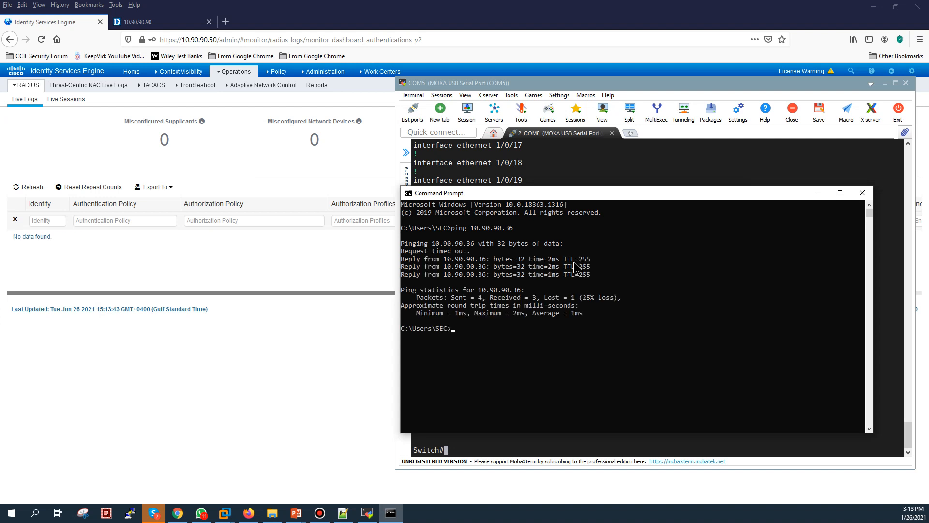
Step: Start a Telnet session to the switch at 10.90.90.36
key(Return)
key(Return)
text(telnet 10.90.90.36)
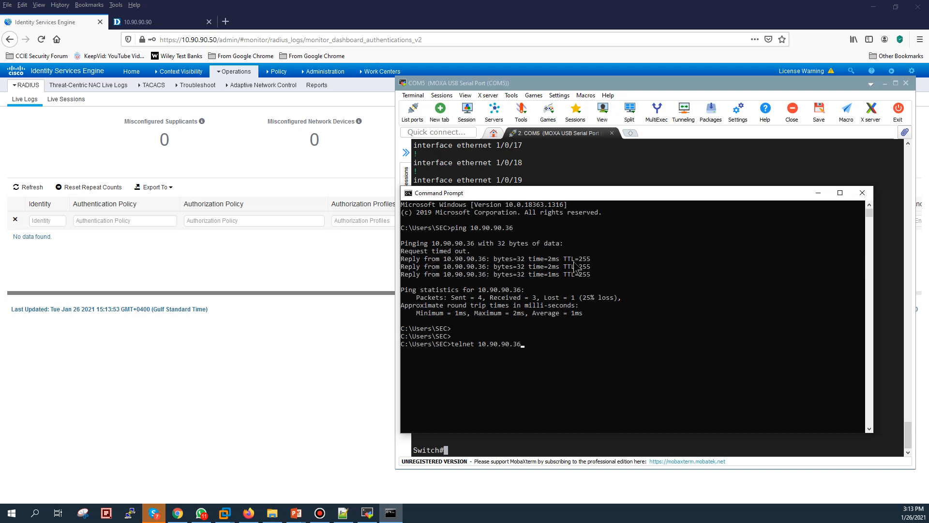
key(Return)
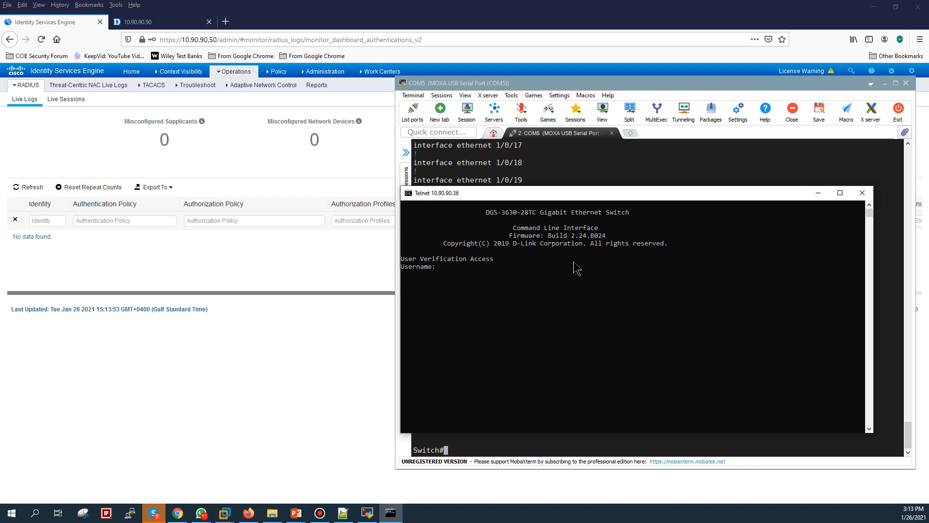
Step: Log in to the switch over Telnet as wireduser with the account password
text(wireduser)
key(Return)
text(********)
key(Return)
Step: Enter privileged mode in the Telnet session using enable and the enable password
text(enab)
key(Tab)
key(Return)
text(*******)
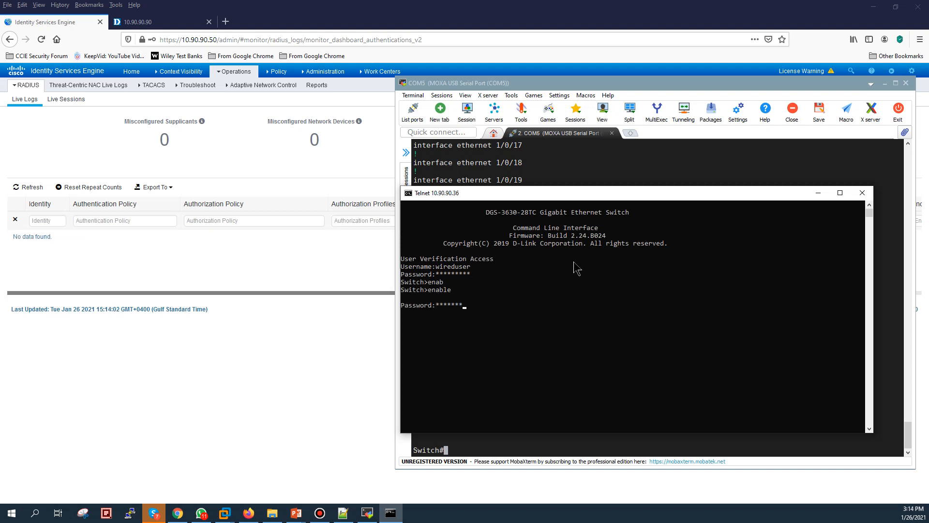
key(Return)
key(Return)
Step: Display the switch's RADIUS statistics with show radius statistics and check the access request and accept counters
text(show )
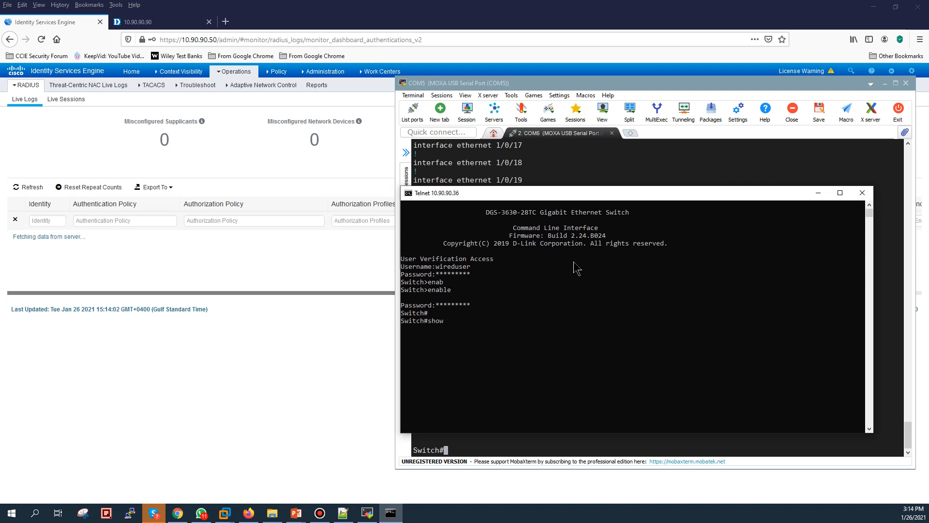
text(radi)
key(Tab)
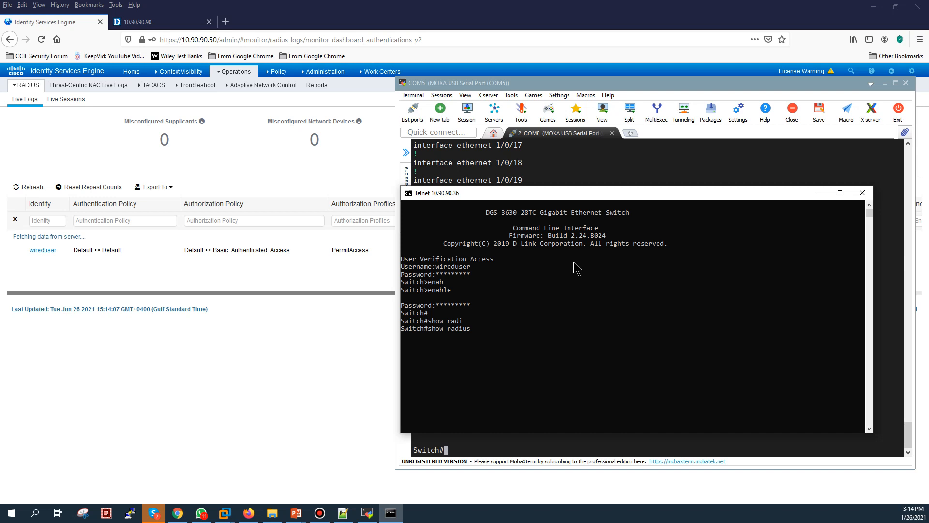
text(s)
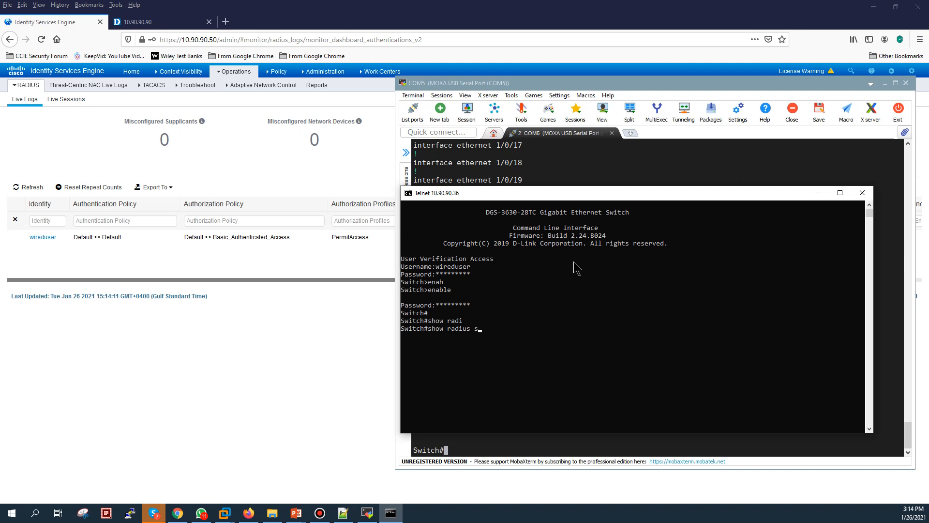
text(t)
key(Tab)
key(Return)
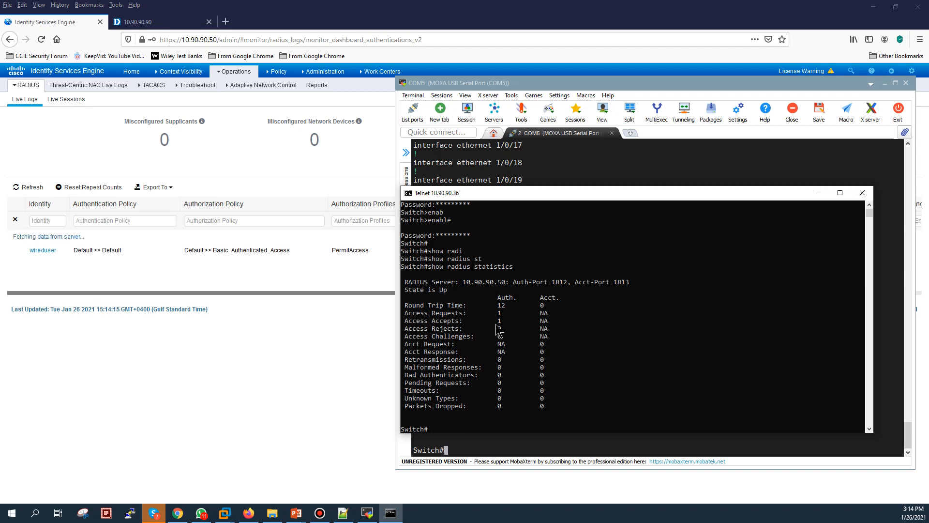
drag(503, 322, 420, 314)
click(544, 351)
Step: List the logged-in sessions with show users and check the wireduser Telnet entry's privilege and IP address
text(sh)
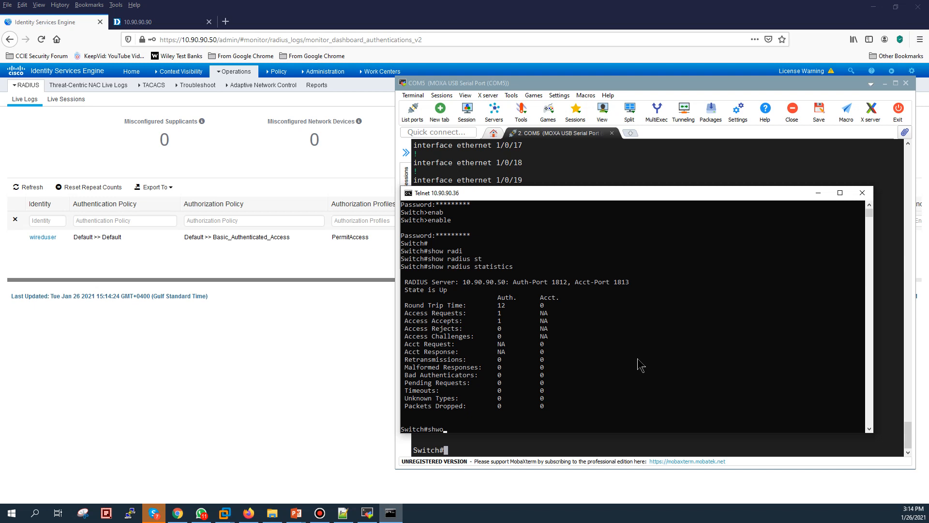
text(ow )
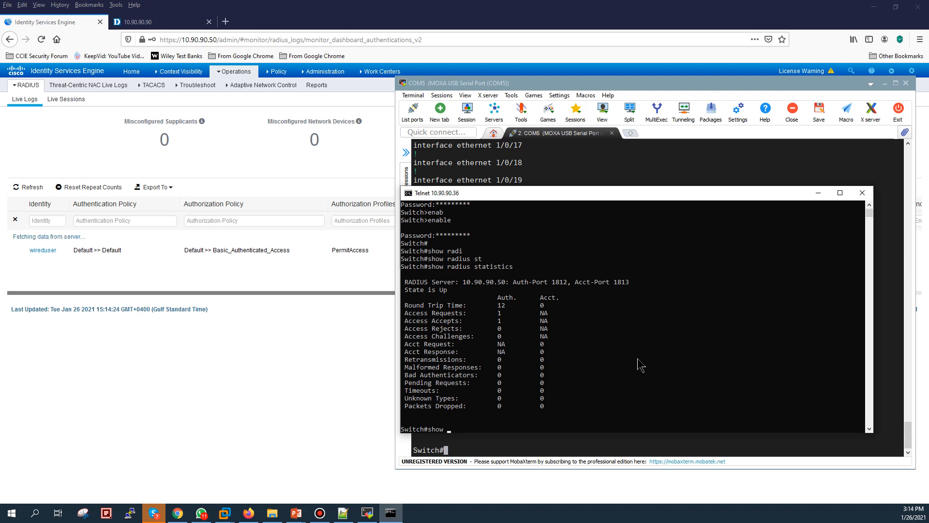
text(user)
key(Tab)
key(Return)
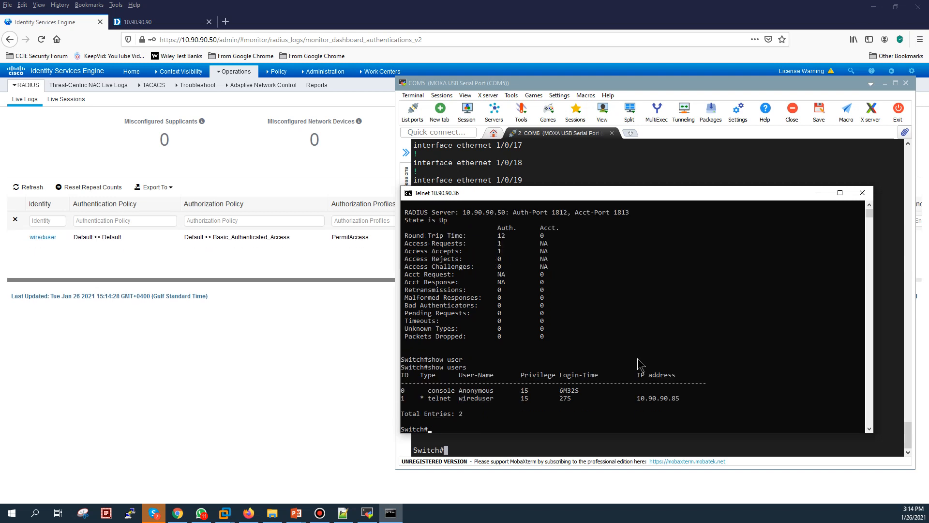
drag(428, 395, 520, 401)
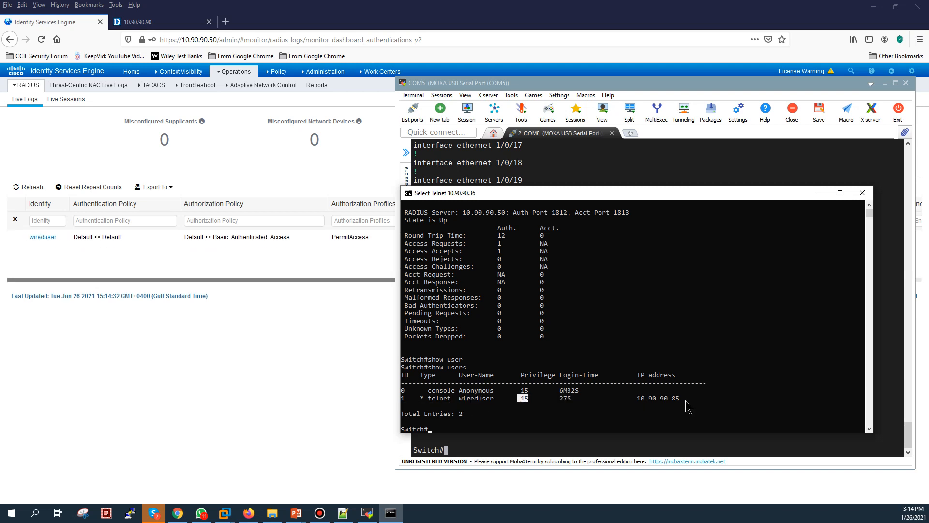
drag(681, 401, 637, 399)
Step: Switch to the ISE RADIUS live logs and open the authentication details report for the wireduser entry
click(366, 386)
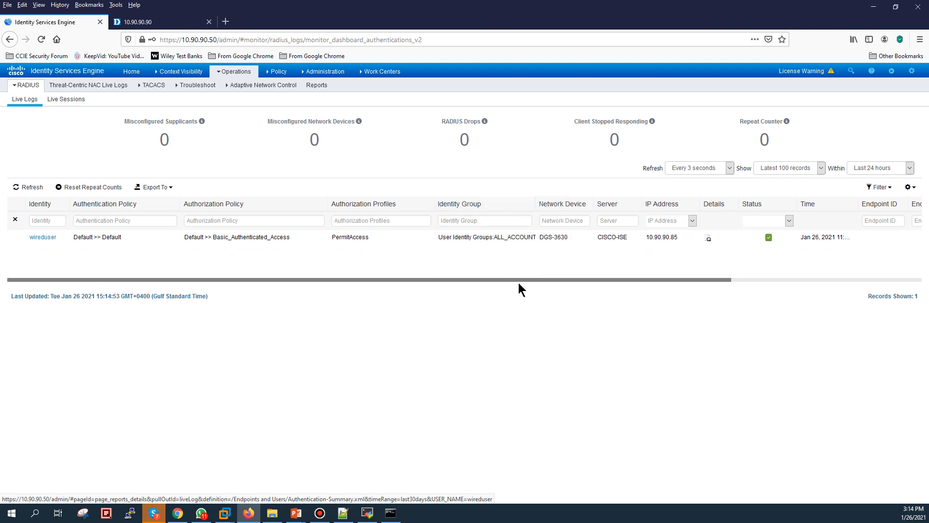
drag(522, 280, 593, 280)
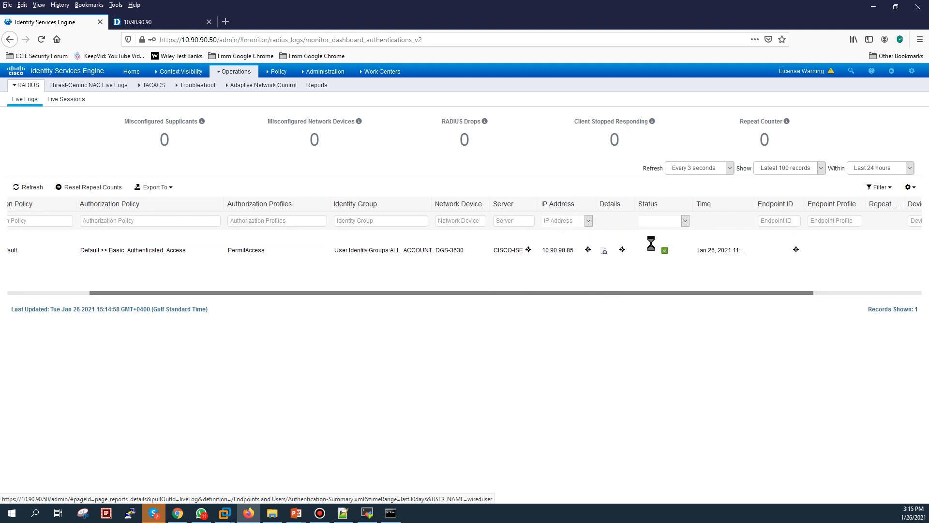
click(603, 238)
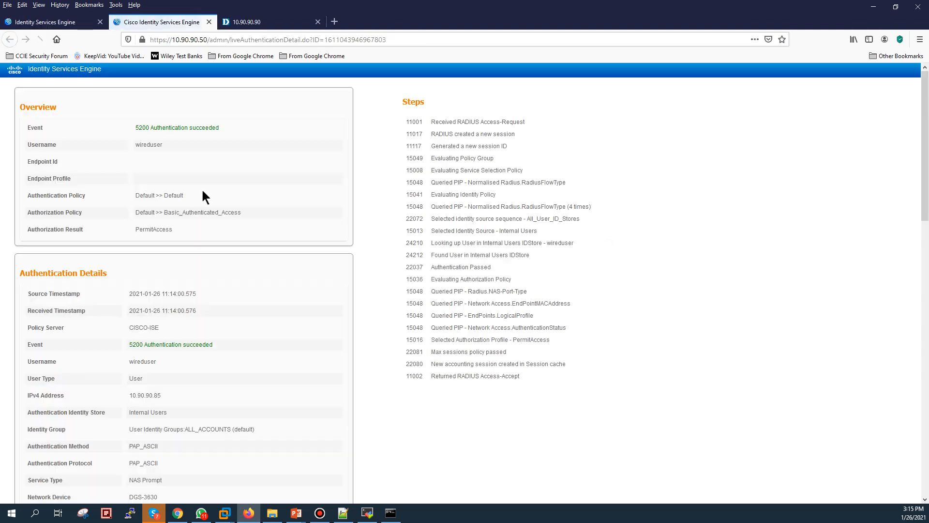
Step: Examine the event, username, processing steps and authentication details in the wireduser report
drag(146, 127, 233, 131)
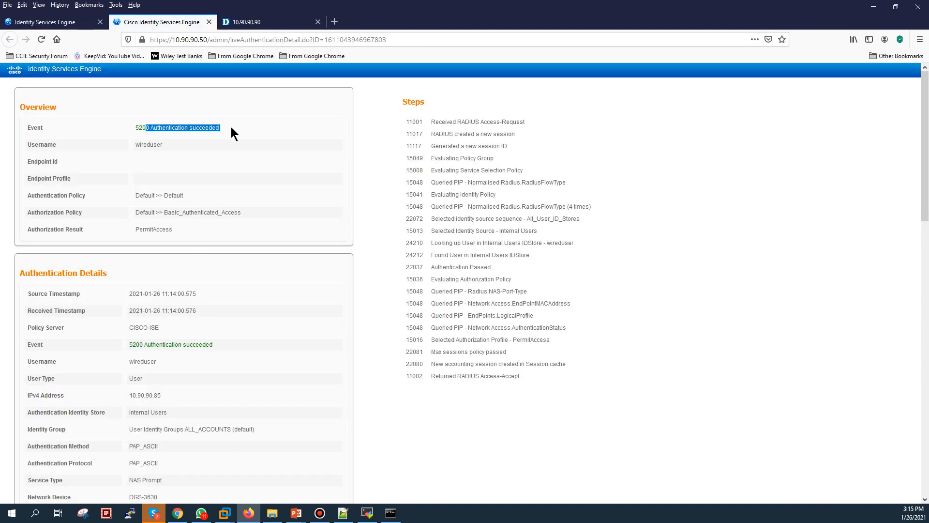
drag(140, 144, 163, 142)
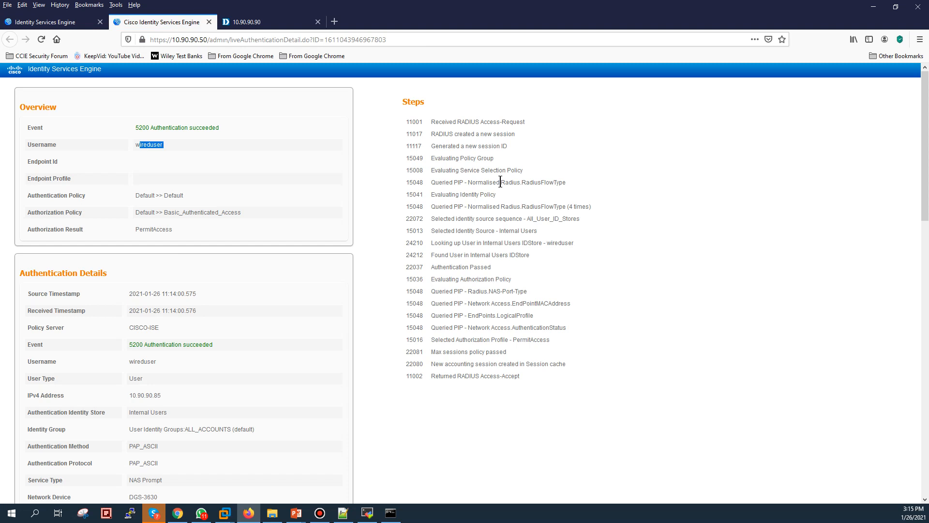
drag(426, 125, 522, 357)
click(531, 399)
drag(207, 347, 115, 347)
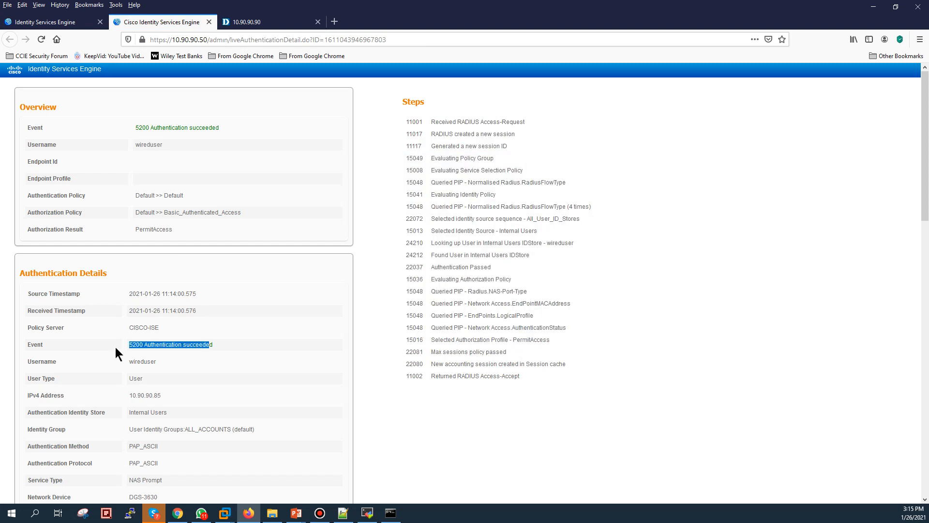
scroll(161, 355, down, 2)
drag(159, 314, 118, 312)
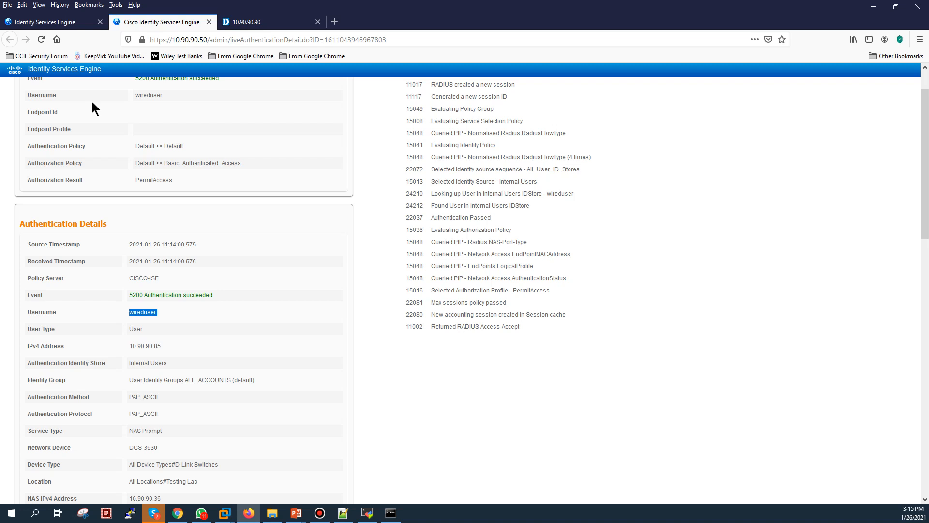
Step: Return to the RADIUS live logs and, in MobaXterm, exit the switch's serial console session
click(68, 23)
click(369, 512)
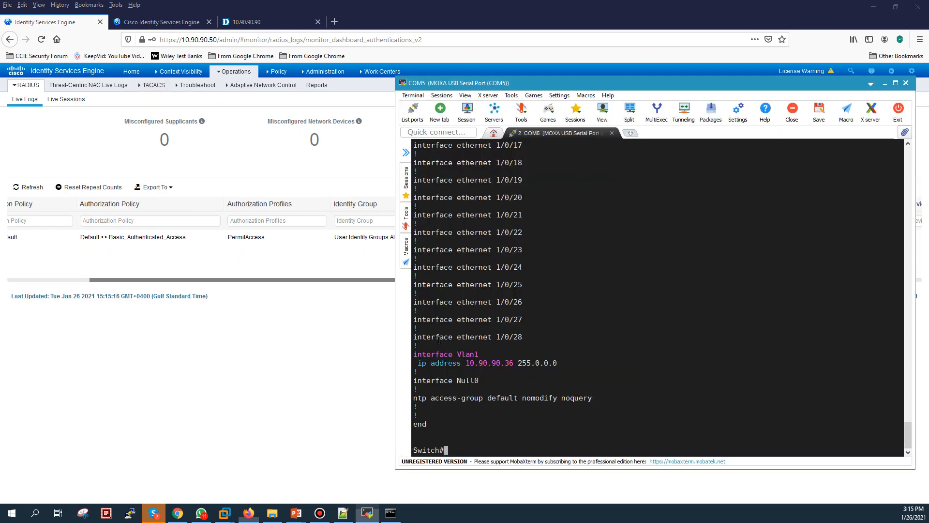
key(Return)
key(Return)
key(Return)
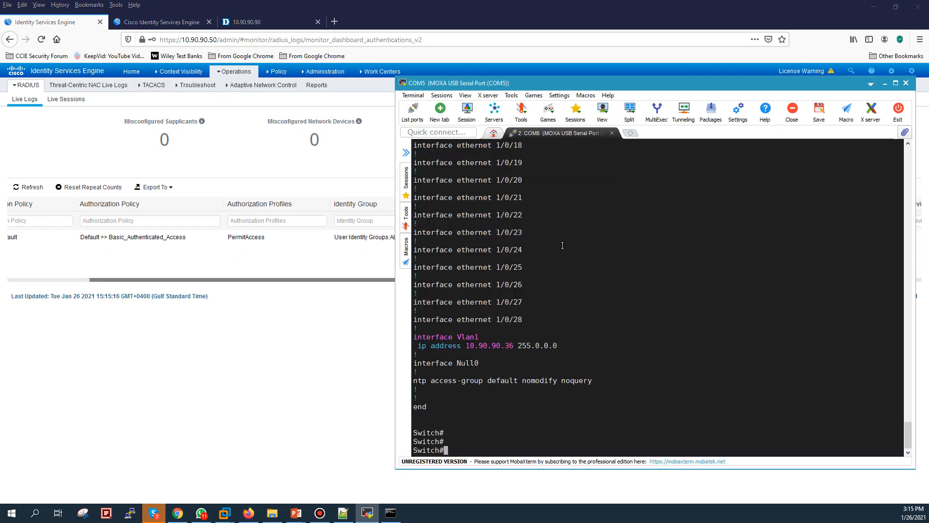
text(exi)
key(Tab)
key(Return)
Step: Try to log in on the serial console as wireduser, and close the COM5 session
key(Return)
key(Return)
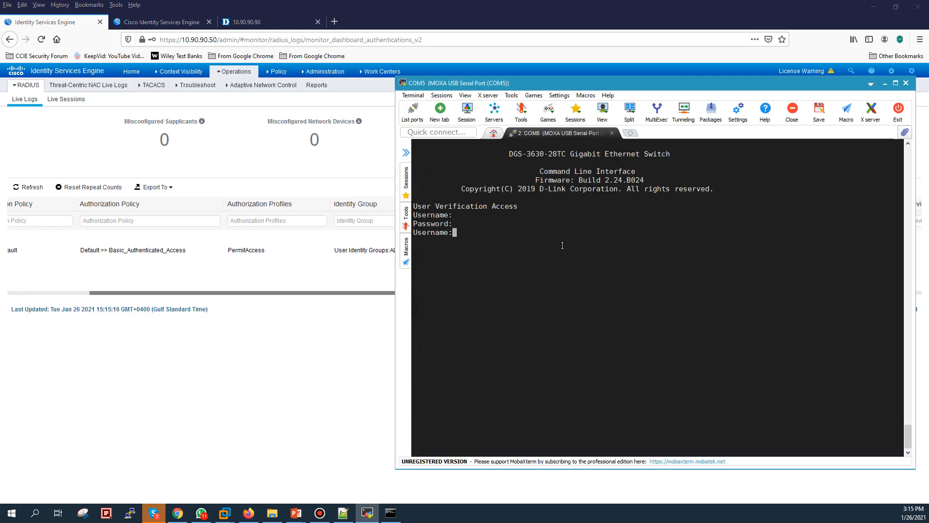
key(Return)
key(Return)
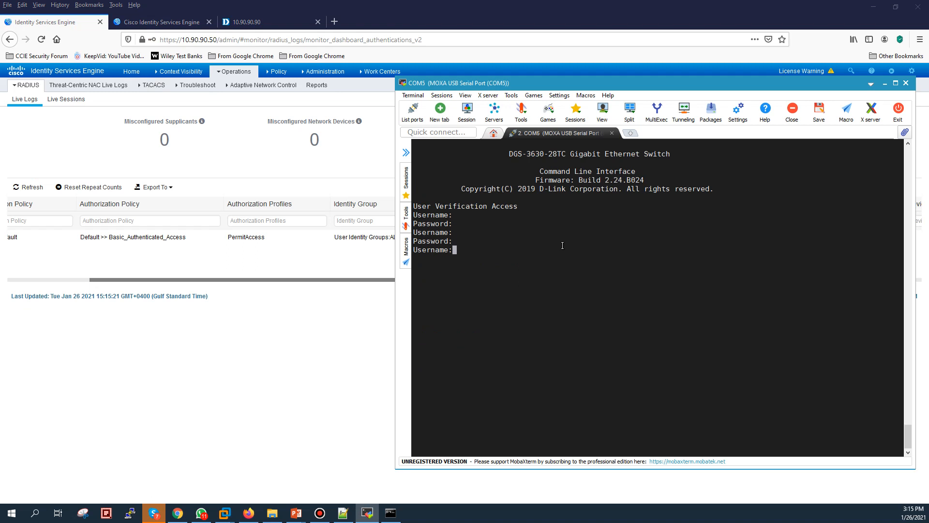
text(wired)
text(user)
click(611, 132)
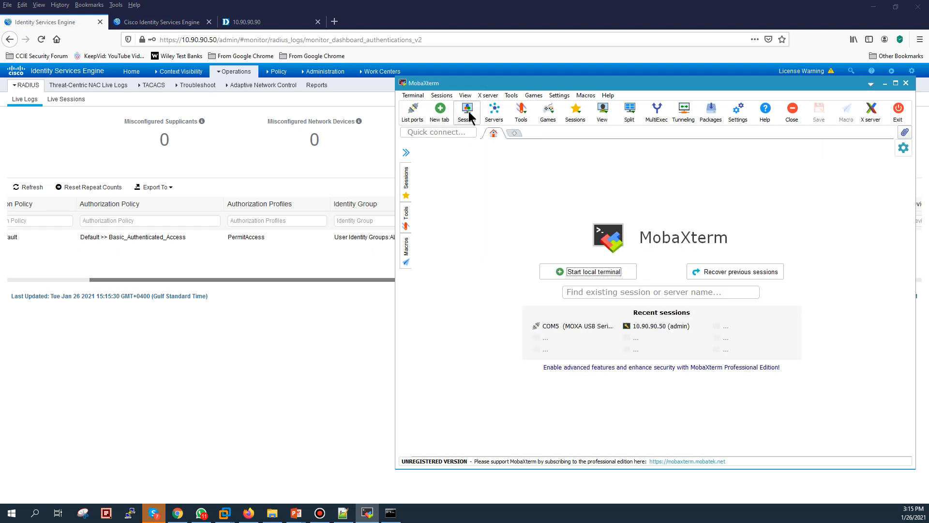
Step: Start a new serial session on COM5 (MOXA USB Serial Port) at 115200 bps
click(467, 112)
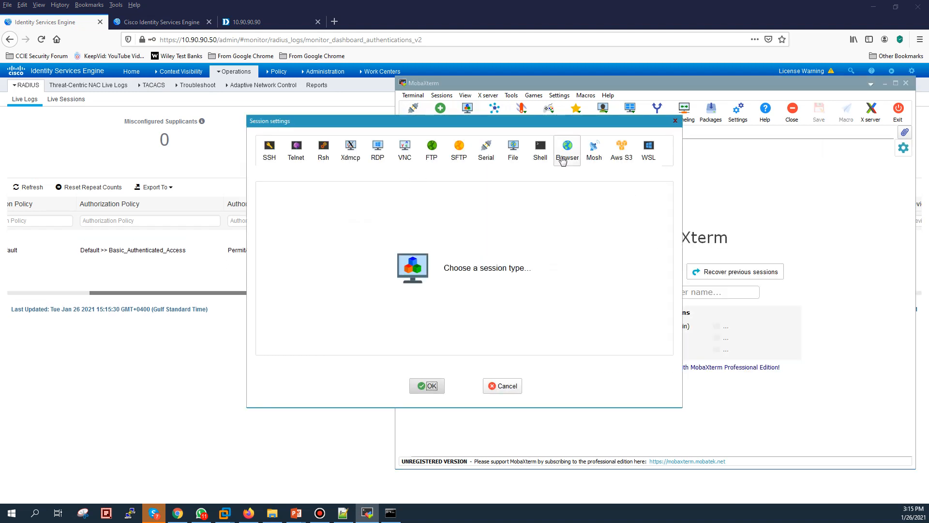
click(485, 151)
click(456, 209)
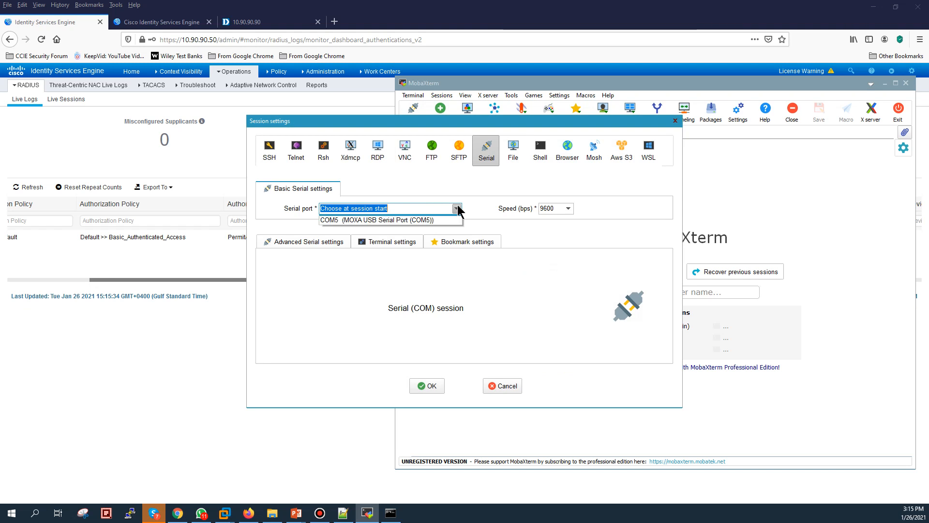
click(433, 223)
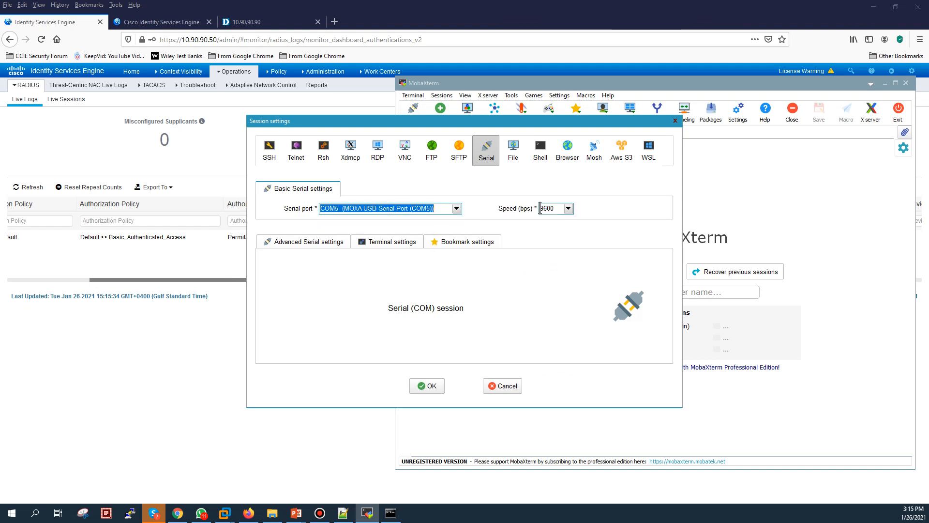
click(569, 209)
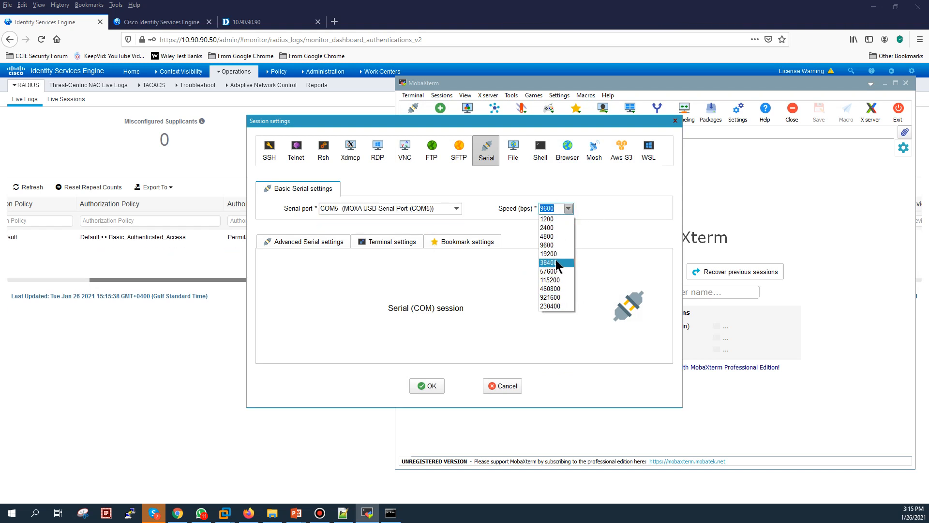
click(552, 280)
click(427, 383)
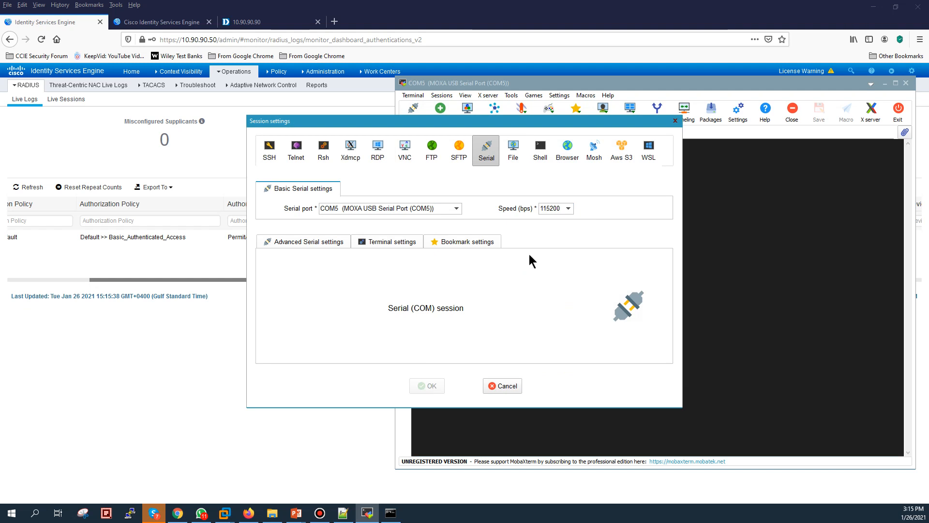
Step: Submit a blank password at the console login prompt and close the serial session
key(Return)
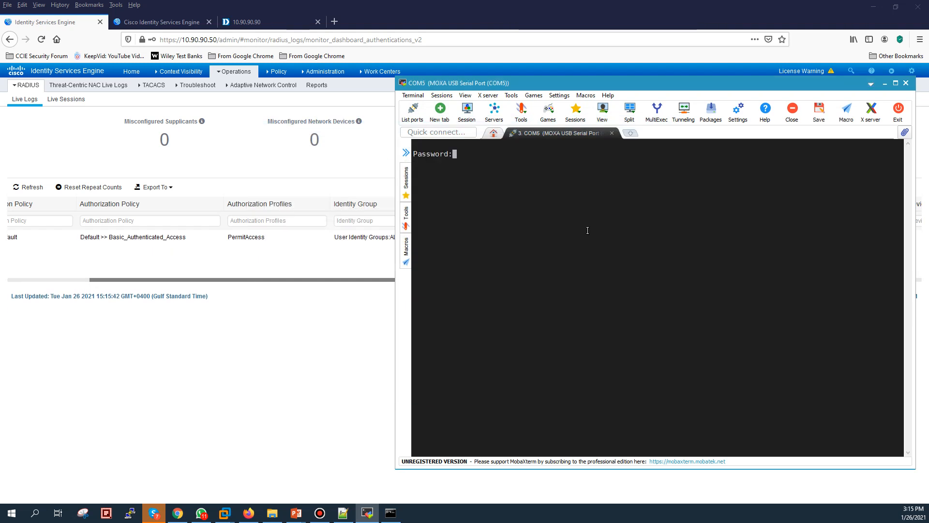
key(Return)
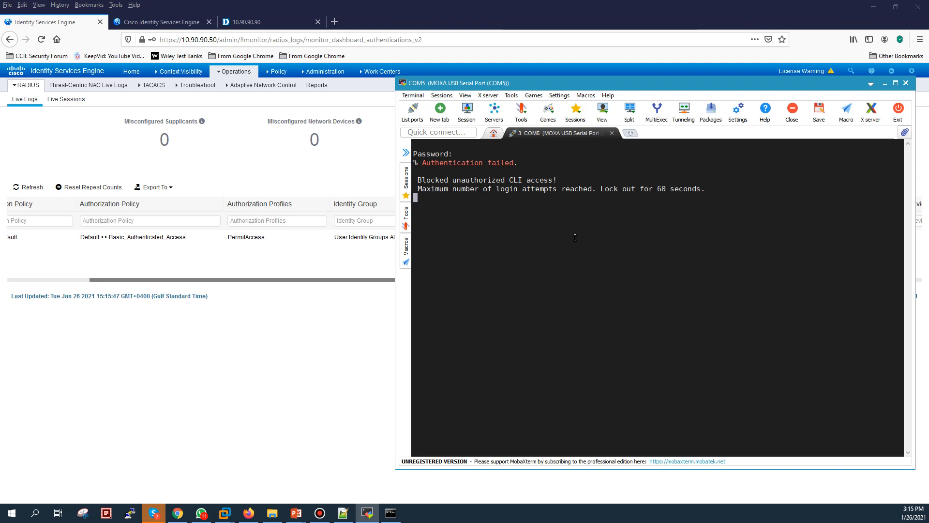
click(613, 133)
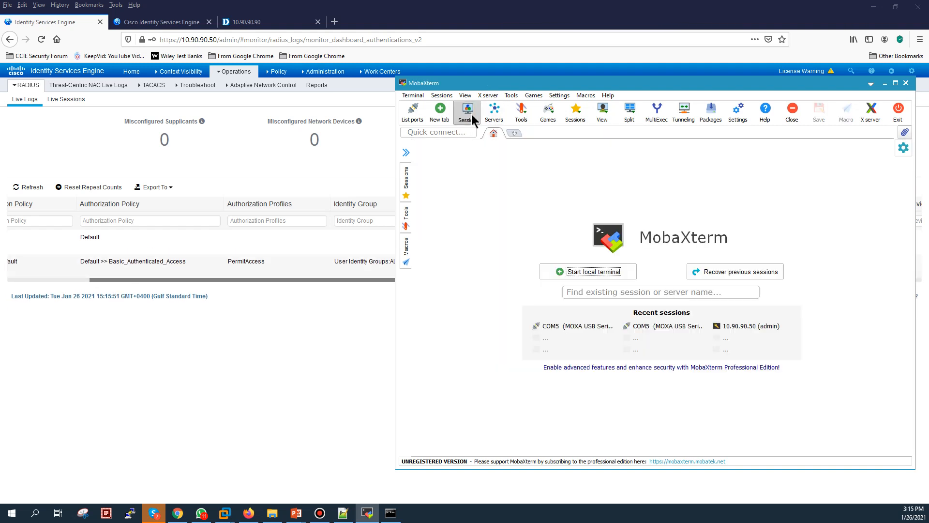
Step: Reopen the serial console session on COM5 (MOXA USB Serial Port) at a speed of 115200 bps
click(467, 112)
click(512, 160)
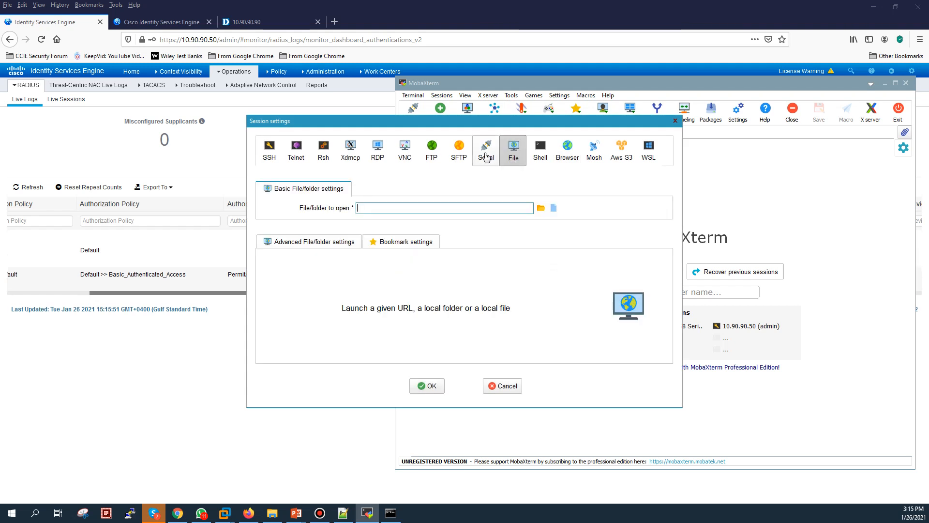
click(486, 151)
click(455, 209)
click(419, 231)
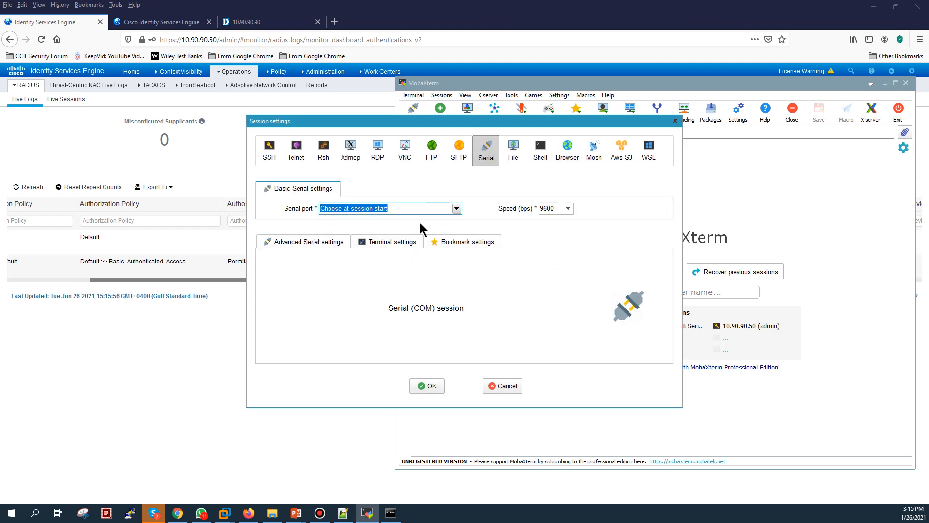
click(459, 208)
click(438, 228)
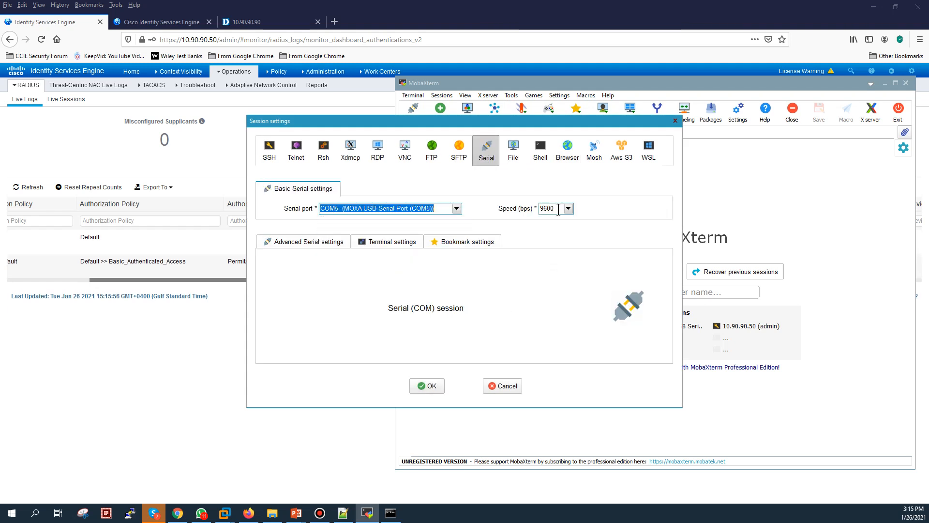
click(568, 208)
click(561, 279)
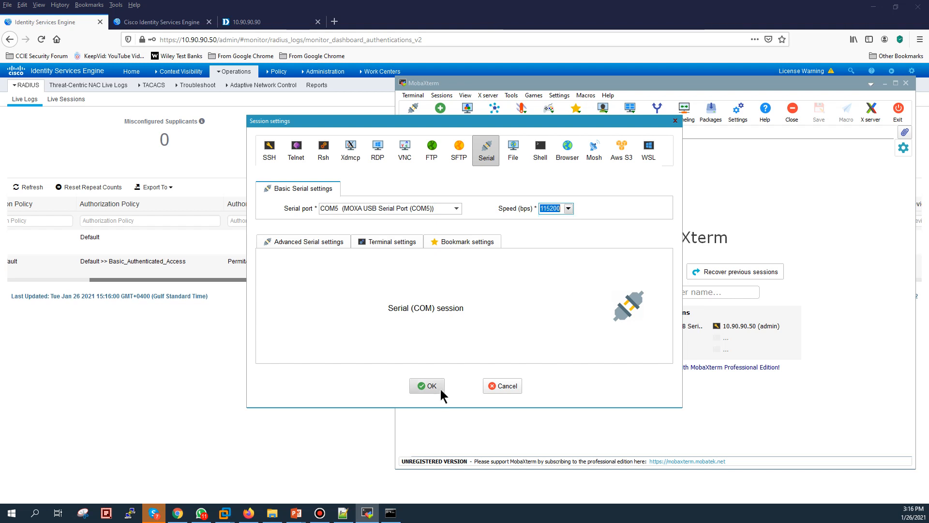
click(432, 385)
double_click(562, 228)
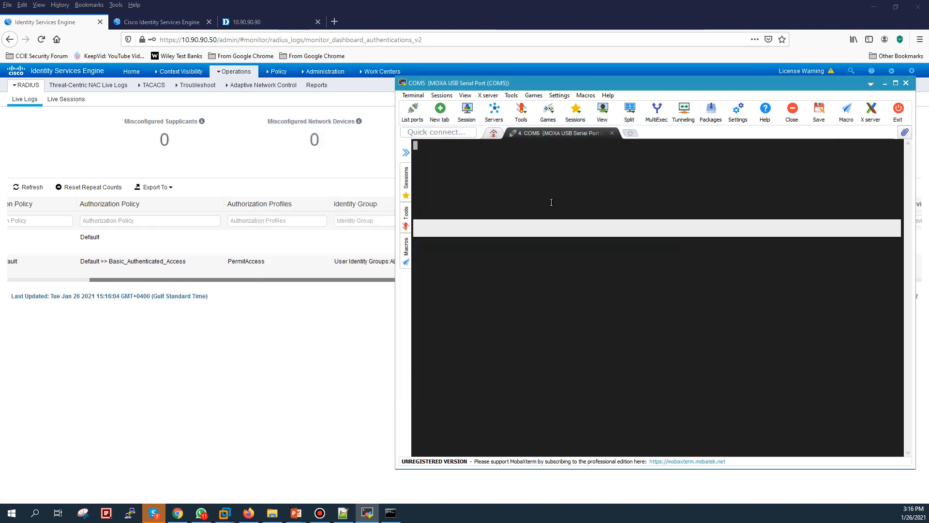
click(546, 185)
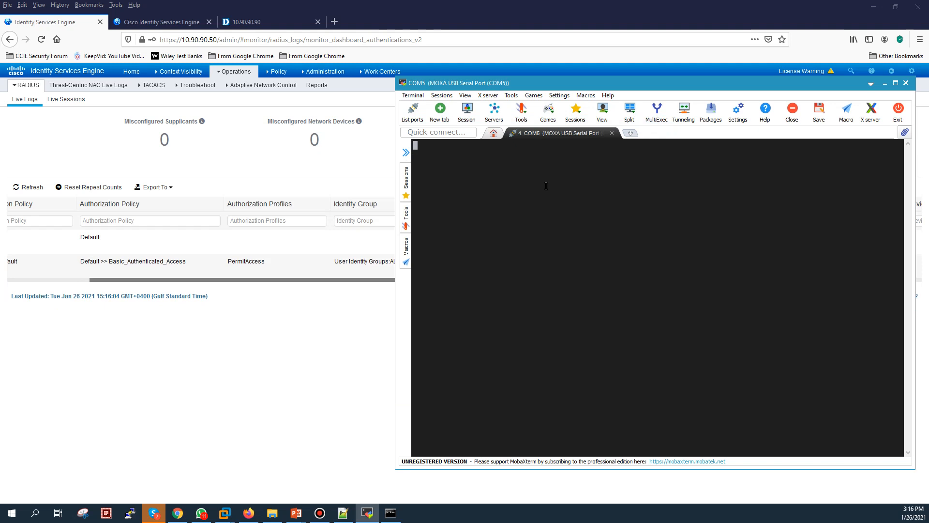
Step: Close the COM5 serial session and open the Windows network adapter list from the Ethernet settings
click(612, 133)
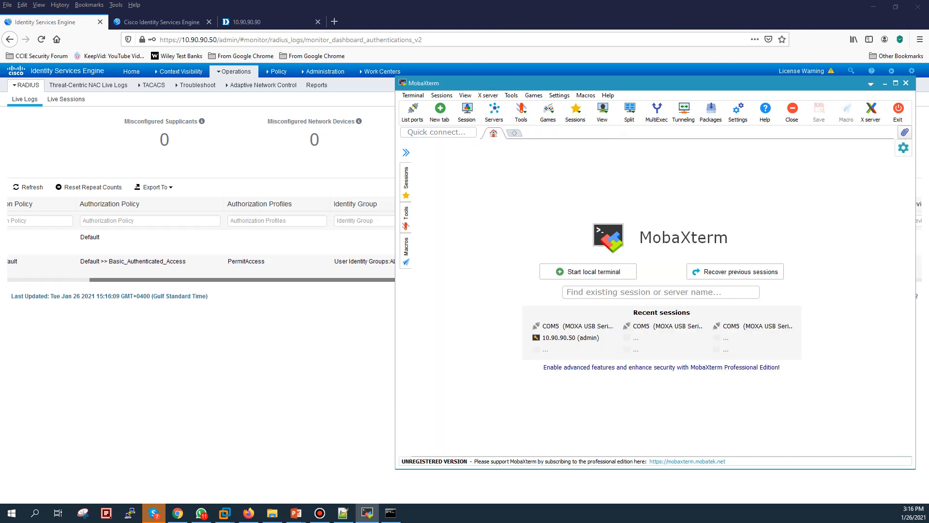
key(super+i)
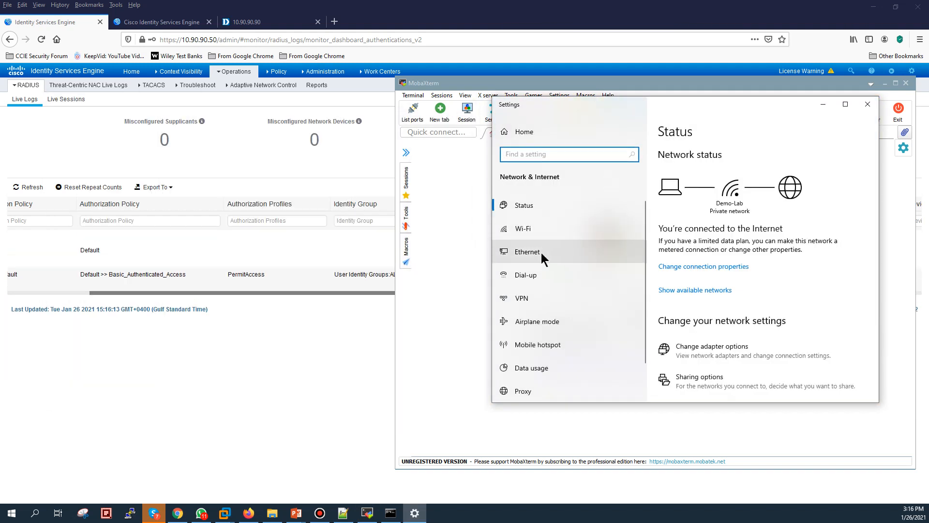
click(541, 254)
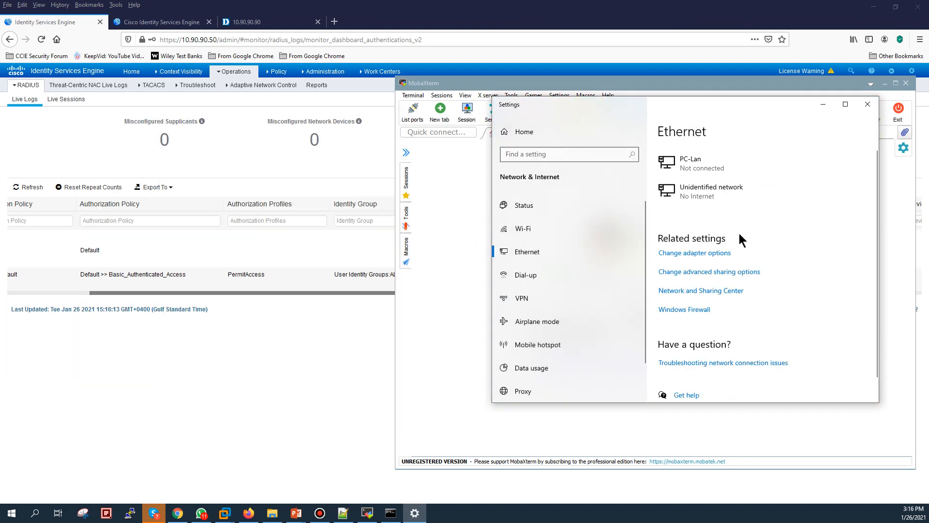
click(716, 260)
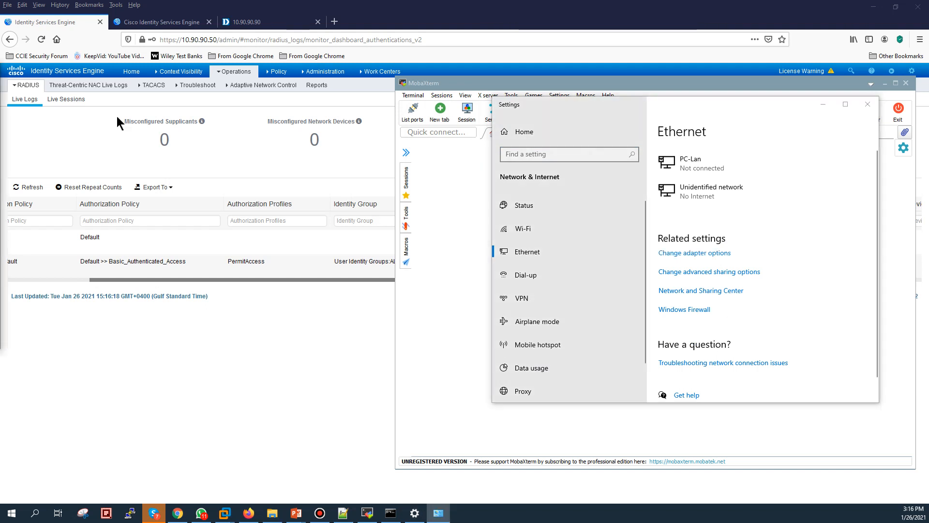
drag(513, 162, 832, 185)
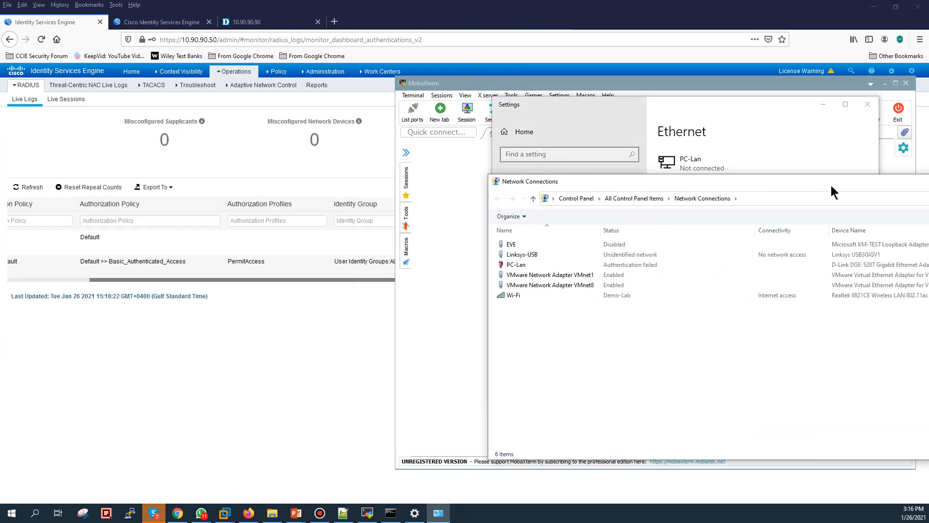
Step: Check the IEEE 802.1X authentication settings of the PC-Lan adapter and close its properties without changing anything
click(518, 266)
right_click(518, 266)
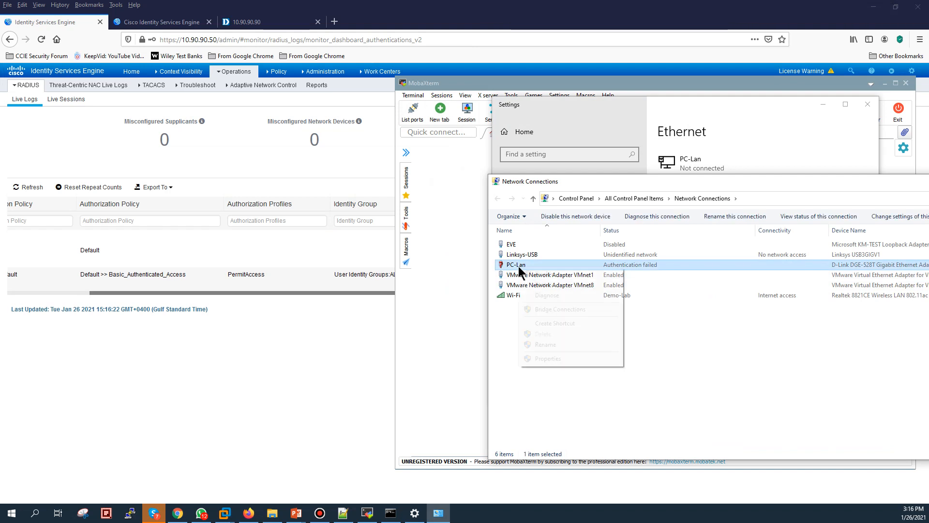
click(557, 358)
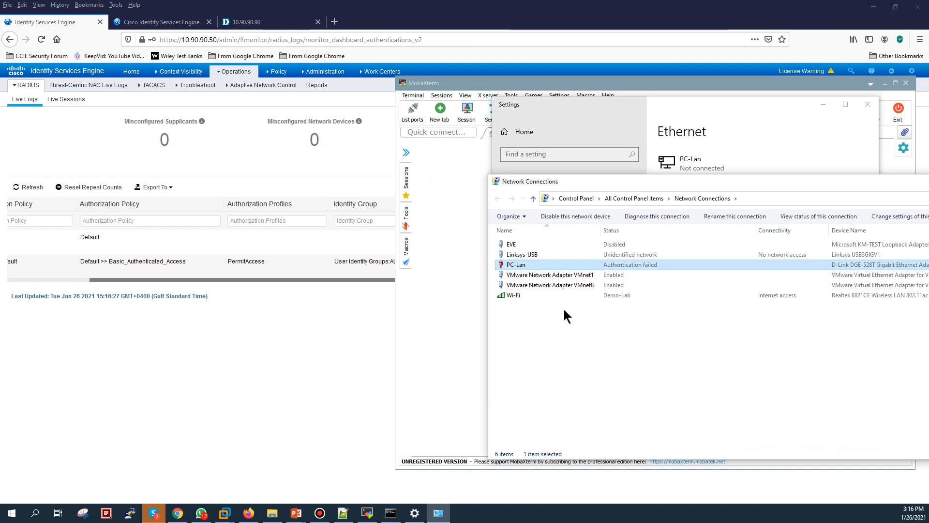
click(554, 241)
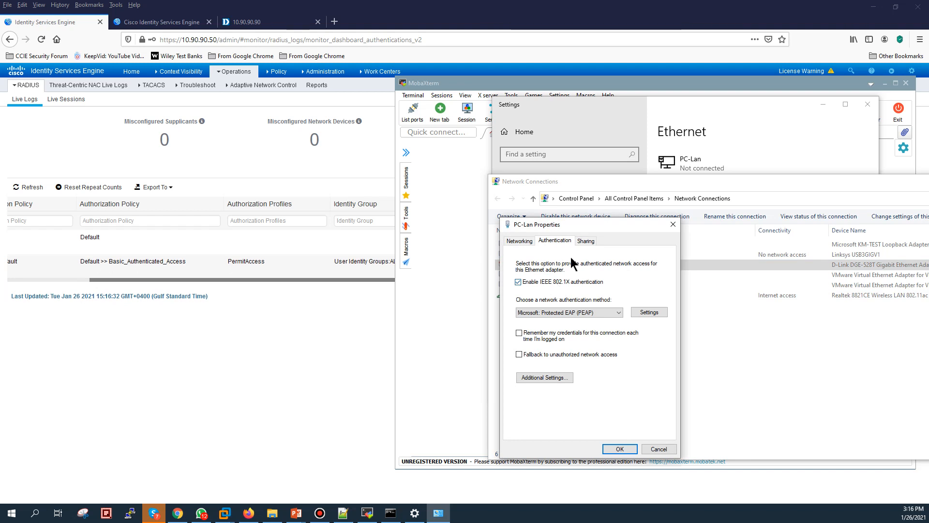
click(667, 449)
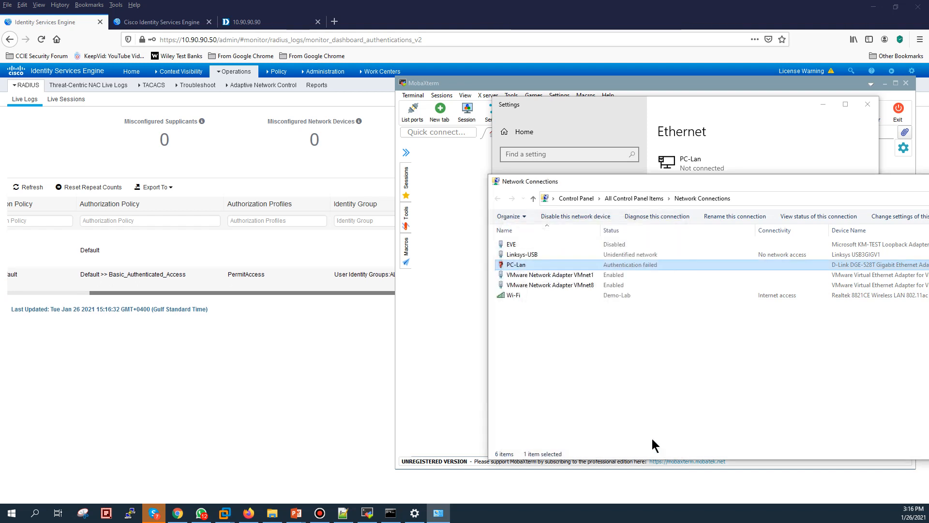
Step: Open Windows Services and find the Wired AutoConfig service in the list
click(16, 519)
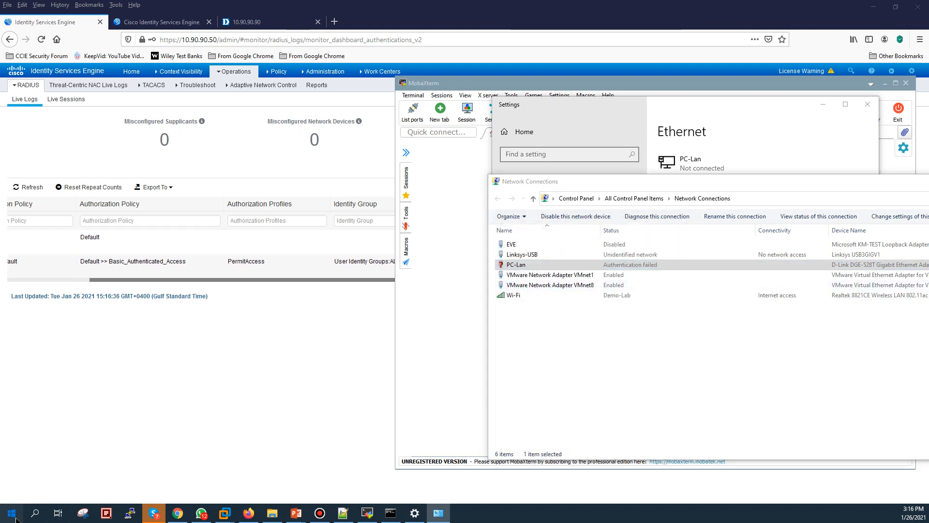
text(ser)
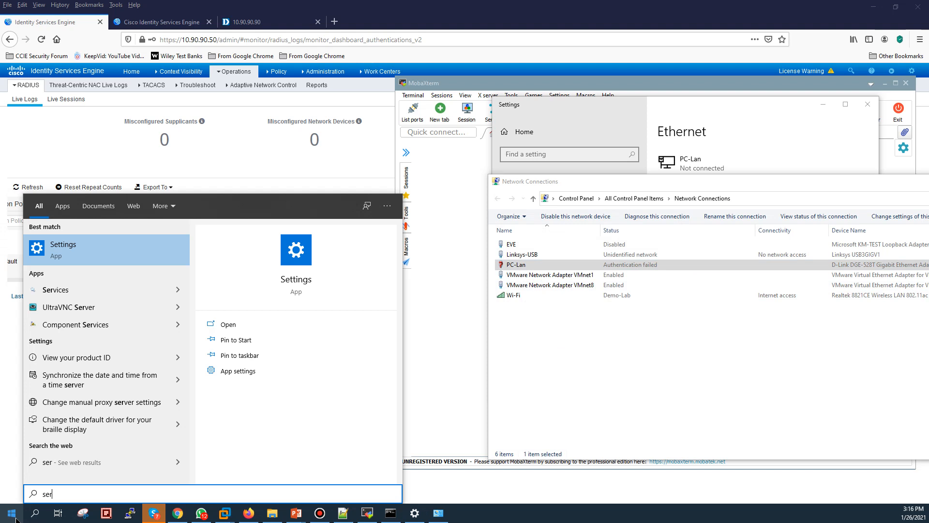
text(vic)
key(Return)
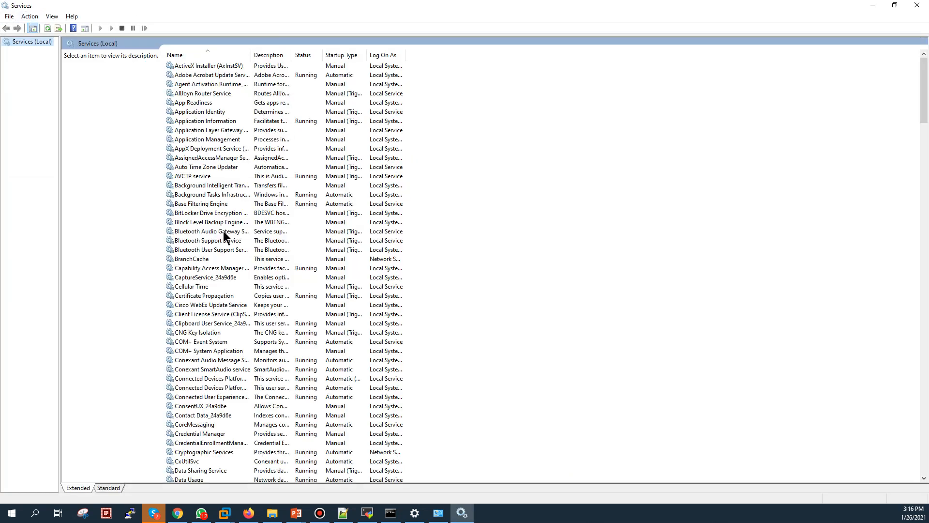
click(222, 230)
text(wired)
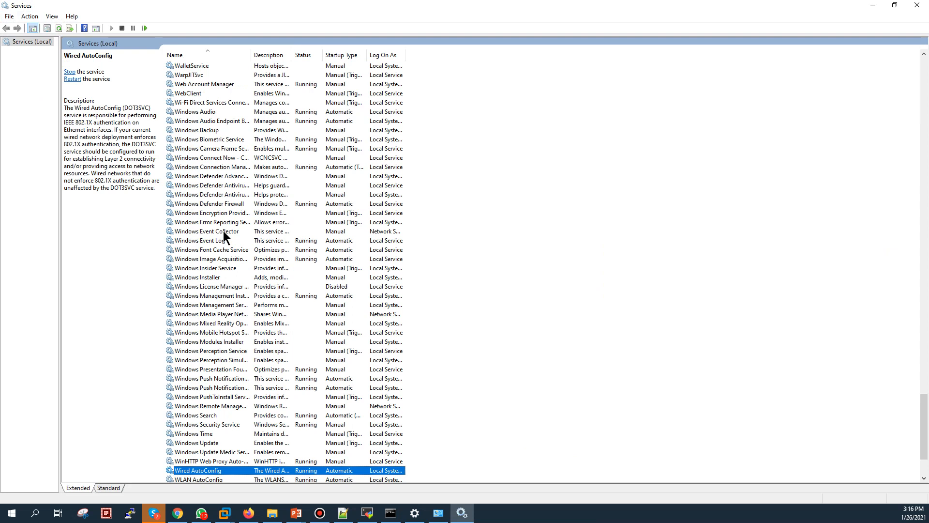
scroll(272, 298, down, 4)
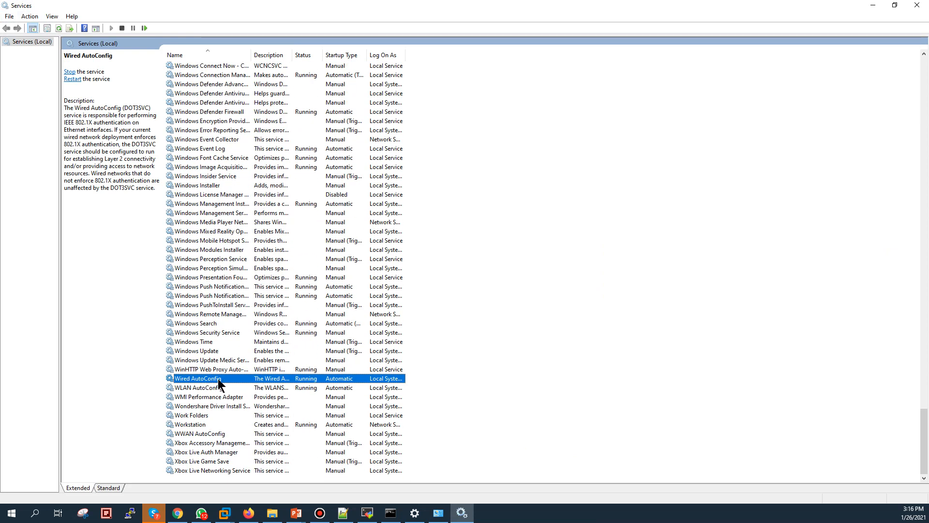
Step: Widen the Description column, examine the Wired AutoConfig service's startup type and status in its properties, and minimize Services
drag(293, 55, 656, 81)
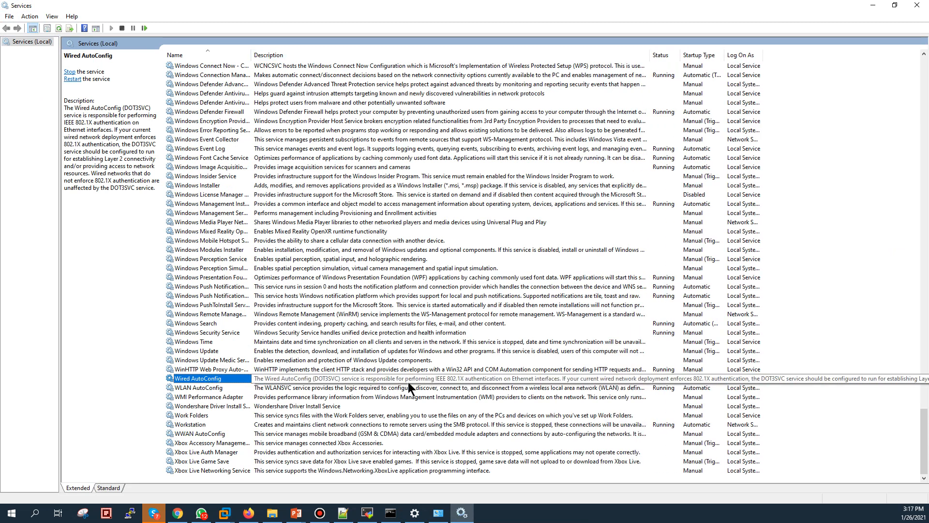
right_click(211, 379)
click(260, 470)
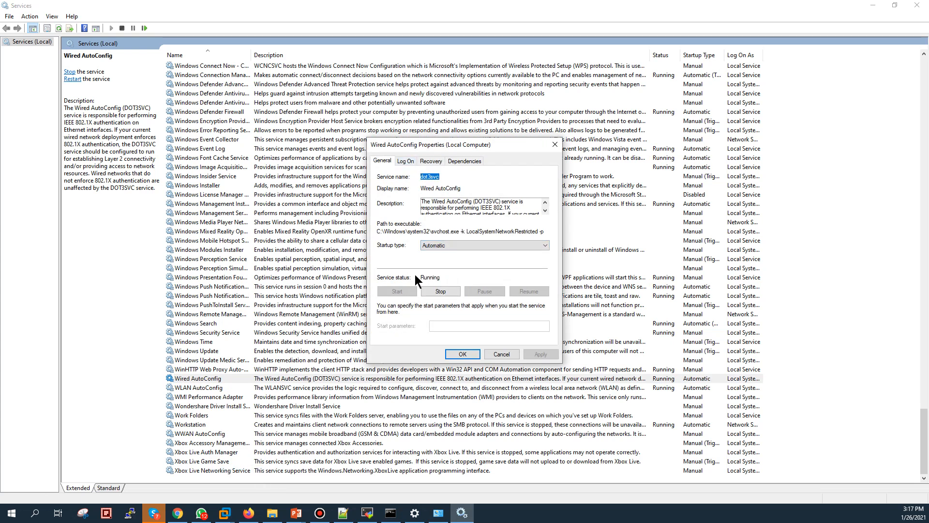
click(498, 354)
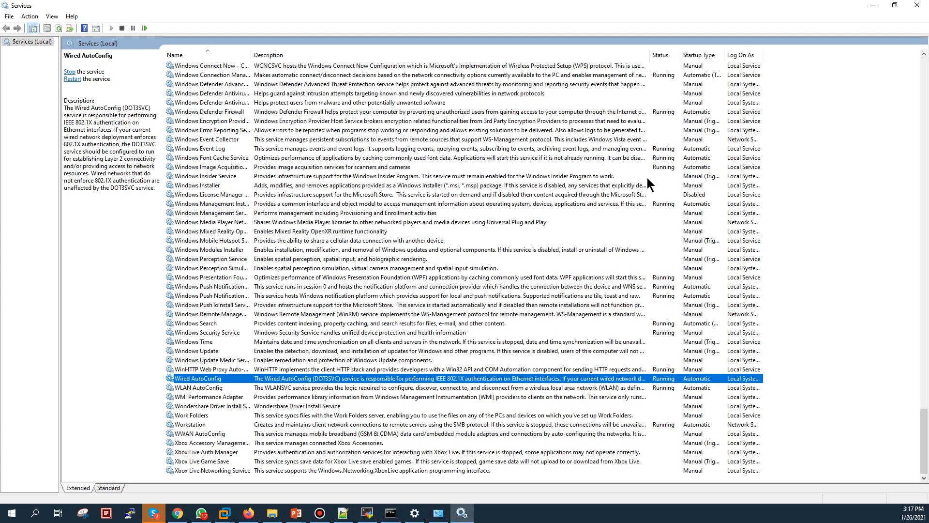
click(872, 5)
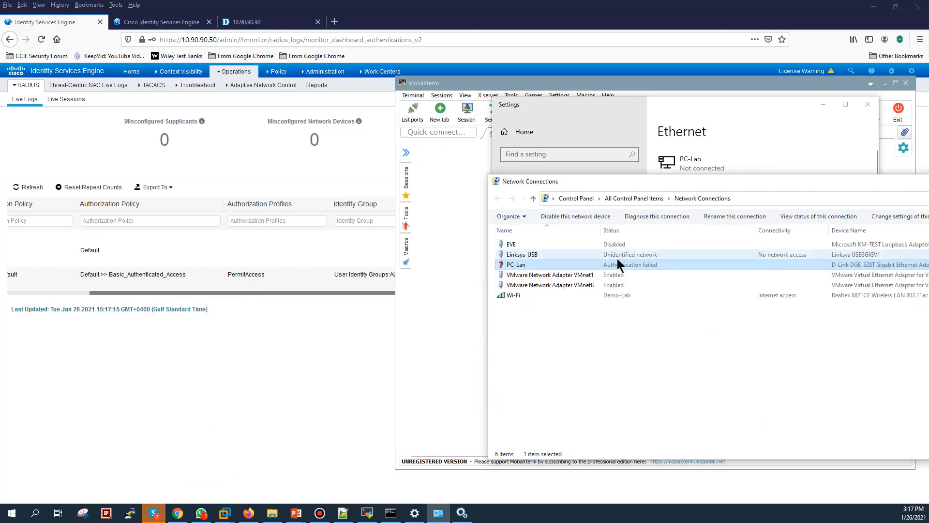
Step: Open the PC-Lan adapter's authentication settings and review the Protected EAP properties, including server certificate validation, without changing them
right_click(517, 266)
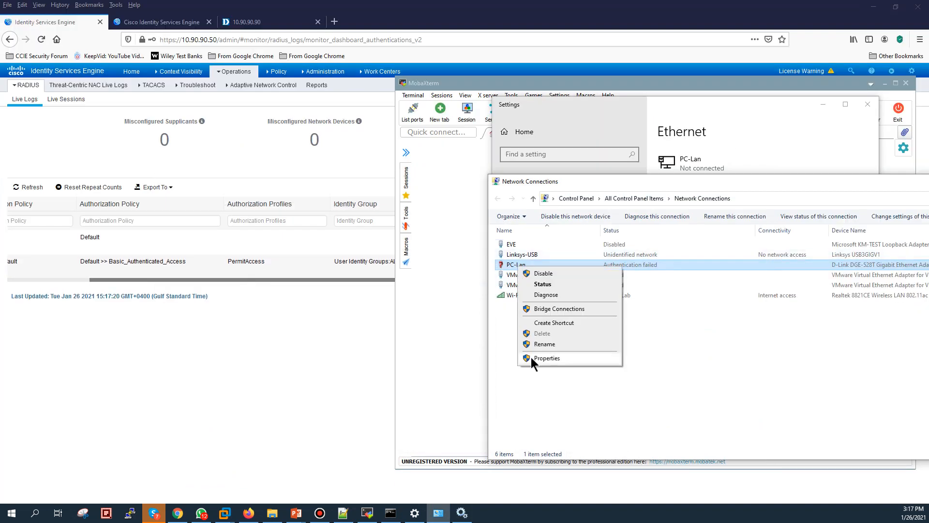
click(532, 358)
right_click(516, 266)
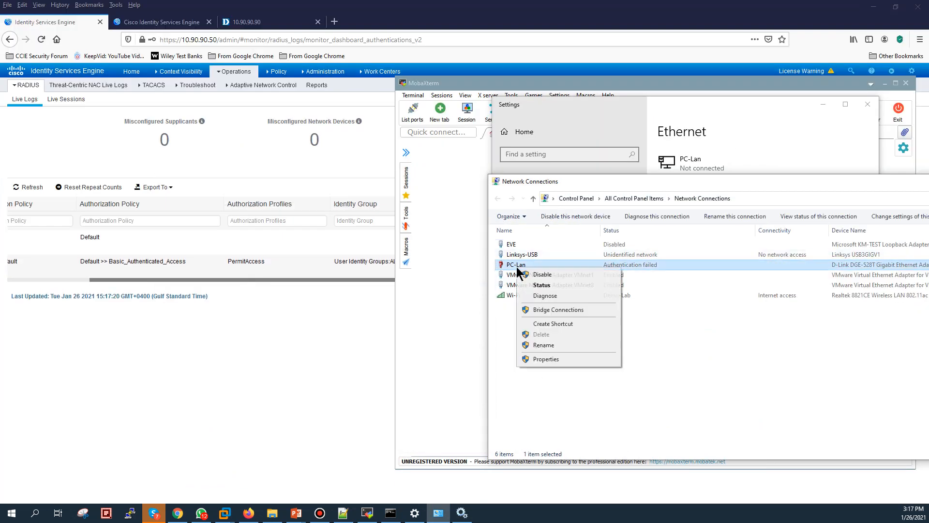
click(546, 358)
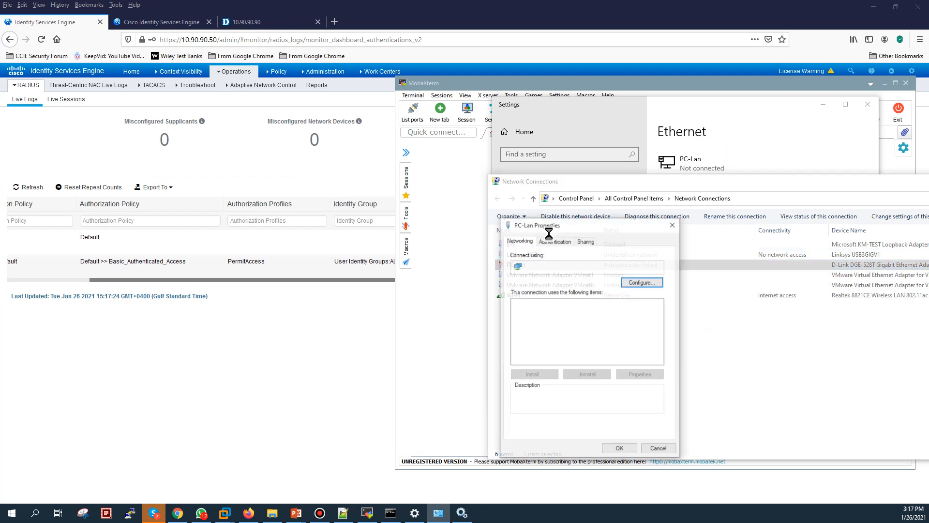
click(549, 240)
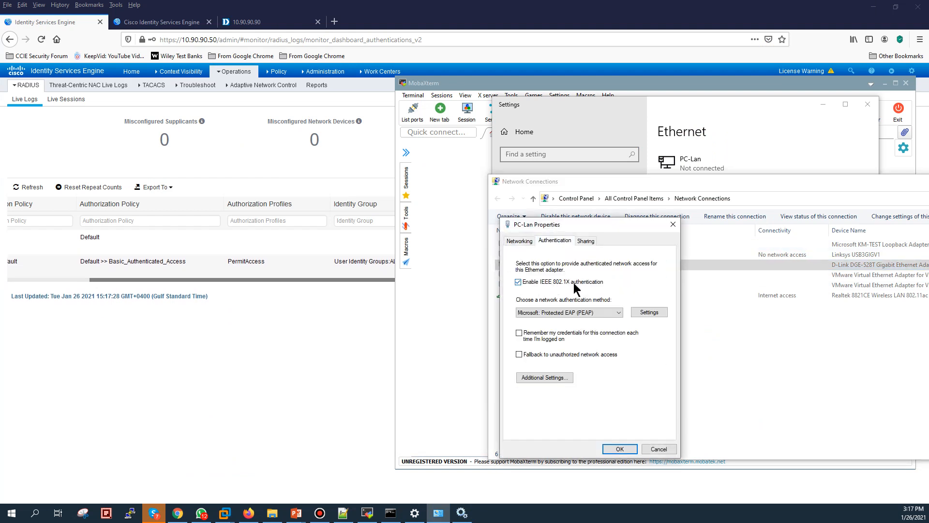
click(647, 312)
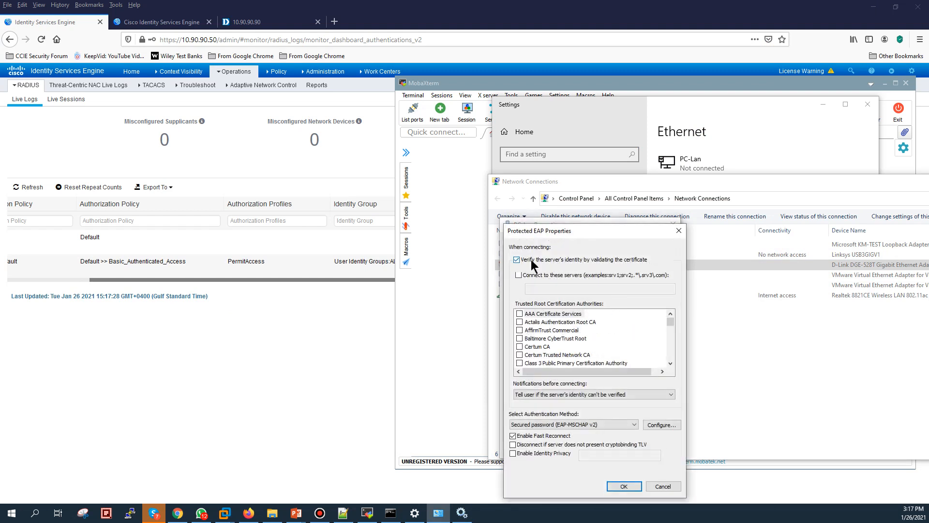
click(654, 487)
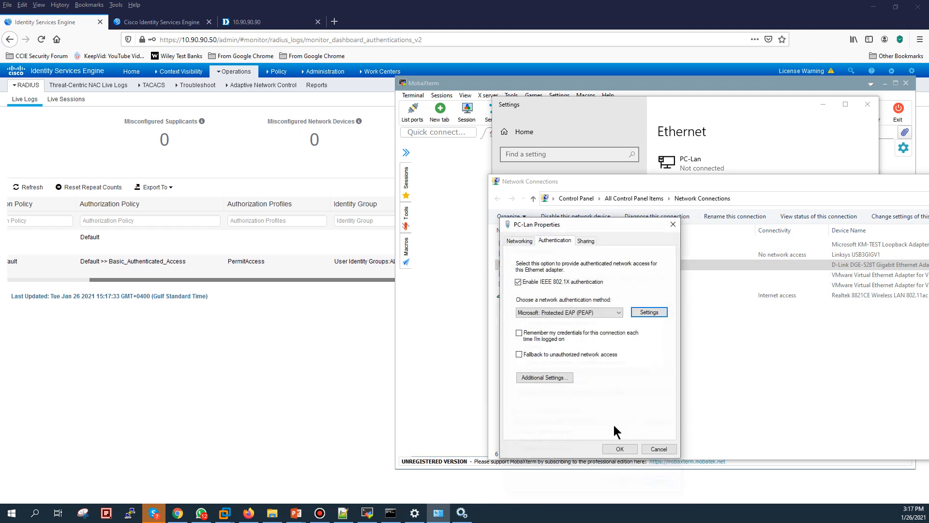
Step: Replace the PC-Lan adapter's 802.1X user authentication credentials with username v36 and the account password, and save the adapter settings
click(560, 378)
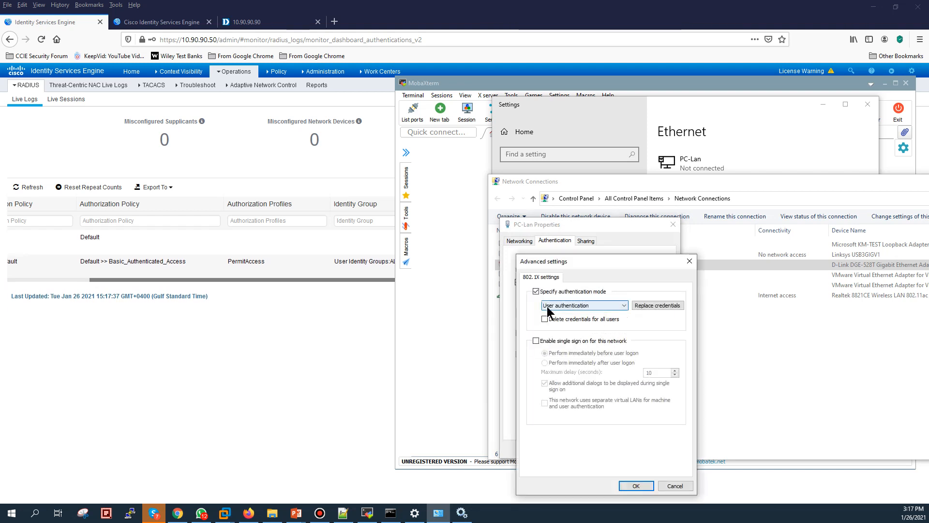
click(652, 305)
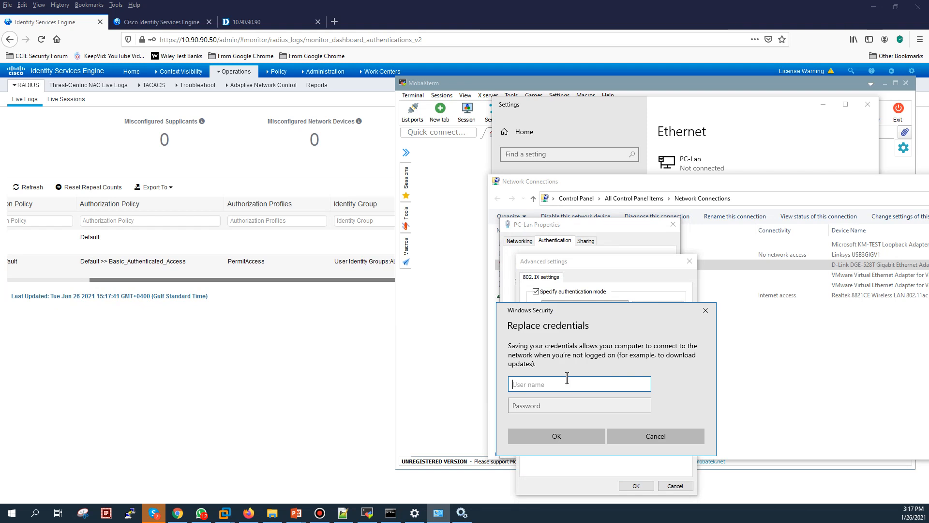
text(v)
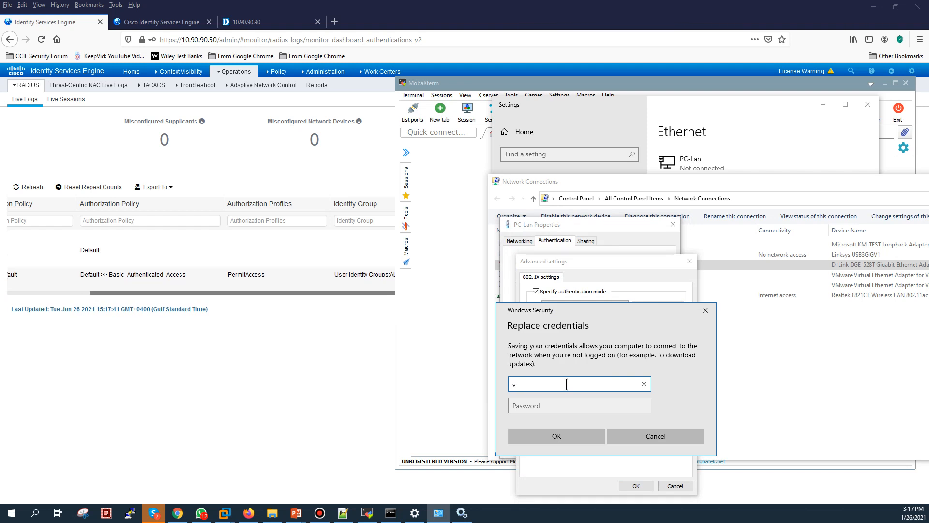
text(36)
key(Tab)
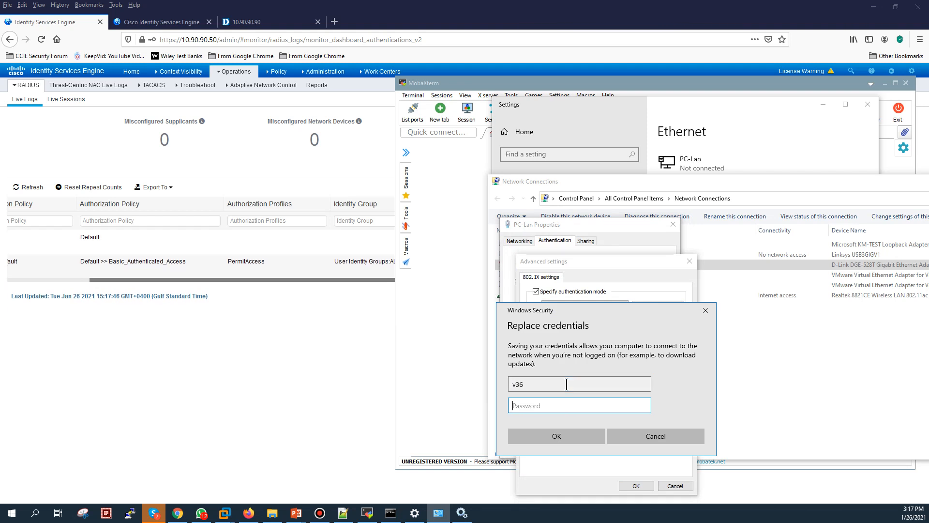
text(******)
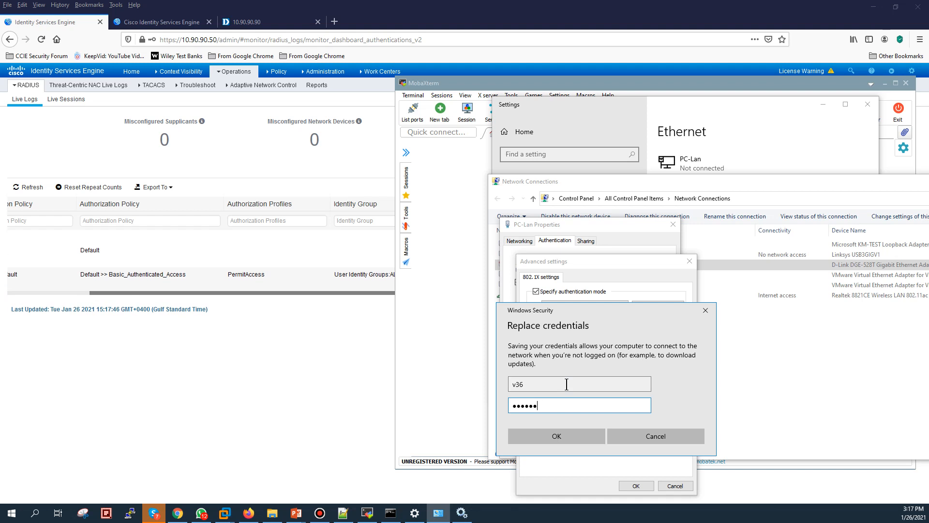
text(***)
key(Return)
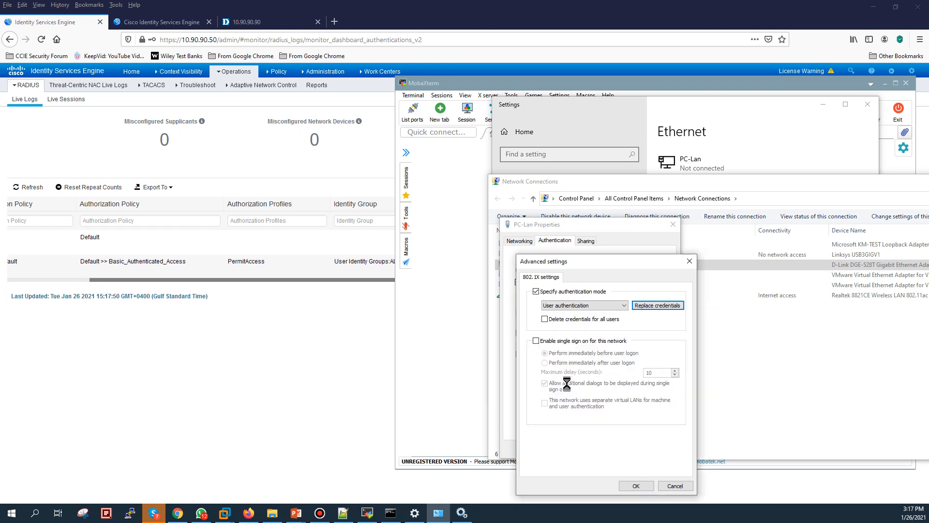
click(632, 484)
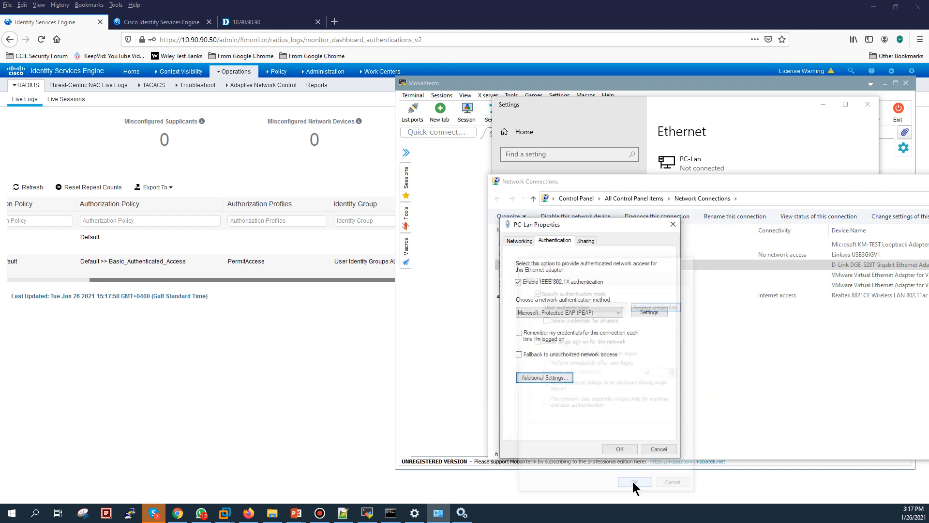
click(620, 449)
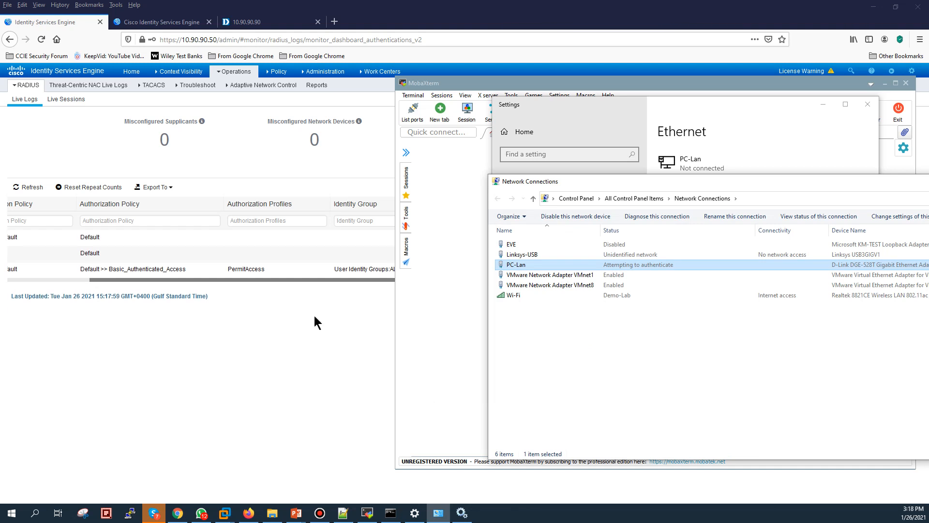
Step: Switch to the Command Prompt window and reconnect to the switch at 10.90.90.36 over Telnet
click(399, 513)
click(473, 322)
key(Return)
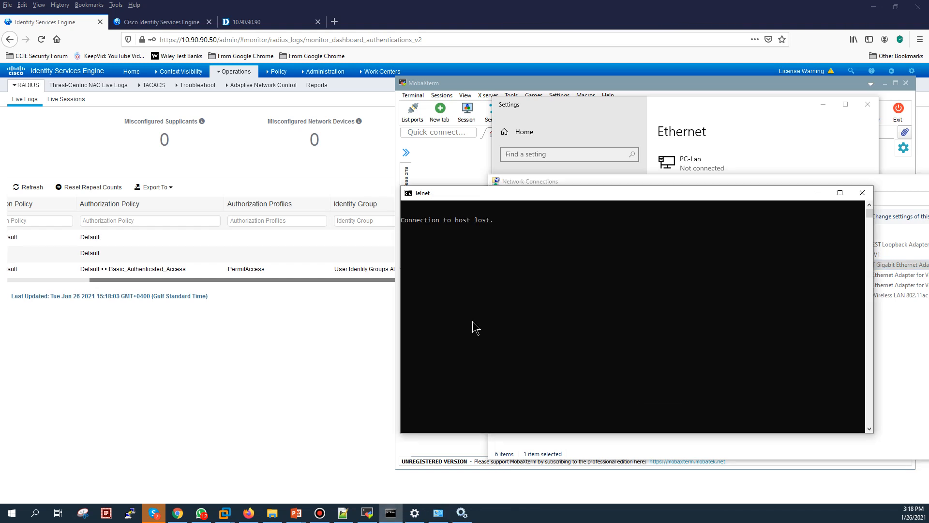
key(Return)
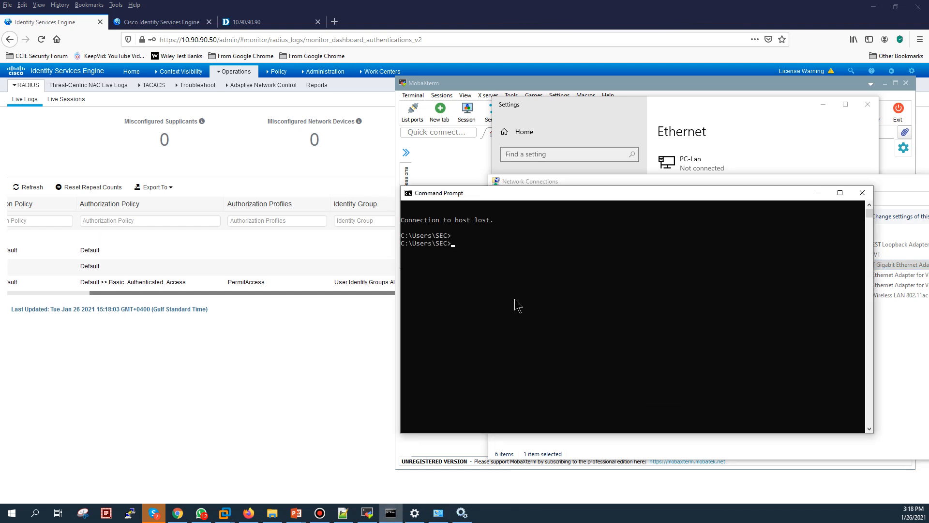
key(Up)
key(Return)
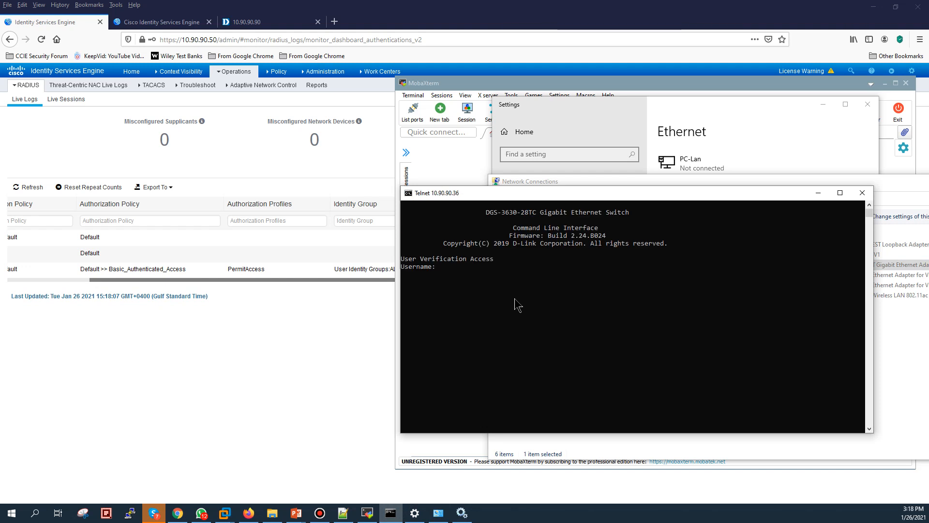
Step: Log in to the switch's Telnet session as wireduser with the account password
text(wire)
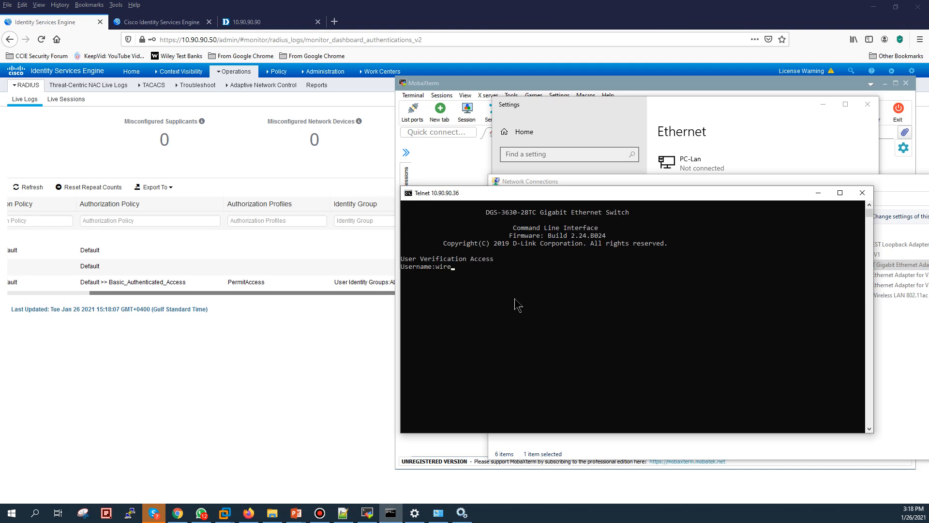
text(duser)
key(Return)
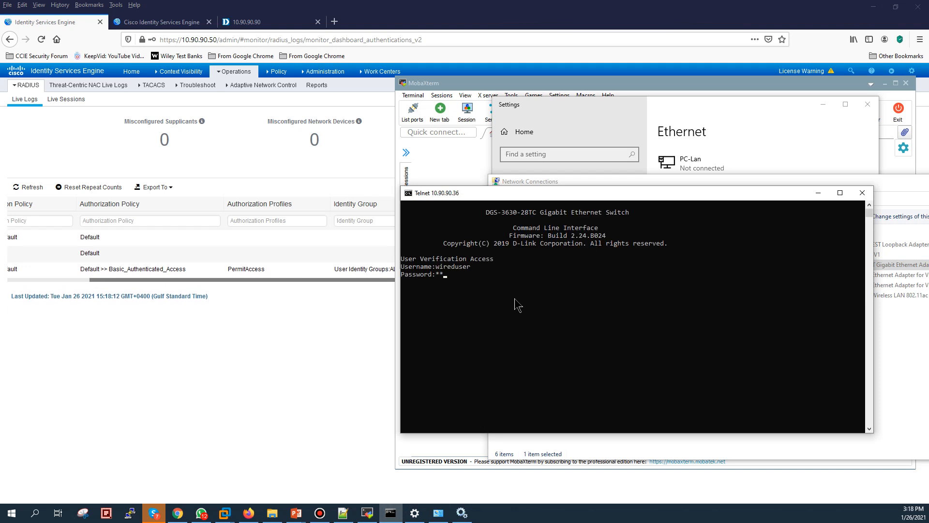
text(*********)
key(Return)
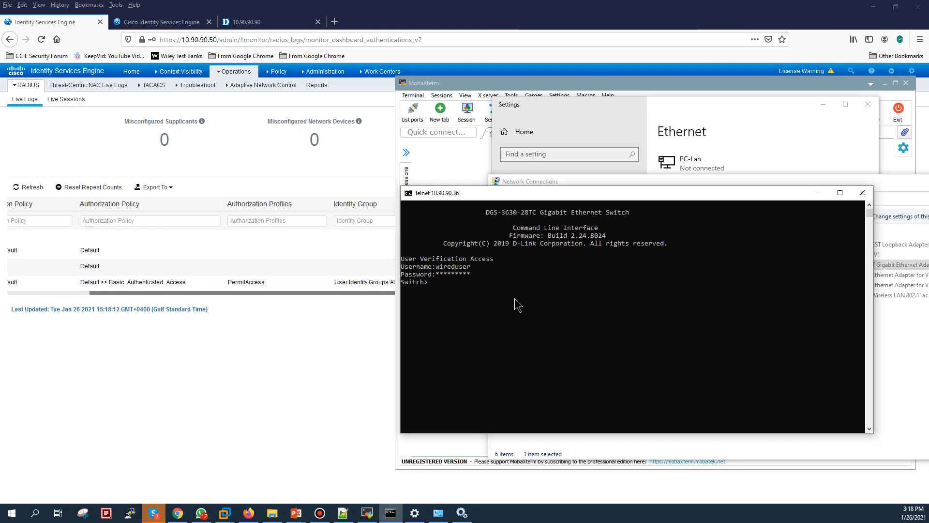
Step: Enter privileged mode on the switch with the enable command and the enable password
text(ean)
key(Tab)
text(e)
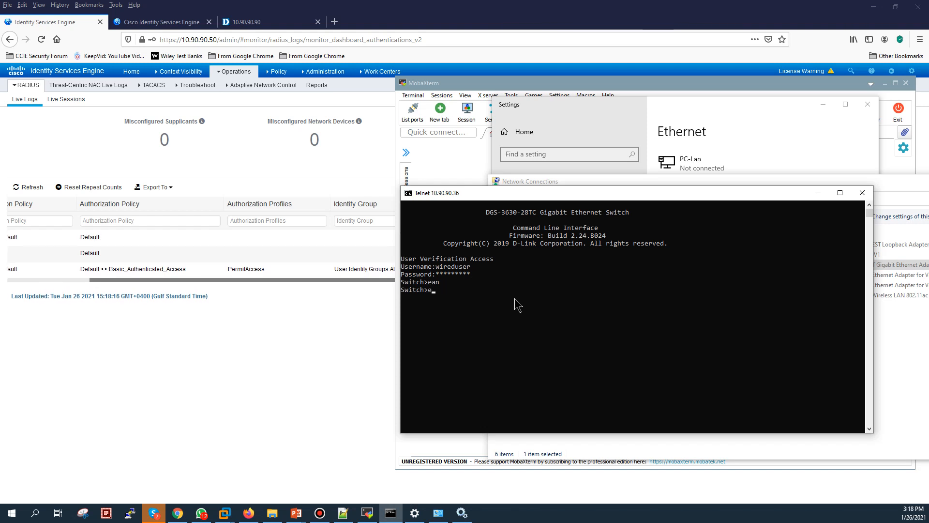
text(n)
key(Tab)
key(Return)
text(*********)
key(Return)
key(Return)
key(Return)
key(Return)
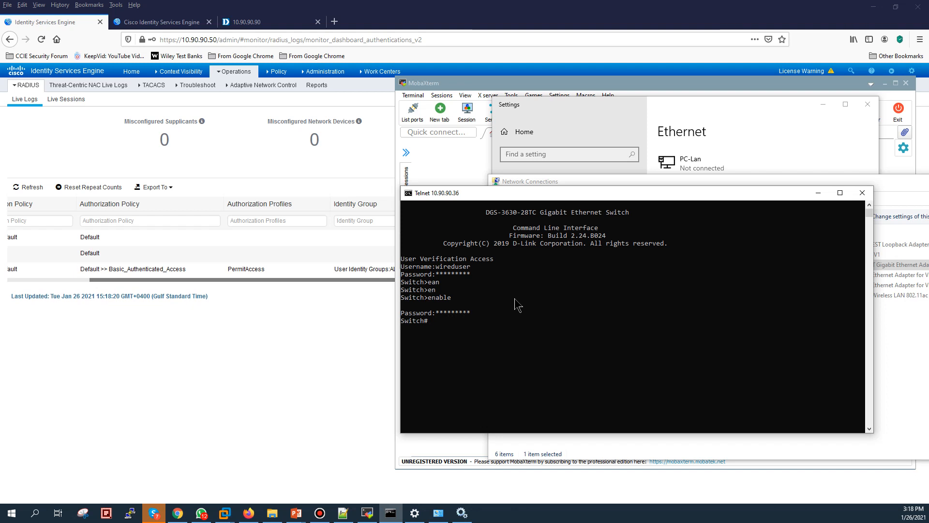
Step: List the switch's logged-in users with show users, and review the authentication records in the ISE RADIUS live logs
text(show user)
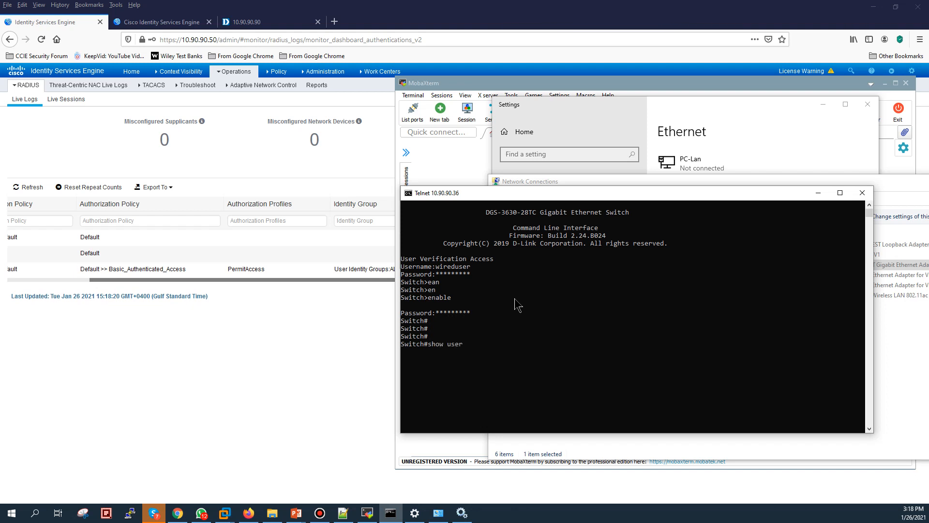
key(Tab)
key(Return)
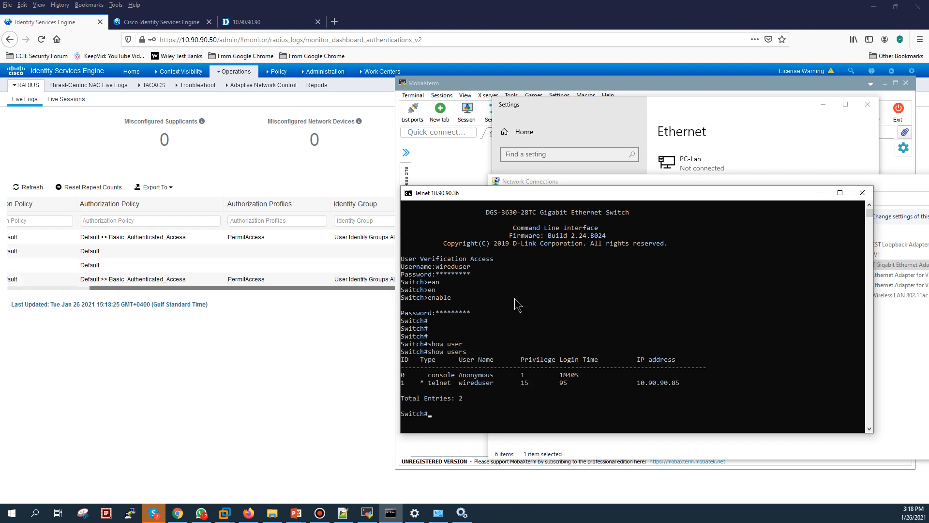
drag(313, 290, 182, 283)
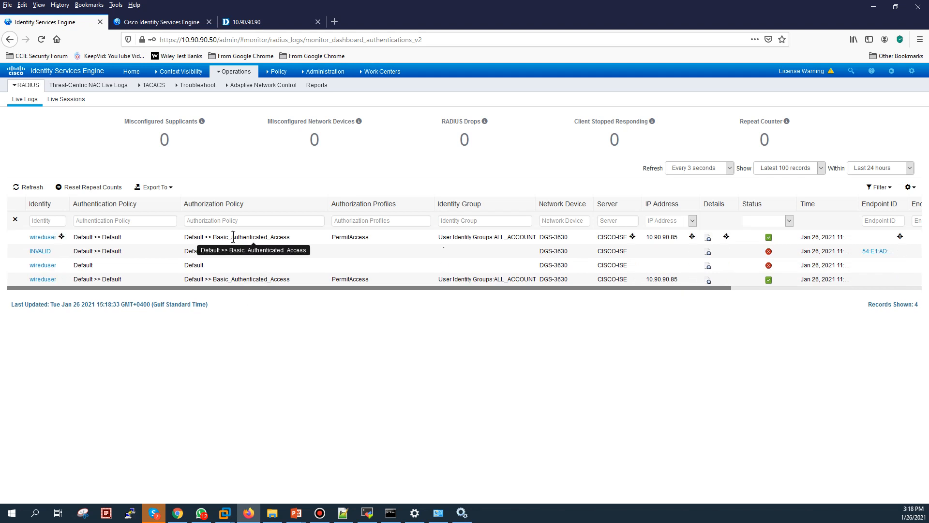
Step: Switch to Network Connections and check the status of the PC-Lan adapter
click(438, 513)
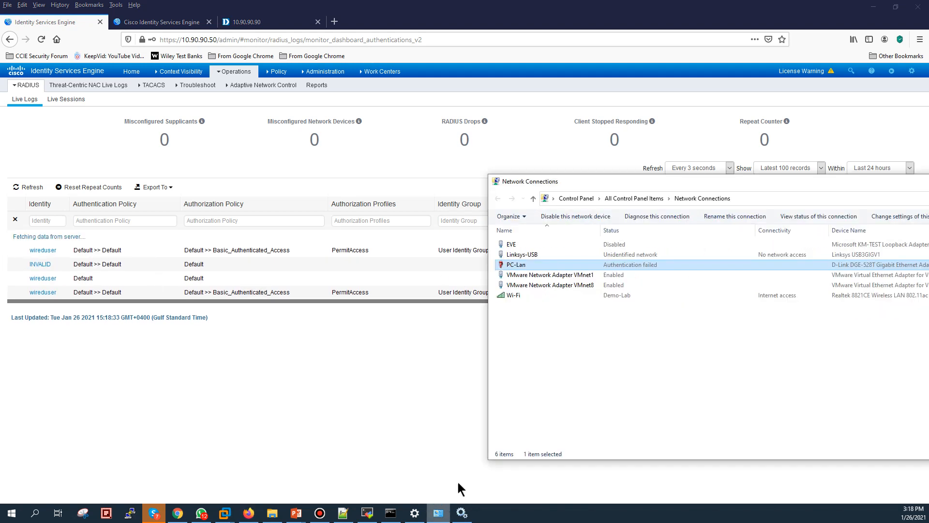
right_click(513, 265)
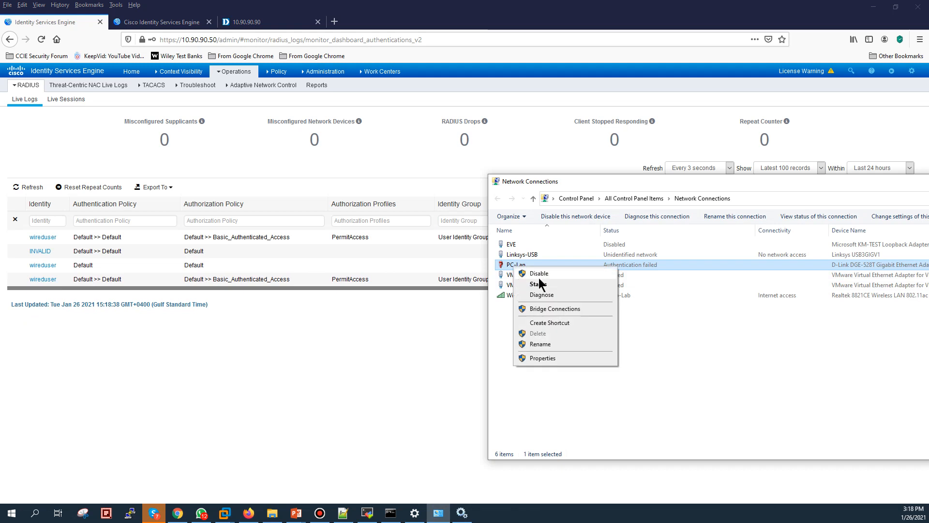
click(539, 284)
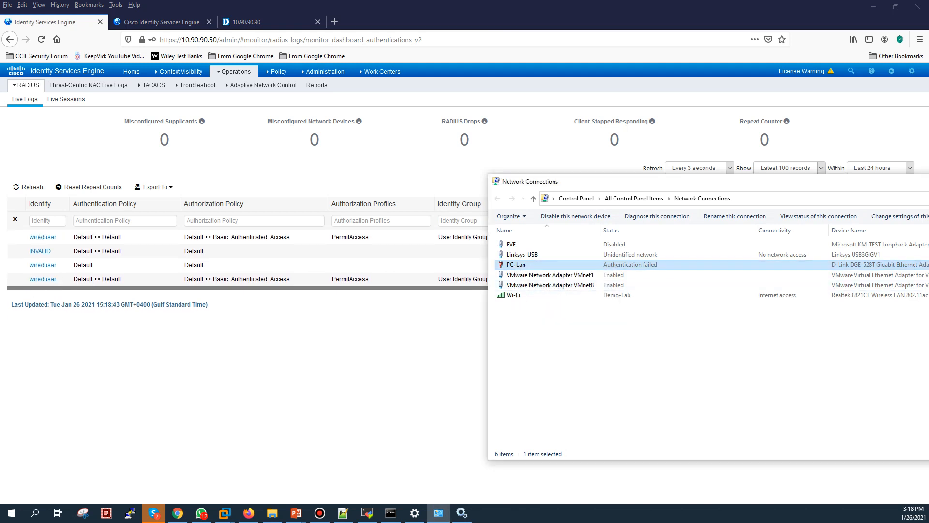
Step: Return to the switch's Telnet session and run show authentication sessions
key(alt+Tab)
click(630, 314)
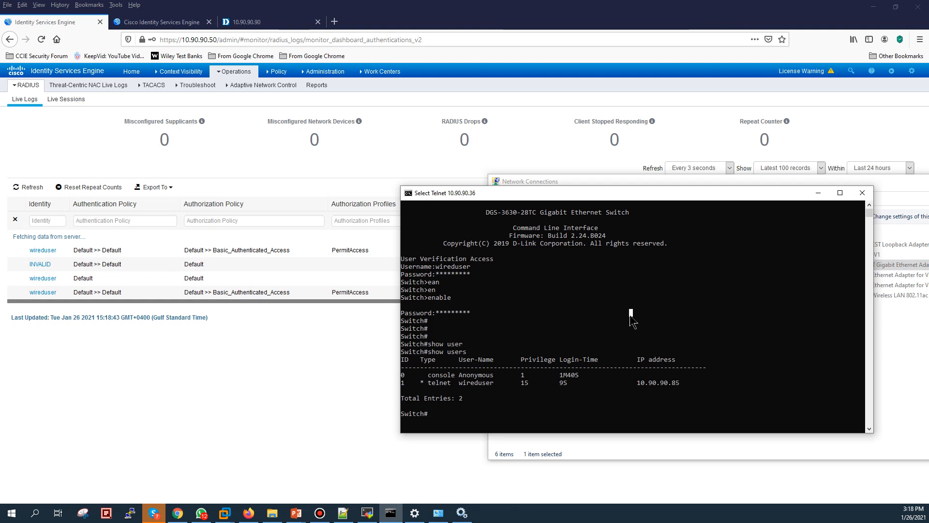
key(Return)
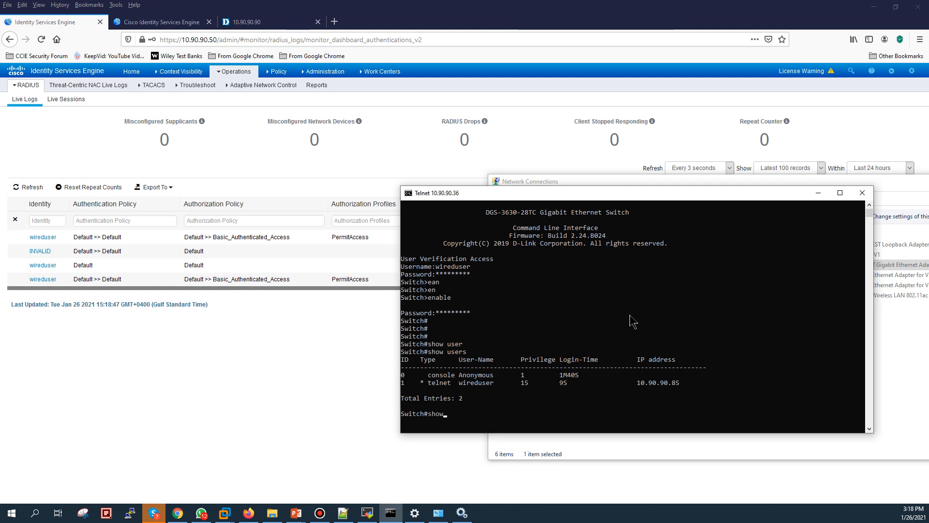
text(show auth)
key(Tab)
text(s)
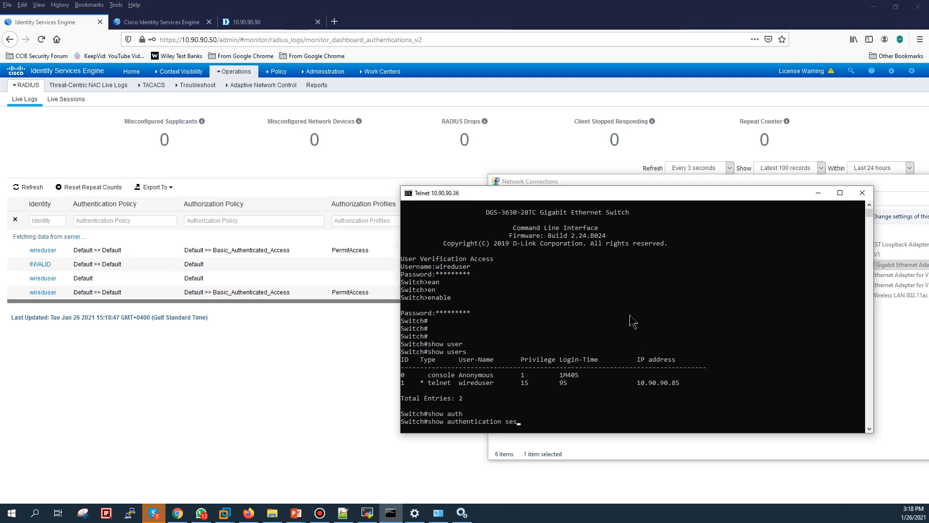
text(es)
key(Tab)
key(Return)
key(Return)
key(Return)
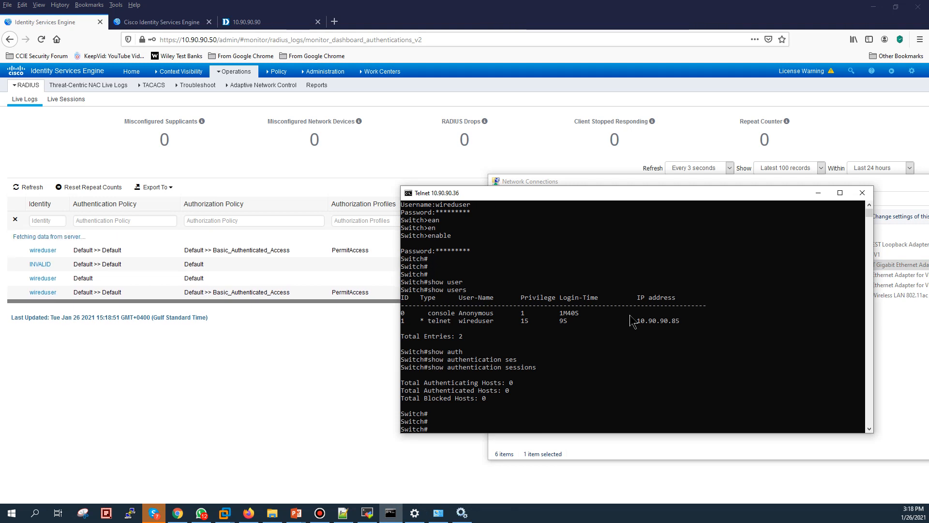
Step: Open the additional 802.1X authentication settings of the PC-Lan adapter in Network Connections
click(740, 178)
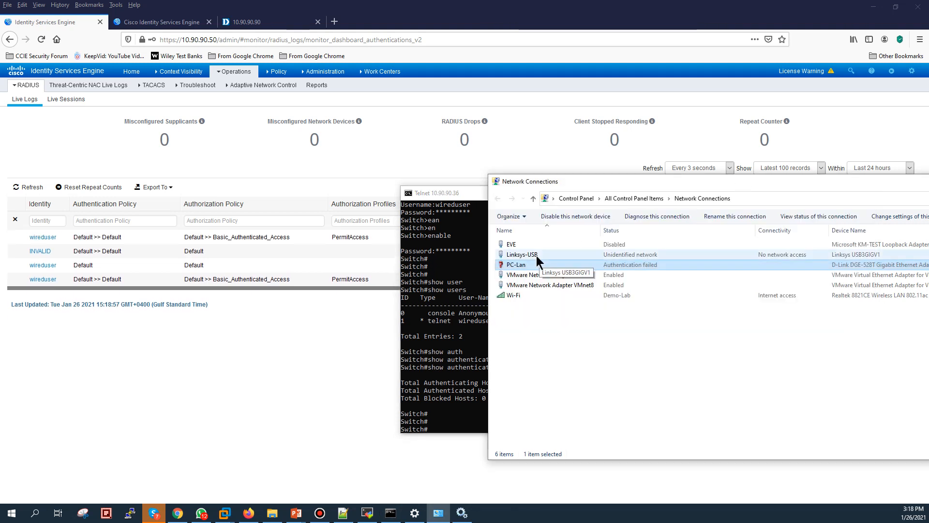
right_click(522, 264)
click(560, 359)
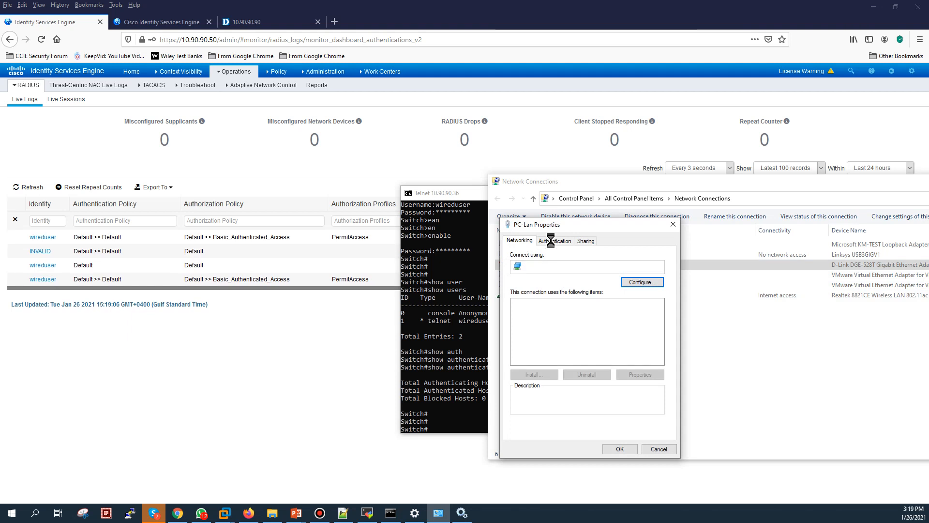
click(551, 240)
click(556, 373)
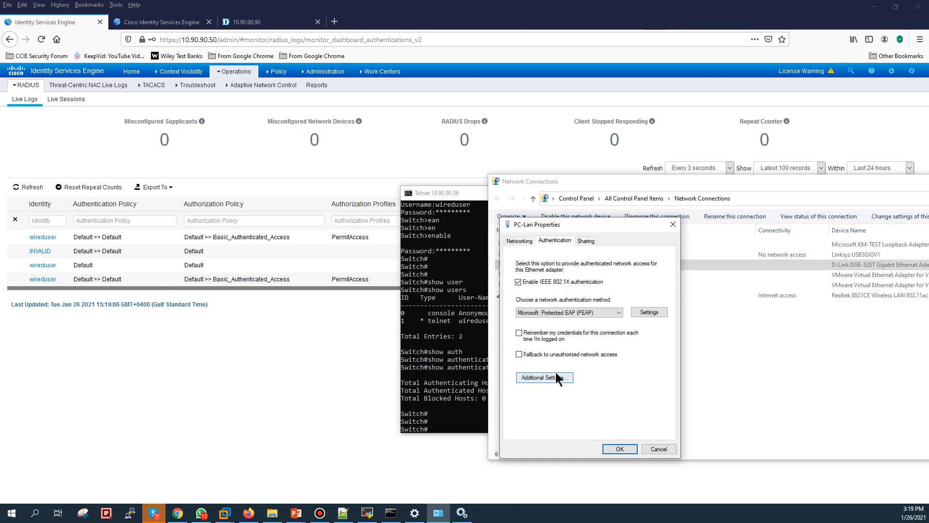
Step: Replace the PC-Lan adapter's user authentication credentials with username v36 and the account password, and save the adapter properties
click(632, 305)
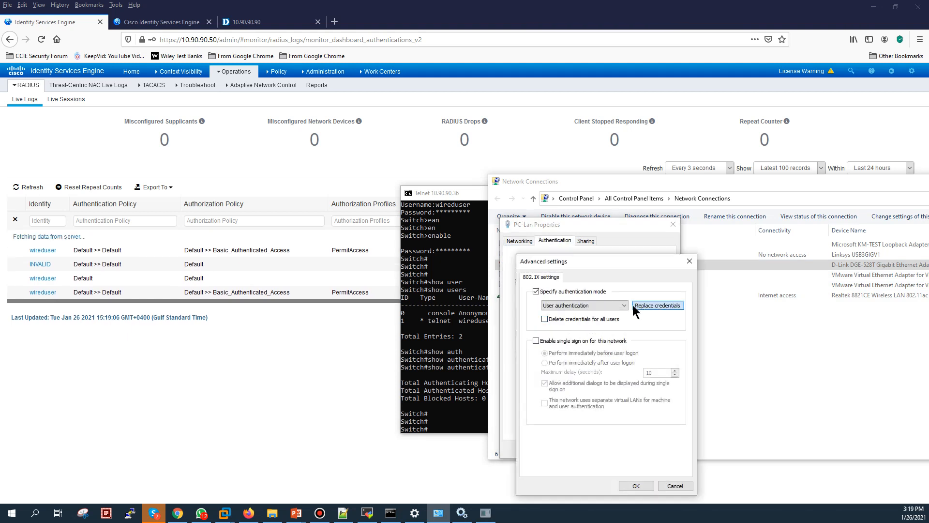
text(v36)
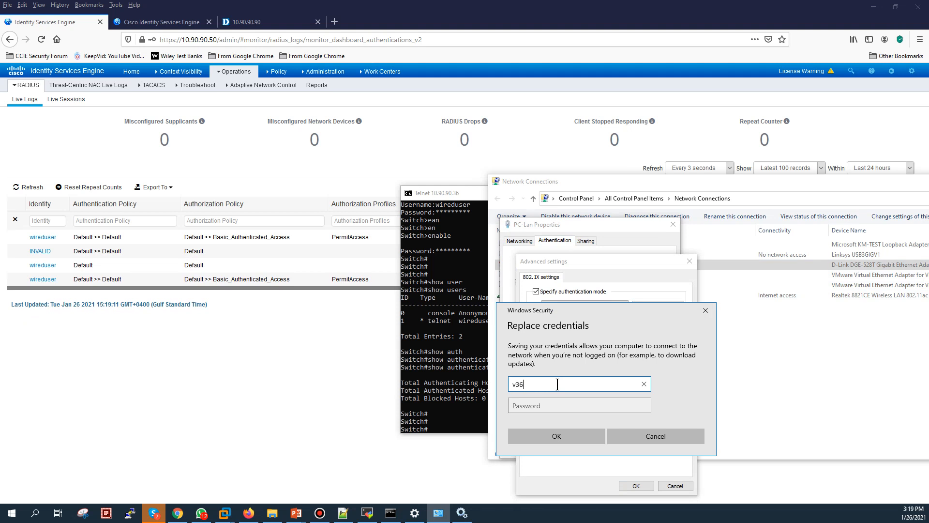
text(6)
key(BackSpace)
key(Tab)
text(••)
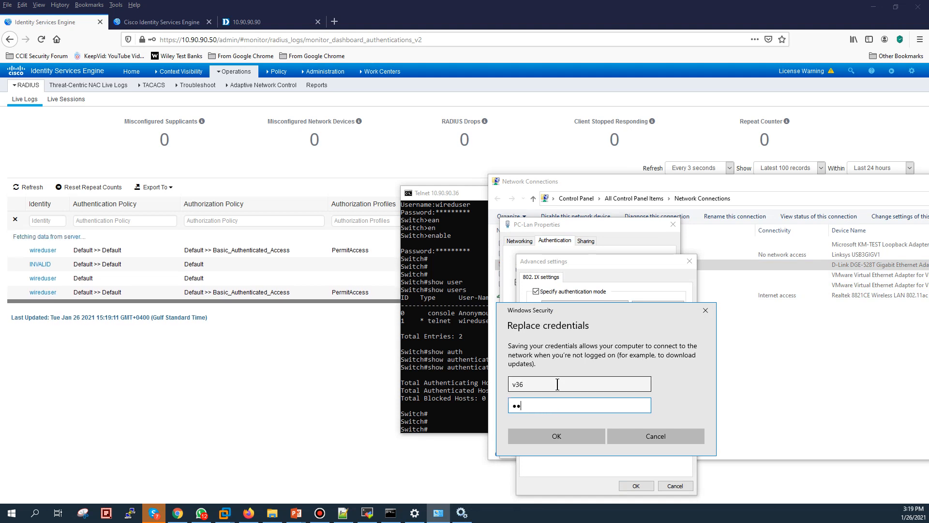
text(•••••)
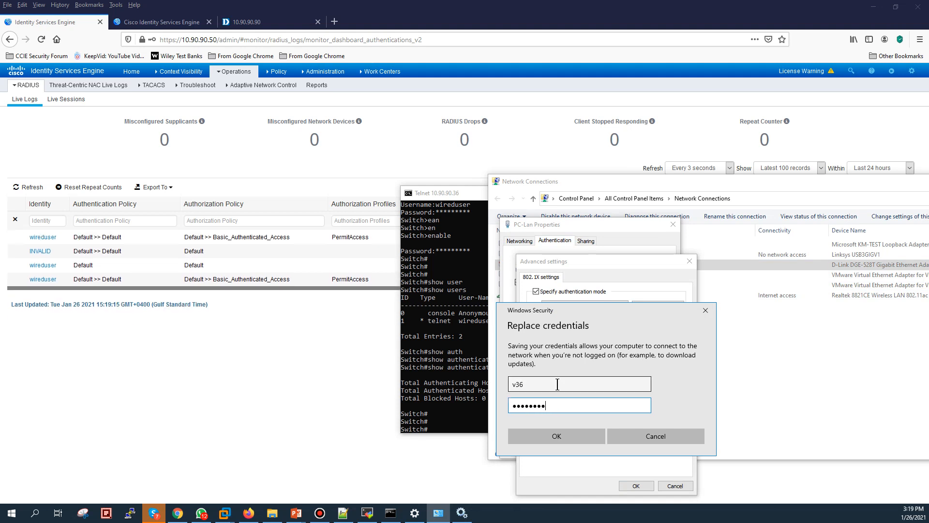
click(574, 432)
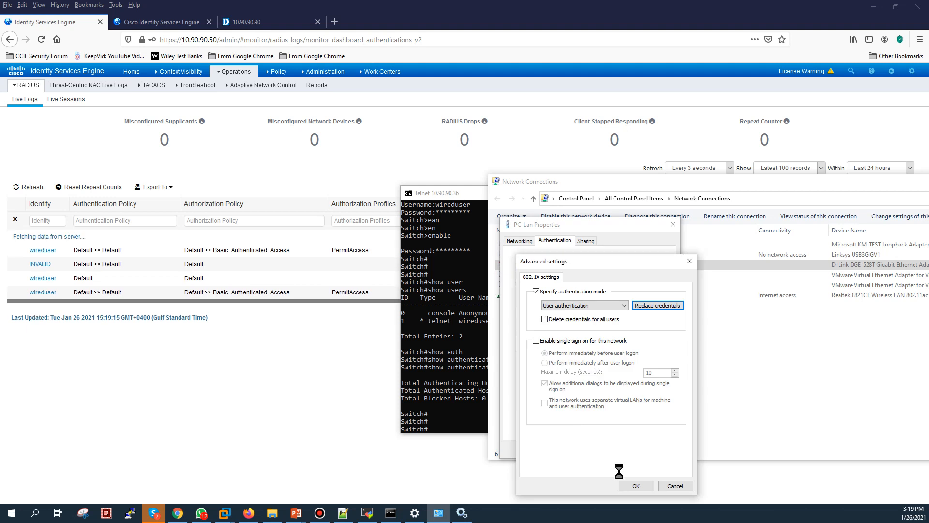
click(636, 485)
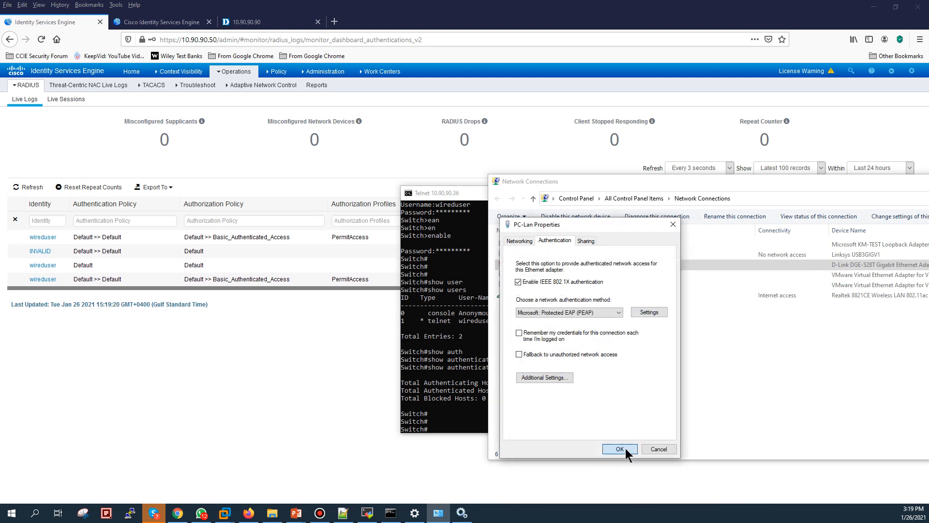
click(625, 450)
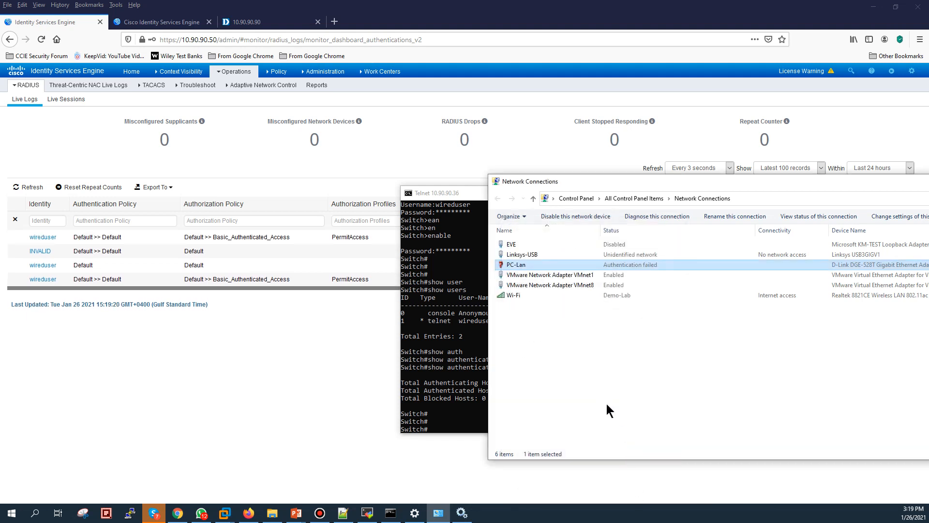
Step: Go back to the Telnet session and list the switch's authentication sessions after the credential change
right_click(605, 376)
click(630, 412)
key(alt+Tab)
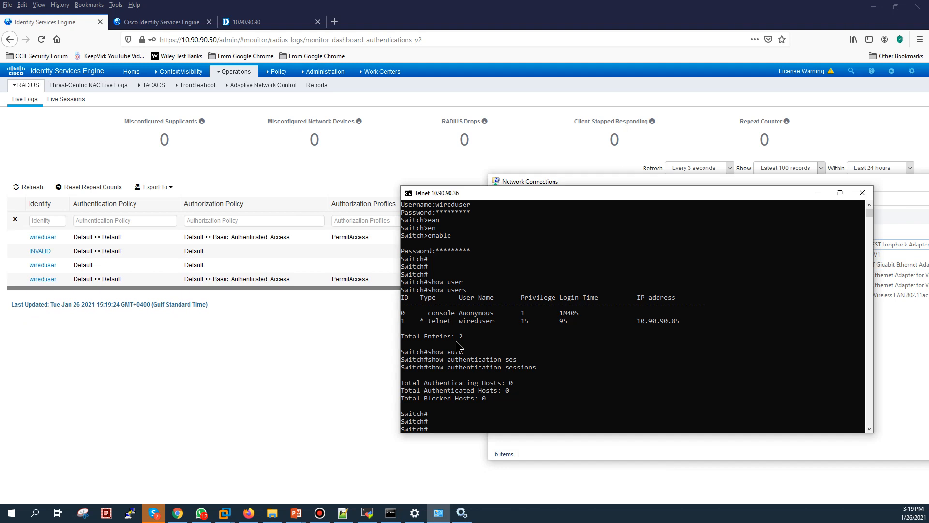
key(Up)
key(Return)
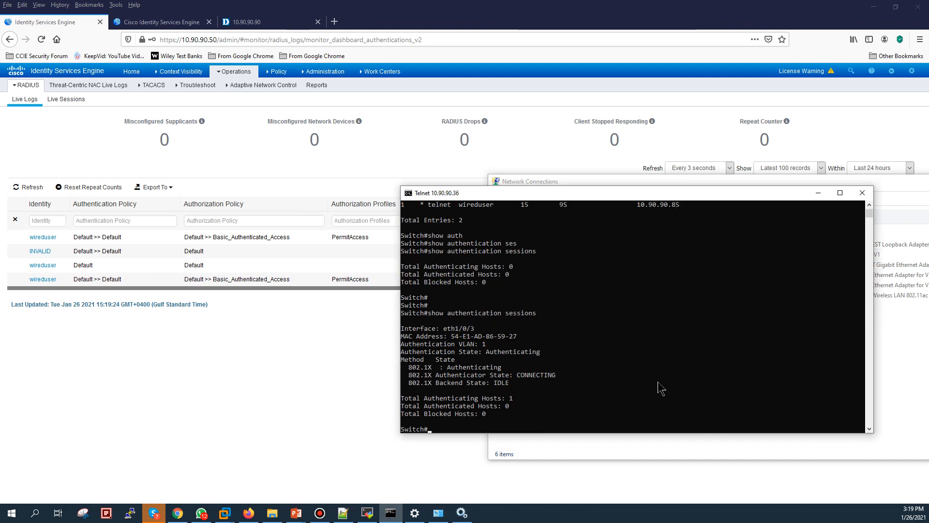
Step: Rerun show authentication sessions repeatedly to monitor the 802.1X authentication state of the client on eth1/0/3
click(607, 390)
key(Up)
key(Return)
key(Up)
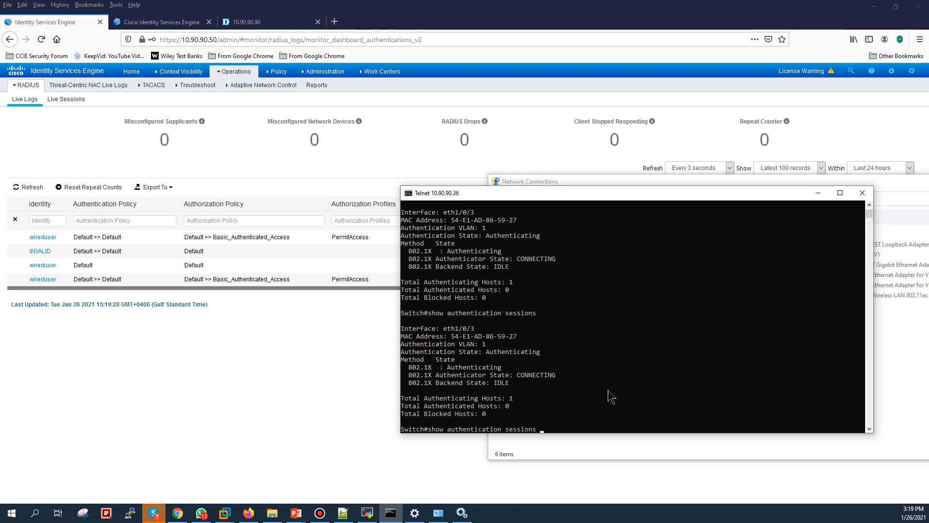
key(Return)
key(Up)
key(Return)
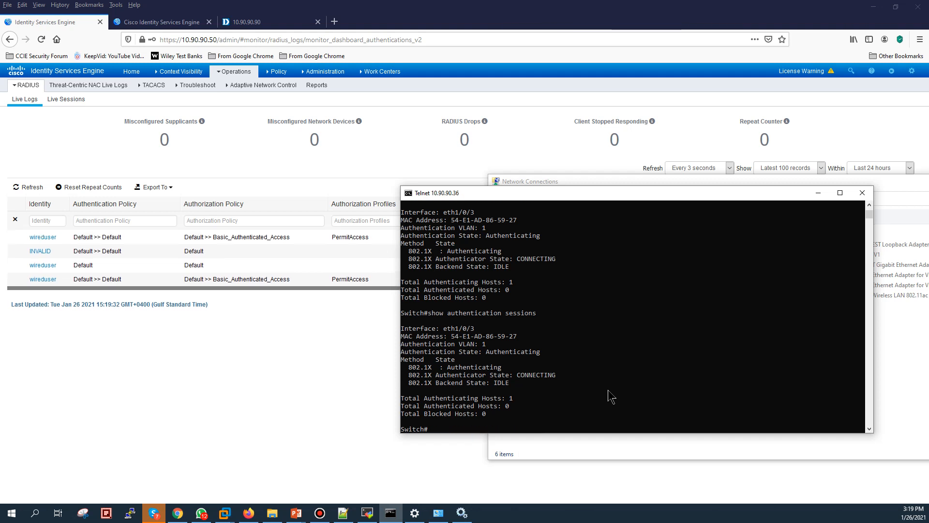
key(Up)
key(Return)
key(Up)
key(Return)
key(Up)
key(Return)
key(Up)
key(Return)
key(Up)
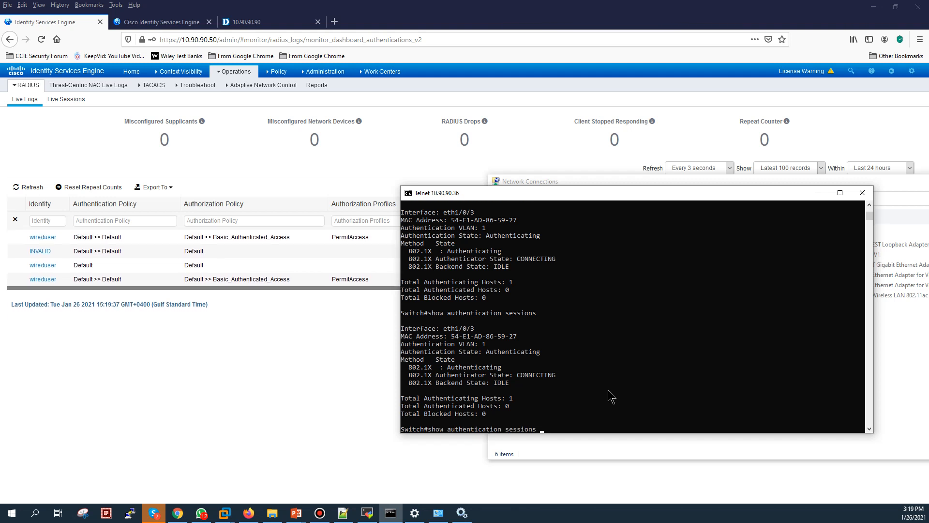
key(Return)
key(Up)
key(Return)
key(Up)
key(Return)
key(Up)
key(Return)
key(Up)
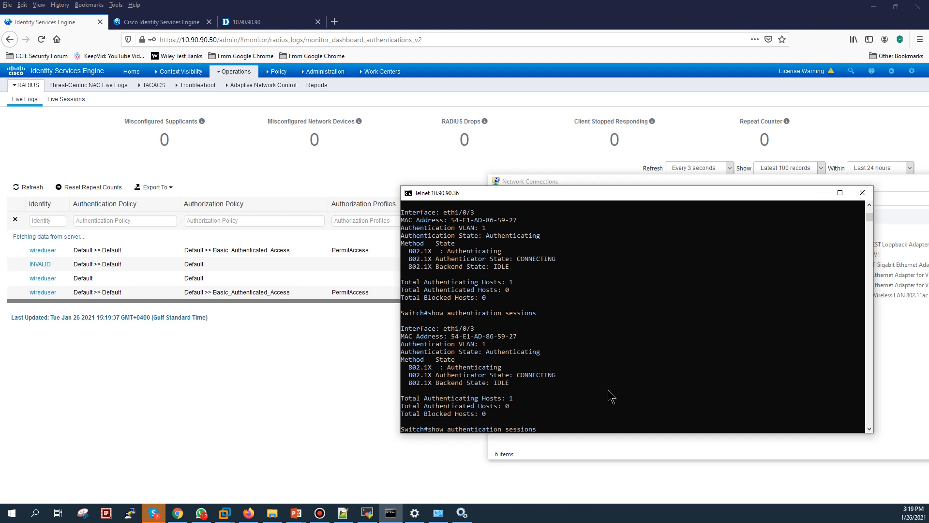
key(Return)
key(Up)
key(Down)
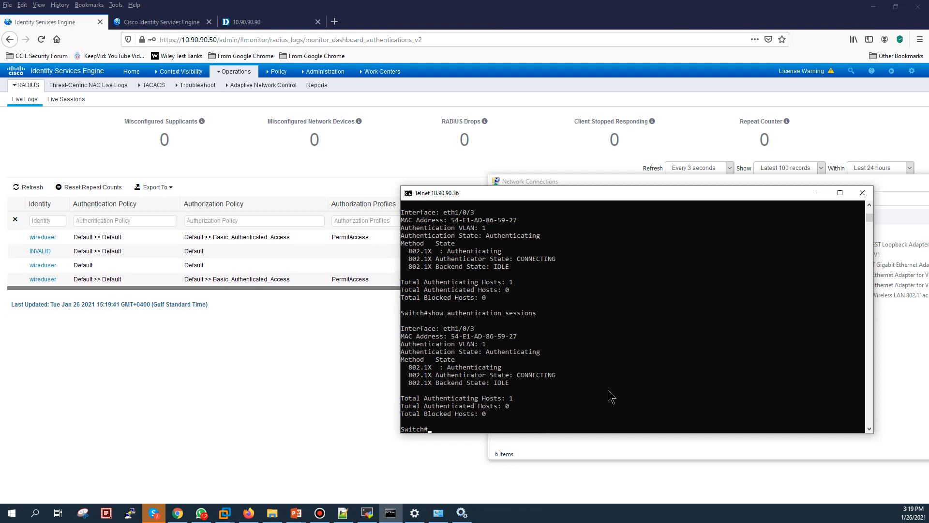
key(Return)
key(Return)
key(Return)
key(Up)
key(Return)
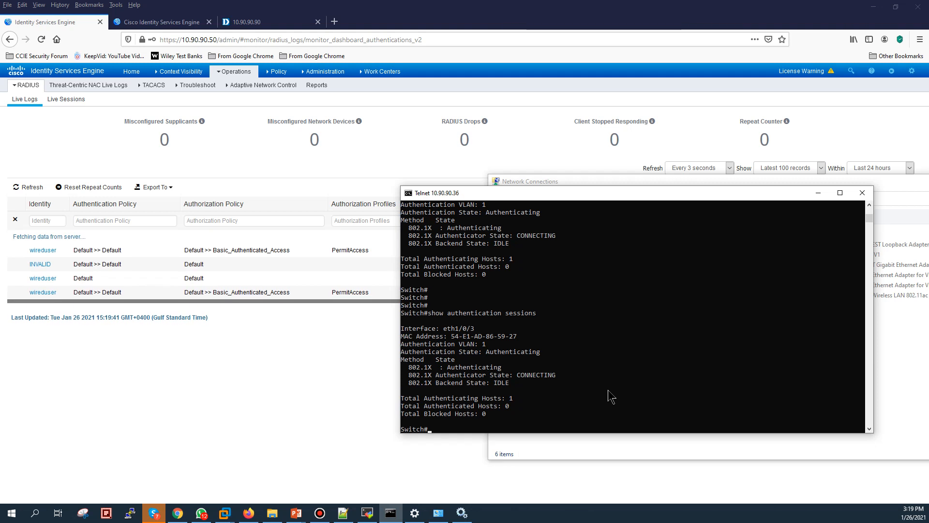
key(Up)
key(Return)
key(Up)
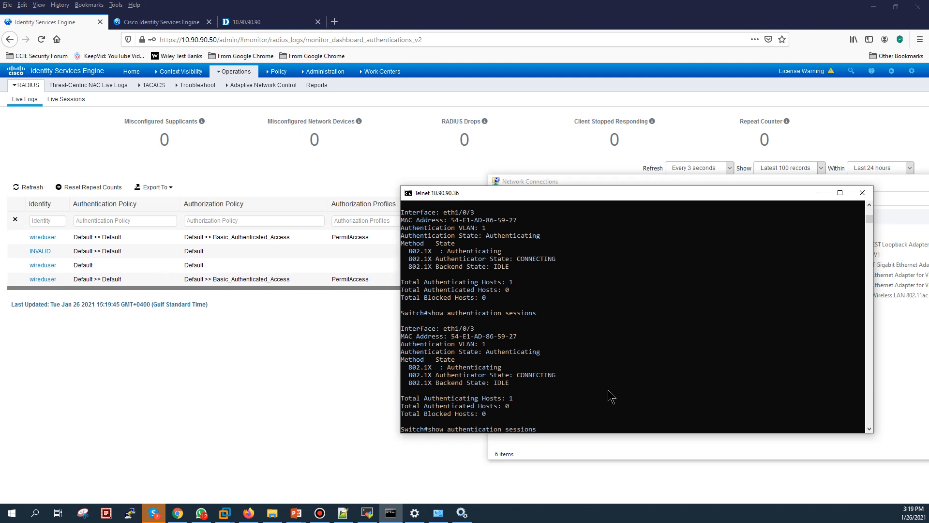
key(Return)
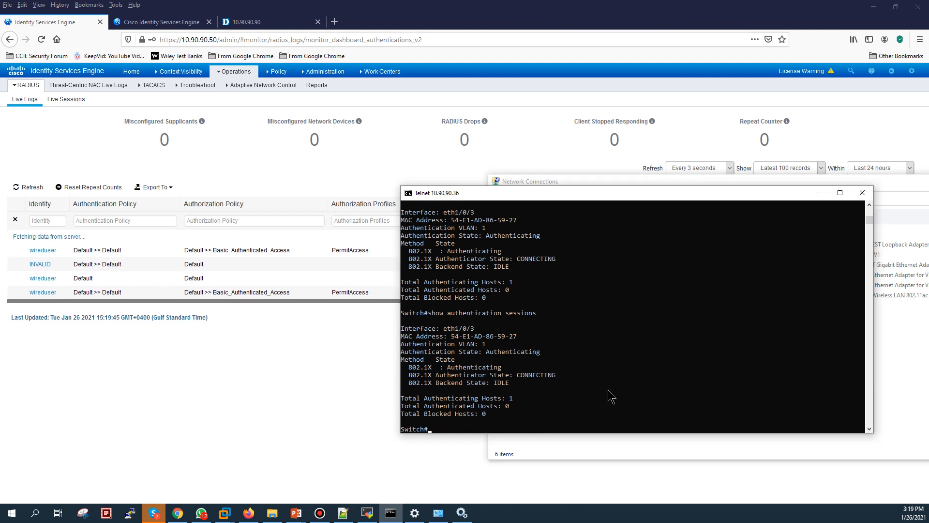
key(Up)
key(Return)
key(Up)
key(Down)
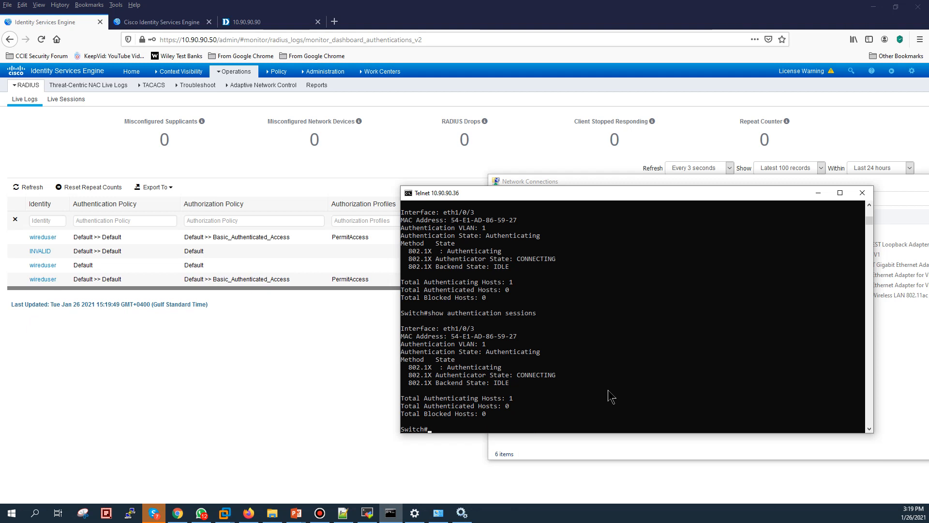
key(Up)
key(Down)
key(Up)
key(Down)
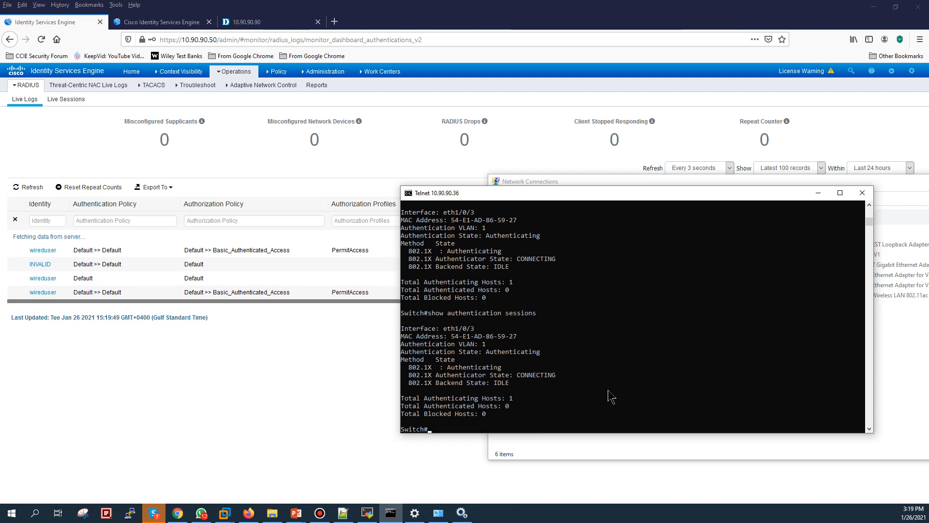
key(Up)
key(Down)
key(Up)
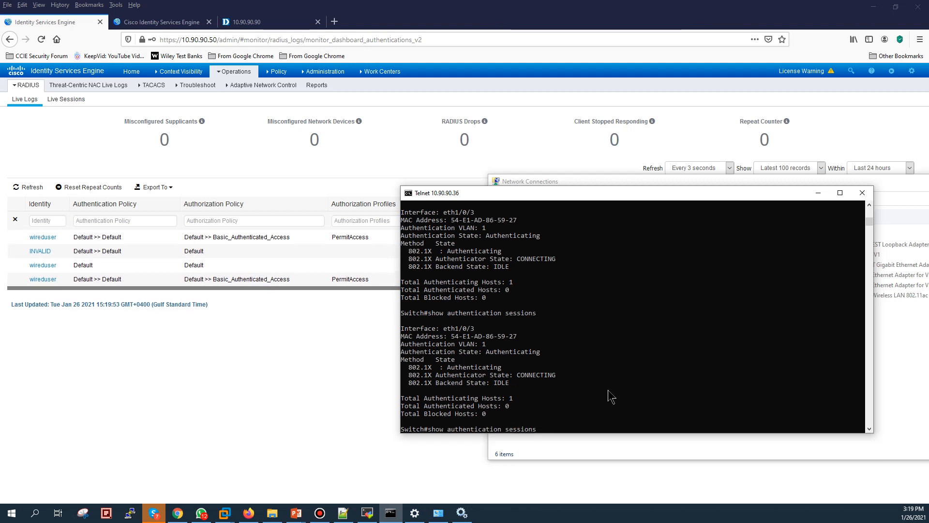
key(Down)
key(Up)
key(Down)
key(Up)
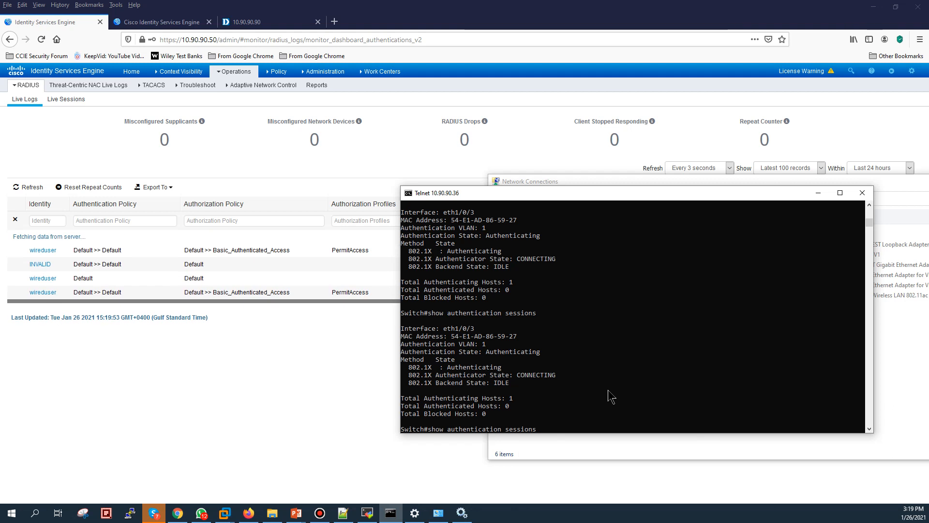
key(Down)
Step: Check the PC-Lan adapter in Network Connections, and open the Default policy set in Cisco ISE
click(624, 441)
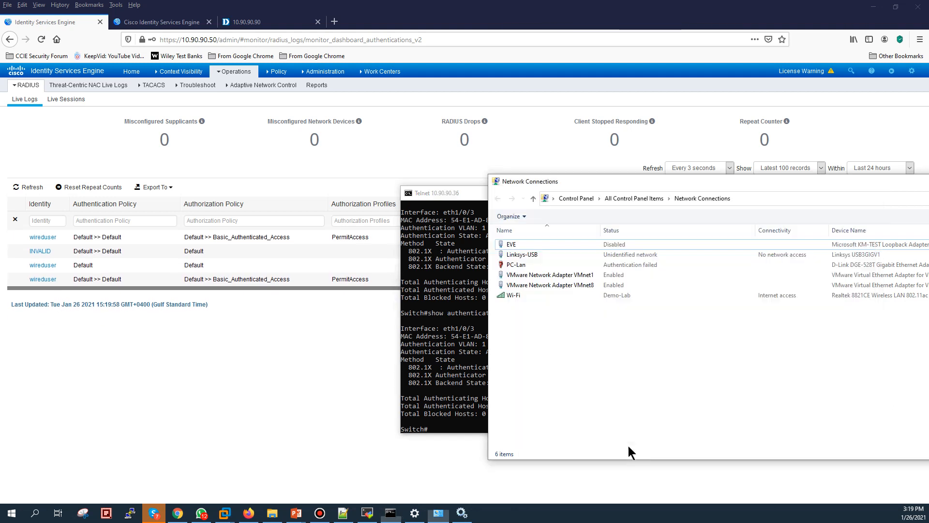
click(518, 266)
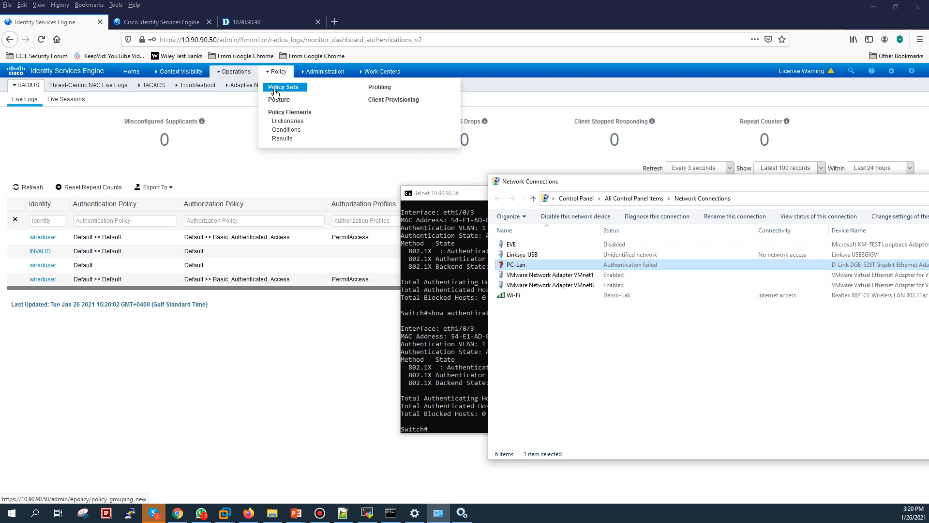
click(274, 87)
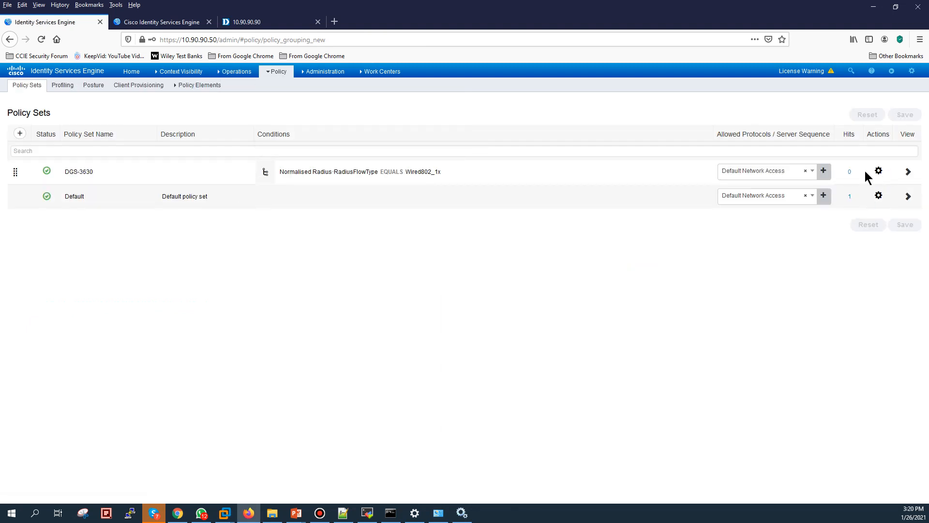
click(850, 173)
click(878, 209)
click(908, 196)
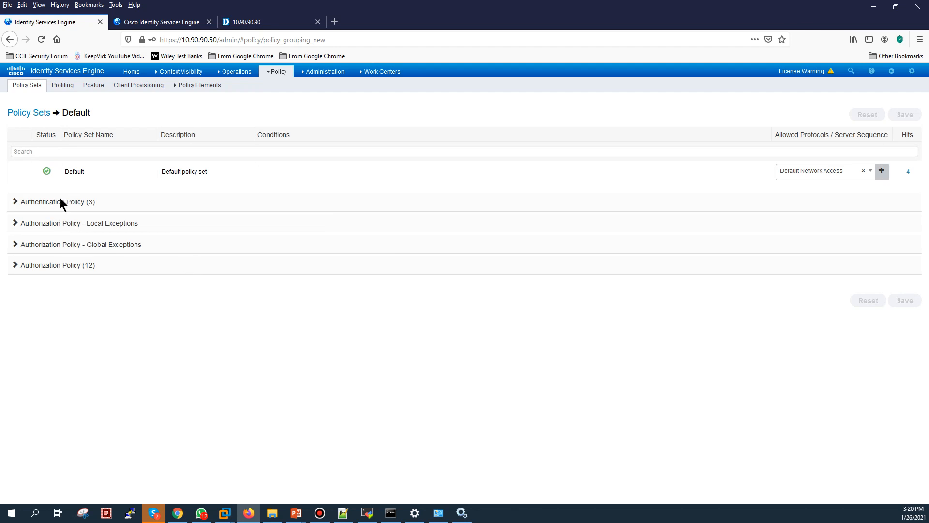
Step: Delete the Dot1X and MAB rules from the Default policy set's authentication policy
click(58, 203)
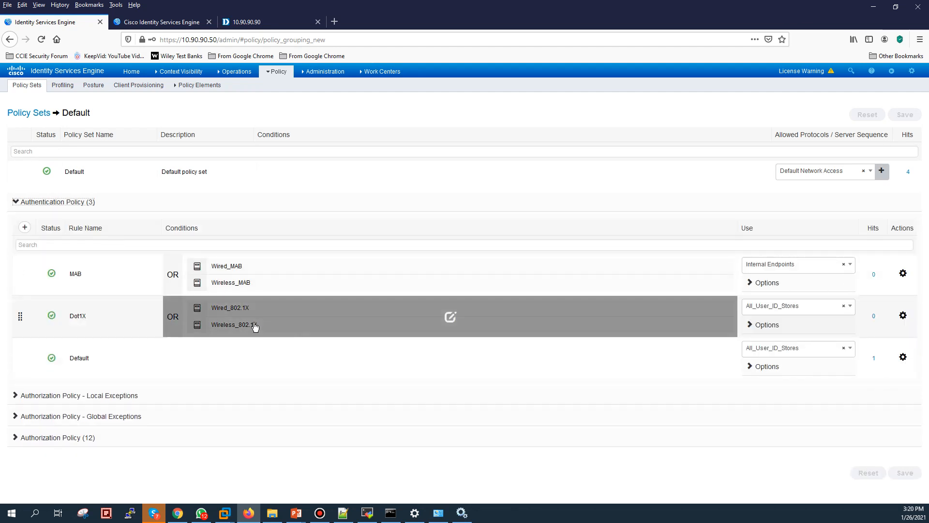
click(755, 366)
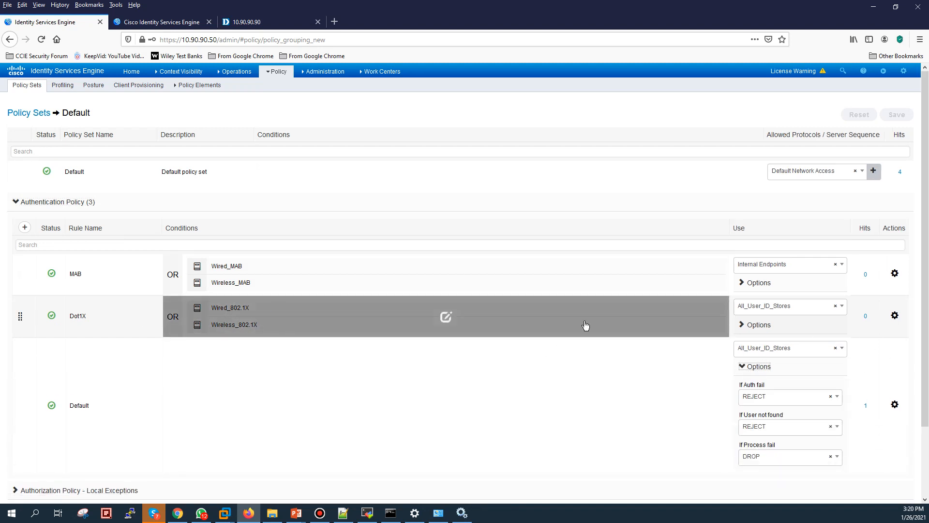
click(894, 315)
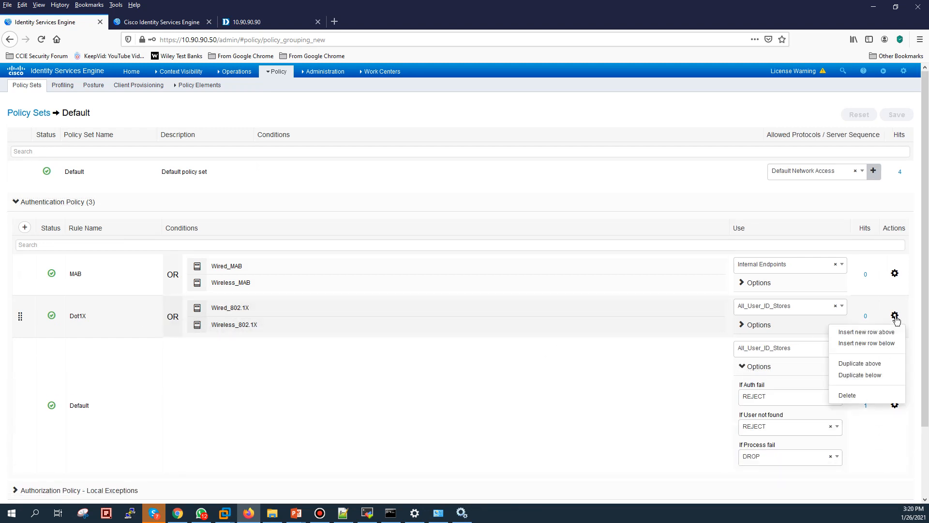
click(861, 397)
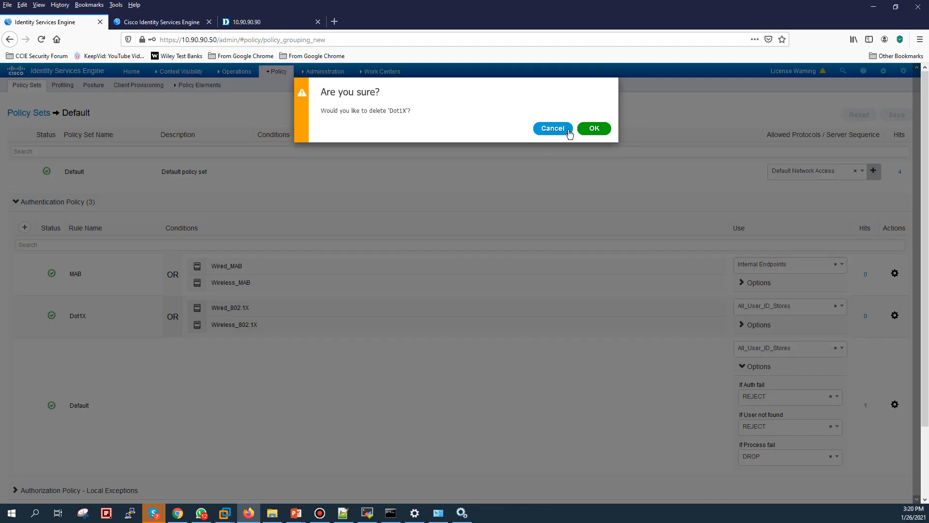
click(595, 125)
click(894, 274)
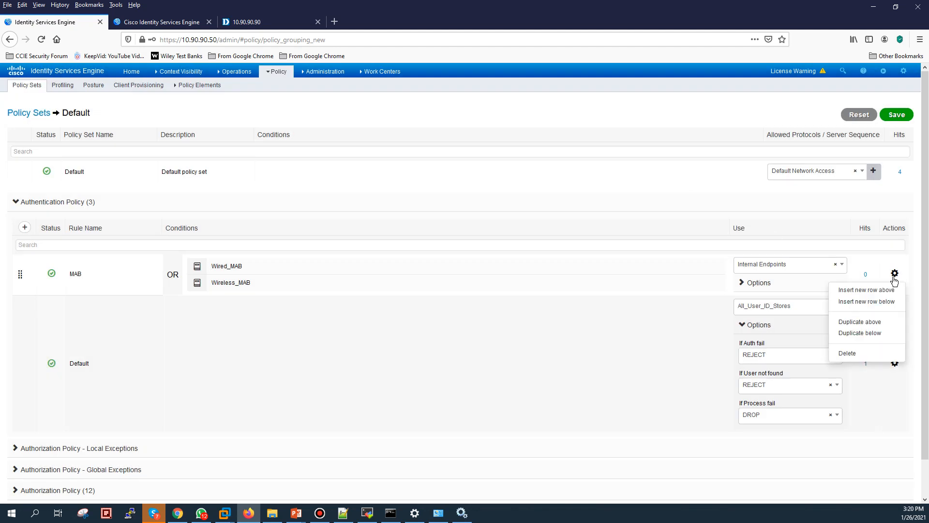
click(830, 354)
click(595, 127)
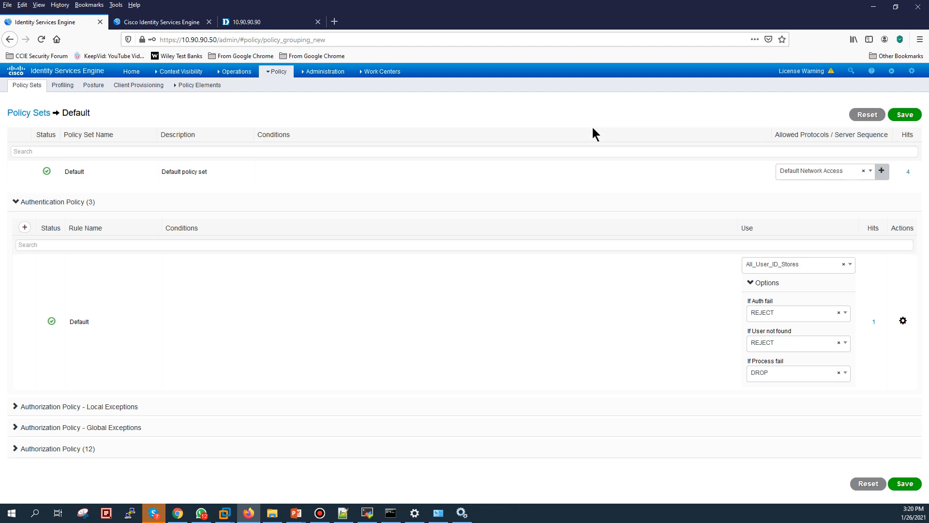
Step: Save the Default policy set with the two authentication rules removed and dismiss the saving dialog
click(904, 323)
click(280, 323)
click(905, 115)
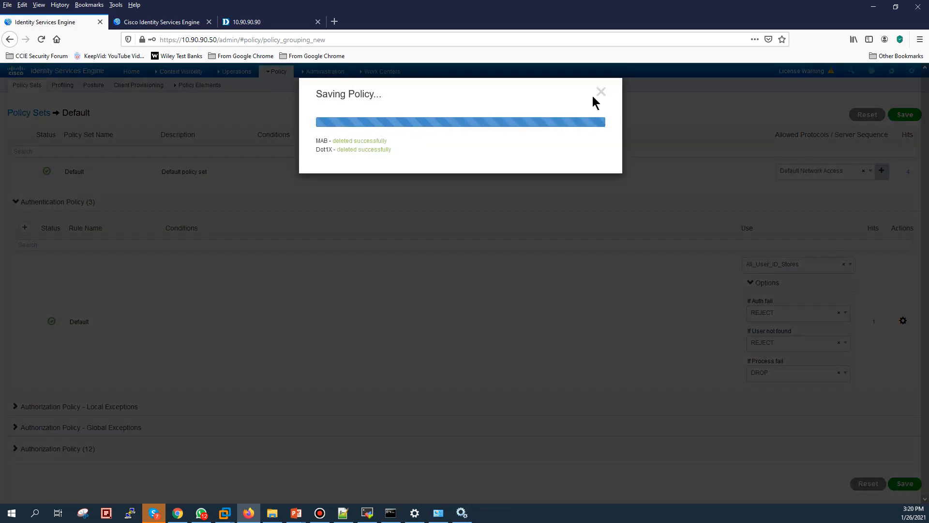
click(600, 92)
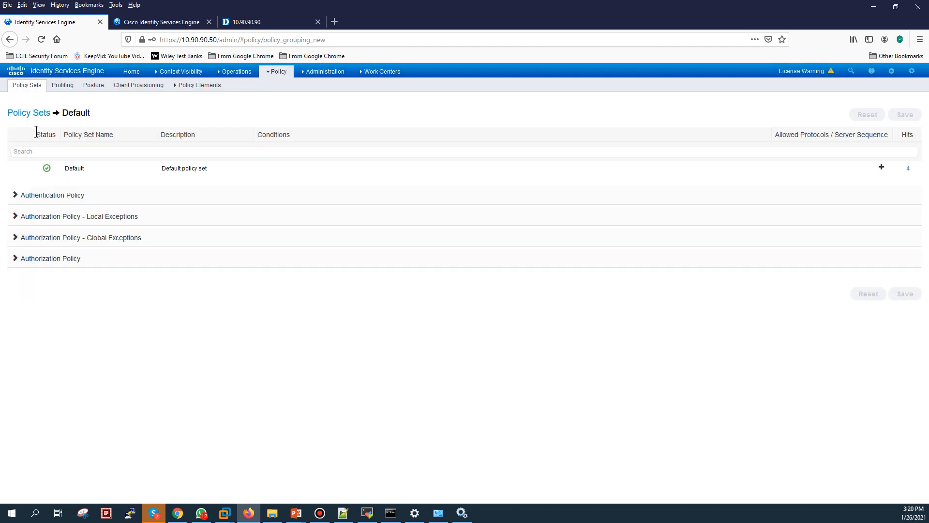
Step: Review the Default set's authentication and authorization policies, and return to the list of policy sets
click(51, 202)
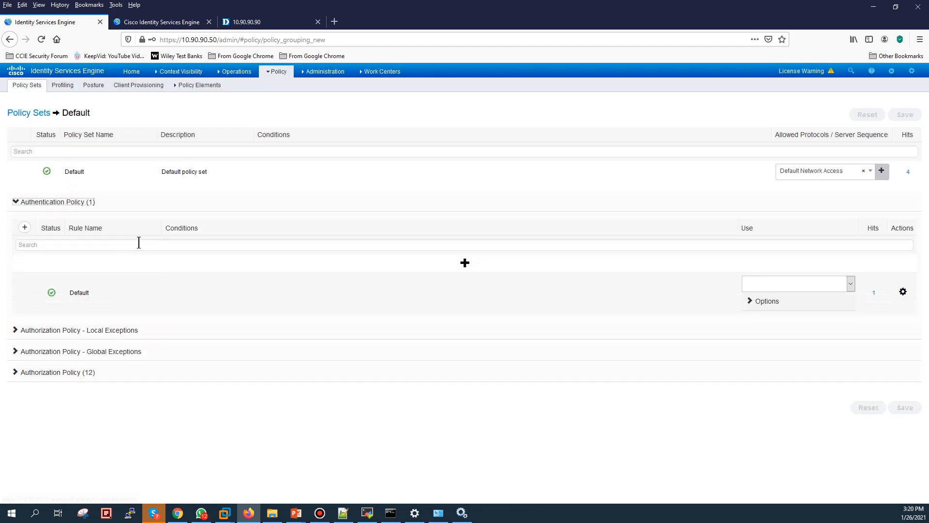
click(69, 371)
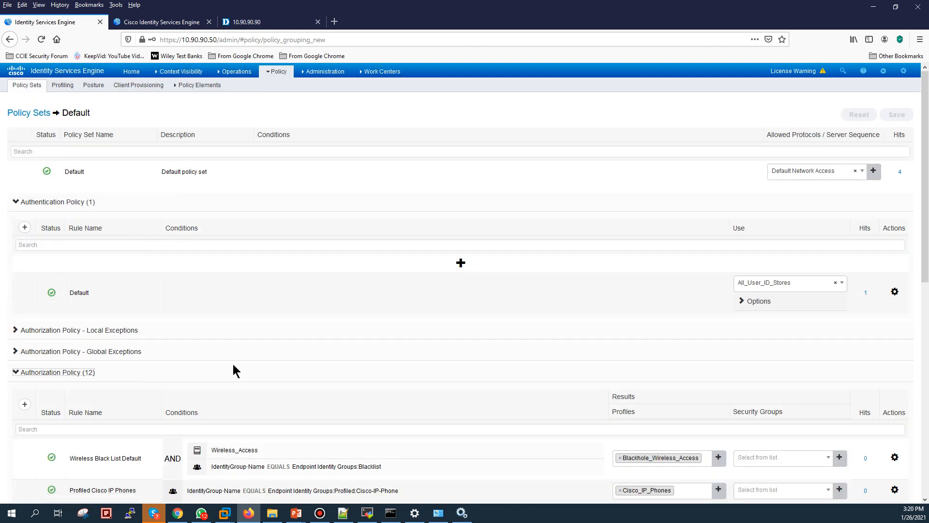
scroll(233, 364, down, 4)
scroll(108, 242, up, 4)
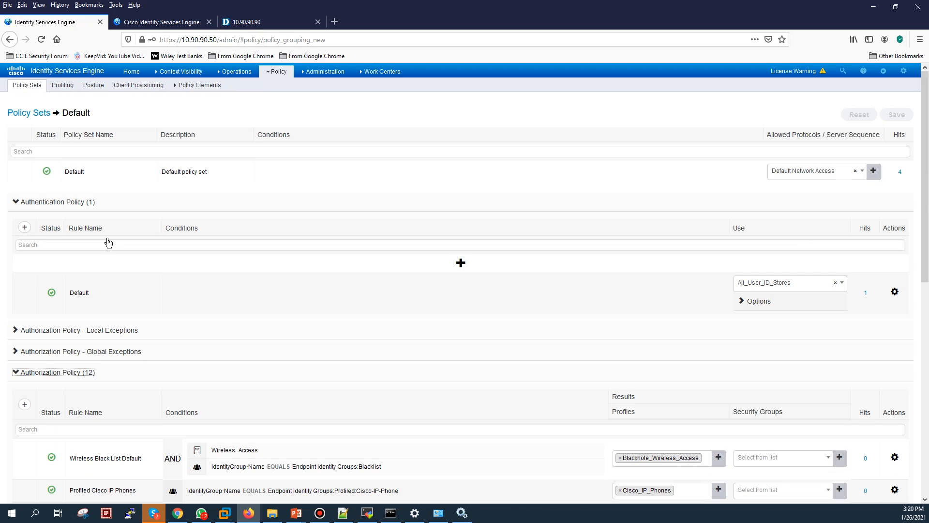
click(30, 114)
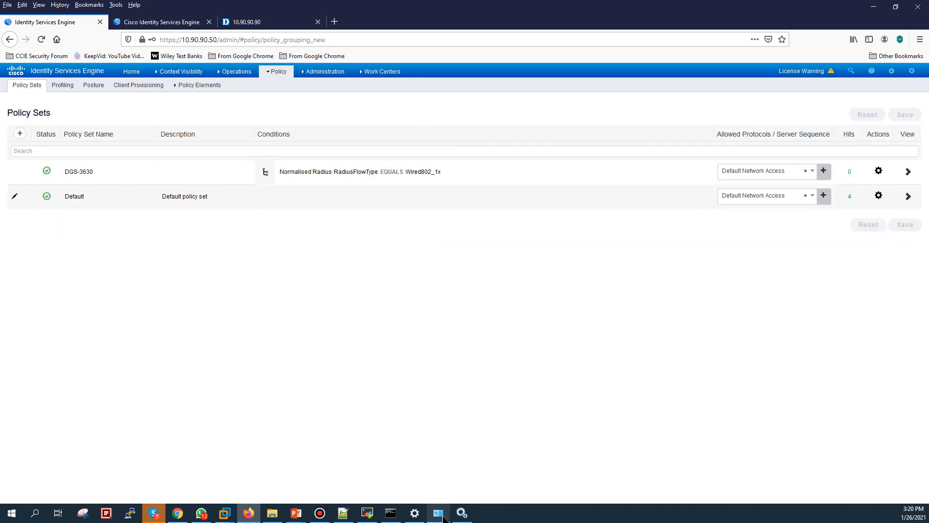
Step: Switch to the Telnet session and rerun show authentication sessions on the switch
click(372, 513)
click(388, 514)
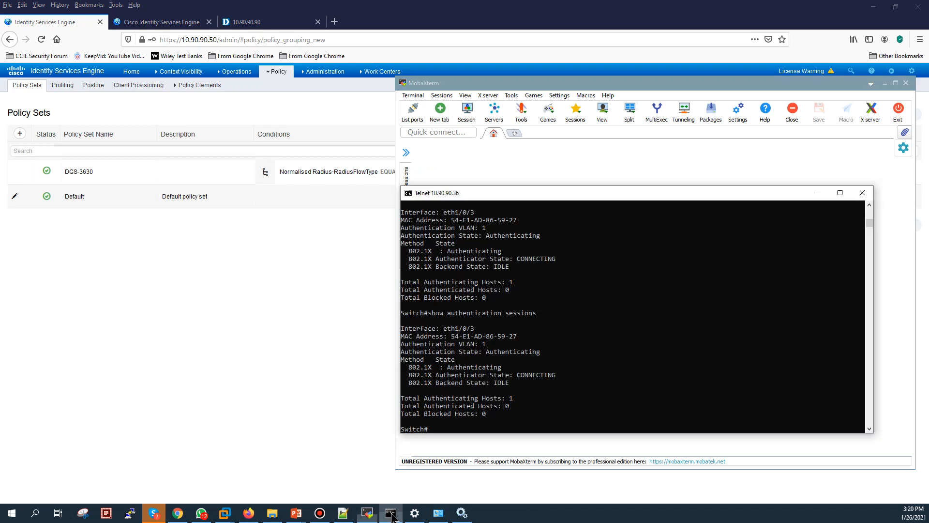
click(565, 357)
key(Up)
key(Return)
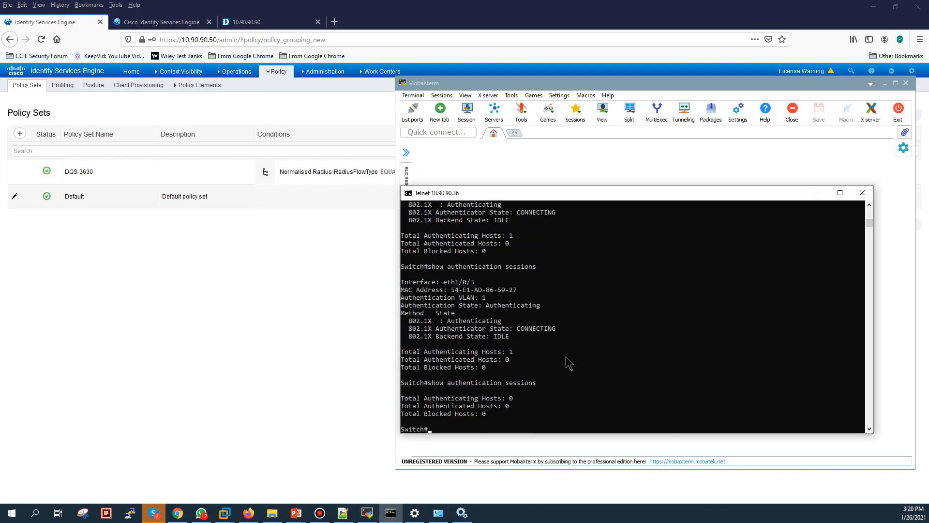
Step: Disable and re-enable the PC-Lan adapter in Network Connections to restart its authentication
click(463, 513)
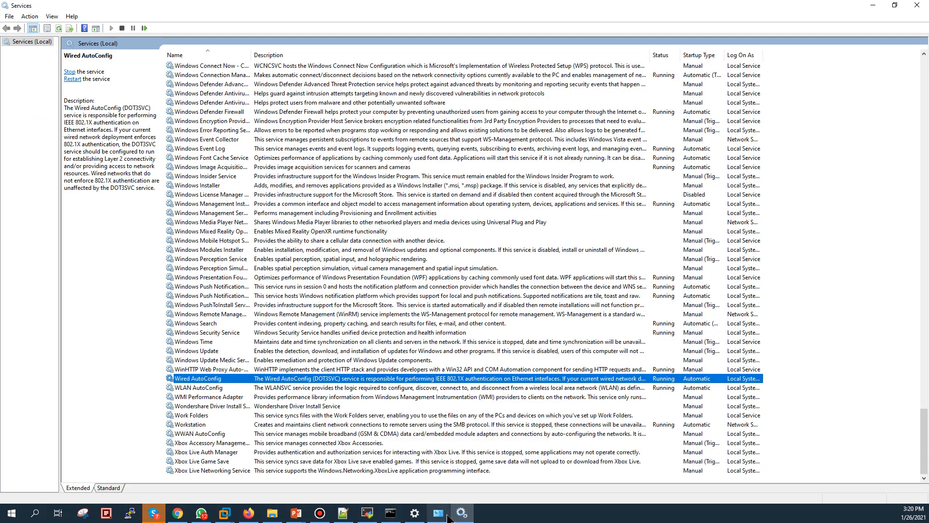
click(438, 513)
click(873, 5)
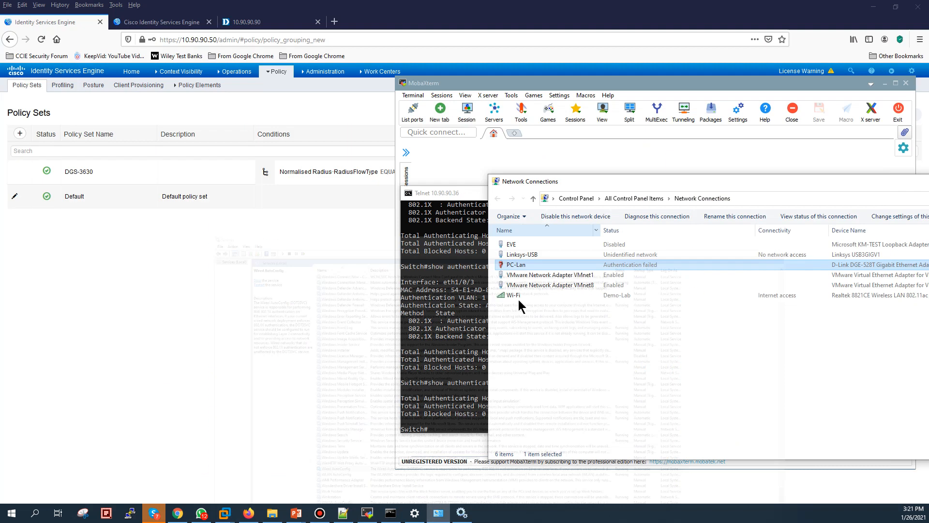
right_click(513, 265)
click(538, 271)
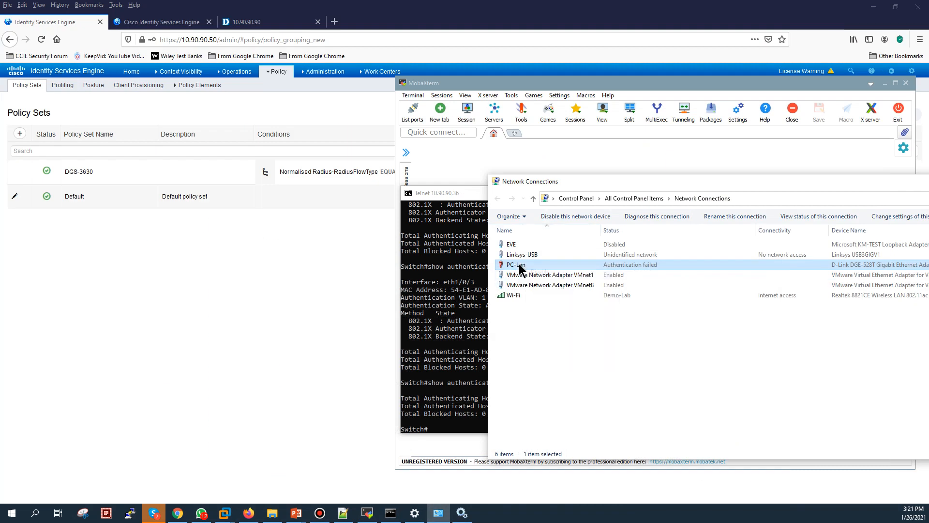
right_click(519, 265)
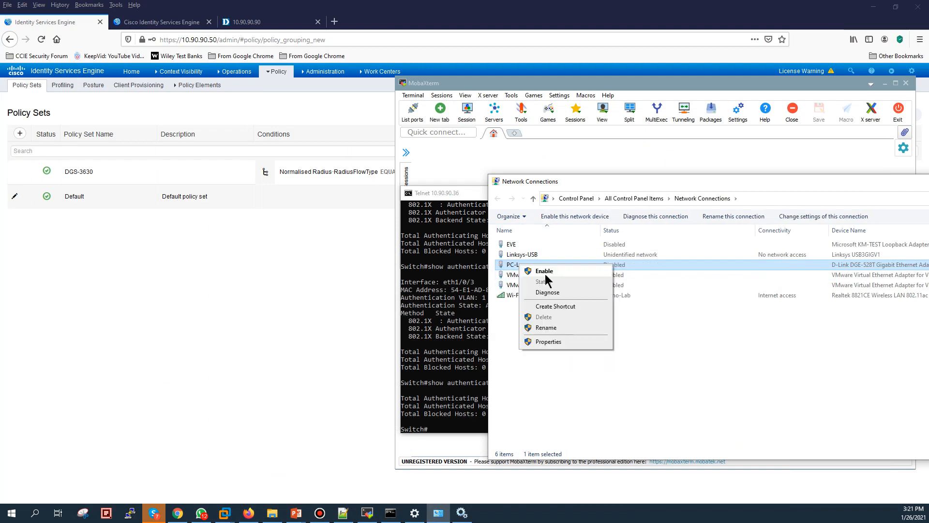
click(546, 274)
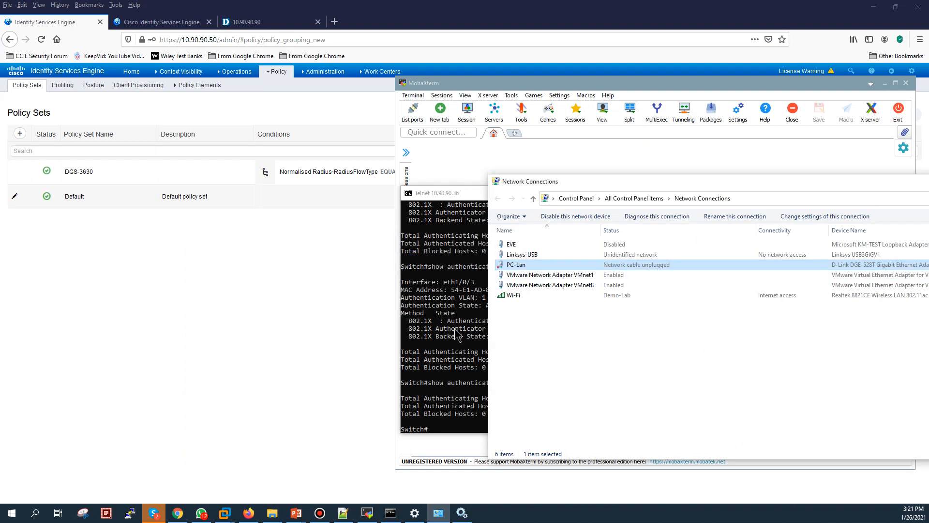
Step: Move the Telnet window clear of Network Connections and run show authentication sessions twice to check the client after the adapter restart
drag(454, 193, 85, 231)
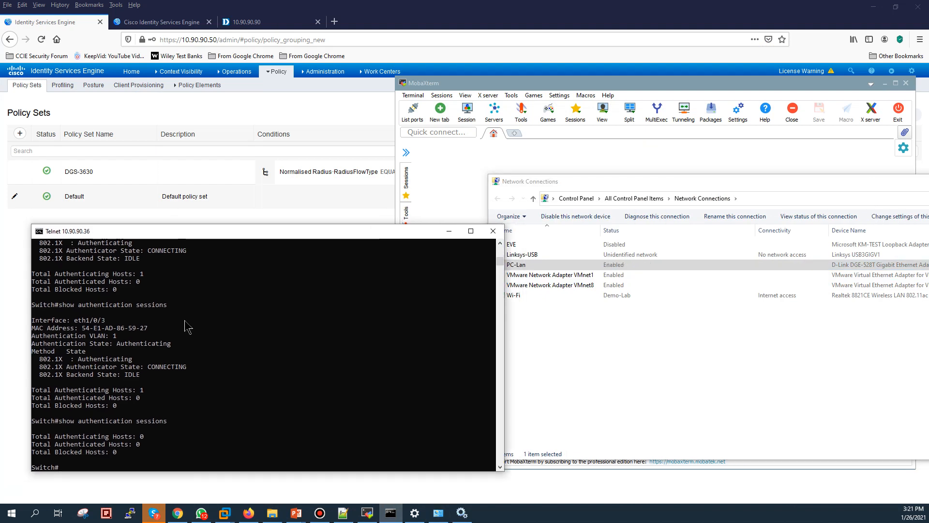
click(211, 345)
key(Up)
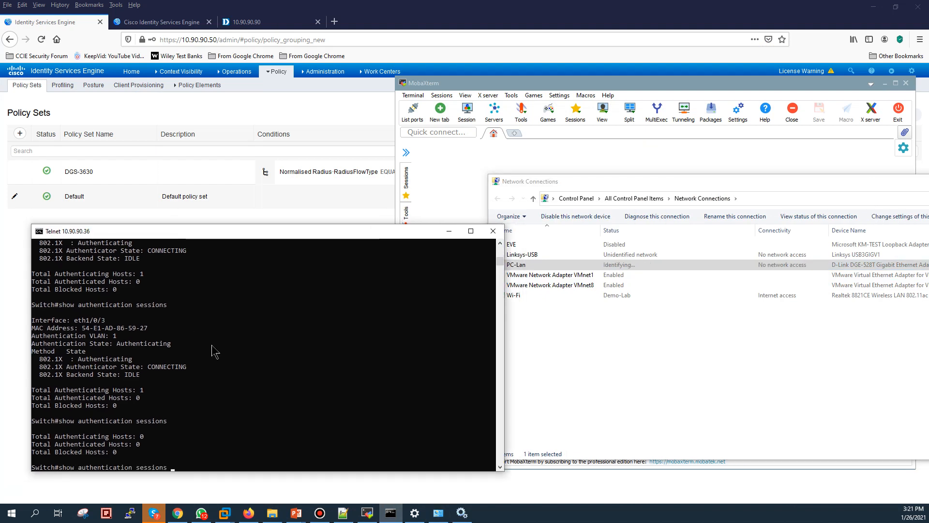
key(Return)
key(Up)
key(Return)
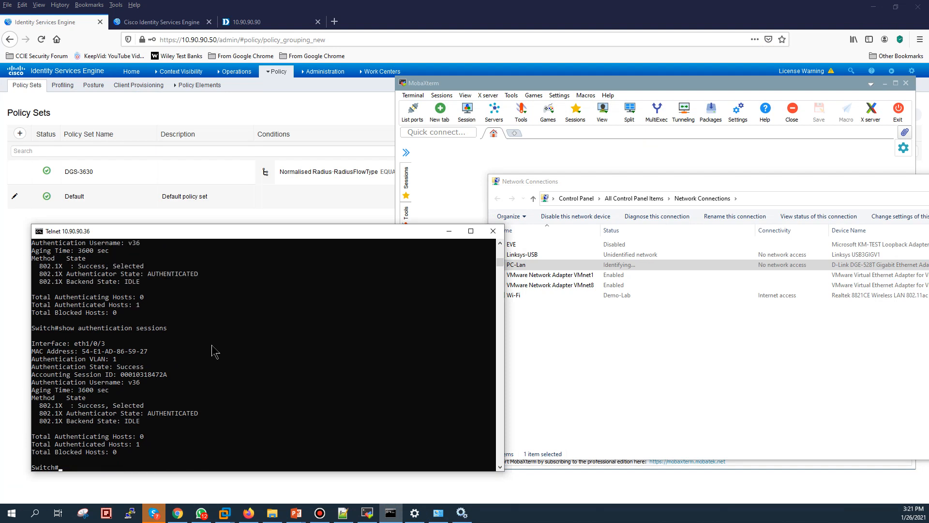
Step: Examine the authentication VLAN and authentication username lines in the eth1/0/3 session output
mouse_move(219, 237)
mouse_down()
mouse_move(235, 233)
mouse_move(229, 226)
mouse_up()
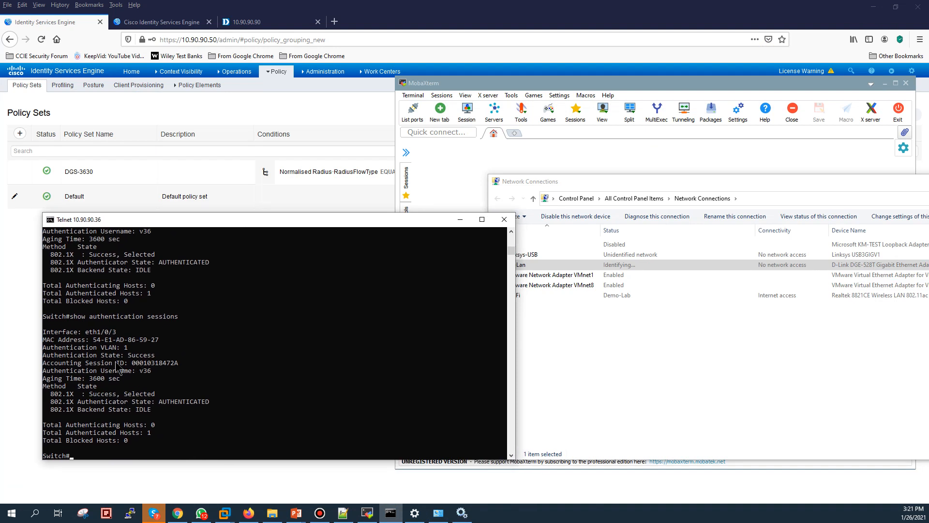
drag(57, 350, 133, 349)
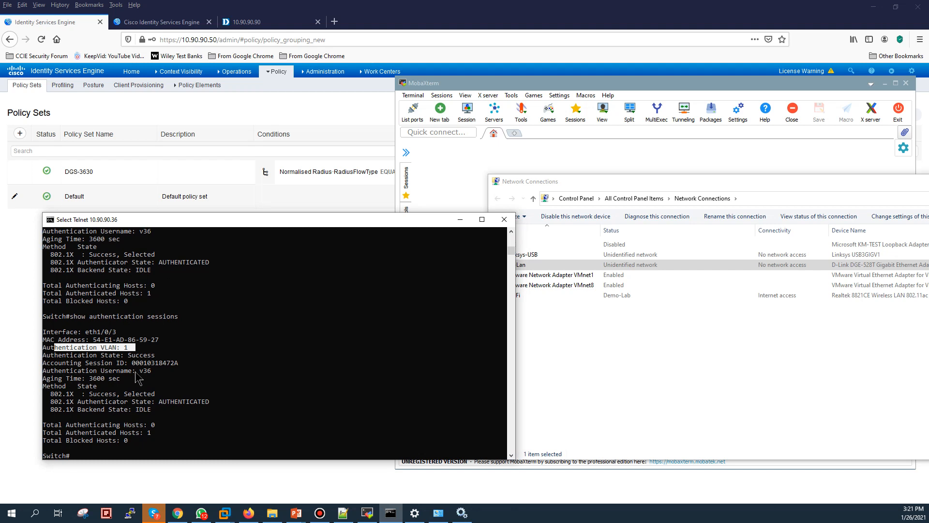
drag(69, 371, 147, 371)
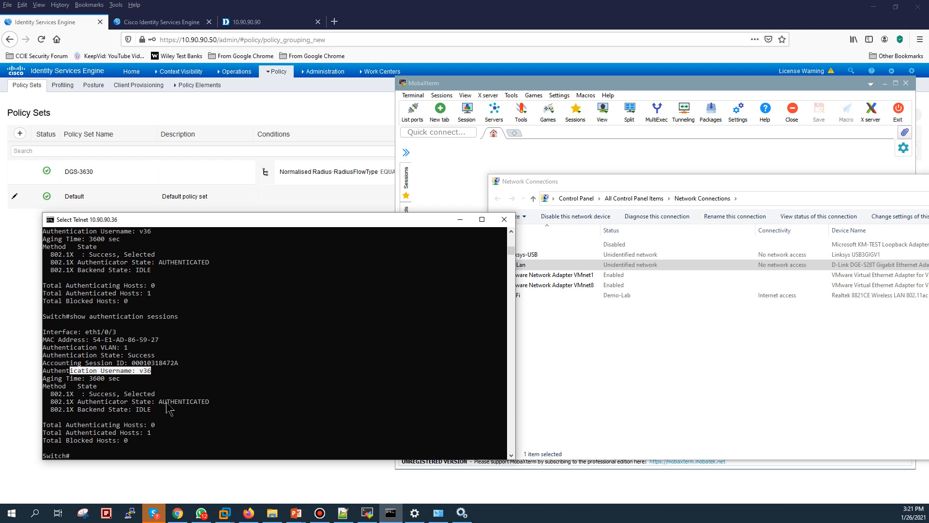
Step: Check the 802.1X authenticator state in the switch output, and refresh the policy set hit counts in Identity Services Engine
drag(163, 401, 208, 403)
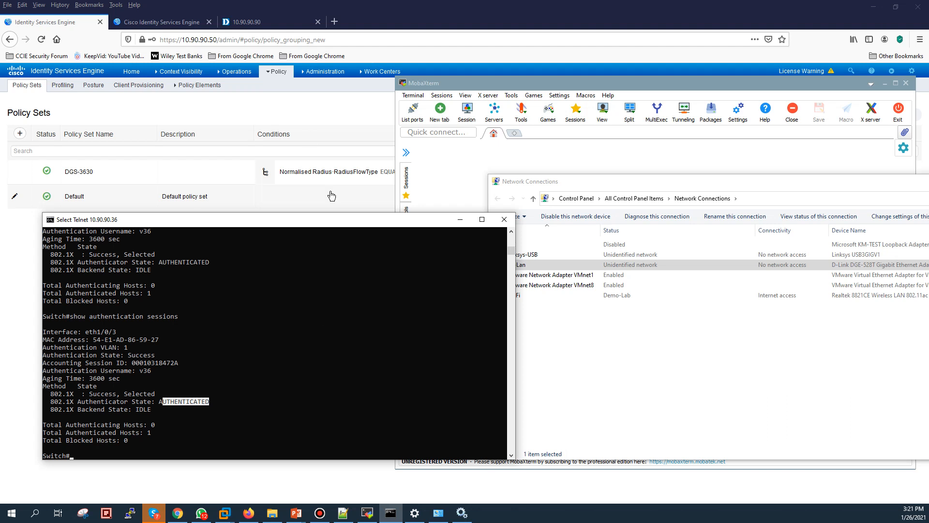
click(309, 114)
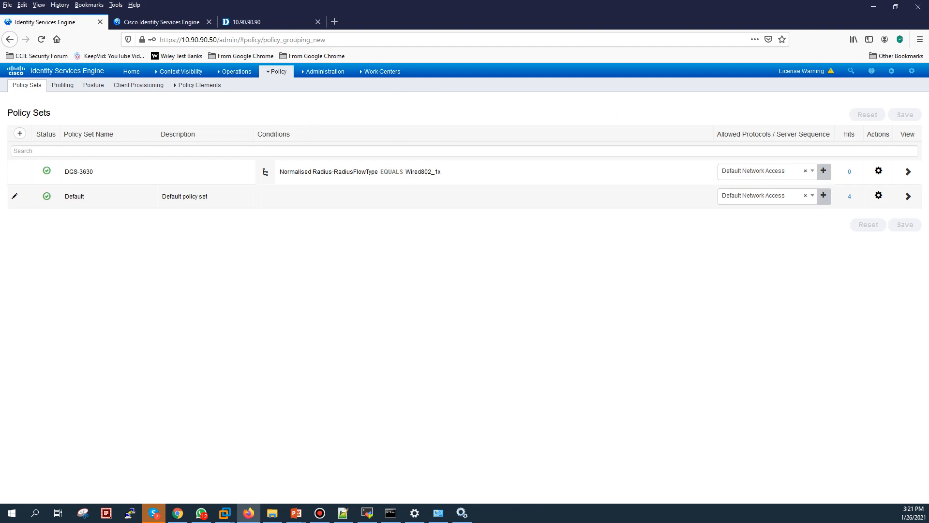
click(850, 173)
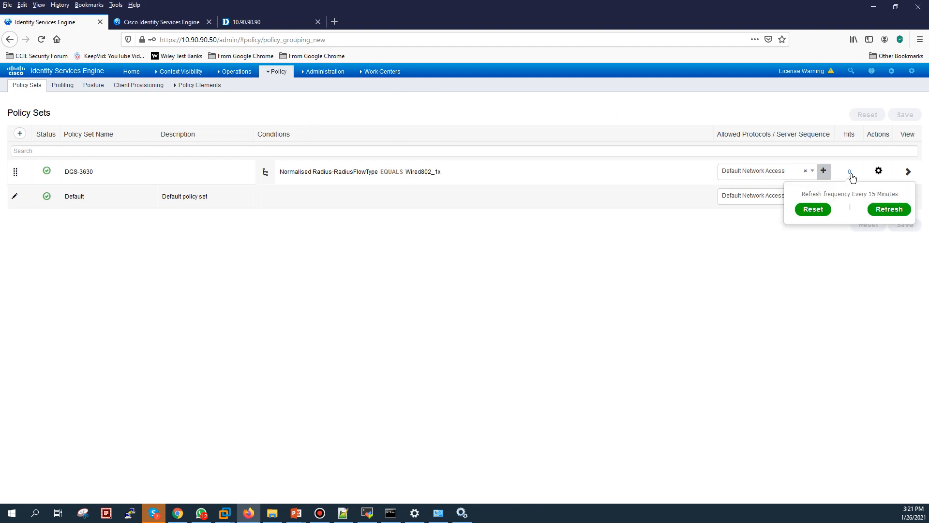
click(891, 209)
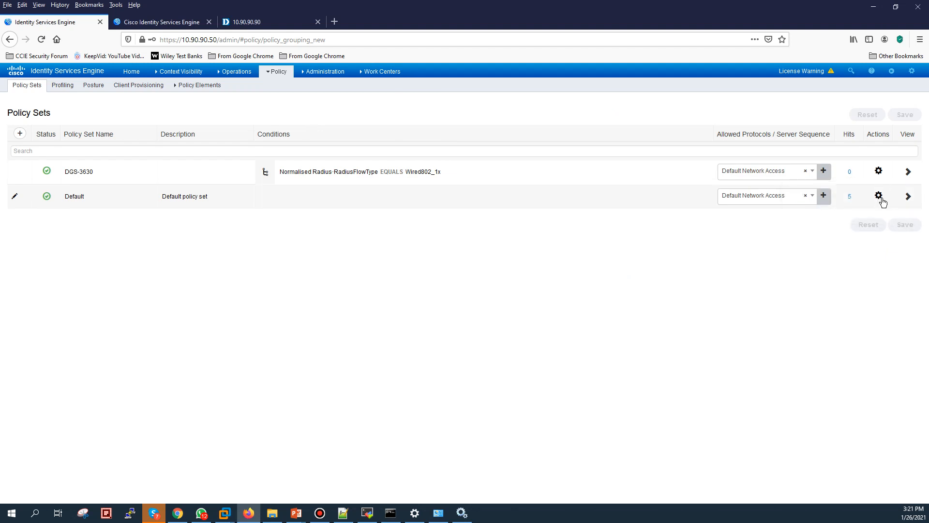
Step: Review the authorization rules of the Default policy set and refresh the hit count of the Basic_Authenticated_Access rule
click(908, 196)
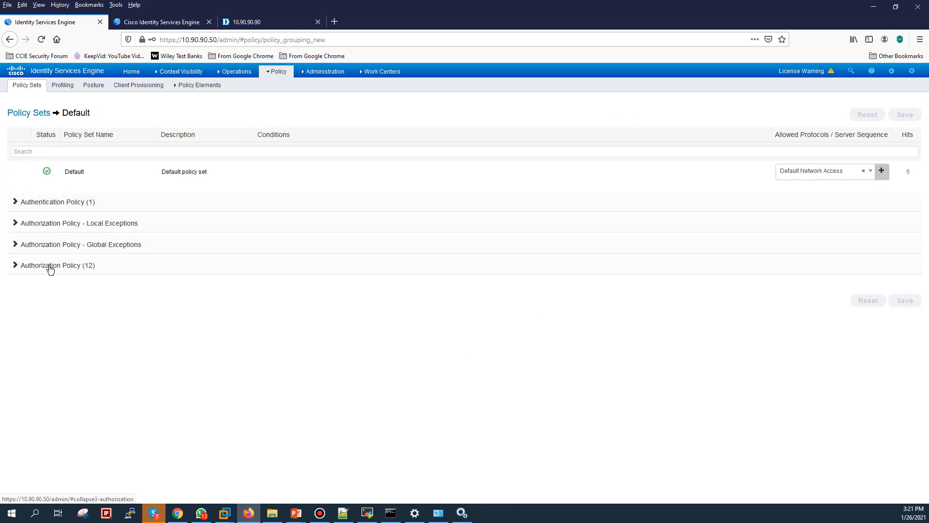
click(51, 265)
scroll(379, 455, down, 6)
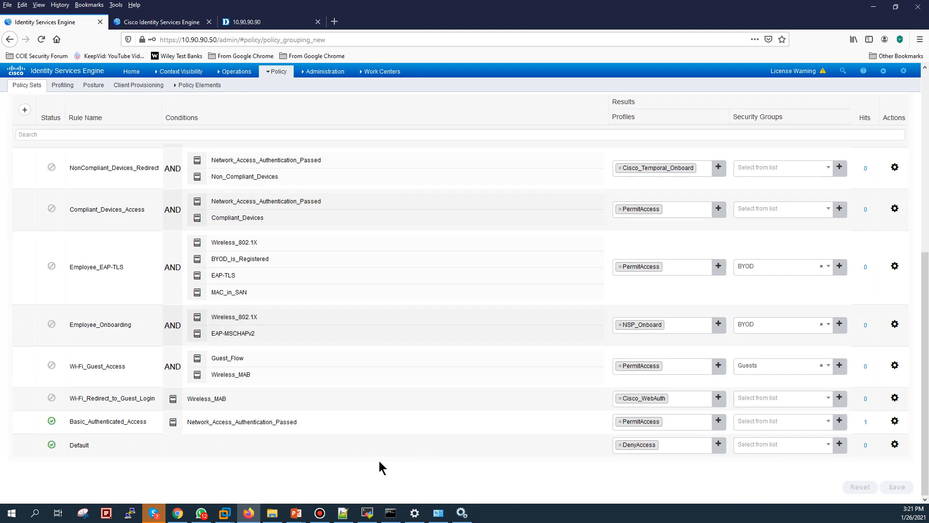
scroll(379, 463, up, 5)
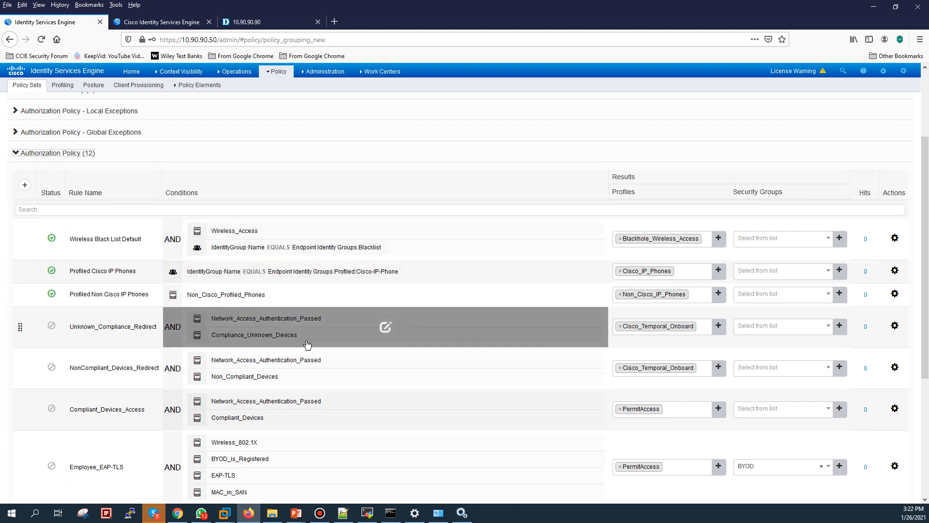
scroll(306, 344, down, 2)
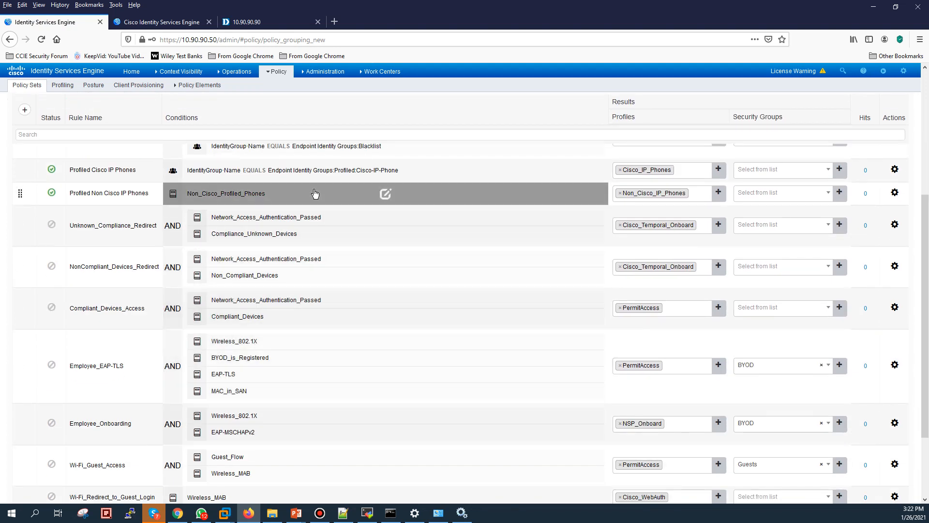
scroll(305, 357, down, 1)
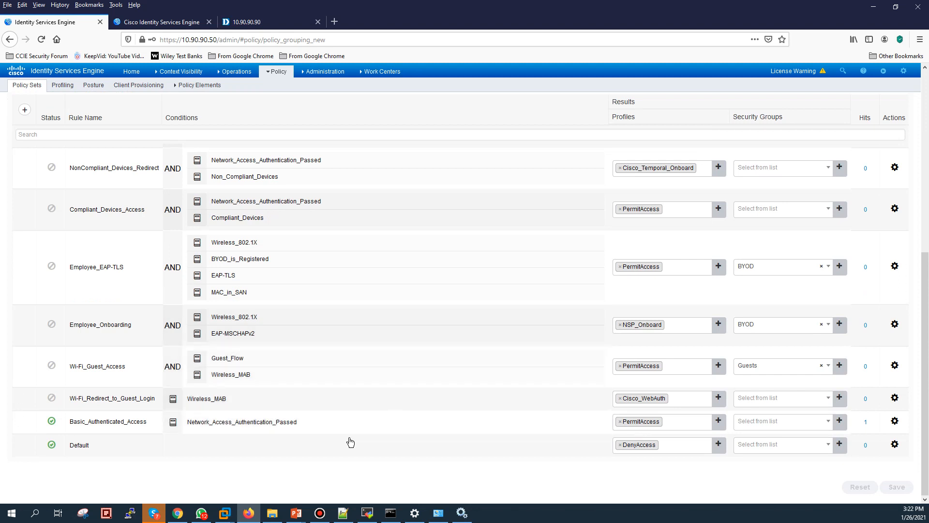
click(866, 422)
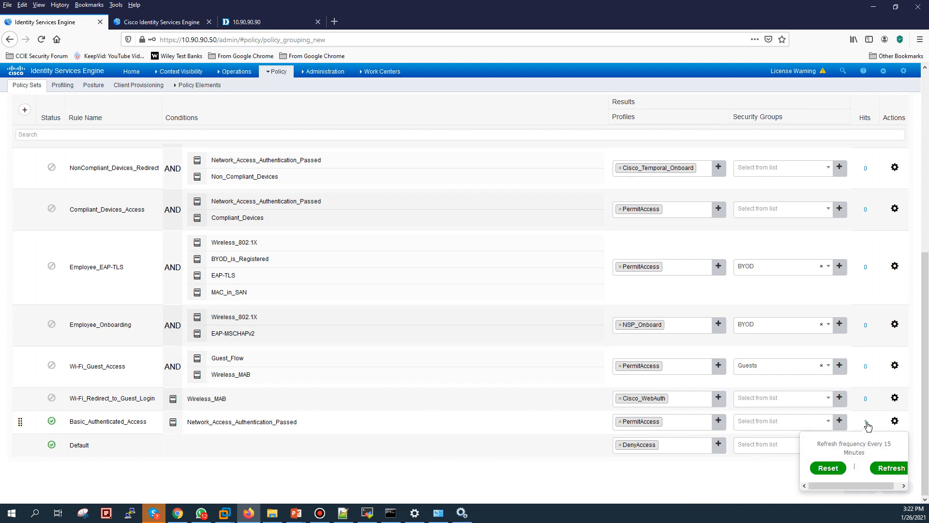
click(887, 467)
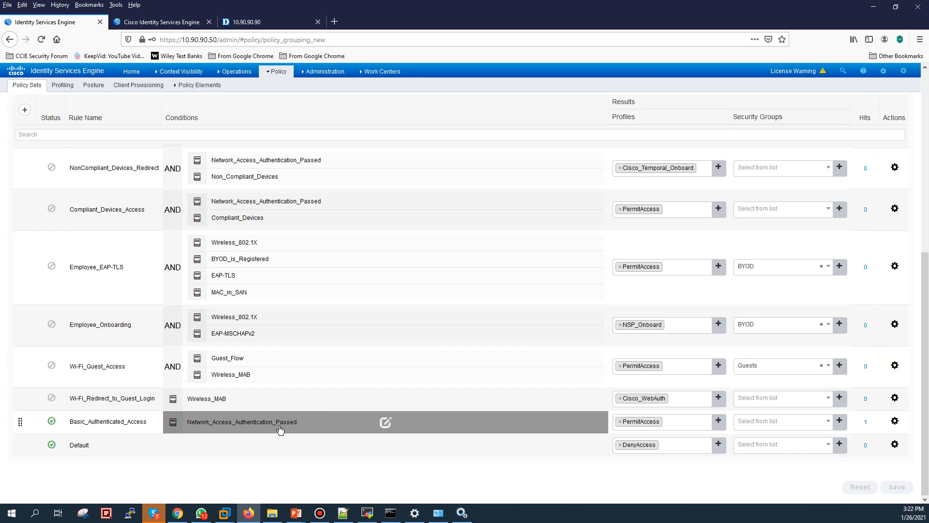
click(51, 421)
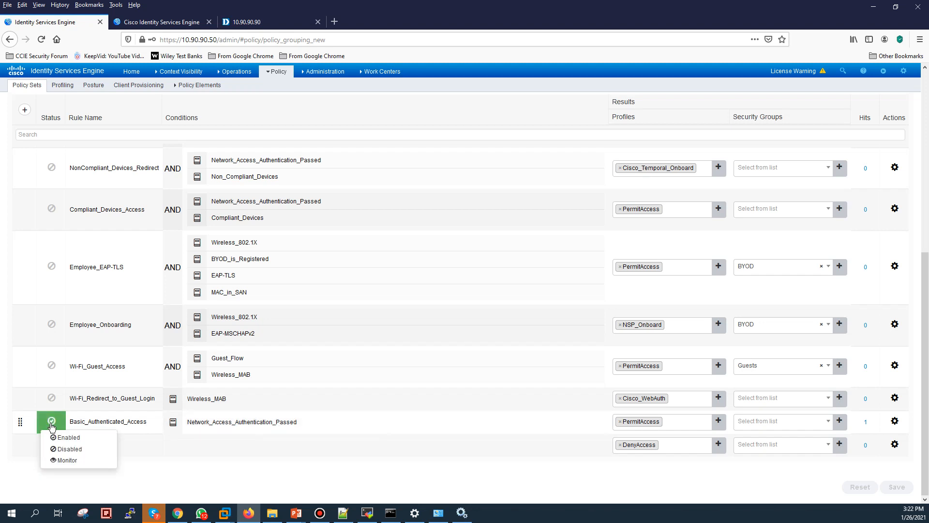
click(73, 450)
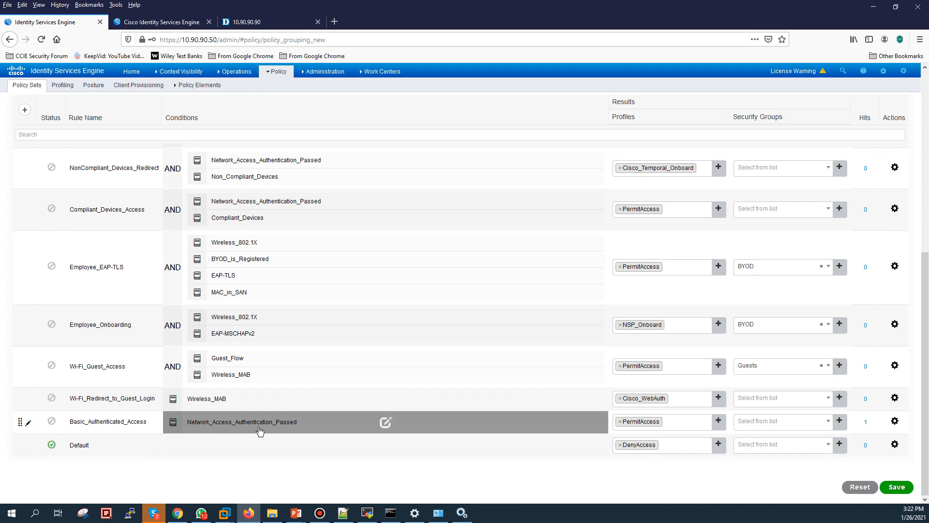
scroll(260, 431, up, 6)
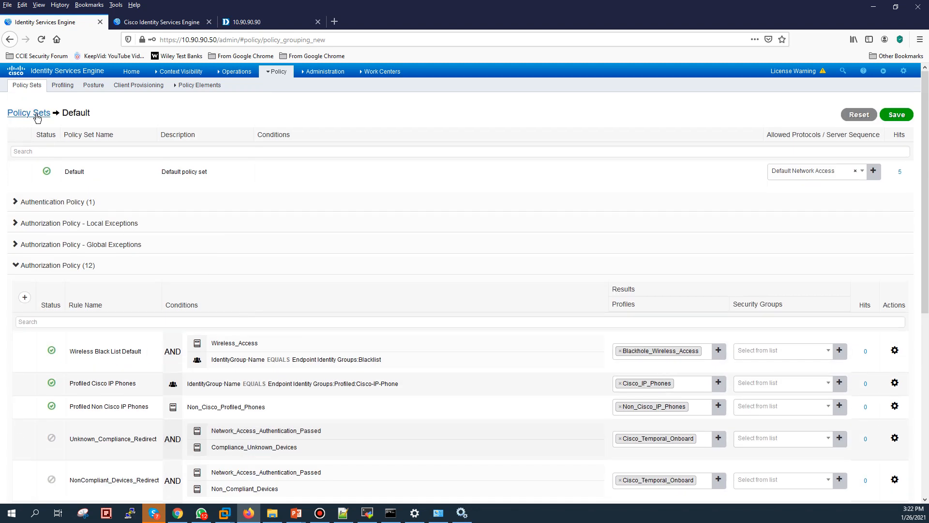
click(37, 117)
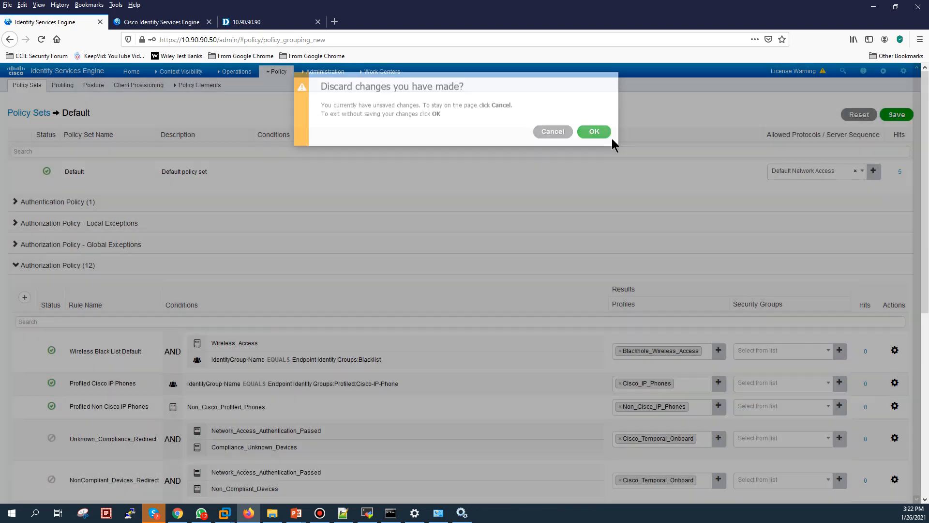
click(604, 137)
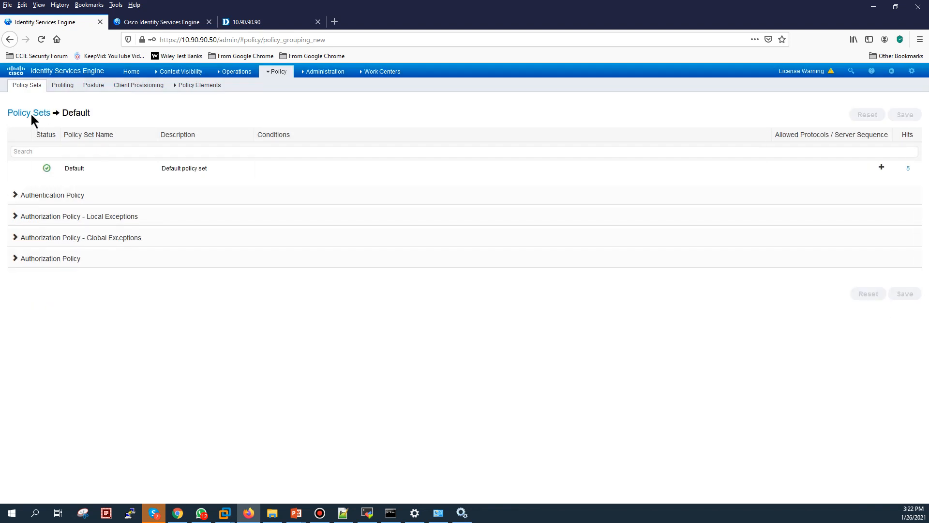
Step: Open the DGS-3630 policy set, show its authentication policy, and clear the RadiusFlowType condition in the policy set's Conditions Studio
click(31, 114)
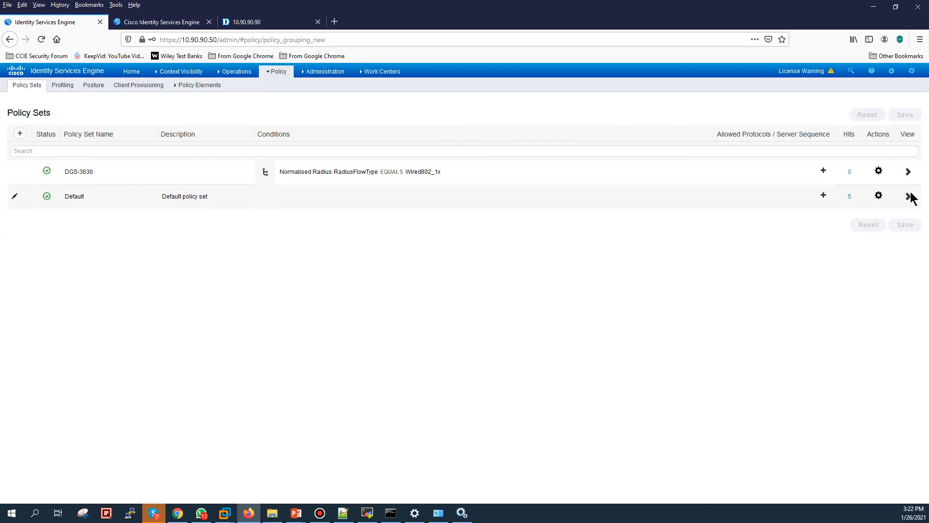
click(906, 171)
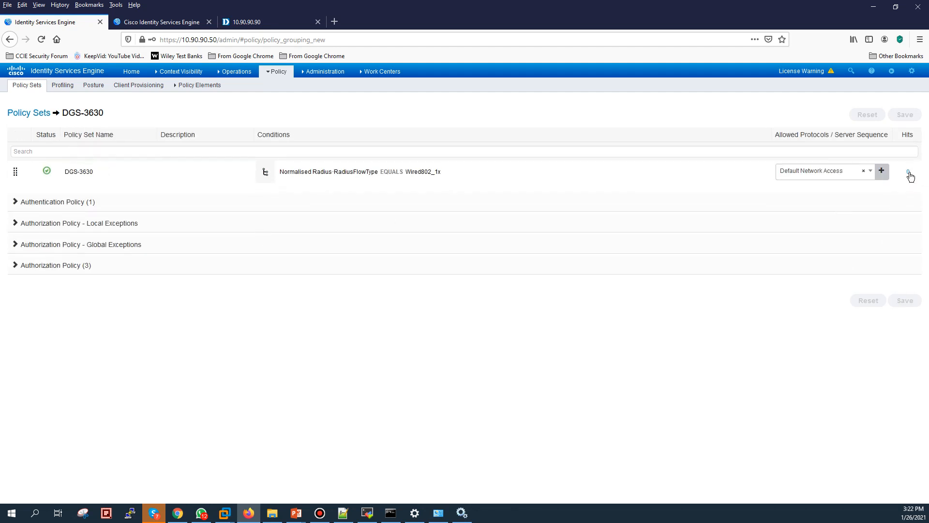
click(80, 203)
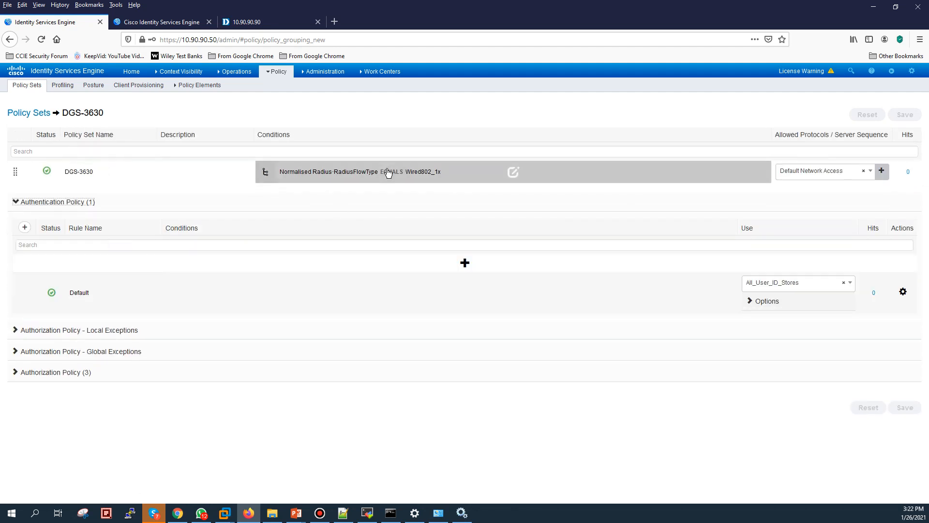
click(559, 181)
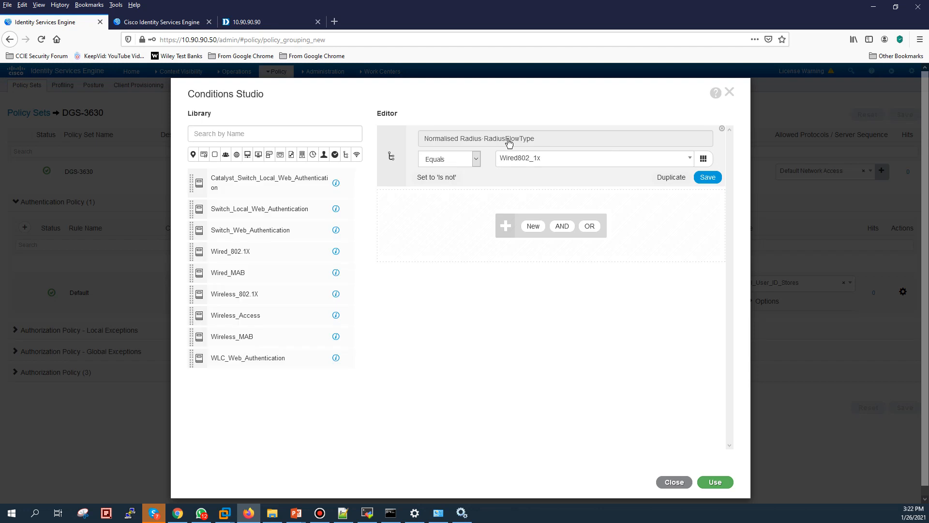
click(721, 129)
click(602, 151)
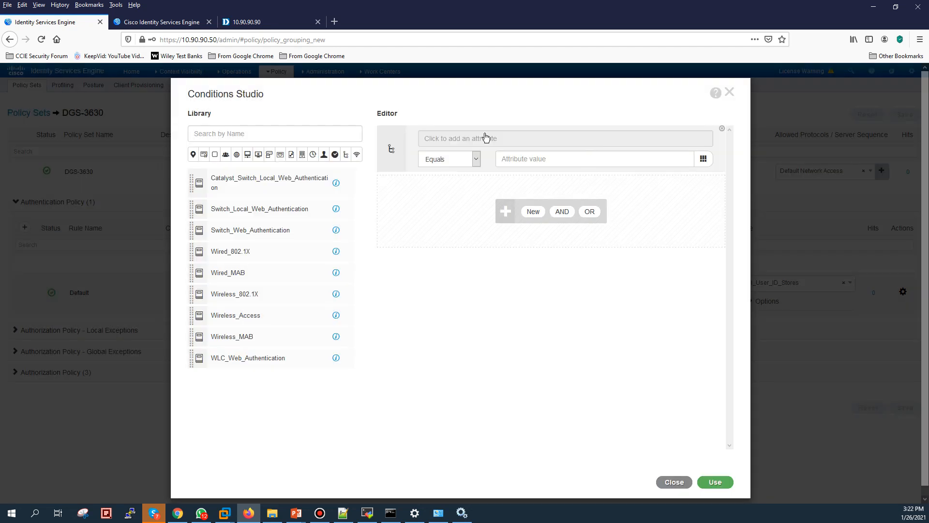
Step: Browse the attributes for the DGS-3630 policy set's condition, filtering them to the DEVICE dictionary
click(483, 141)
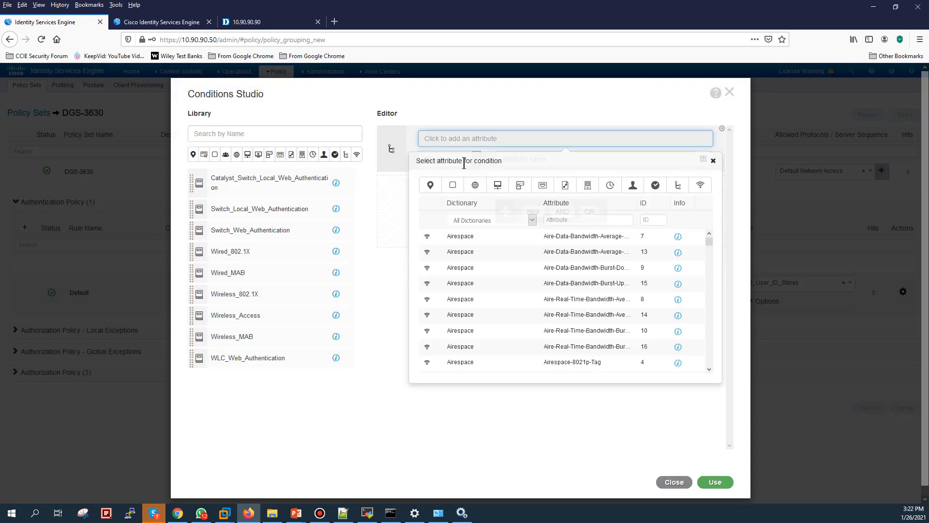
click(430, 186)
click(504, 221)
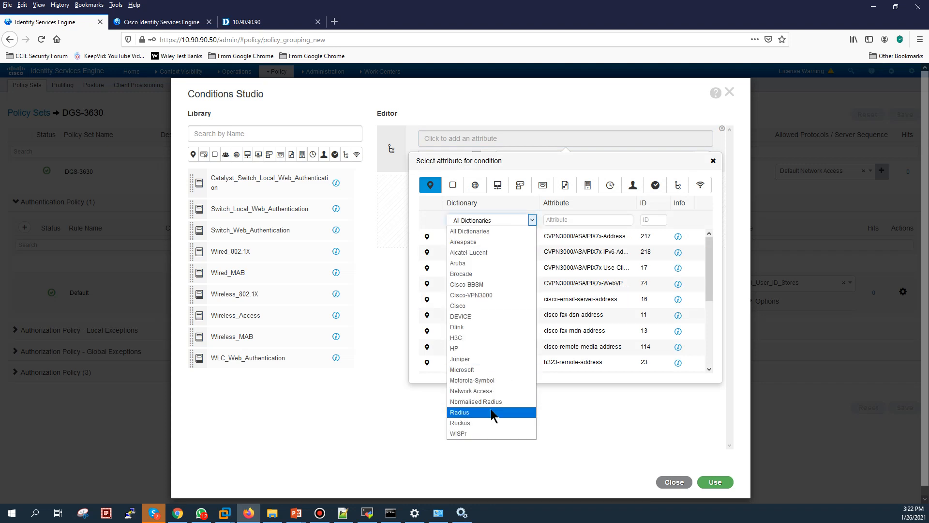
click(481, 316)
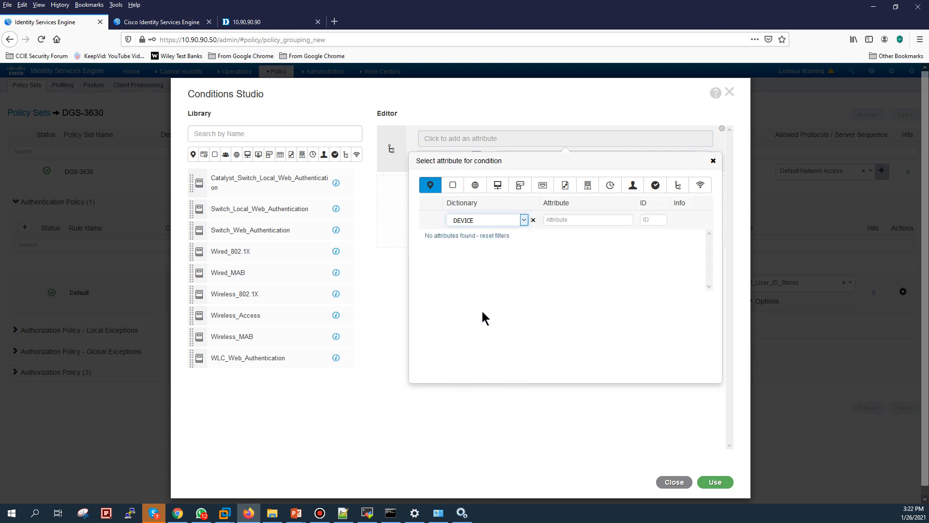
click(524, 219)
click(571, 219)
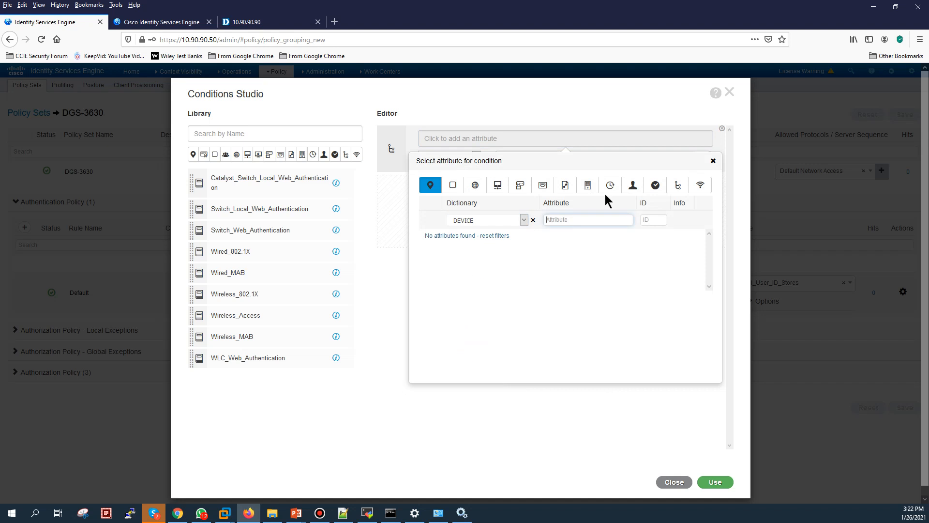
click(677, 188)
click(524, 220)
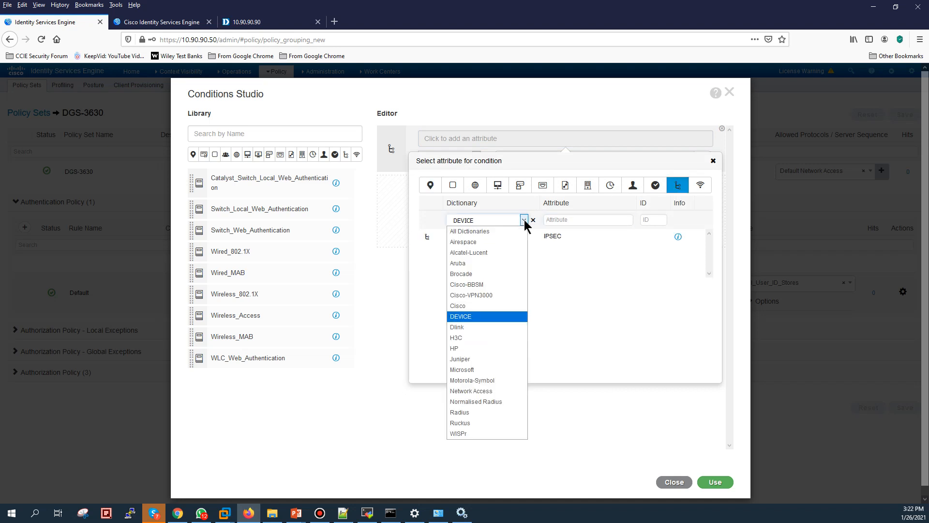
click(492, 317)
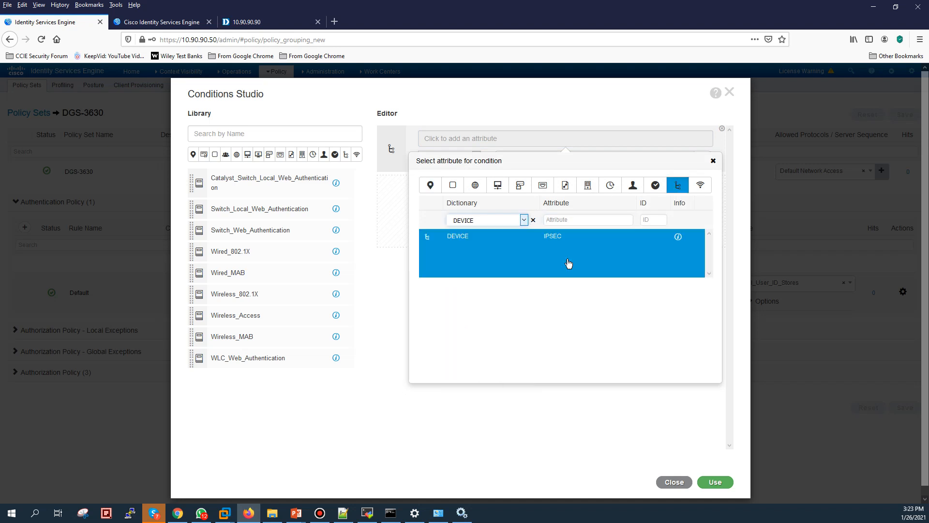
Step: Set the DGS-3630 policy set condition to DEVICE Location Equals All Locations#Testing Lab and apply it
click(475, 184)
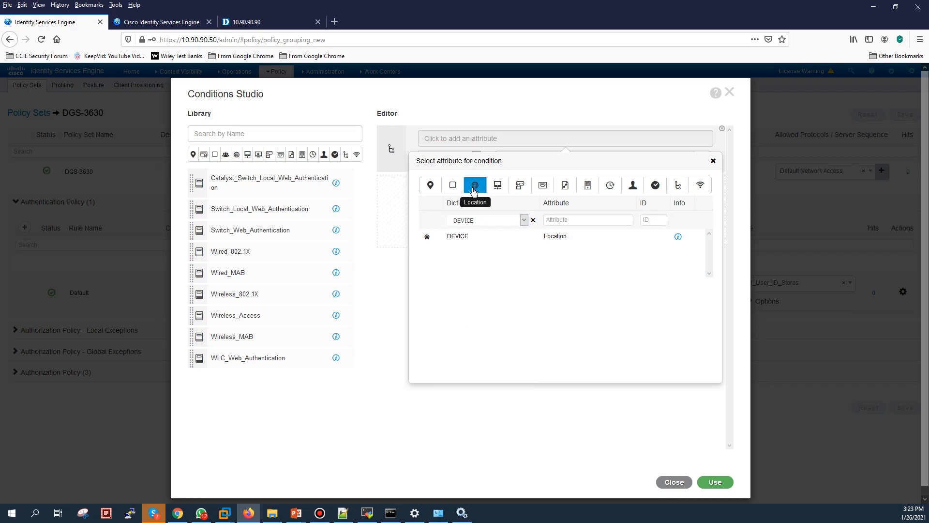
click(553, 254)
click(587, 159)
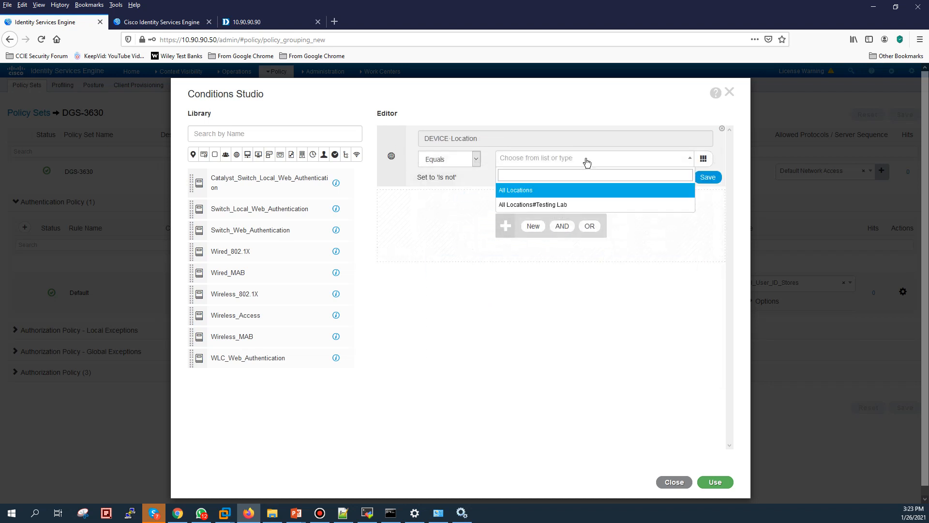
click(560, 204)
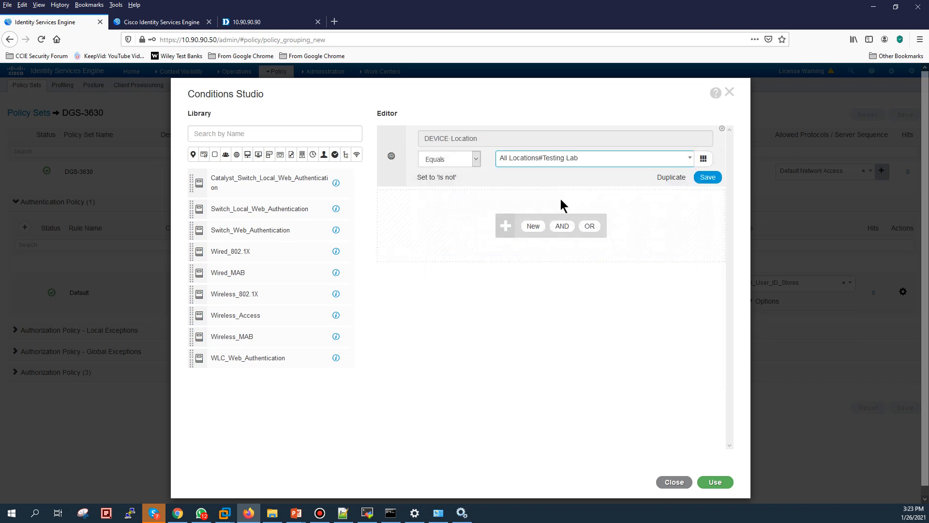
click(715, 480)
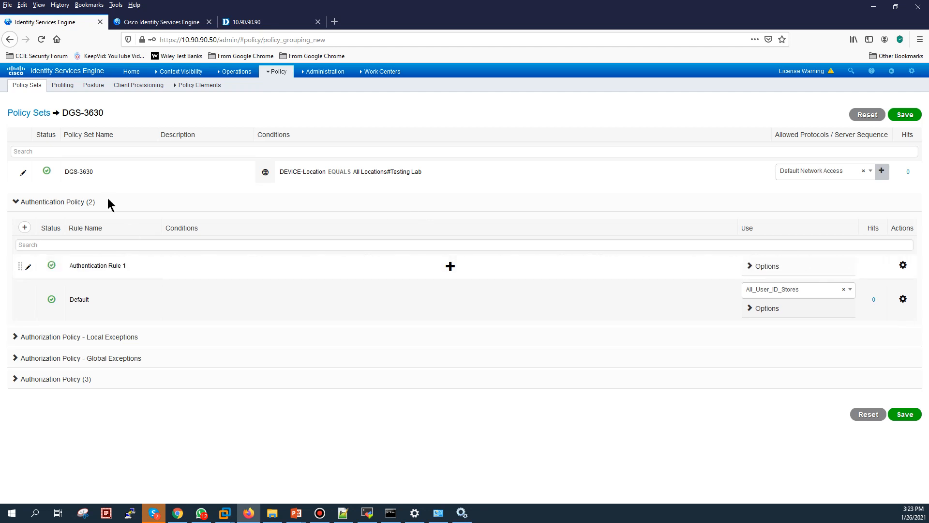
Step: Apply the Wired_802.1X library condition to Authentication Rule 1 and show the rule's failure-handling options
click(437, 280)
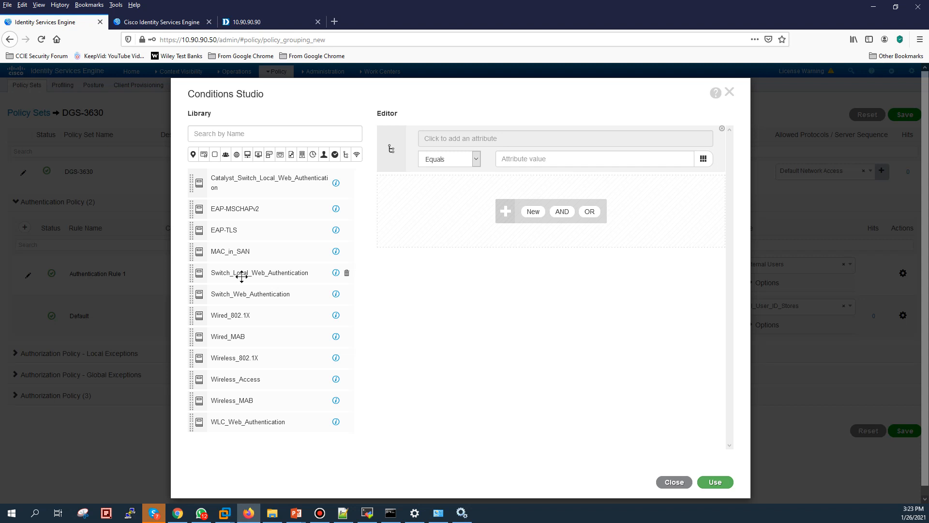
drag(245, 316, 491, 204)
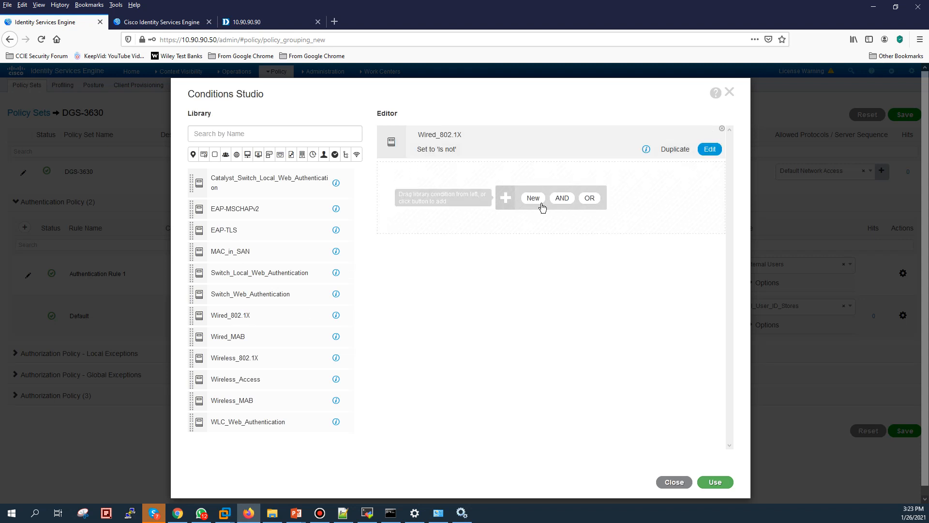
click(727, 483)
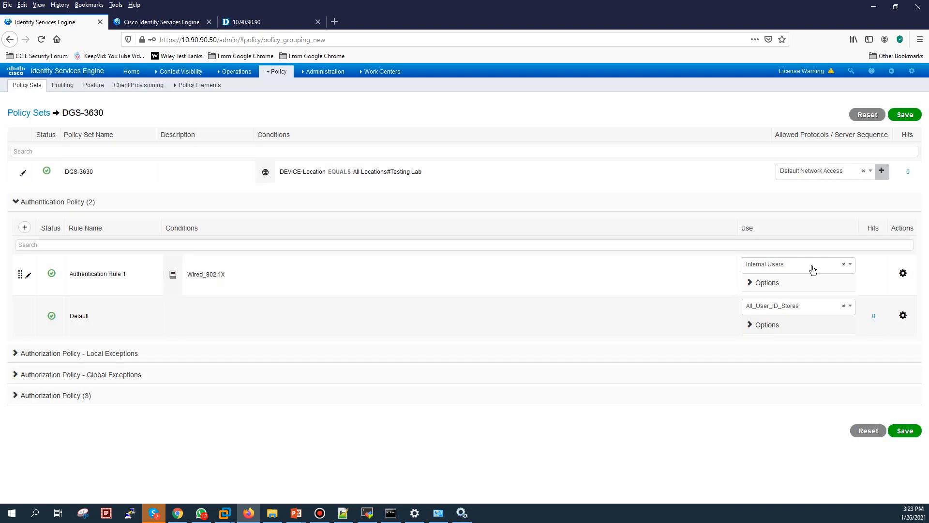
click(775, 283)
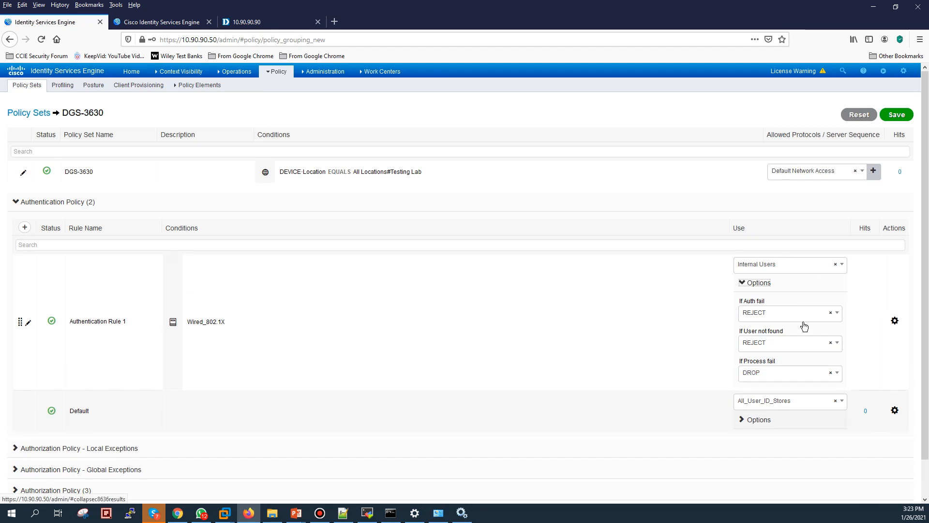
Step: Show the default authentication rule's failure-handling options and set Authentication Rule 1 to use All_User_ID_Stores
click(754, 421)
click(777, 267)
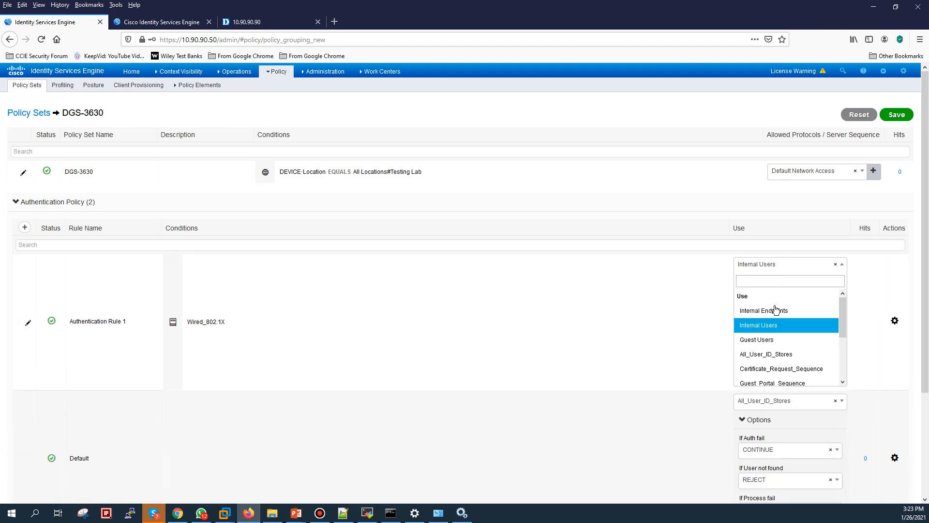
click(774, 354)
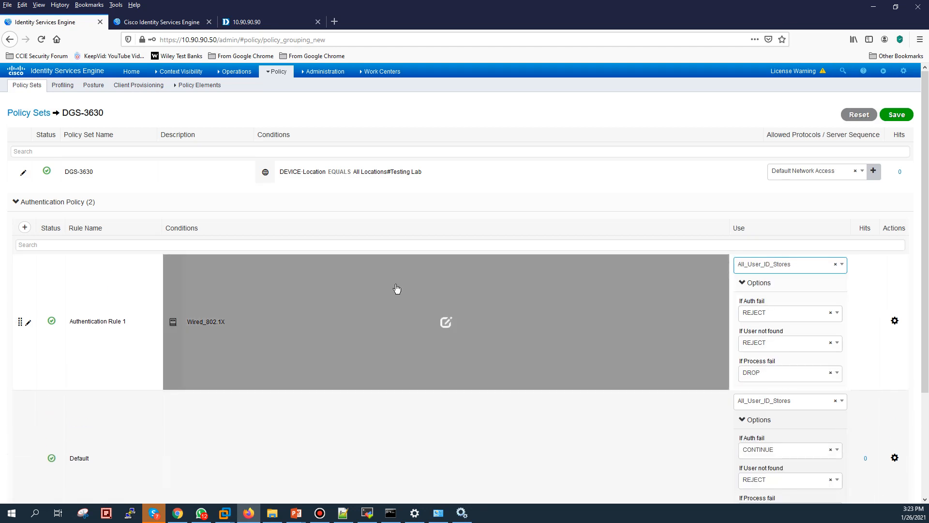
Step: Expand the authorization policy, open Authorization Rule 2's conditions and add a new blank condition to the AND block
scroll(352, 293, down, 1)
scroll(352, 294, down, 3)
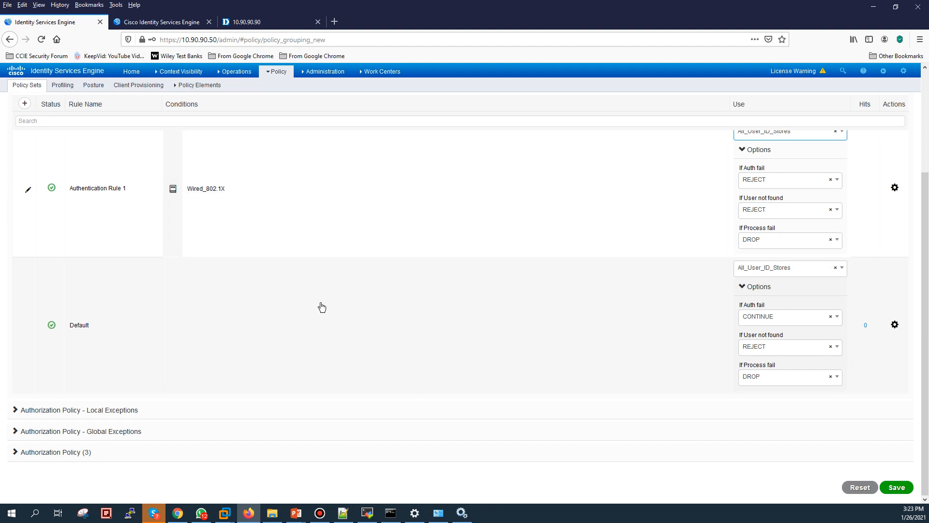
click(52, 451)
scroll(271, 281, down, 4)
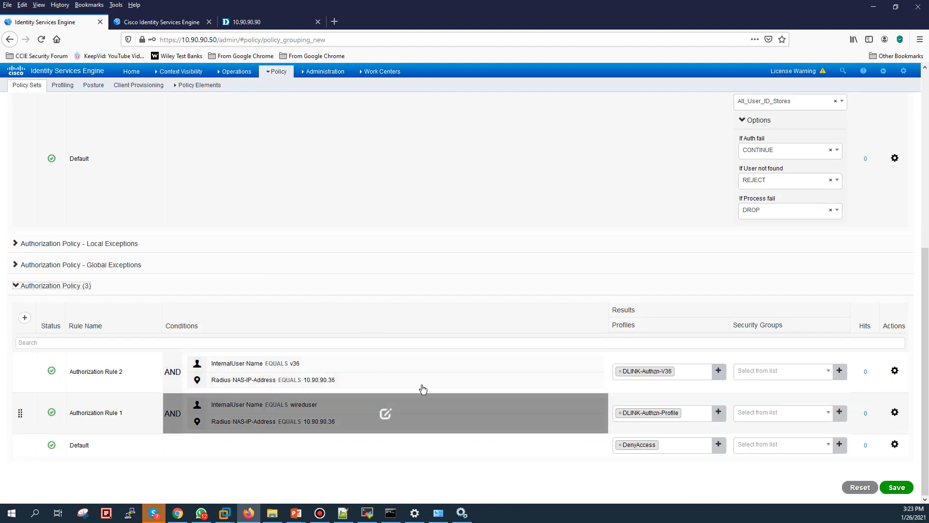
click(522, 379)
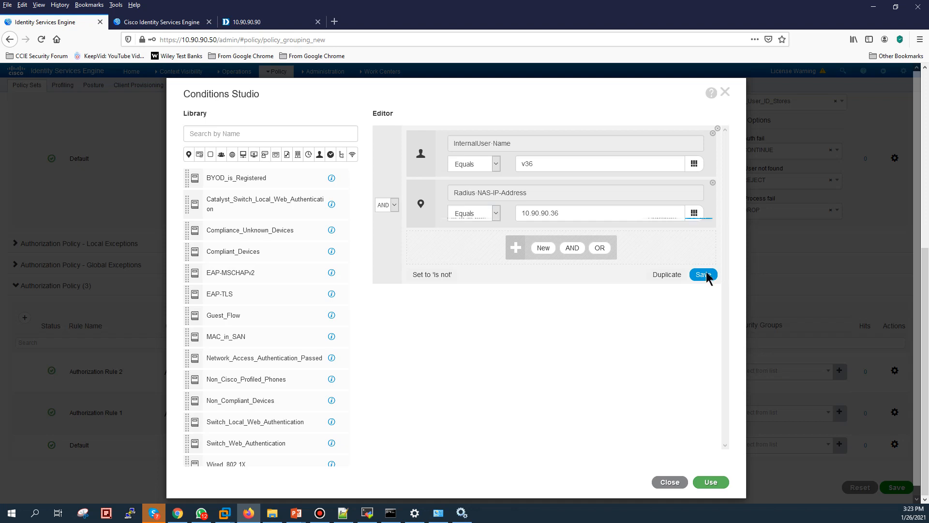
click(543, 247)
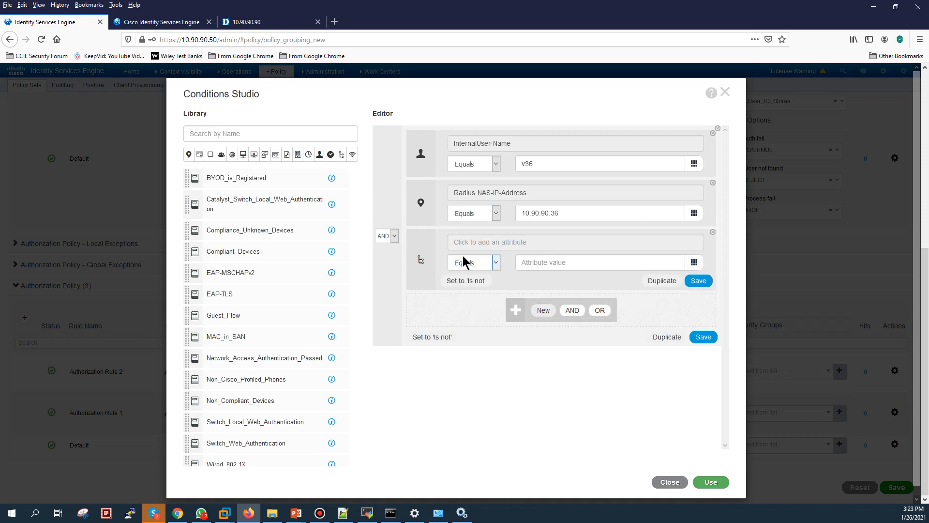
Step: Set the new condition to Network Access AuthenticationStatus Equals AuthenticationPassed and apply the conditions to Authorization Rule 2
click(597, 246)
click(543, 323)
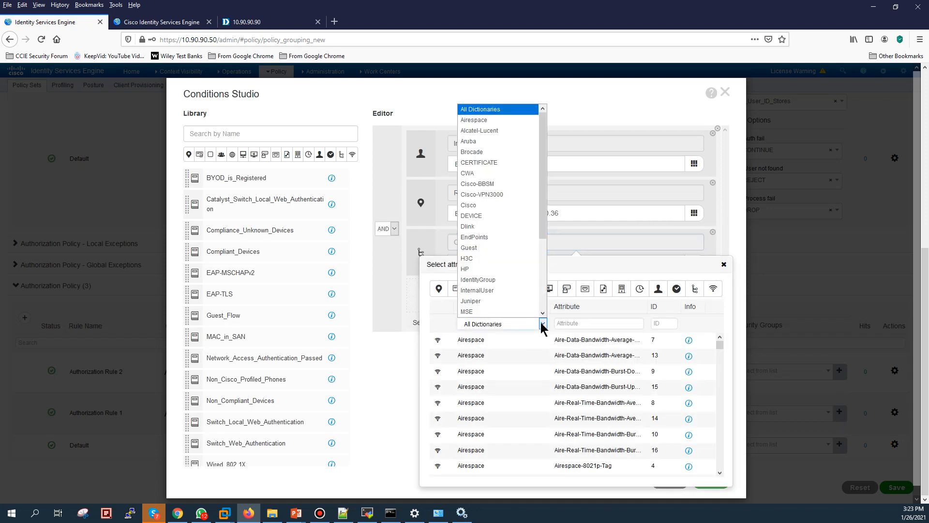
scroll(506, 276, down, 2)
click(506, 279)
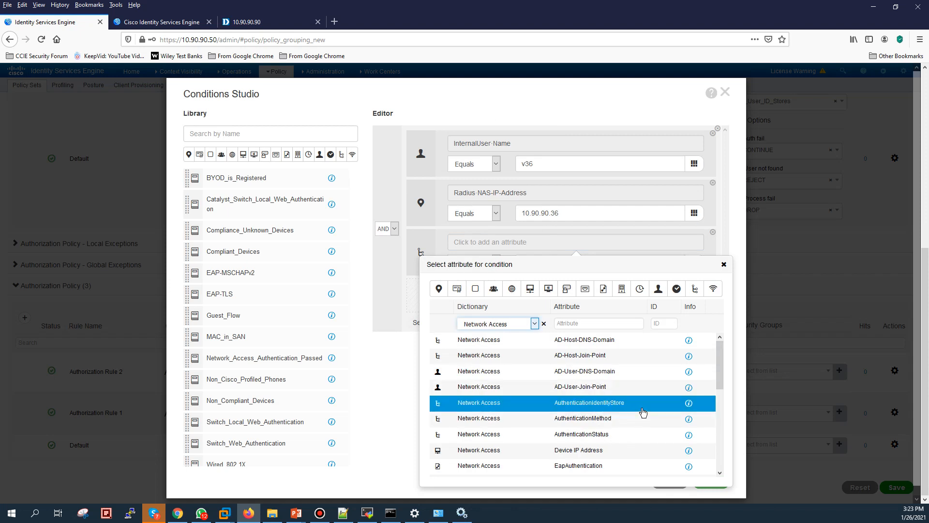
click(628, 434)
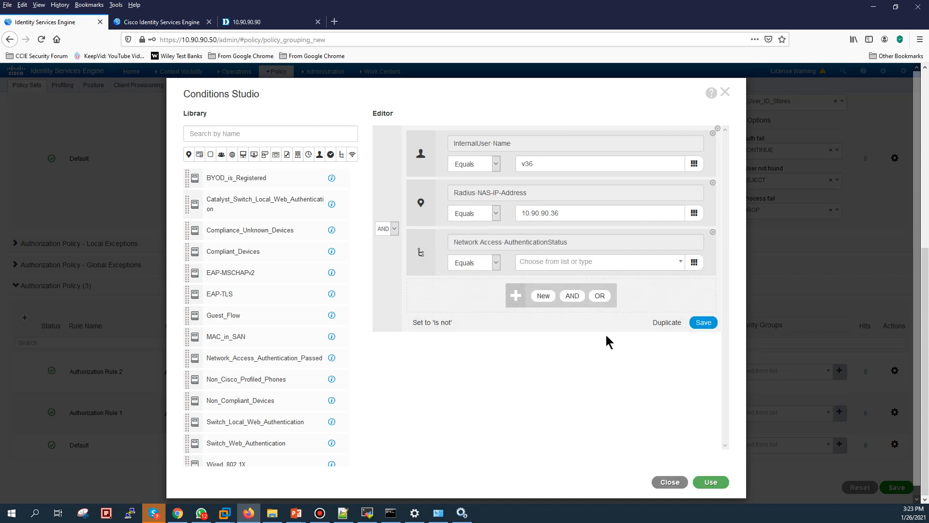
click(584, 246)
click(589, 262)
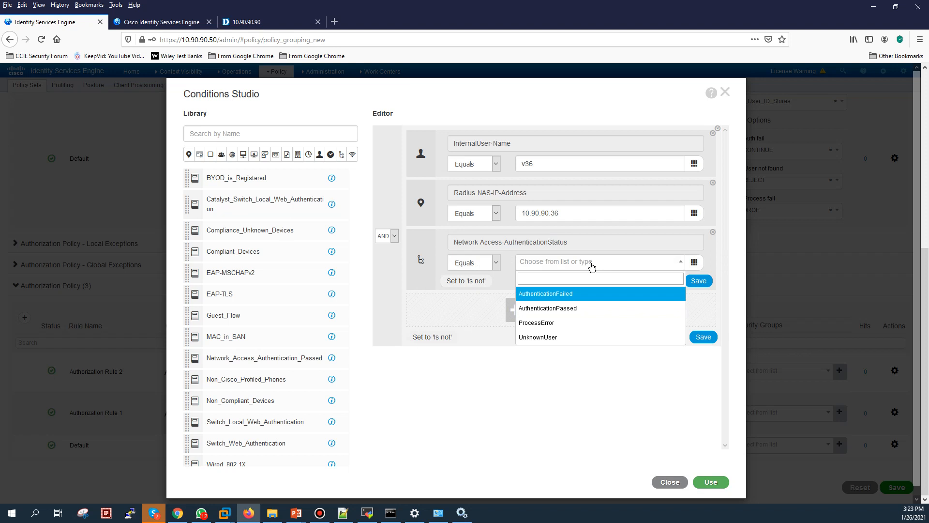
click(583, 311)
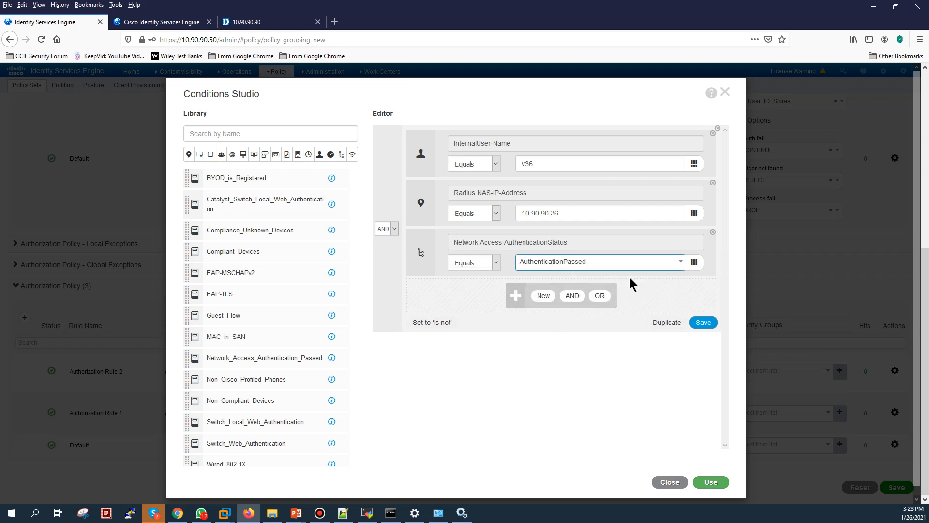
click(711, 482)
Step: Save the modified DGS-3630 policy set and dismiss the saving progress dialog
scroll(895, 499, down, 1)
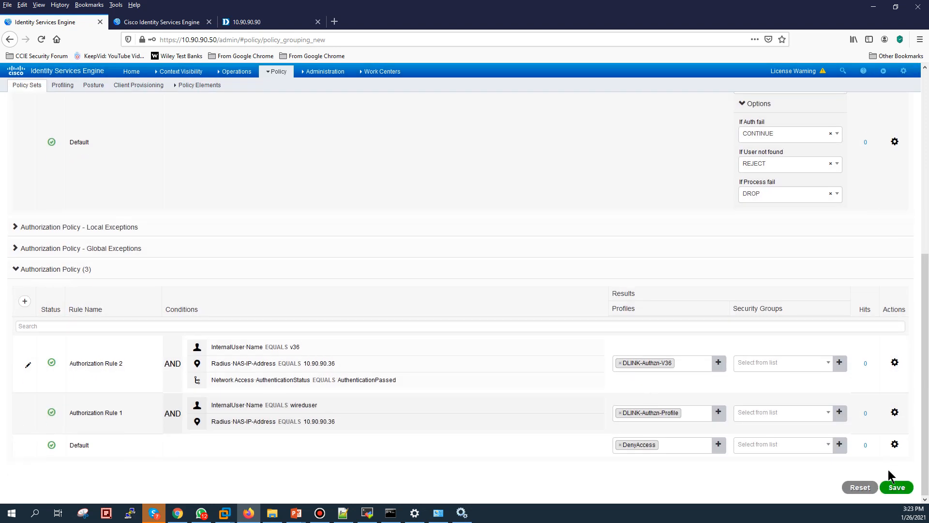
click(898, 488)
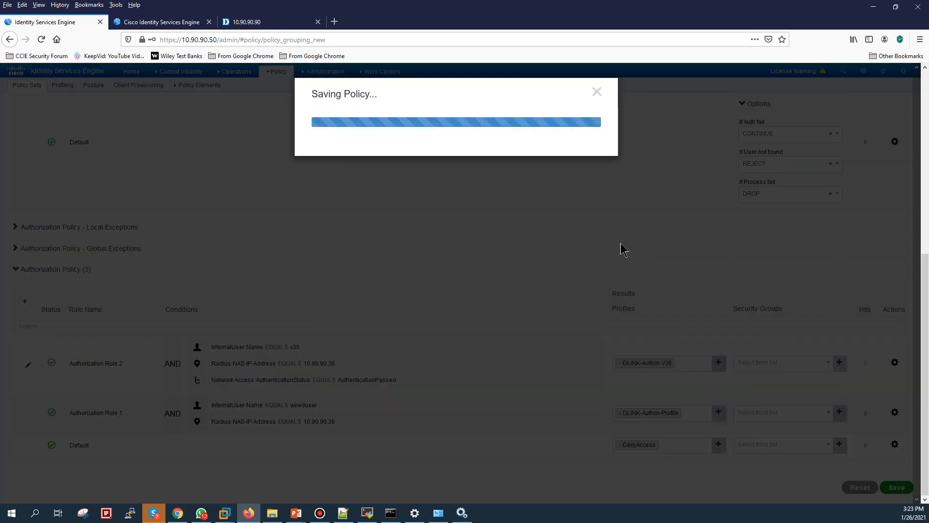
click(601, 92)
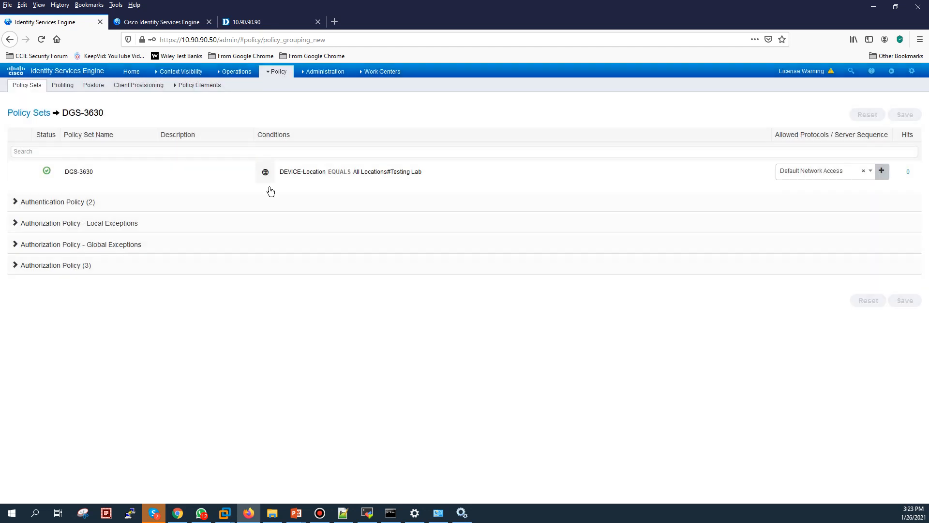
Step: Check the hit counts in the policy sets list and in the DGS-3630 authentication policy, then return to the list
click(28, 114)
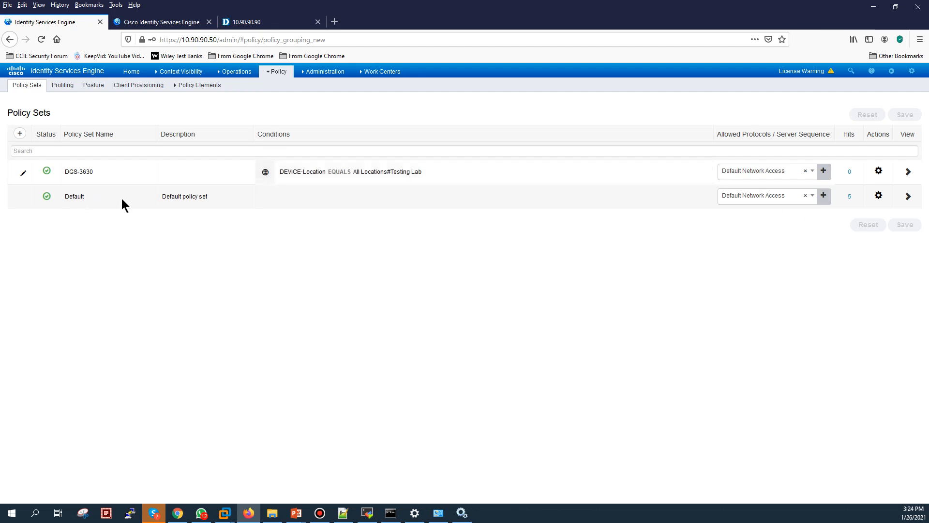
click(909, 173)
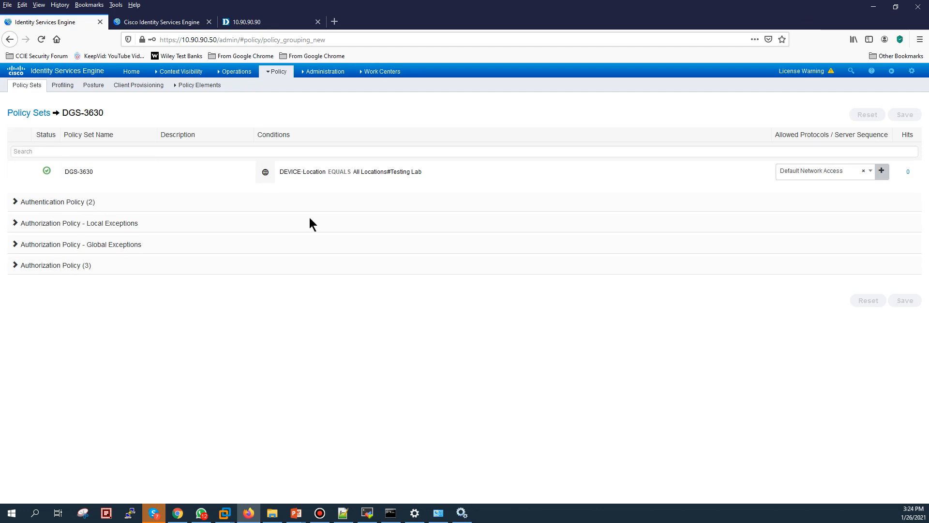
click(59, 206)
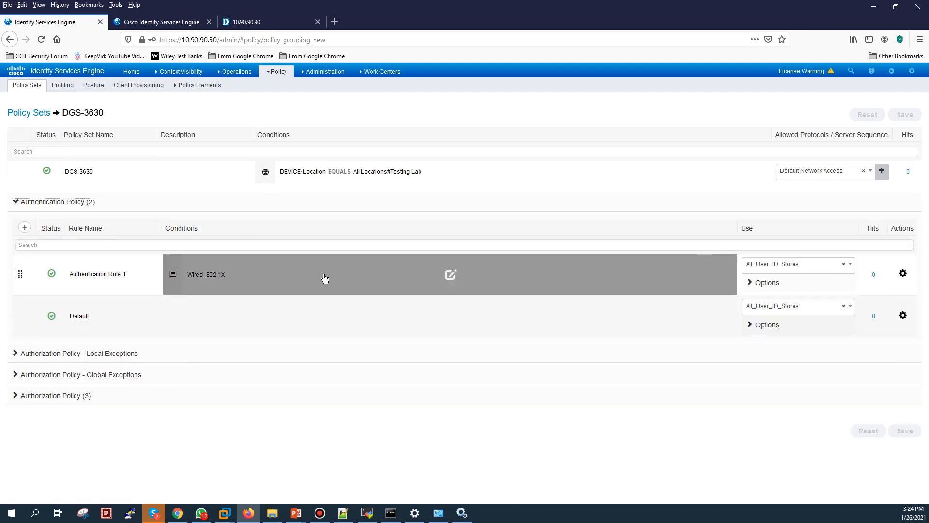
click(27, 114)
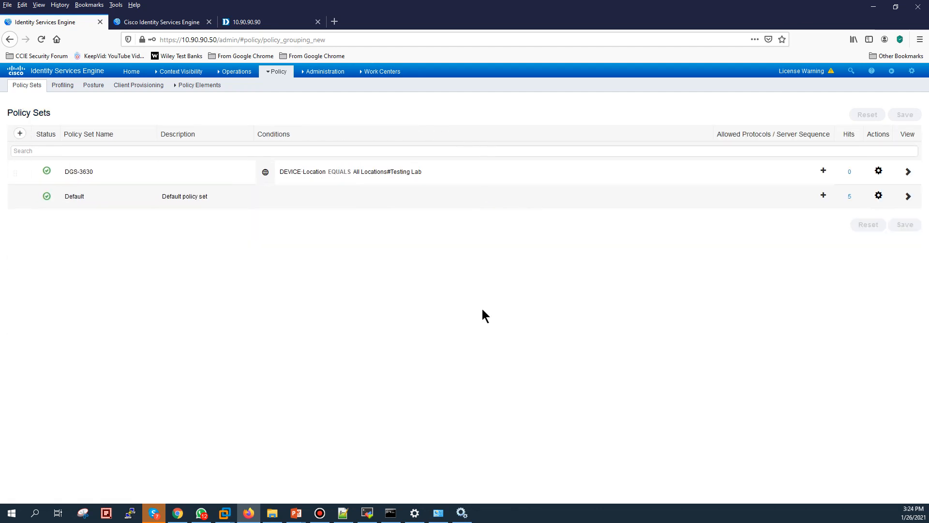
Step: Close the services window and bring up the Network Connections window and the Telnet session to the switch
click(462, 512)
click(916, 6)
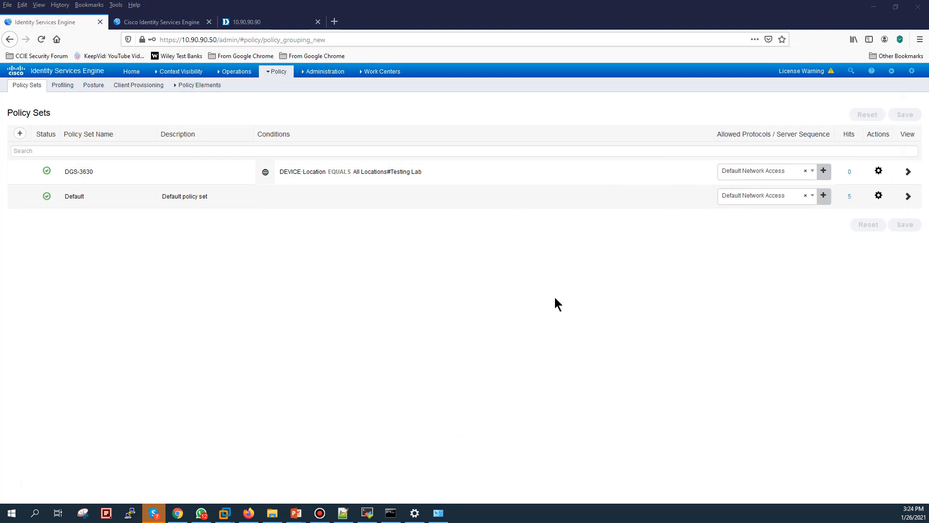
click(438, 512)
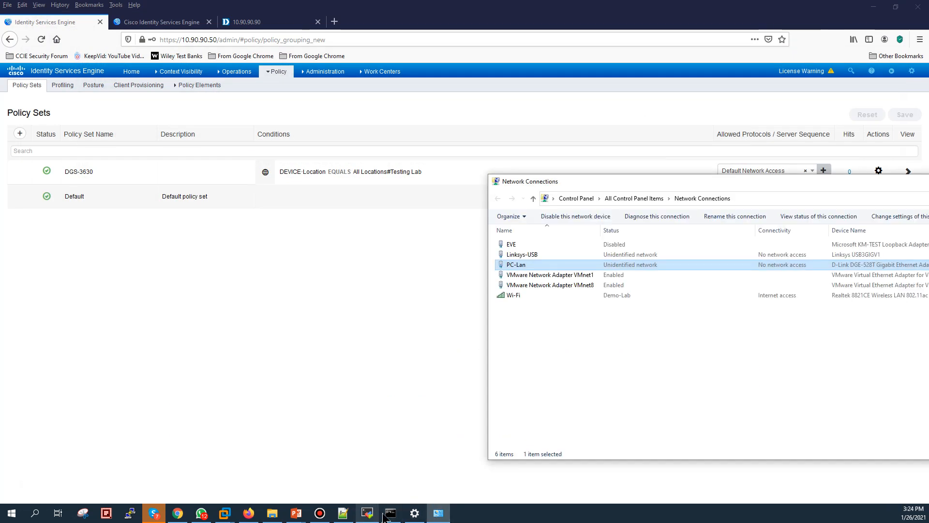
click(390, 513)
click(585, 361)
Step: Disable and re-enable the PC-Lan adapter to trigger a new wired authentication
right_click(526, 265)
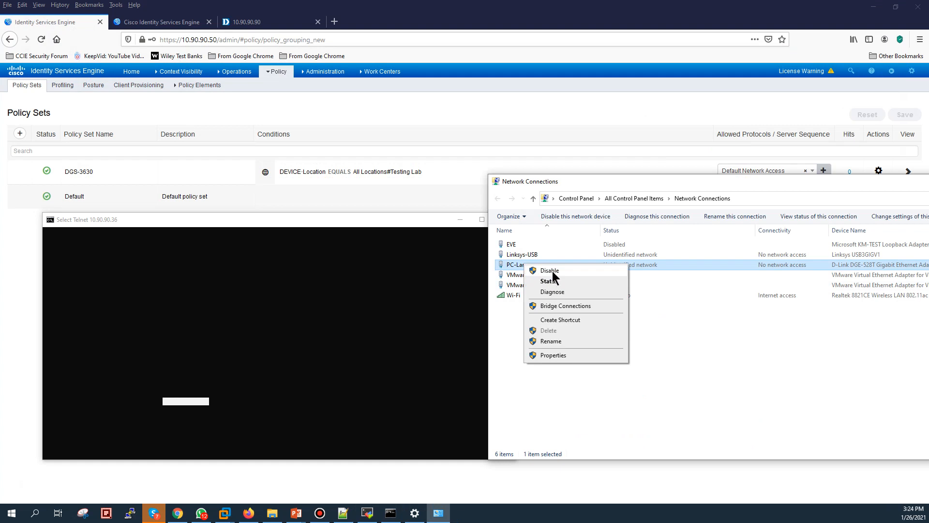
click(552, 271)
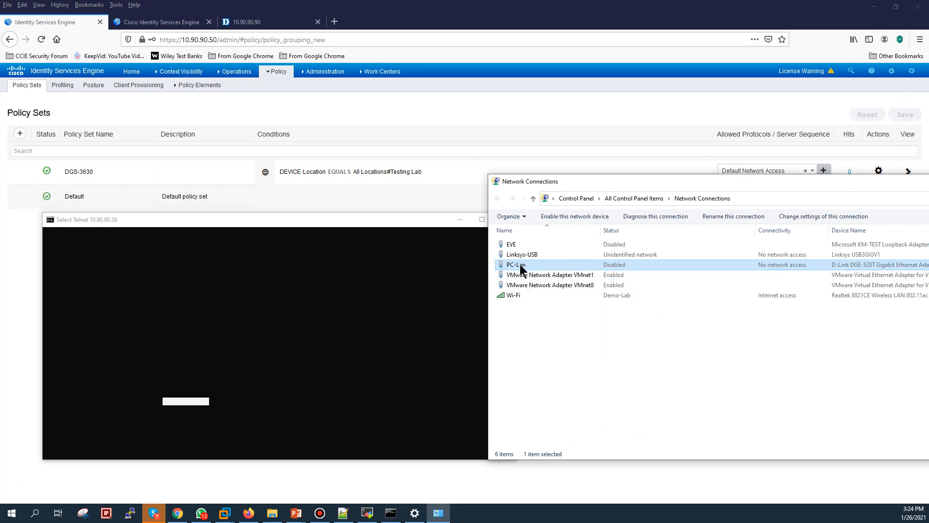
right_click(521, 270)
click(545, 272)
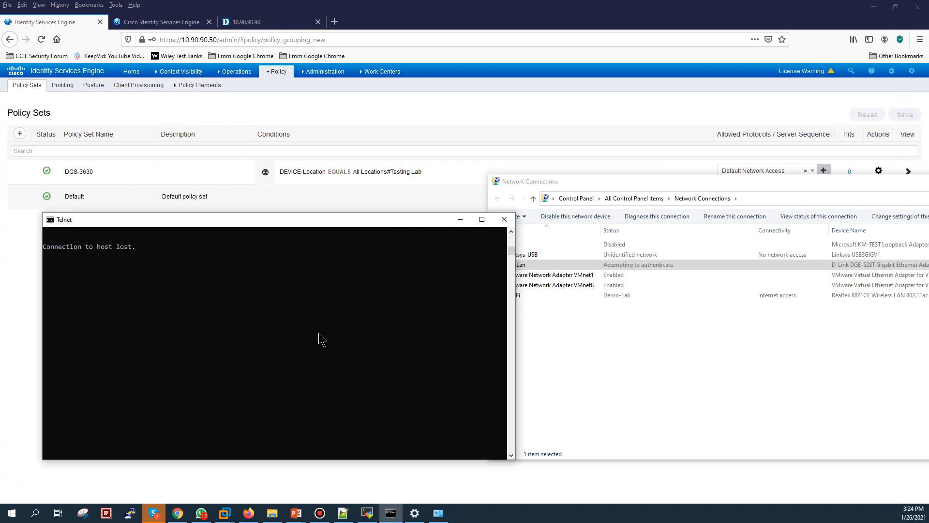
Step: Reconnect the Telnet session to the switch at 10.90.90.36 and log in as wireduser with the account password
key(Return)
key(Return)
text(\)
key(Return)
text(\)
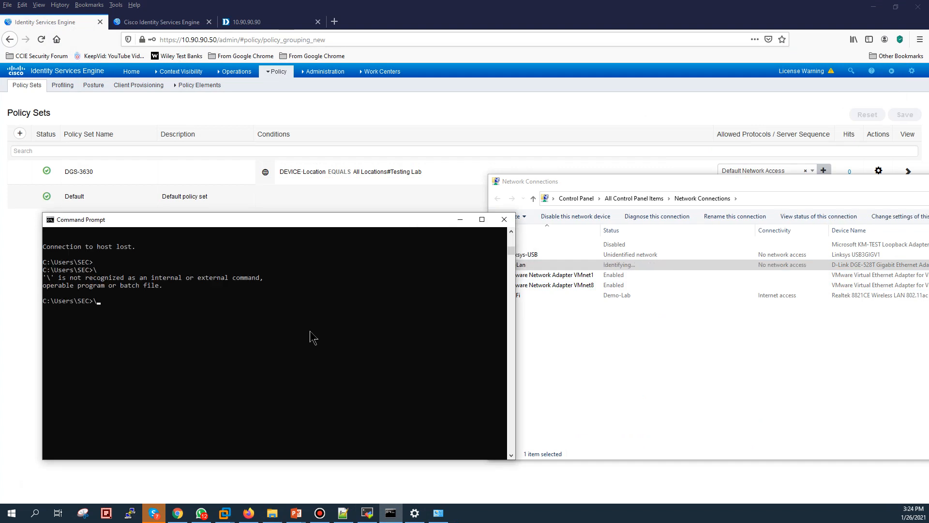
key(Up)
key(Up)
key(Return)
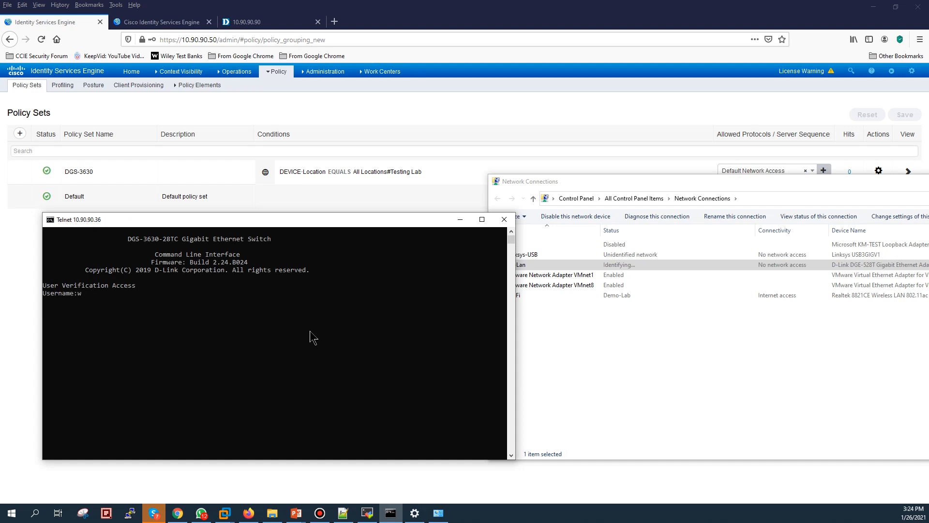
text(wireduser)
key(Return)
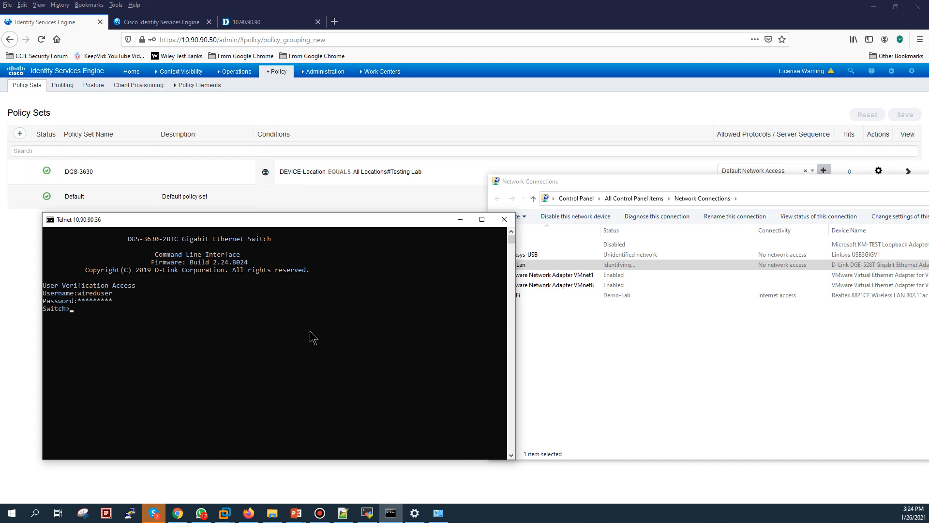
Step: Enter privileged mode on the switch with the enable command and the enable password
text(n)
key(Tab)
key(Return)
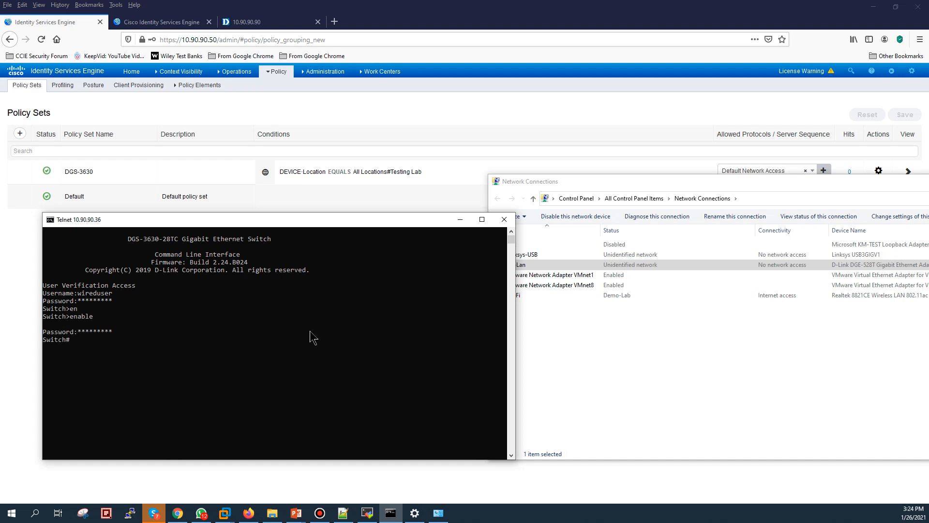
Step: Refresh the Network Connections list to check the PC-Lan adapter's status
click(311, 331)
click(644, 338)
right_click(644, 341)
click(676, 379)
Step: List the switch's authentication sessions with the command sho authentication sessions
click(310, 337)
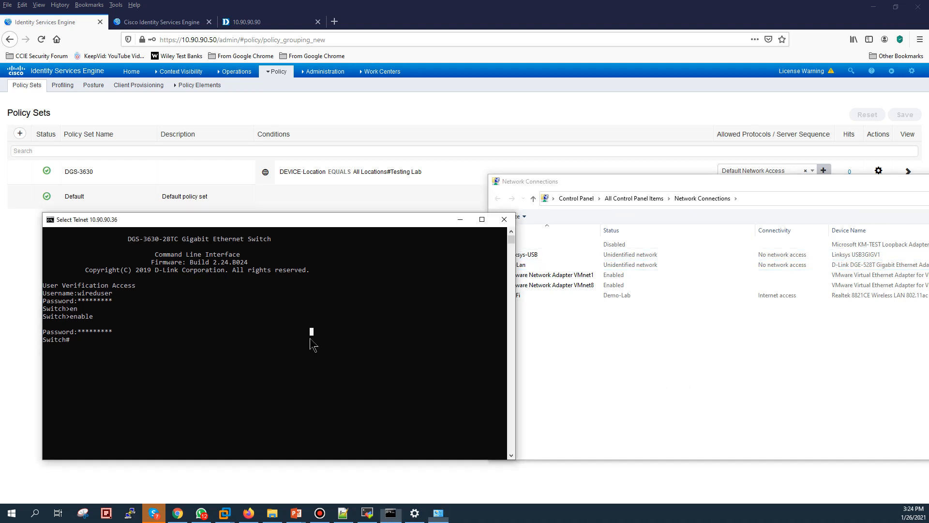
key(Return)
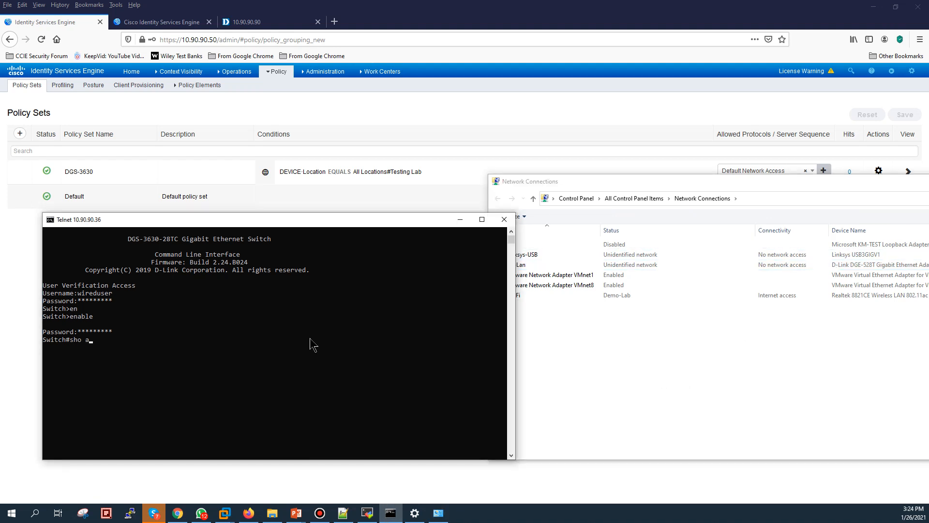
text(sho au)
key(Tab)
key(Tab)
text(se)
key(Tab)
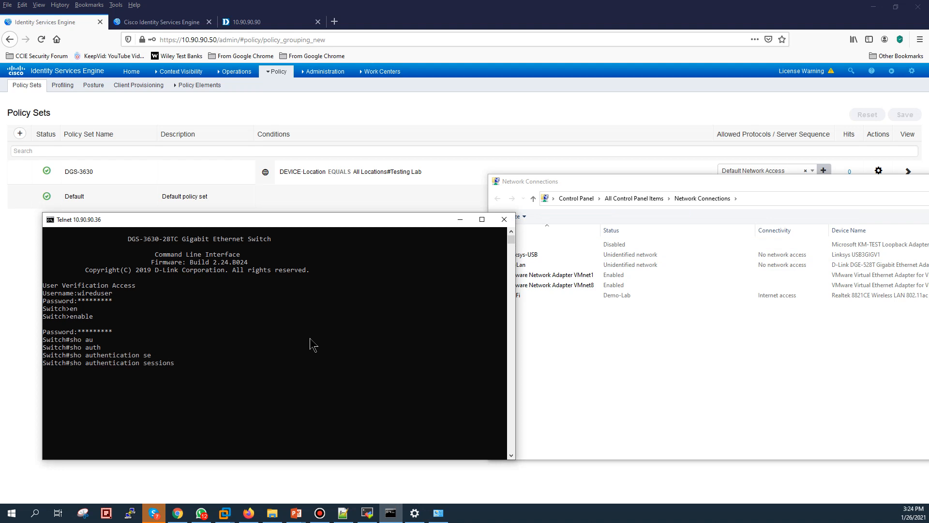
key(Return)
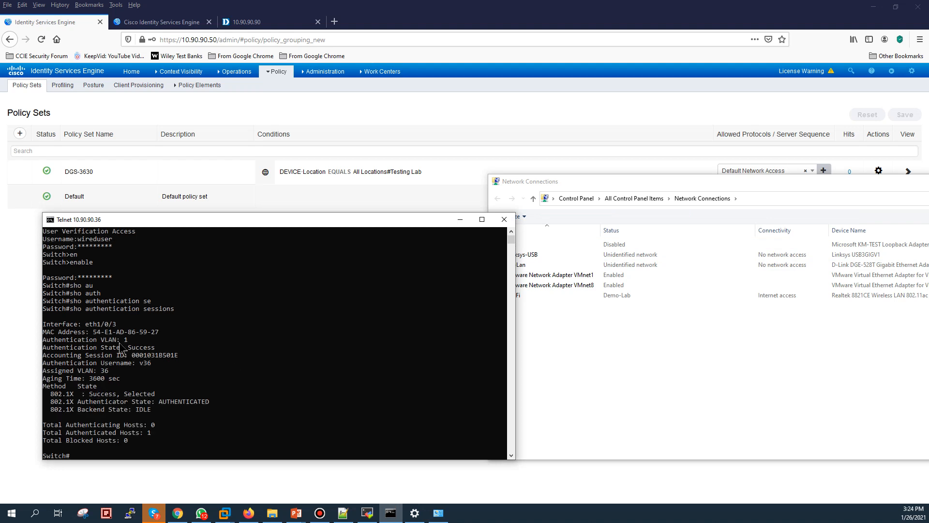
Step: Review the session output for the client, highlighting the Authentication VLAN and Assigned VLAN lines
scroll(216, 338, up, 2)
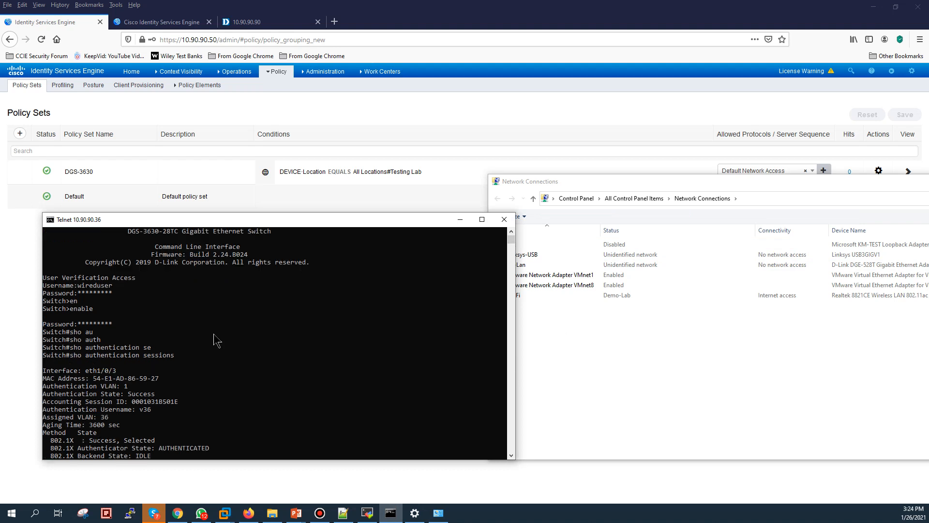
scroll(216, 339, down, 6)
scroll(130, 352, up, 3)
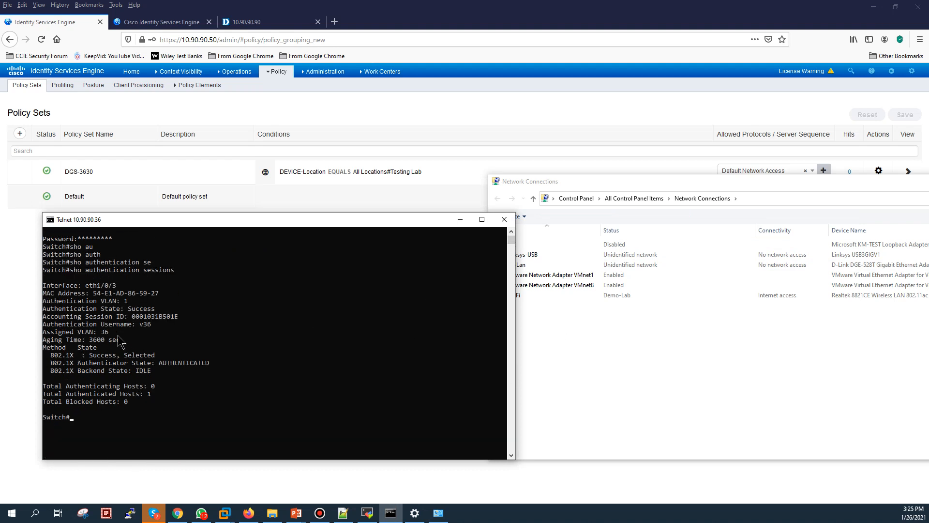
drag(49, 301, 134, 308)
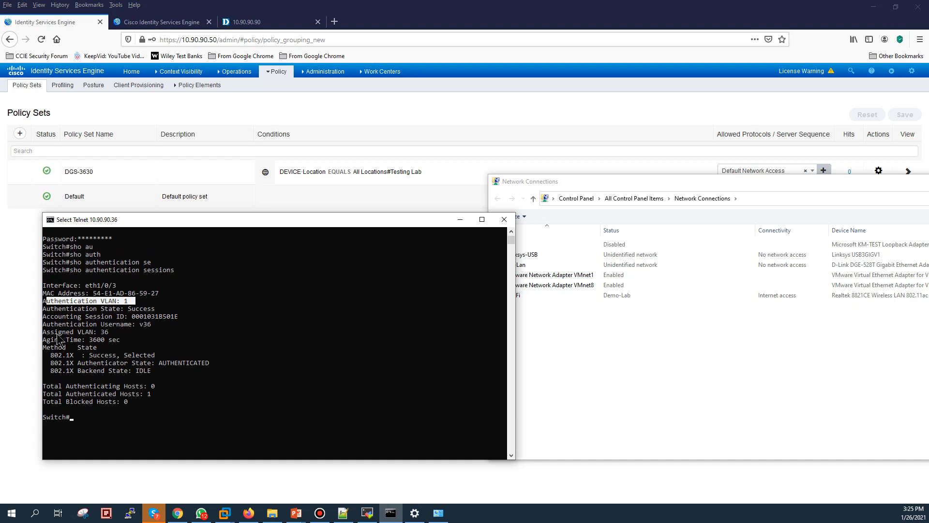
drag(55, 333, 116, 335)
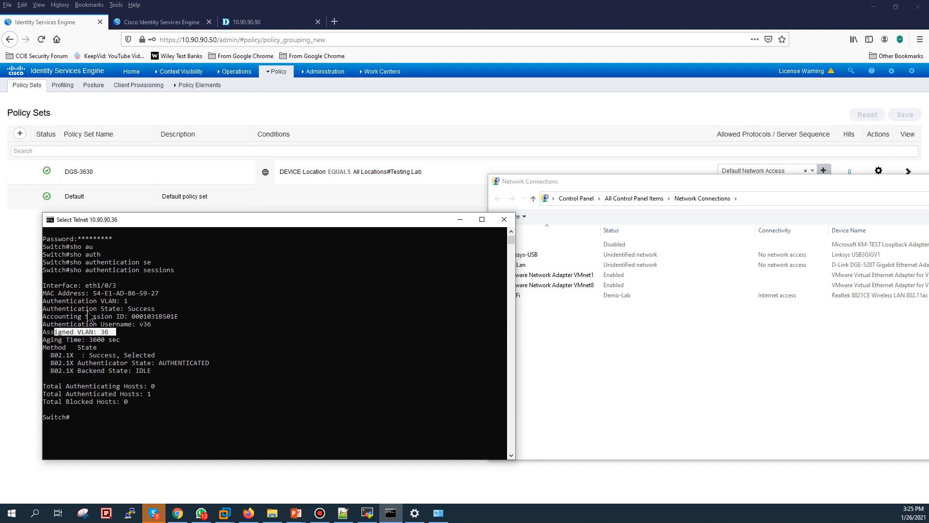
Step: Compare the client's Authentication VLAN with its Assigned VLAN and check the 802.1X Authenticator State in the session output
drag(66, 301, 132, 304)
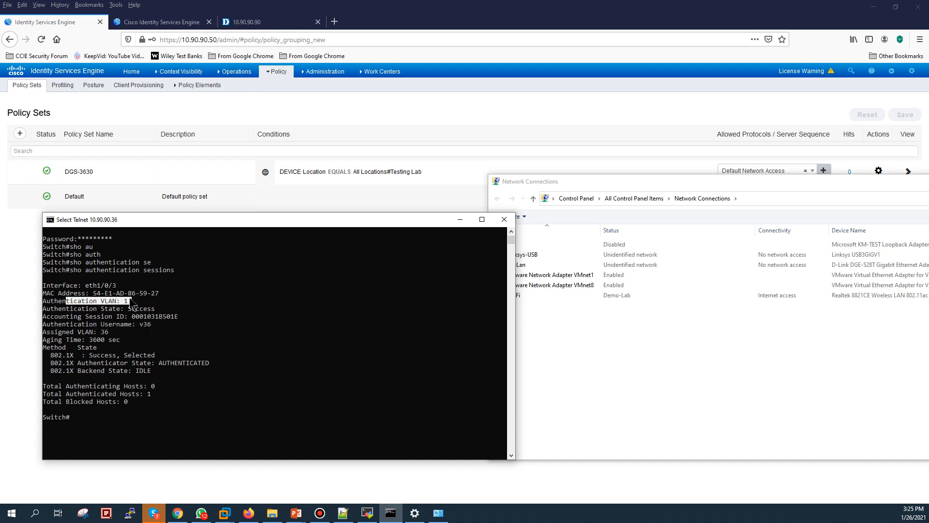
drag(54, 333, 112, 333)
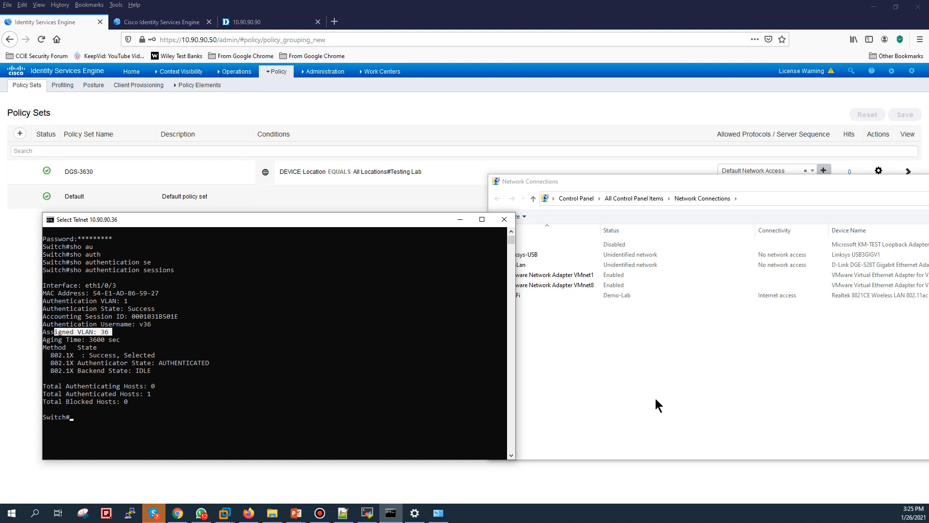
click(165, 340)
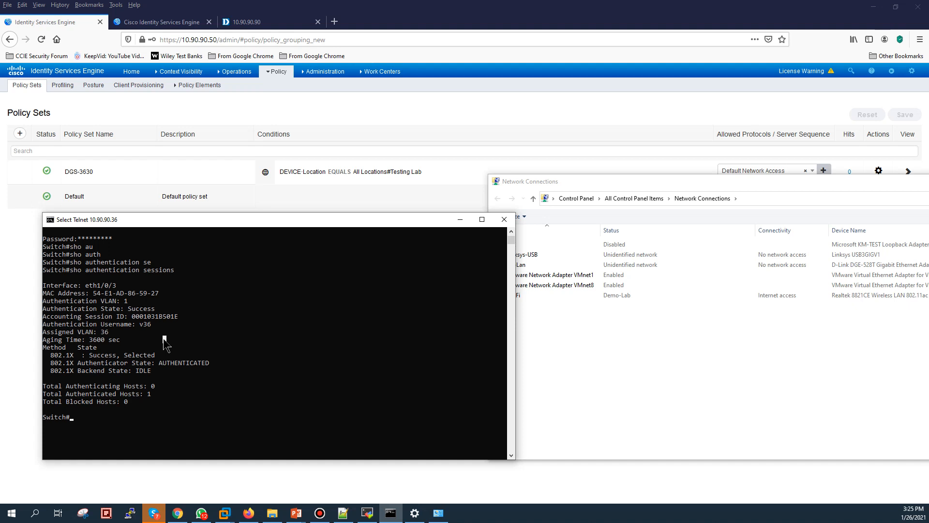
drag(160, 365, 209, 365)
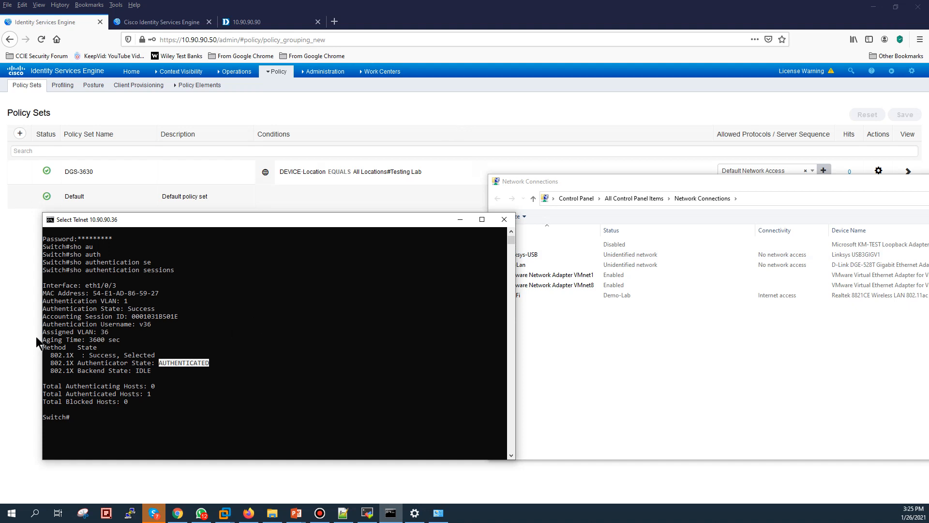
mouse_move(47, 332)
mouse_down()
mouse_move(111, 334)
mouse_move(44, 335)
mouse_up()
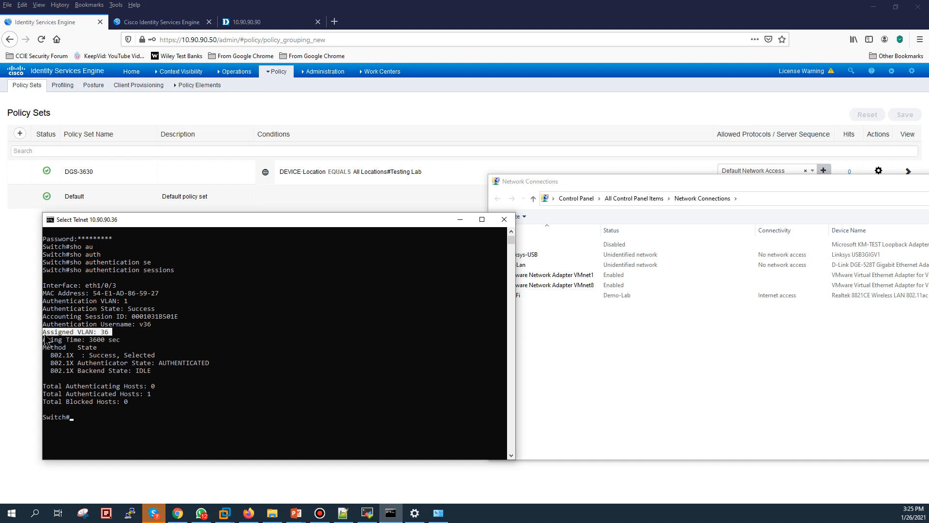
click(254, 347)
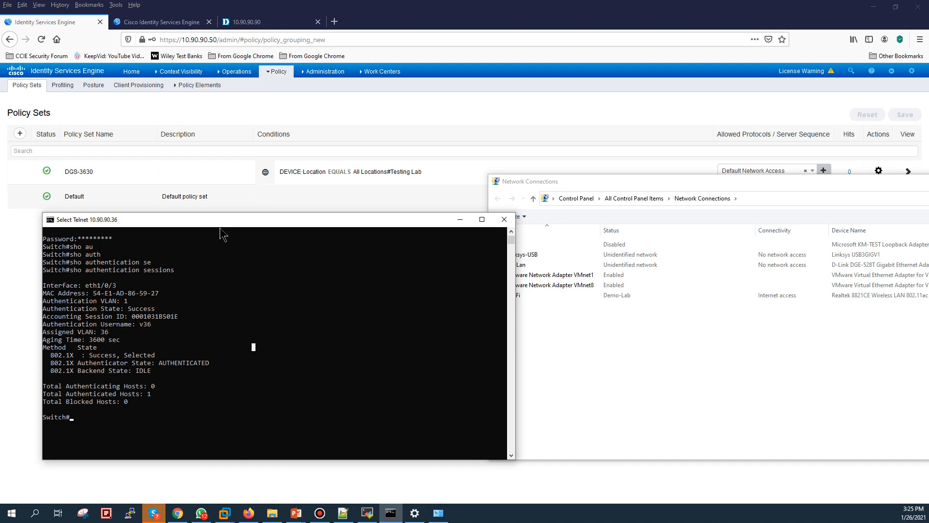
Step: List the switch's VLANs with the command sh vlan in the Telnet session
drag(248, 219, 489, 185)
click(496, 251)
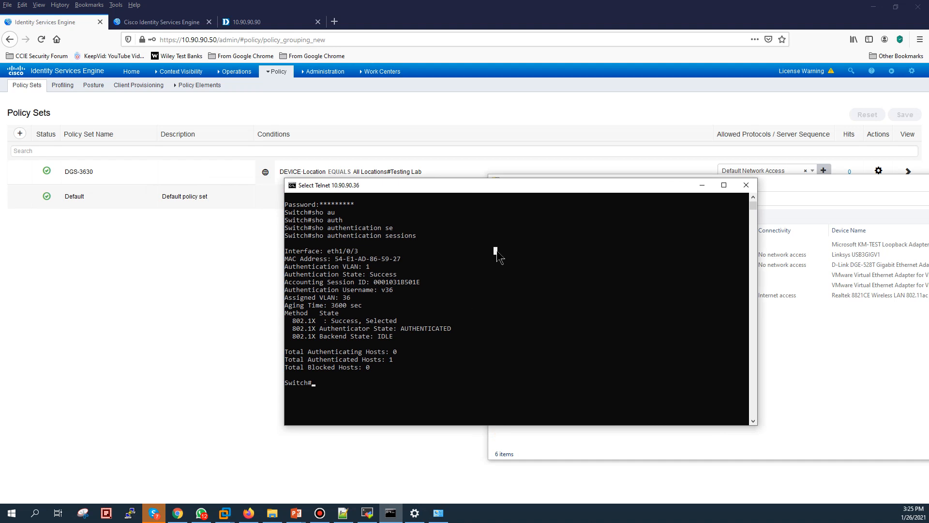
text(sh)
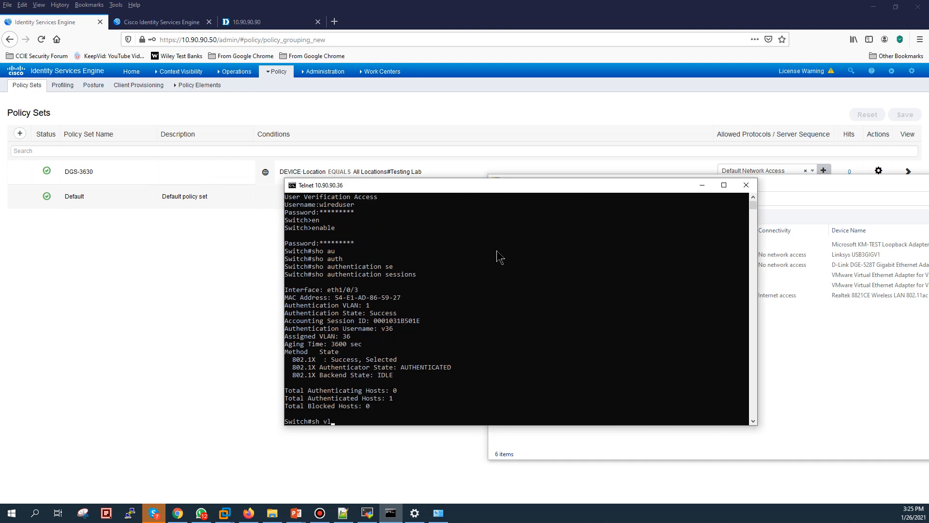
text( vl)
key(Tab)
key(Return)
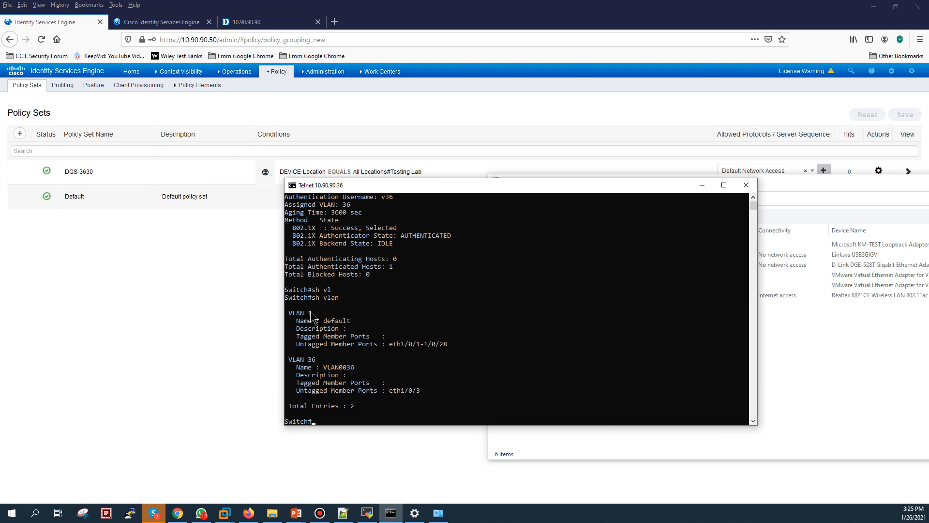
Step: Examine the untagged member ports listed for VLAN 1 and VLAN 36
drag(397, 344, 459, 347)
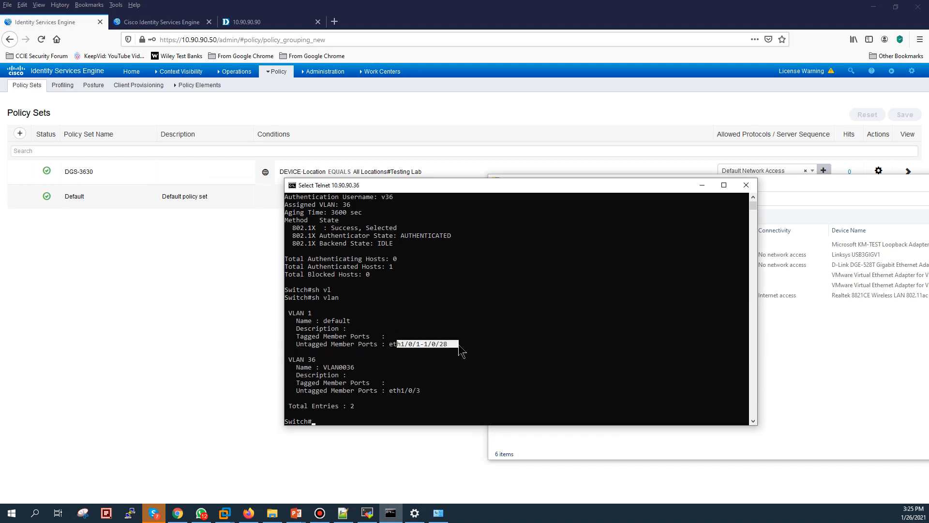
drag(430, 393, 390, 392)
drag(315, 362, 288, 364)
click(511, 366)
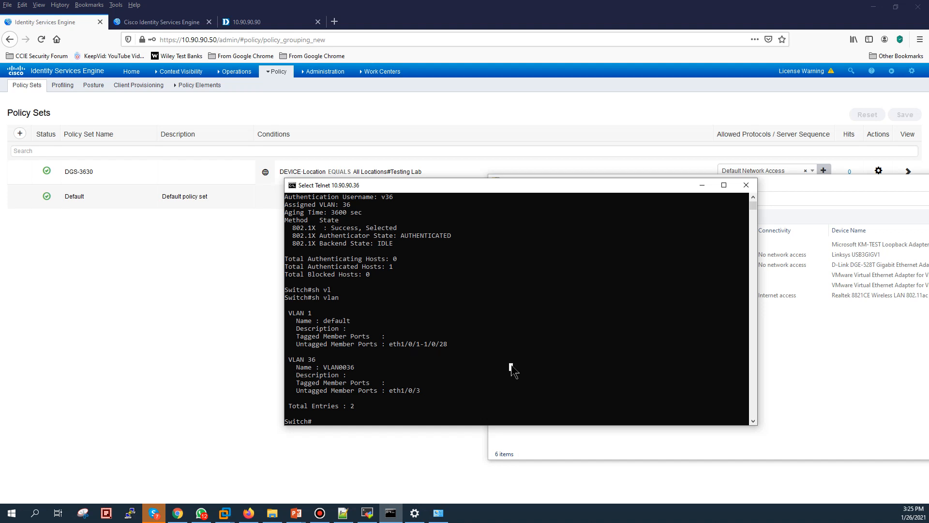
Step: Show the RADIUS counters with the command sho radius statistics and check the Access Accepts and Access Requests lines
text(sho radiu)
key(Tab)
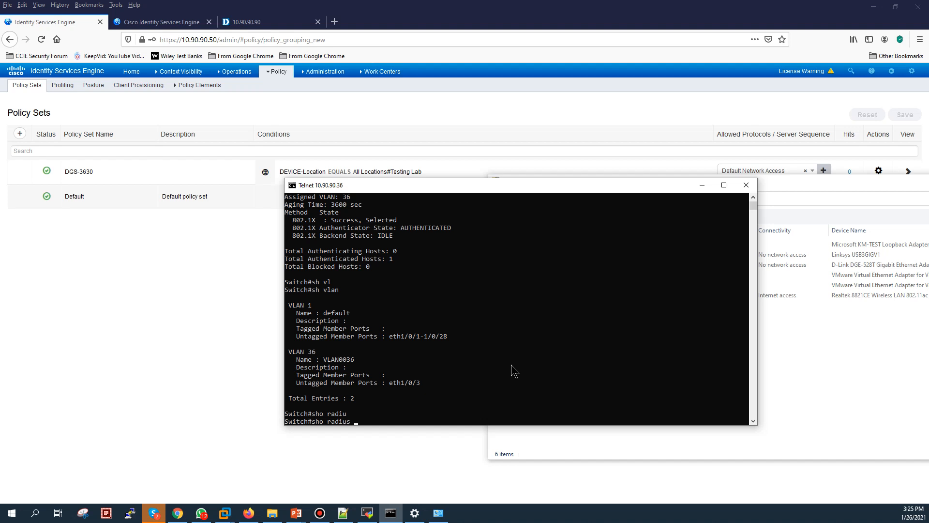
text(st)
key(Tab)
key(Return)
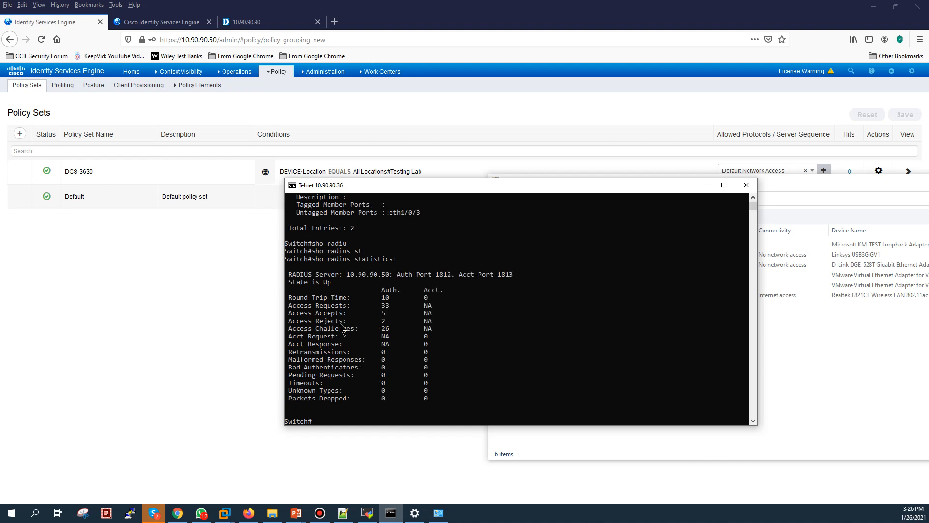
drag(389, 320, 338, 314)
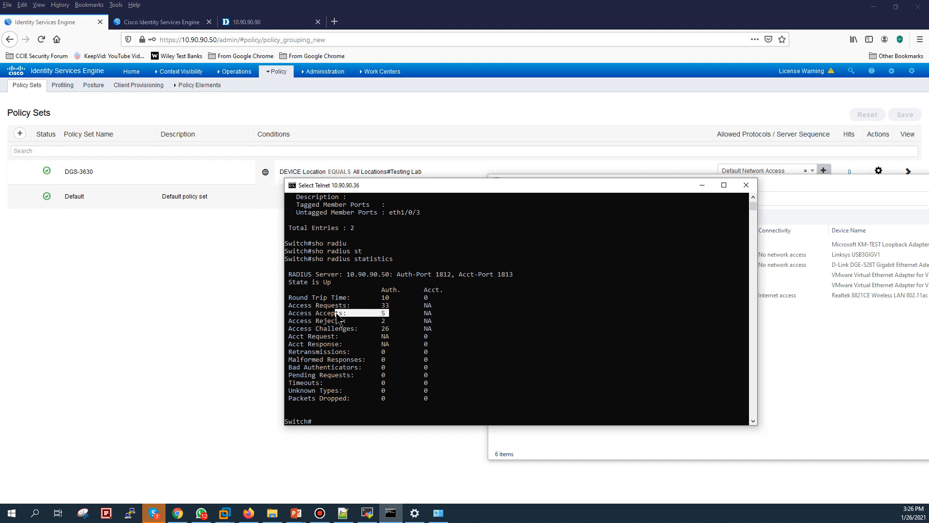
drag(392, 305, 304, 310)
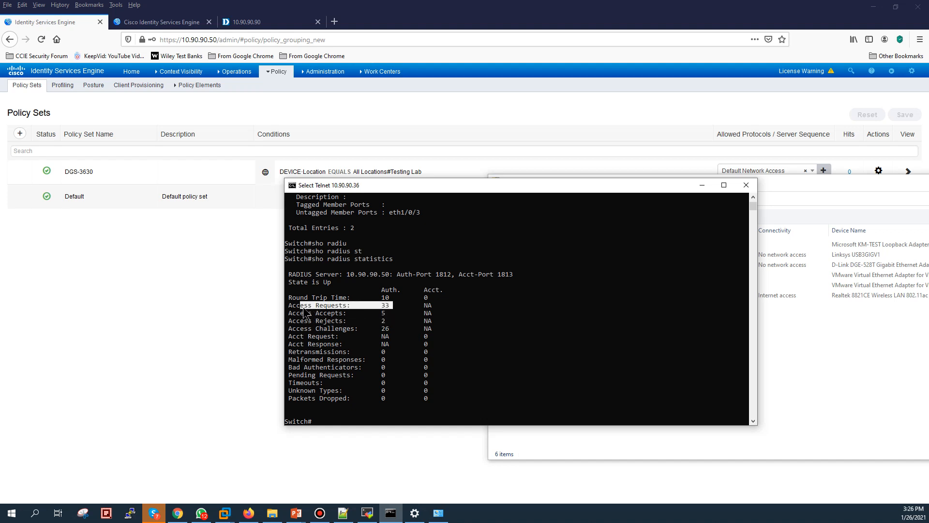
Step: Return to the ISE Policy Sets page in the browser and refresh the hit count of the DGS-3630 policy set
click(220, 357)
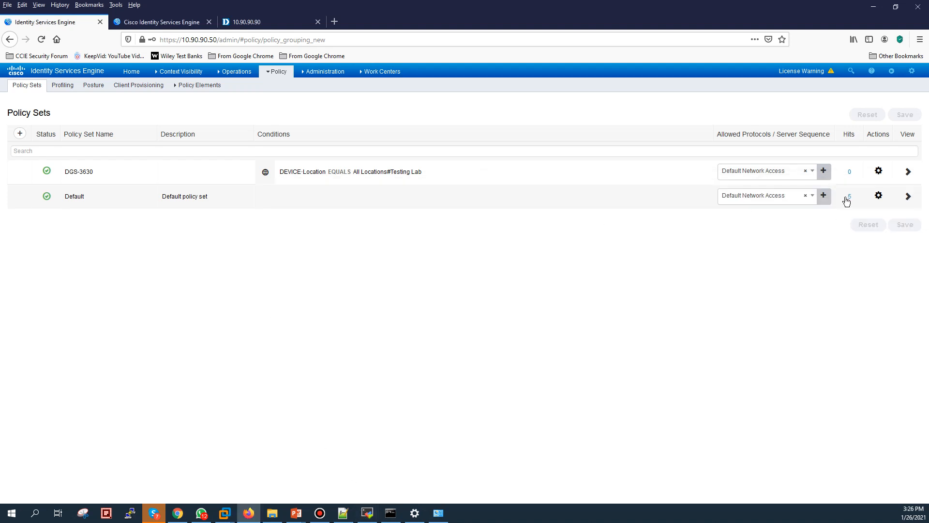
click(849, 172)
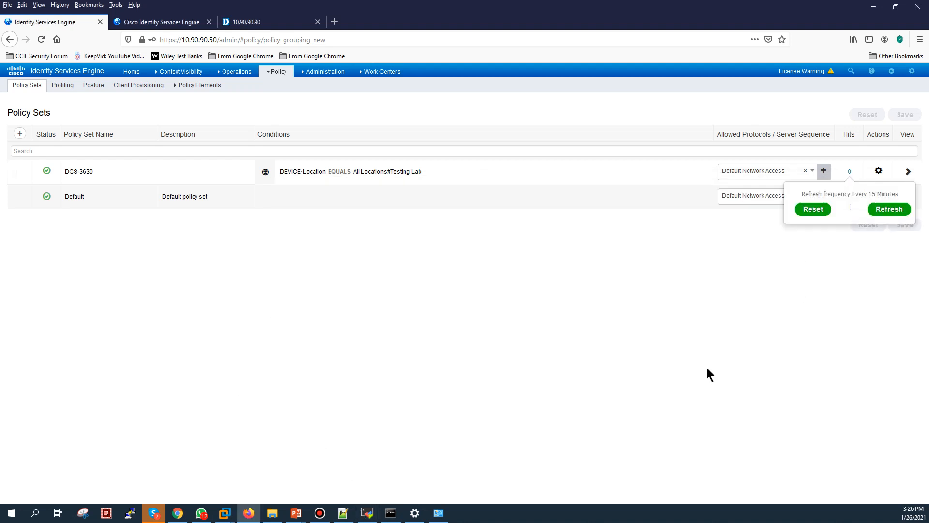
click(850, 173)
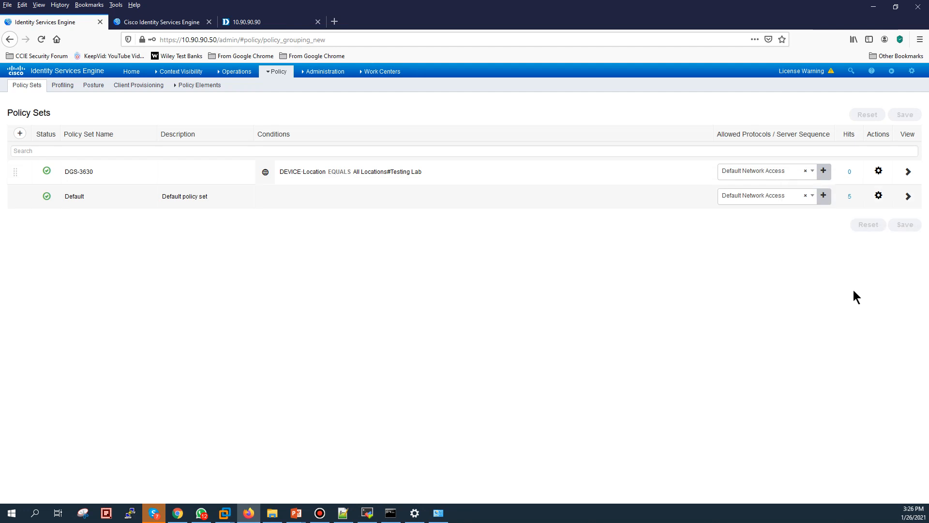
click(850, 173)
click(885, 210)
Step: Open the DGS-3630 policy set, expand its Authentication Policy and refresh the hit counts of the rules
click(908, 172)
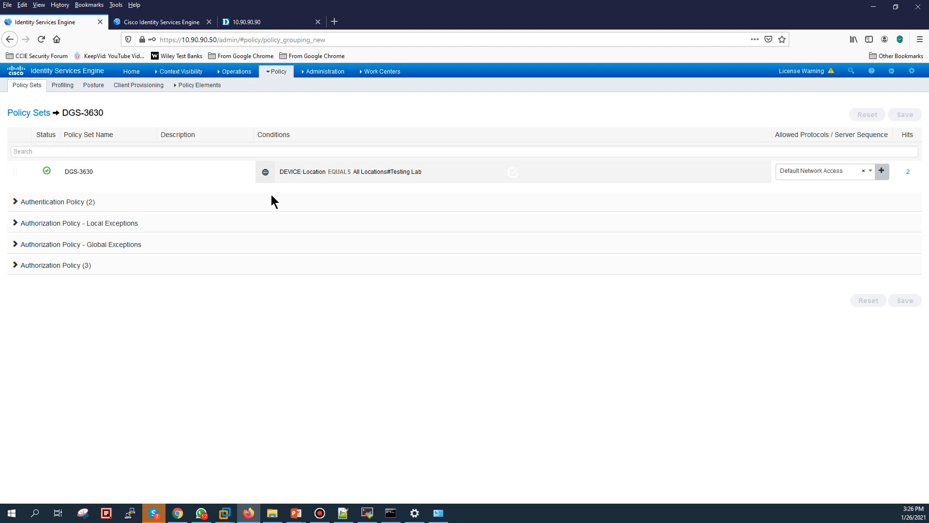
drag(74, 171, 92, 173)
click(97, 176)
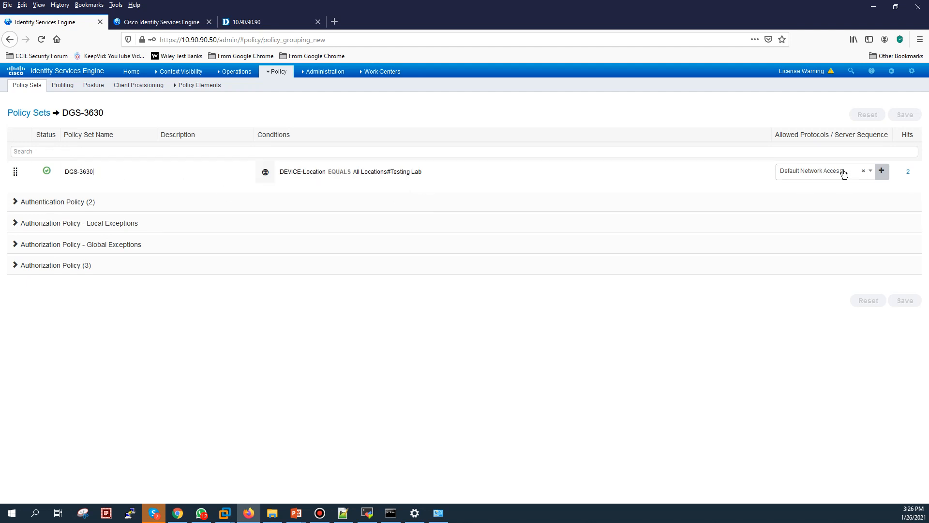
click(83, 206)
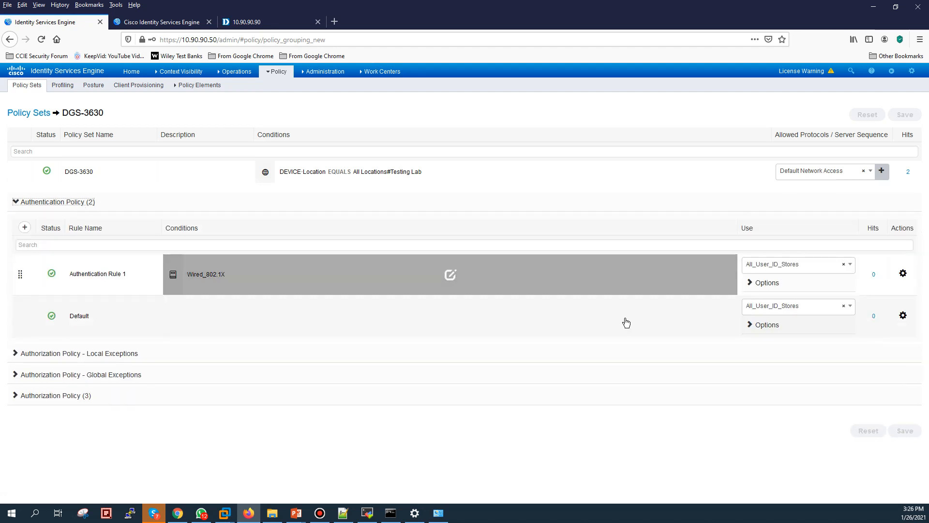
click(874, 274)
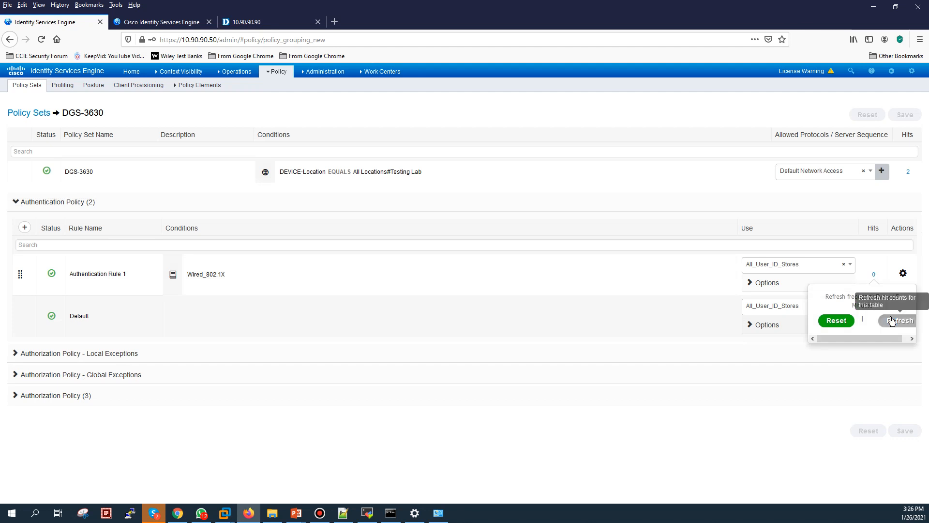
click(891, 321)
Step: Expand the options of the Default authentication rule and refresh its hit count
click(873, 316)
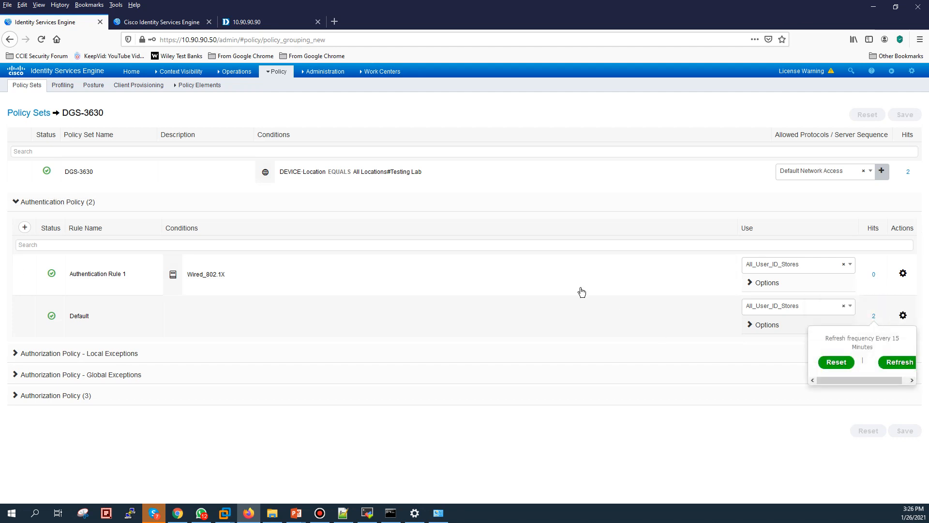
click(755, 325)
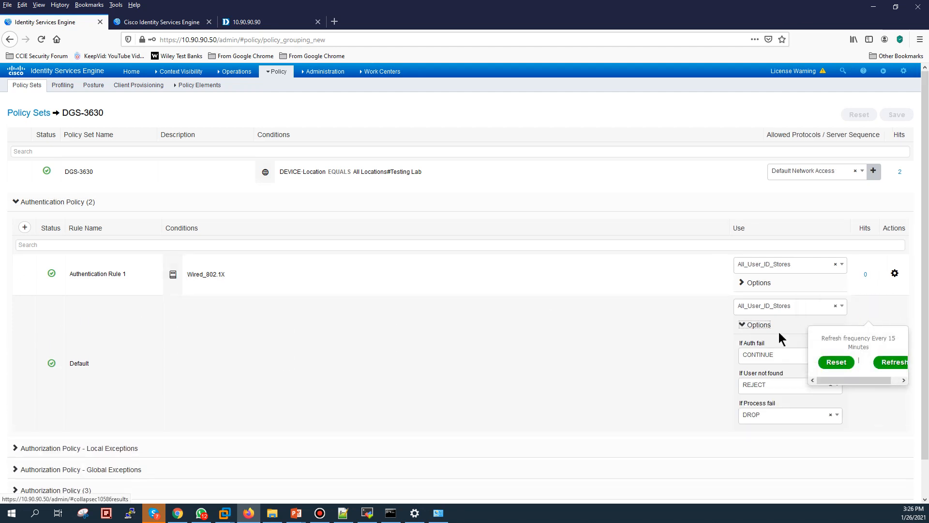
click(892, 361)
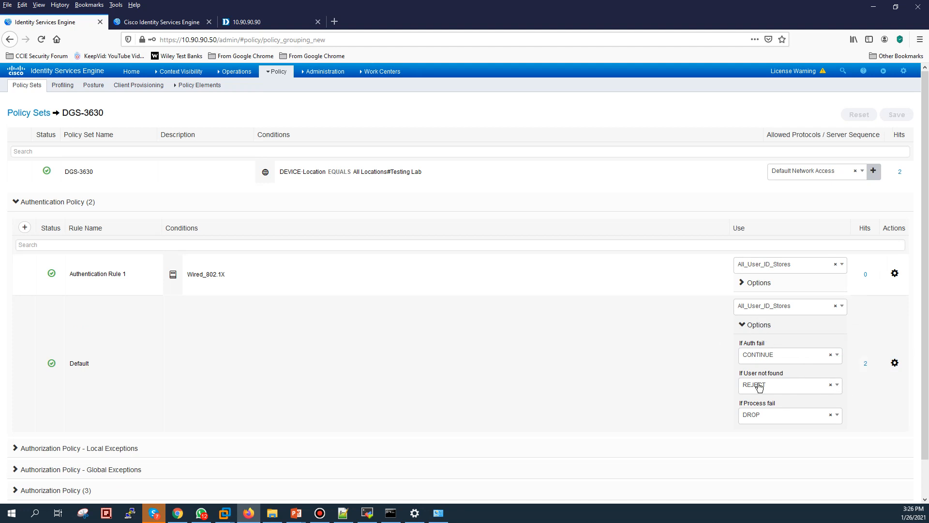
Step: Expand the Authorization Policy of the DGS-3630 set and review the conditions and profiles of its rules
scroll(68, 389, down, 2)
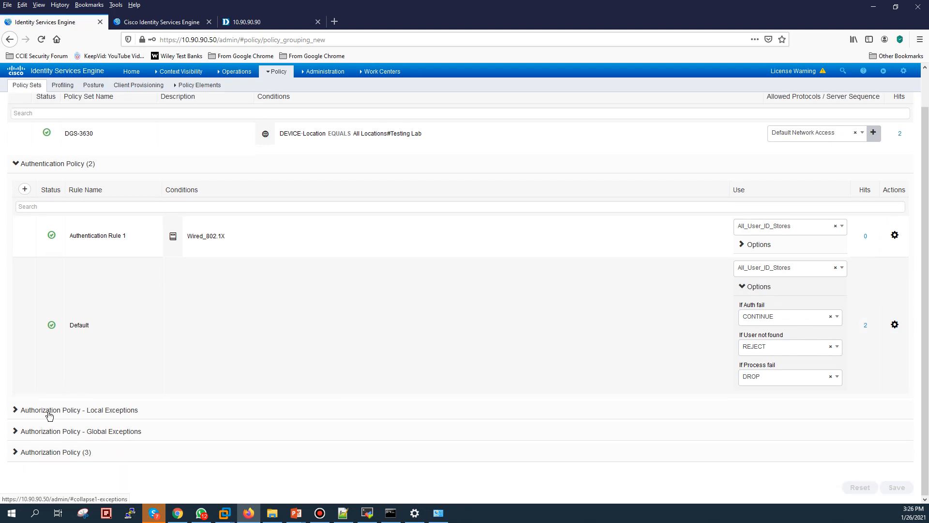
click(57, 451)
scroll(207, 385, down, 4)
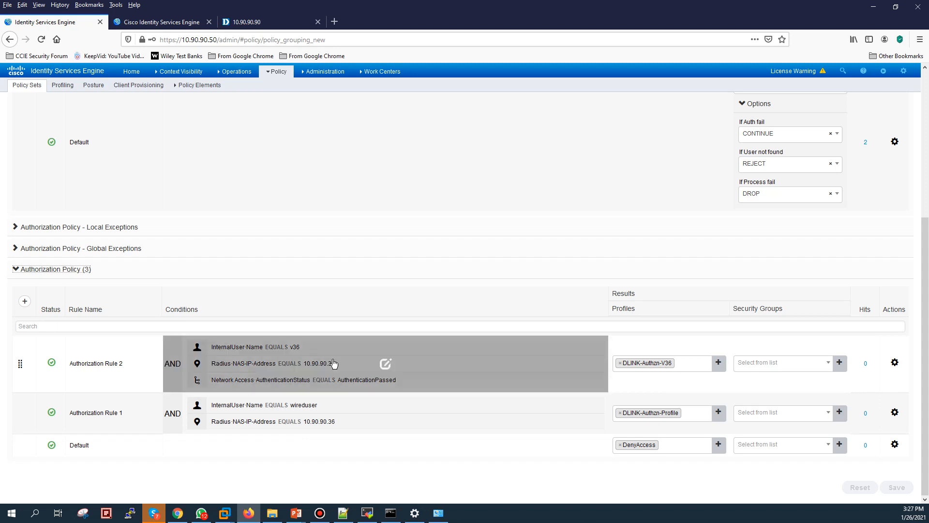
scroll(309, 121, up, 2)
Step: Open the DLINK-Authzn-V36 authorization profile from the policy results and check its VLAN setting under Common Tasks
click(325, 71)
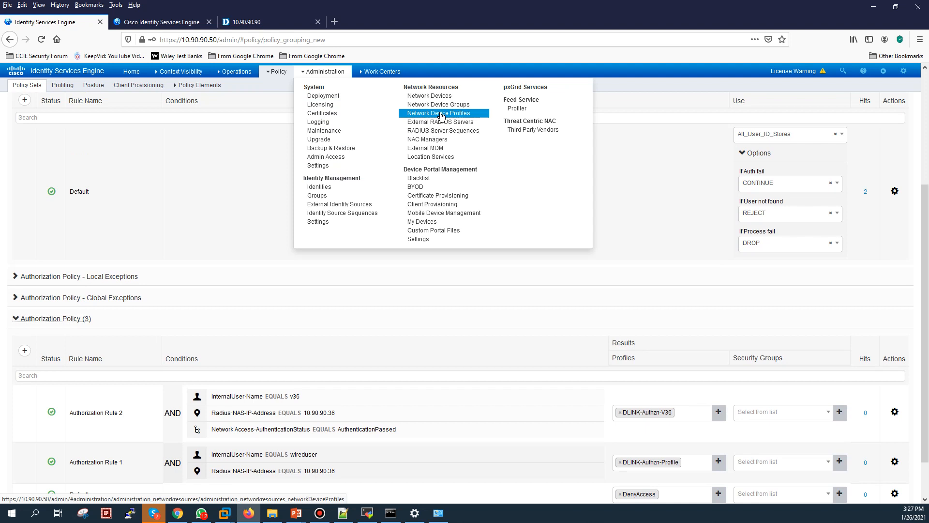
click(271, 72)
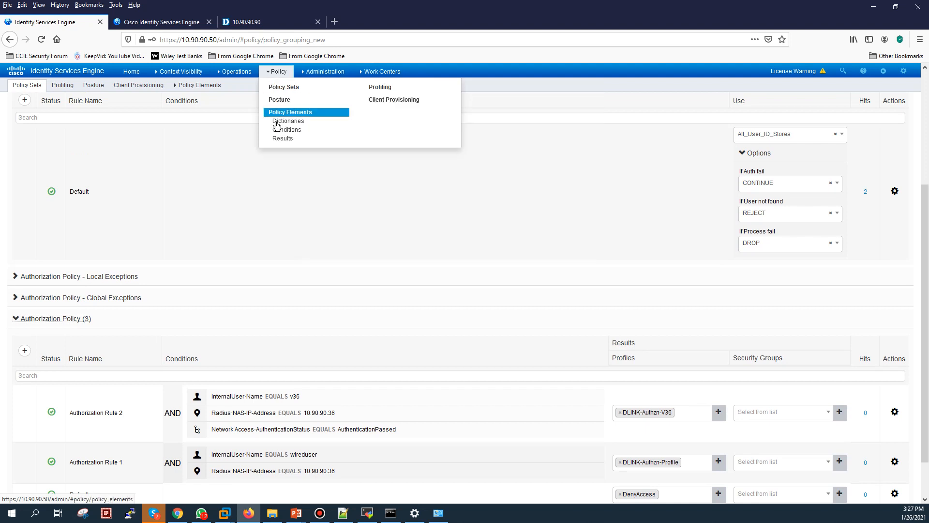
click(283, 138)
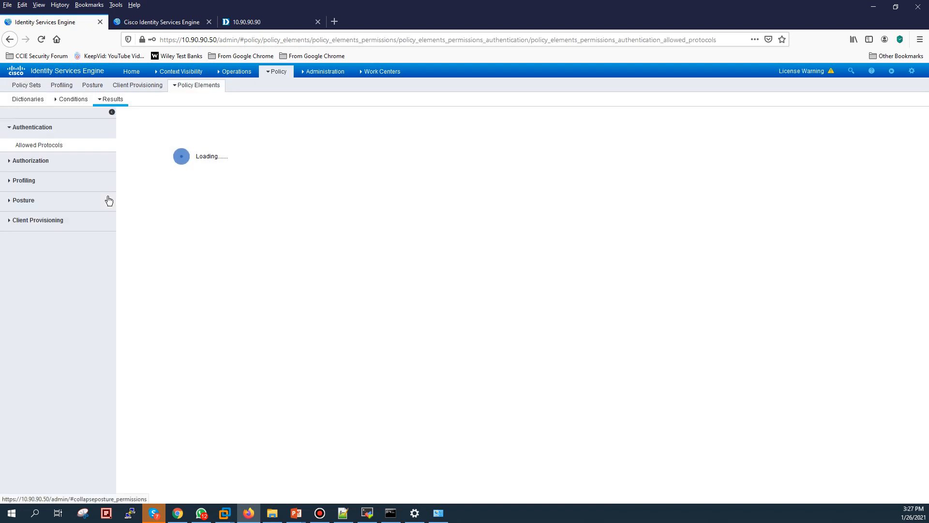
click(41, 160)
click(43, 166)
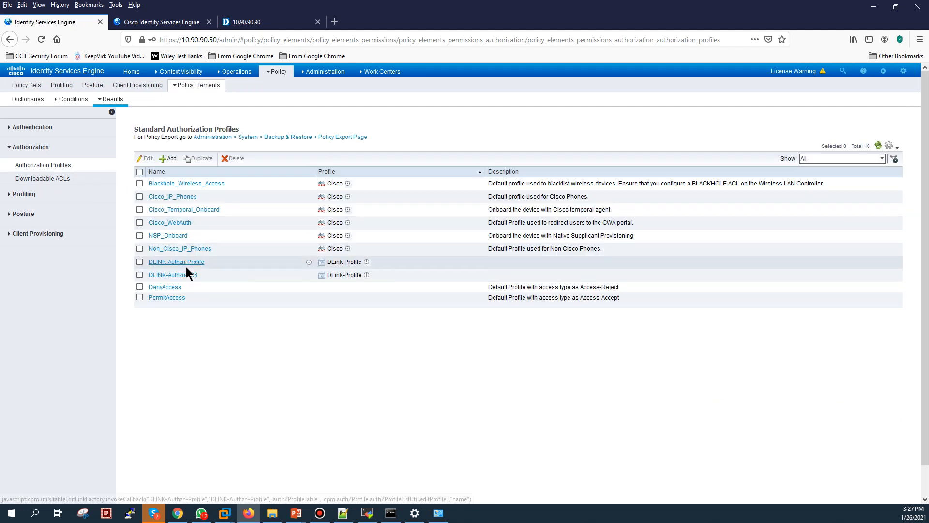
click(173, 274)
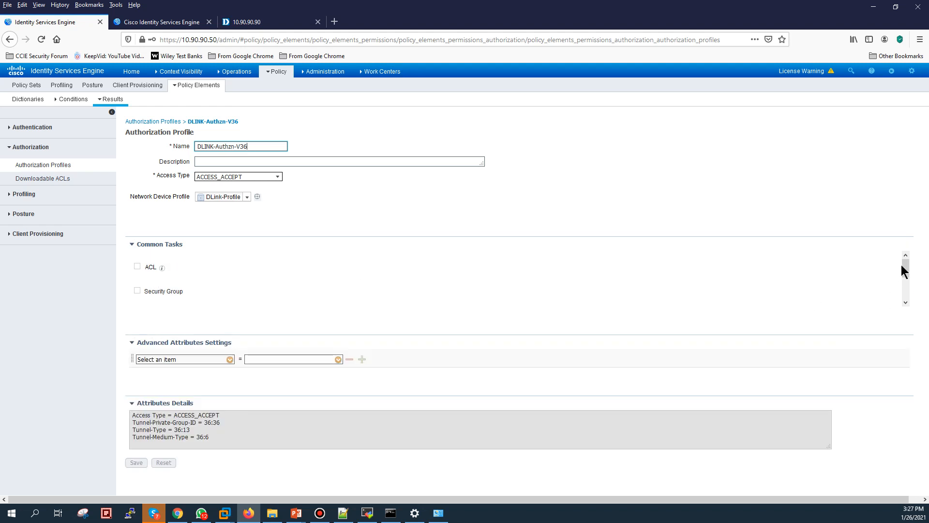
drag(904, 265, 907, 290)
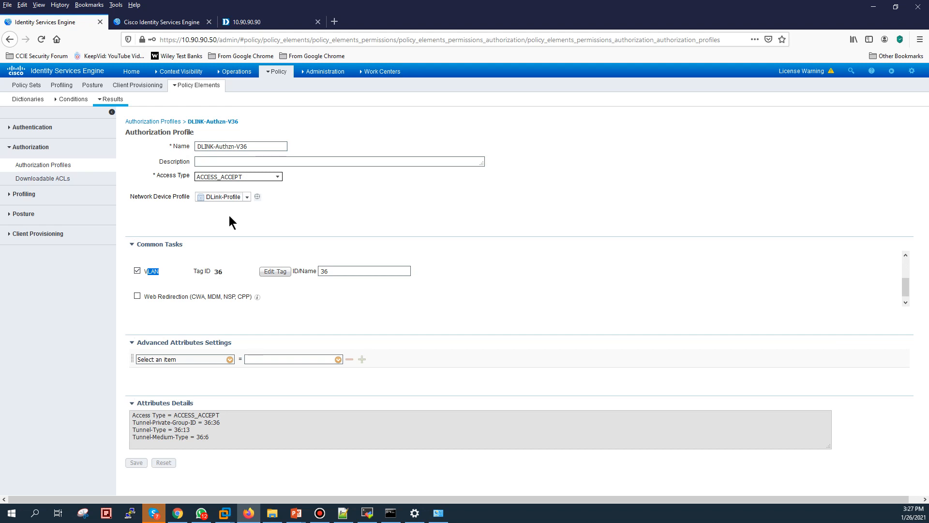
Step: Return to the Telnet session and review the earlier authentication session output to compare it with the profile's VLAN
click(393, 517)
scroll(416, 295, up, 6)
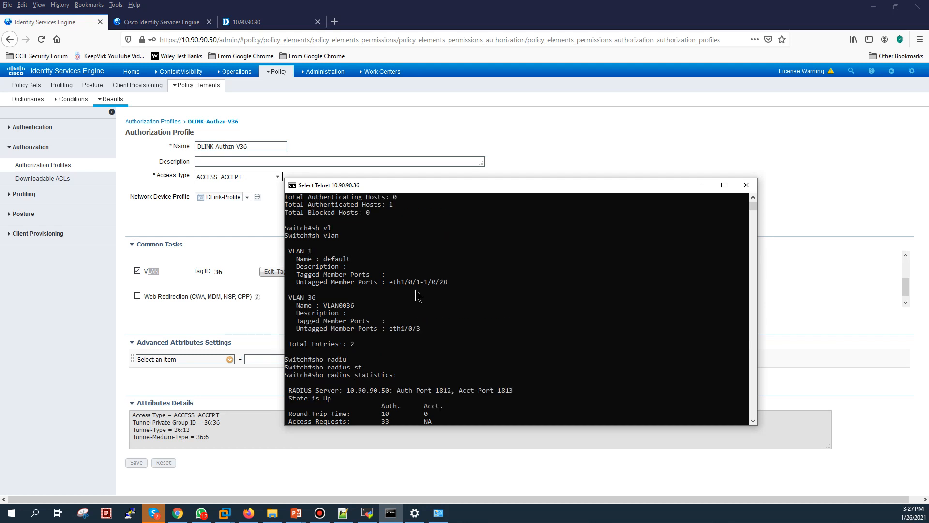
scroll(416, 295, up, 5)
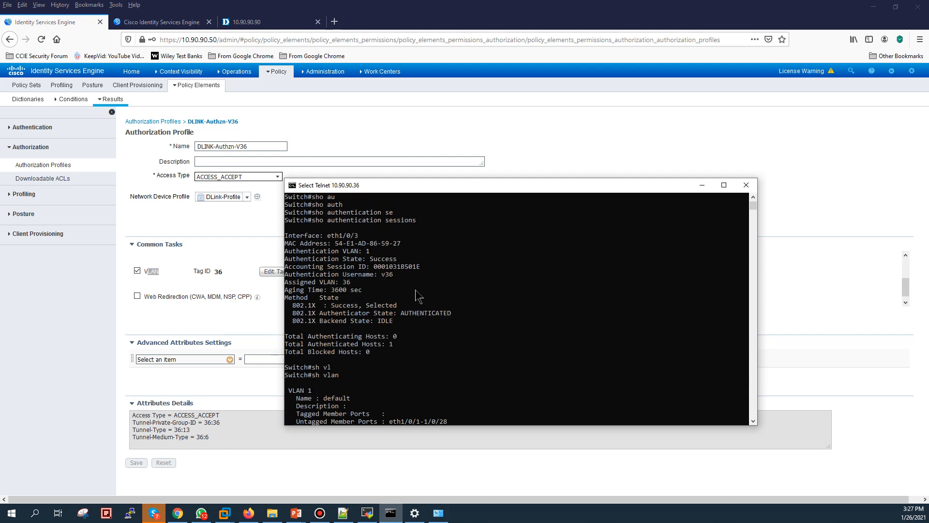
Step: Highlight the assigned VLAN in the Telnet session output and compare it with the DLINK-Authzn-V36 profile's VLAN tag and ID
drag(355, 283, 285, 286)
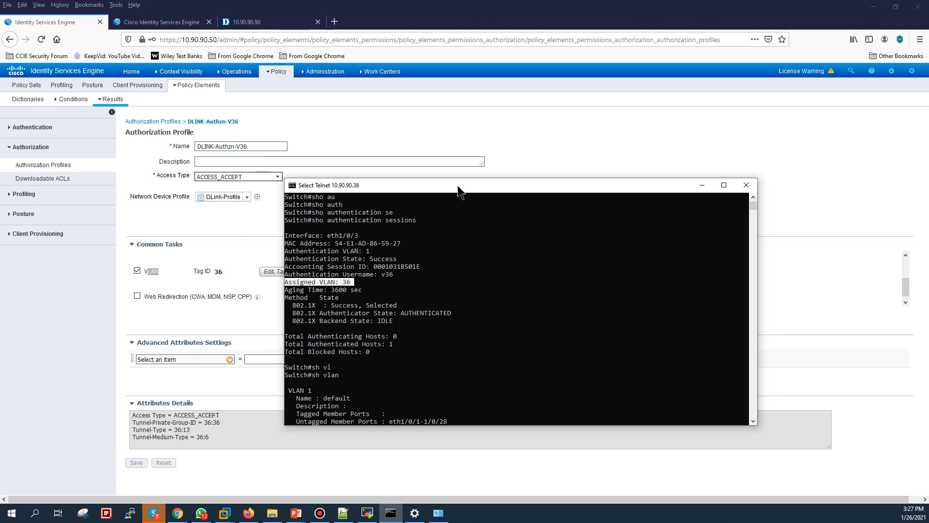
drag(458, 190, 644, 189)
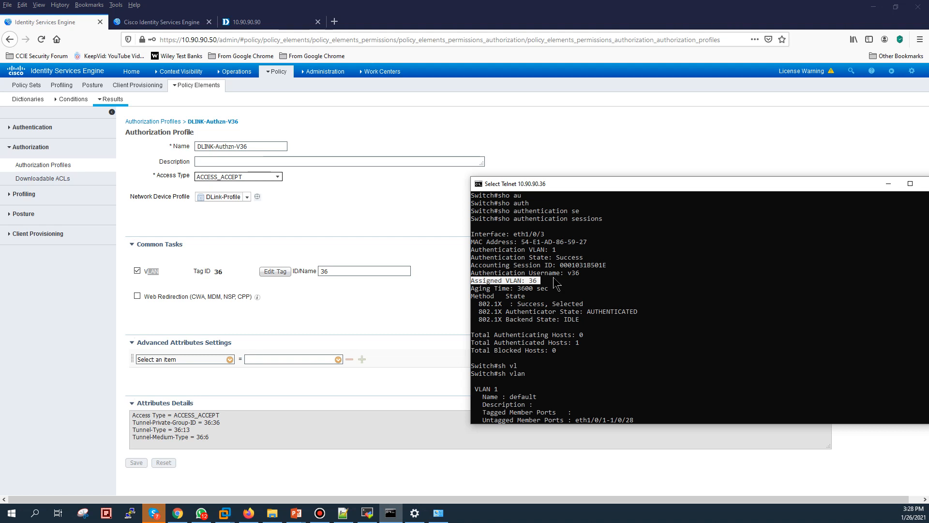
click(710, 302)
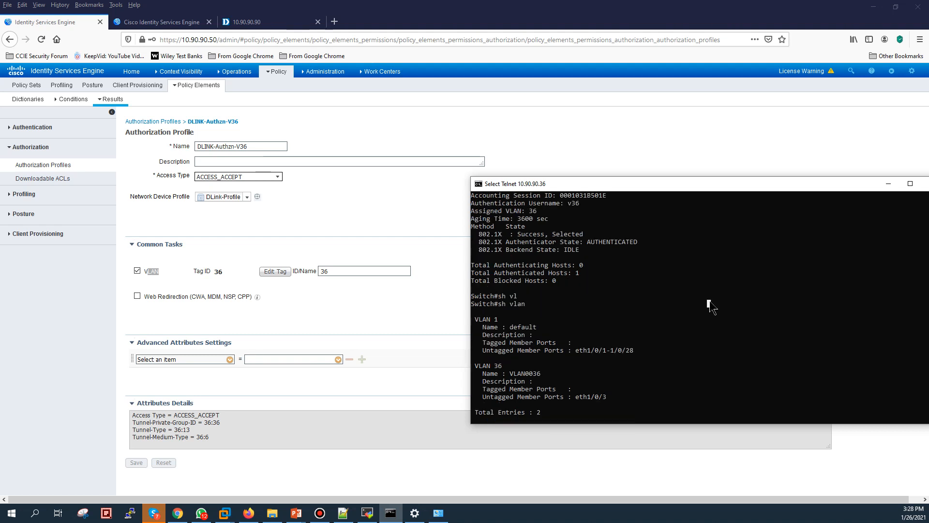
Step: Run show version on the switch and check its module name, hardware version and runtime firmware
text(s)
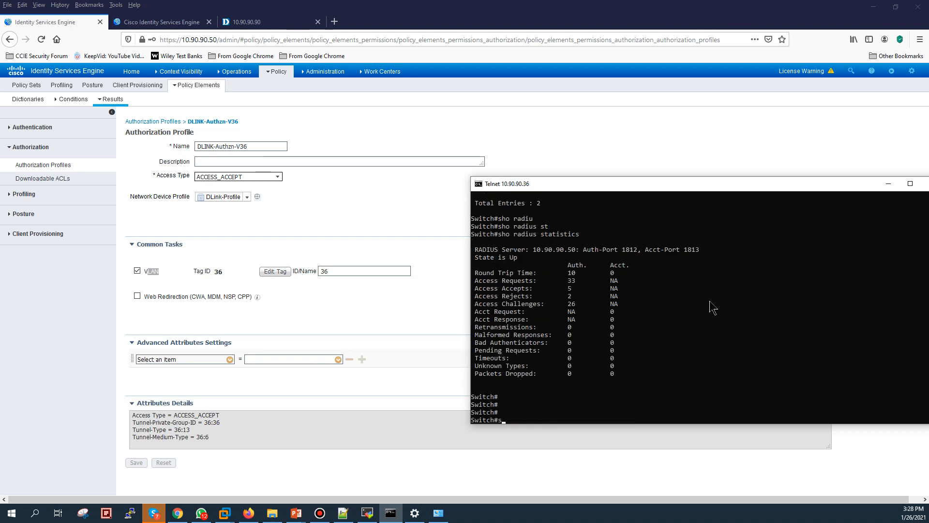
text(how ver)
key(Tab)
key(Return)
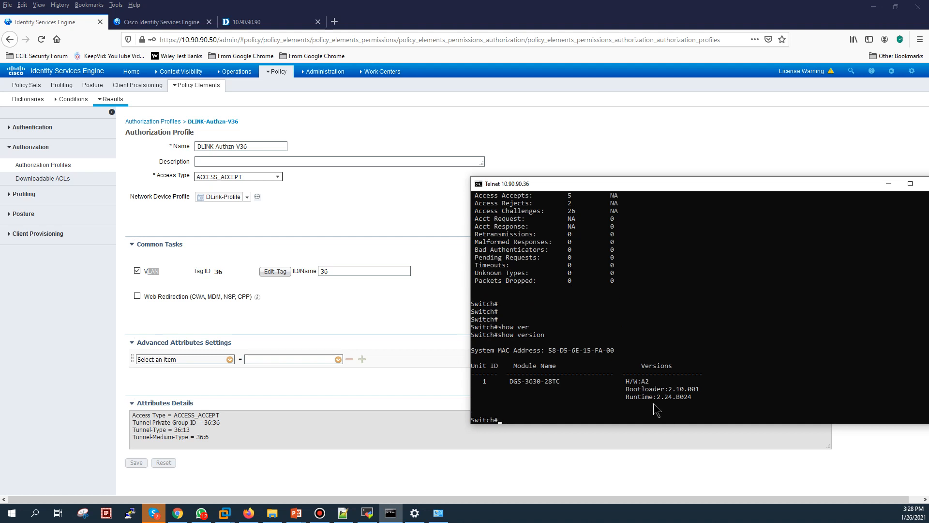
drag(659, 397, 638, 382)
click(721, 394)
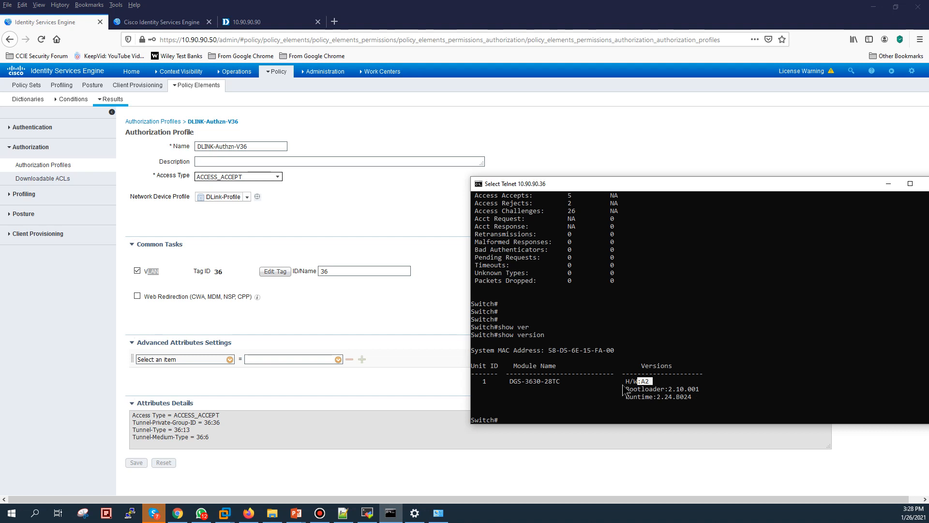
drag(568, 382, 510, 385)
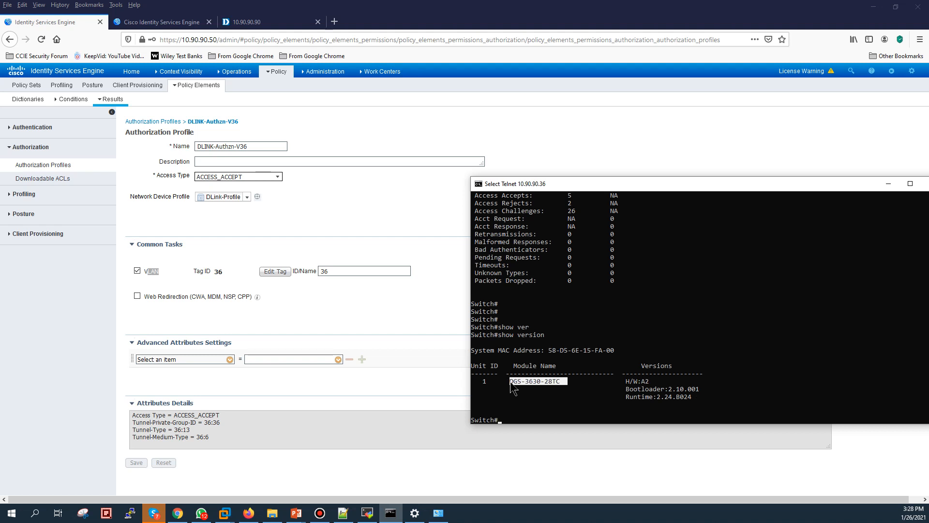
click(740, 344)
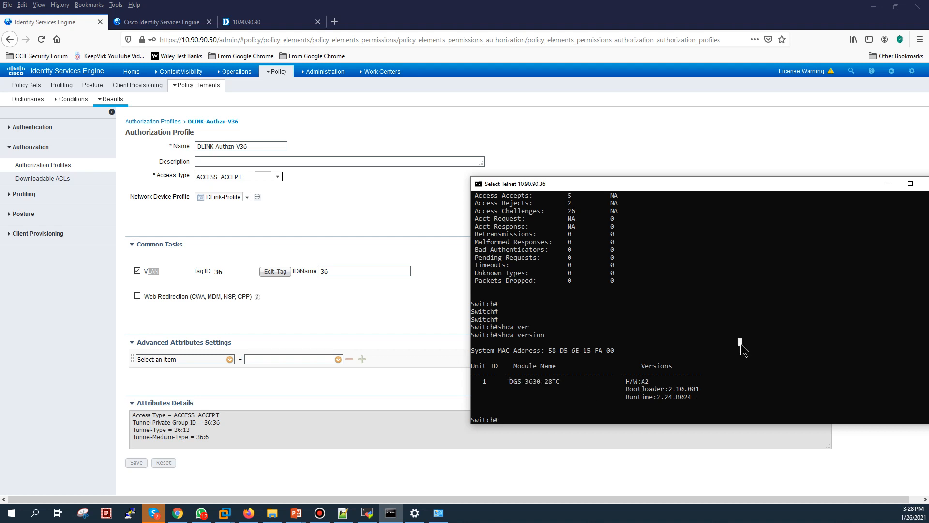
Step: Open the RADIUS Live Logs in ISE and check the authorization rule and profile of the v36 entries
mouse_move(237, 73)
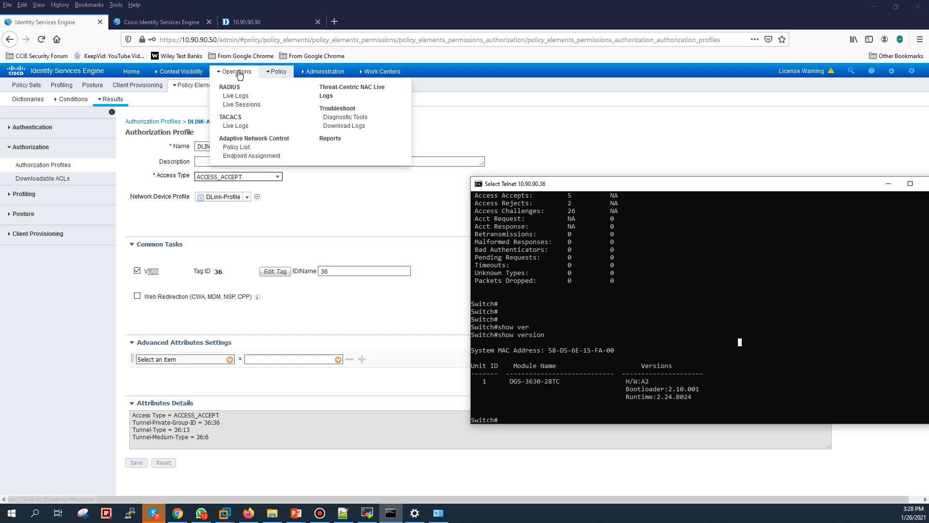
click(239, 96)
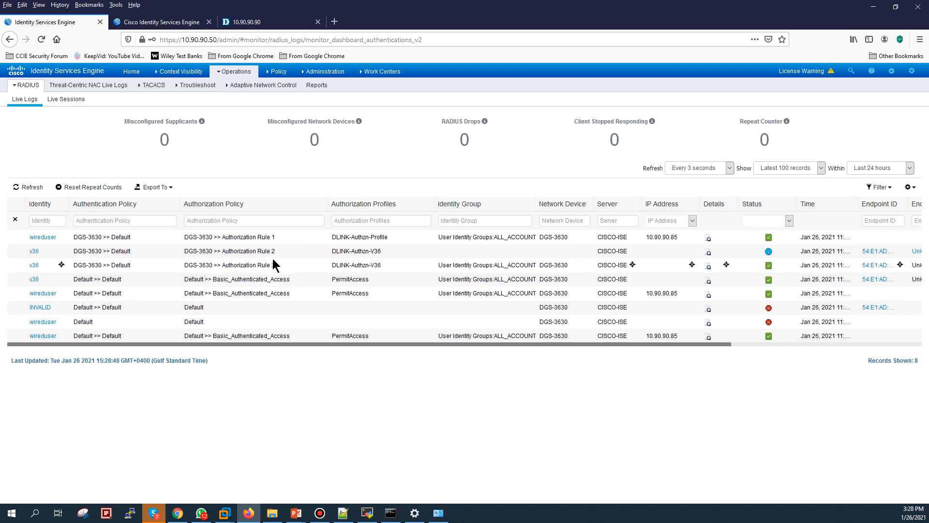
drag(272, 252, 223, 258)
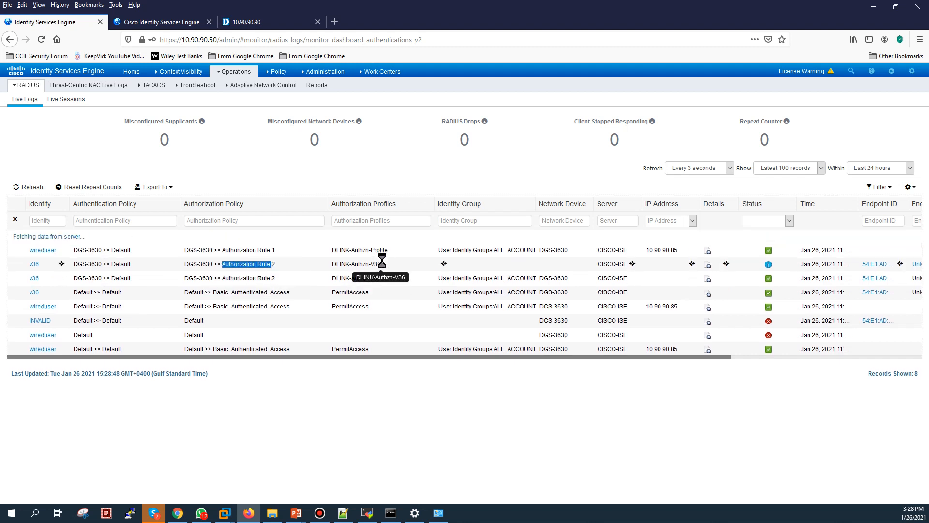
drag(382, 250, 343, 250)
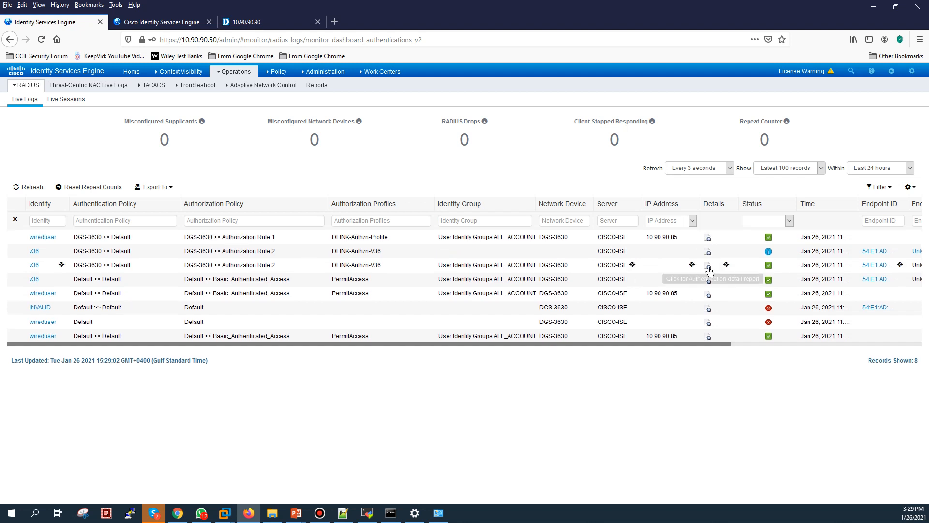
Step: Open the detail report of the successful v36 authentication and review the event, username and endpoint ID in its overview
click(708, 267)
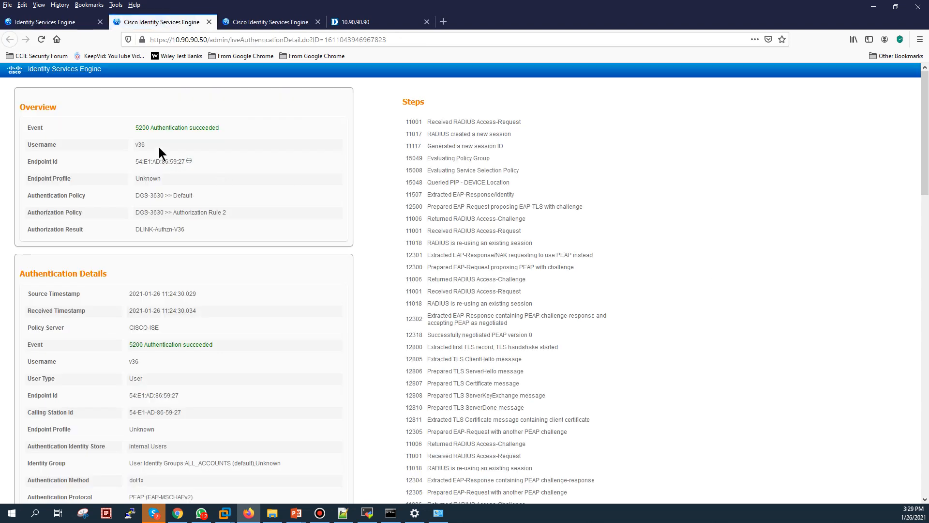
drag(167, 127, 231, 133)
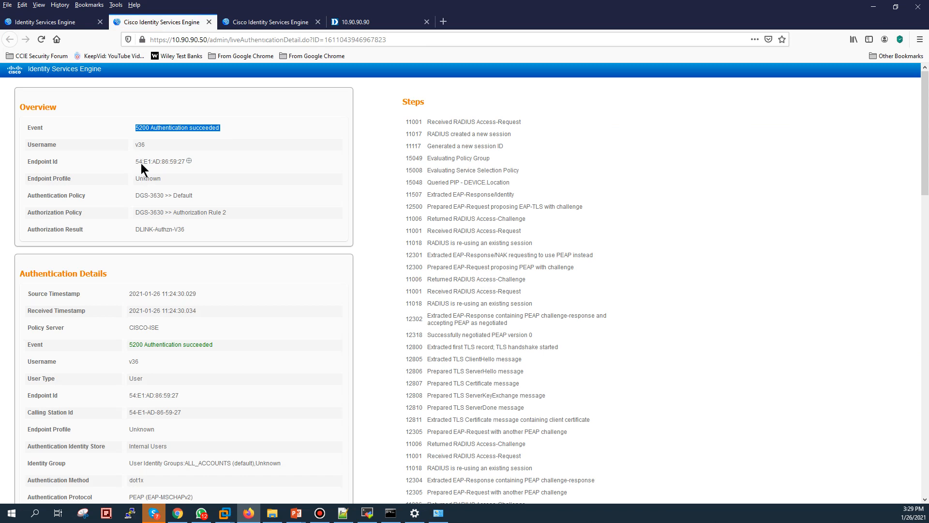
drag(139, 163, 155, 162)
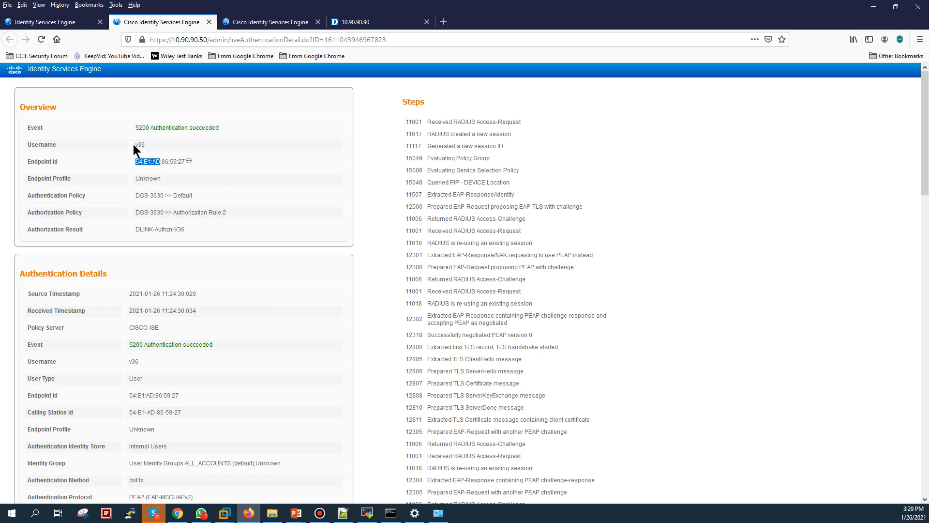
drag(133, 144, 145, 146)
scroll(201, 267, down, 3)
scroll(153, 281, down, 1)
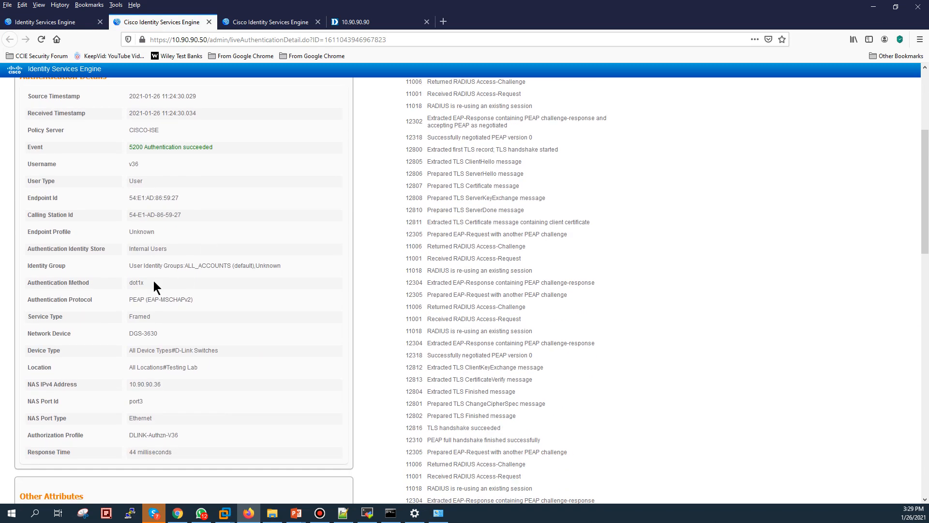
Step: Review the authentication method, username, identity store and policy server in the report's Authentication Details
click(140, 284)
drag(131, 166, 142, 165)
drag(134, 250, 164, 250)
scroll(165, 250, down, 5)
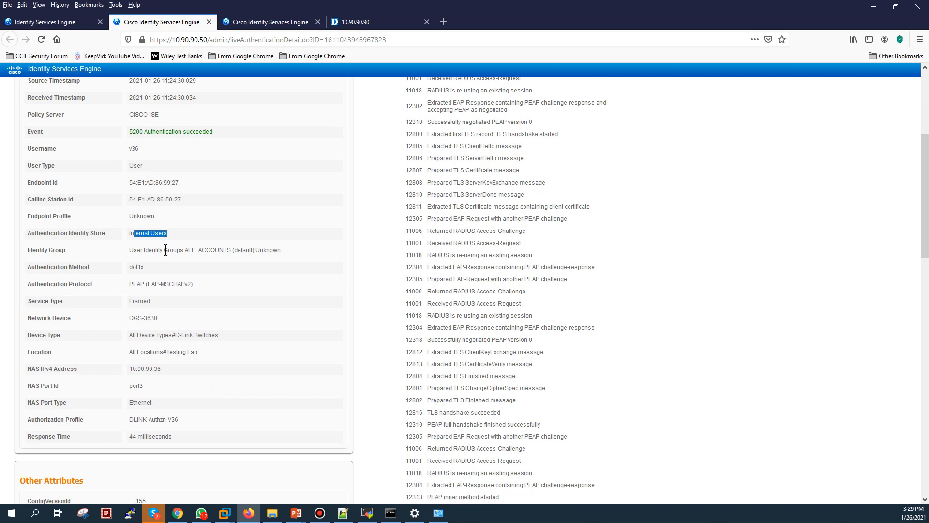
scroll(142, 213, up, 7)
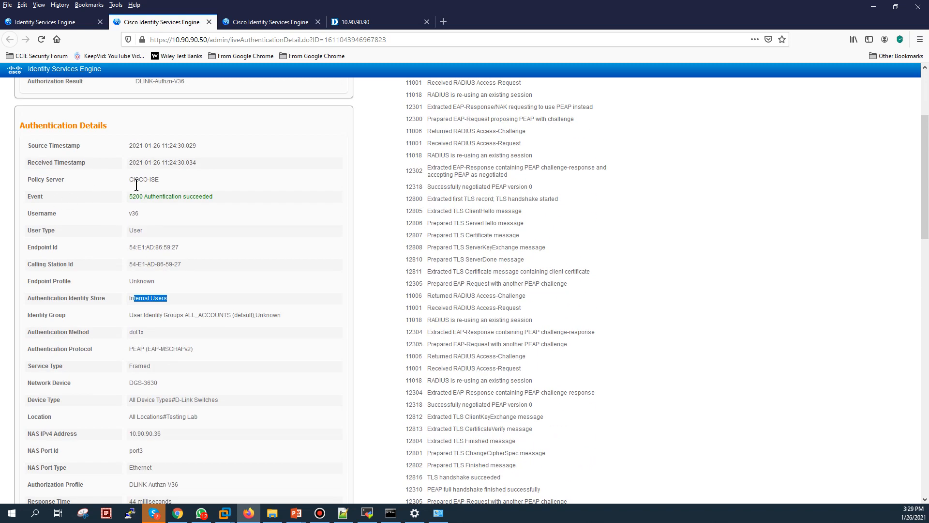
drag(129, 180, 167, 185)
scroll(169, 360, down, 5)
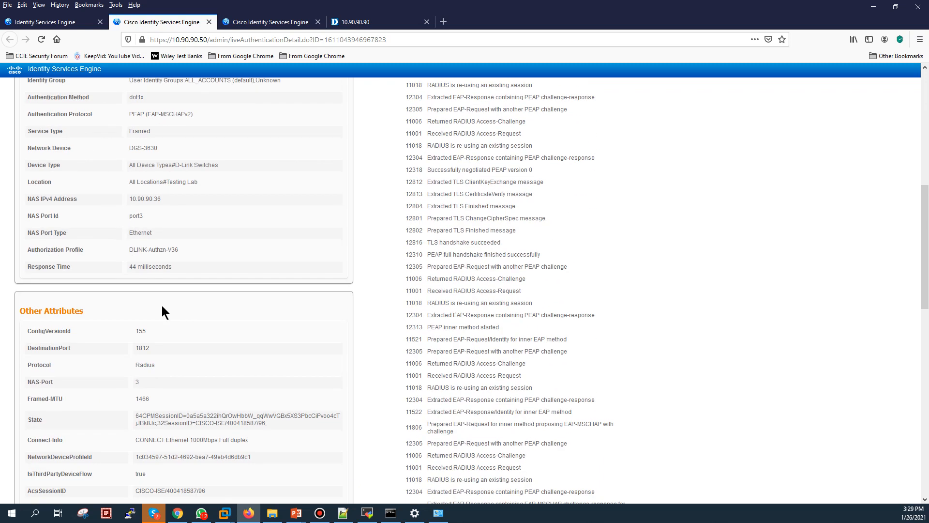
Step: Check the NAS IPv4 address, NAS port ID and authorization profile in the v36 authentication report
scroll(155, 244, up, 1)
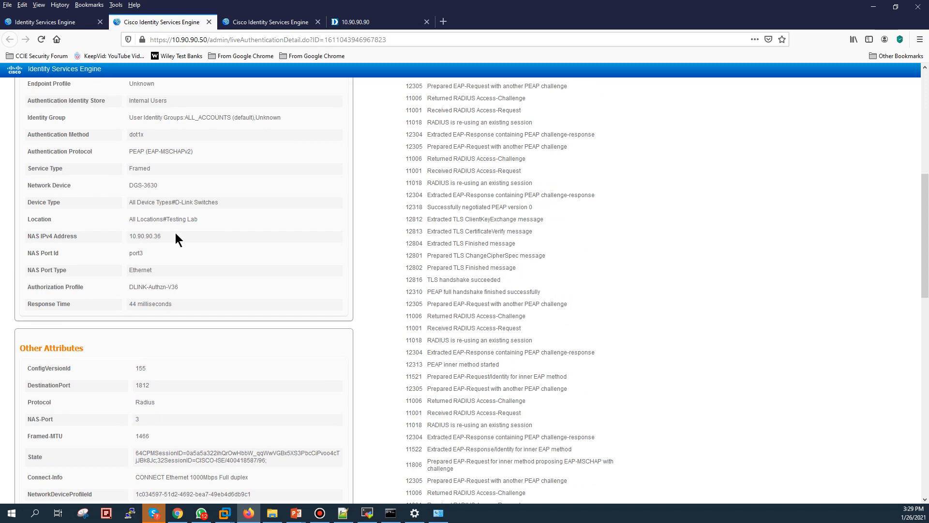
drag(31, 237, 166, 237)
drag(35, 253, 60, 253)
drag(130, 252, 163, 257)
drag(50, 287, 190, 293)
Step: Examine the report's Other Attributes and Result sections, focusing on the Tunnel-Type and Tunnel-Private-Group-ID values
scroll(190, 290, down, 6)
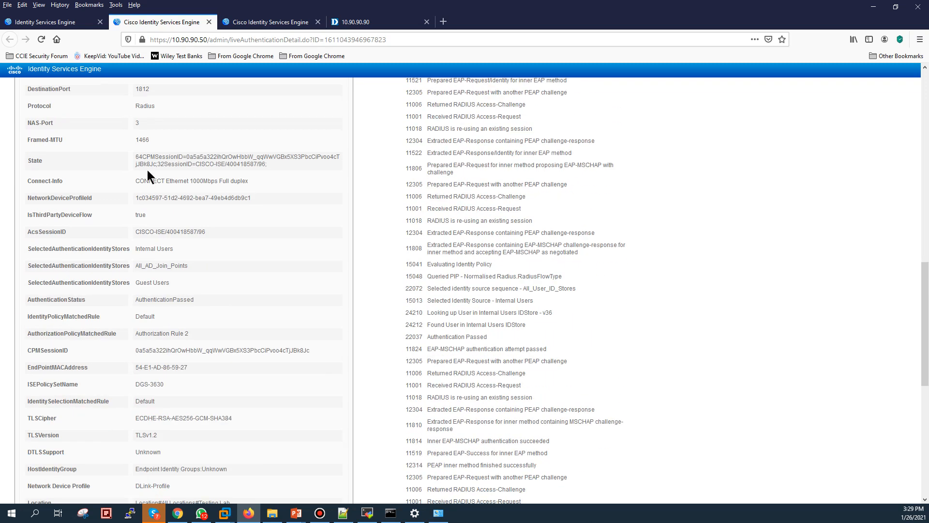
scroll(149, 271, down, 4)
scroll(156, 295, down, 3)
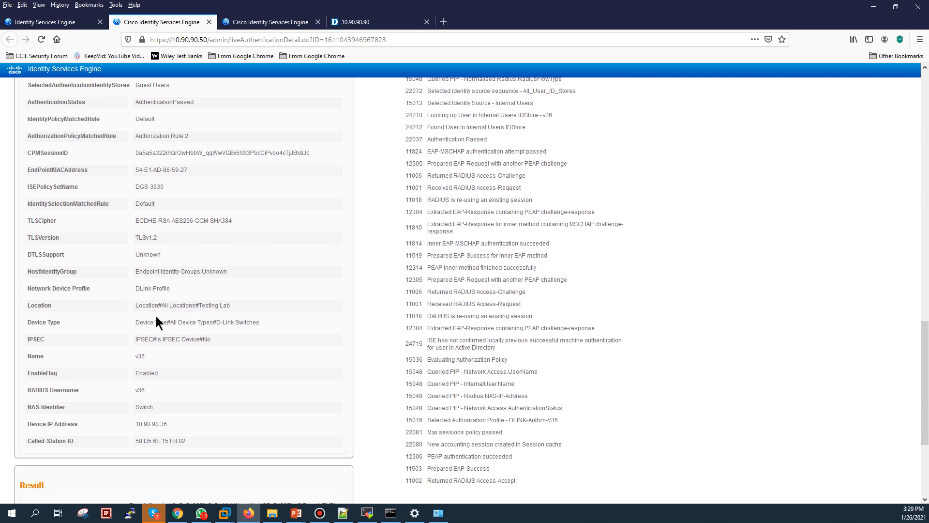
scroll(201, 369, down, 1)
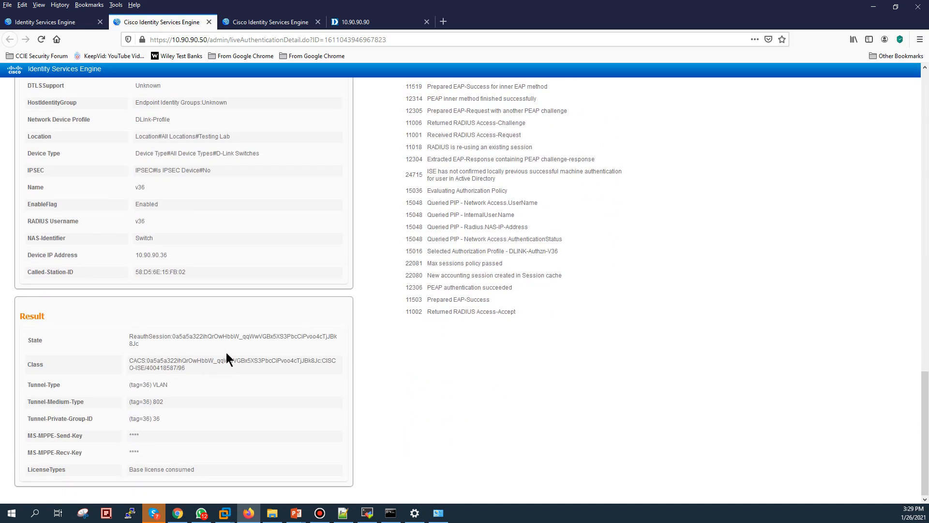
mouse_move(129, 385)
mouse_down()
mouse_move(173, 385)
mouse_move(131, 384)
mouse_up()
click(171, 387)
drag(160, 419, 130, 418)
scroll(538, 324, up, 15)
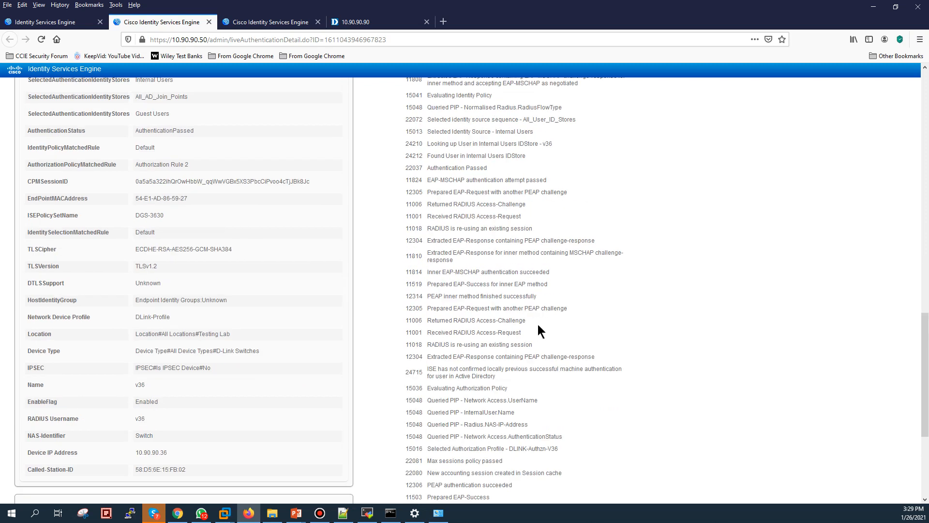
scroll(538, 325, up, 6)
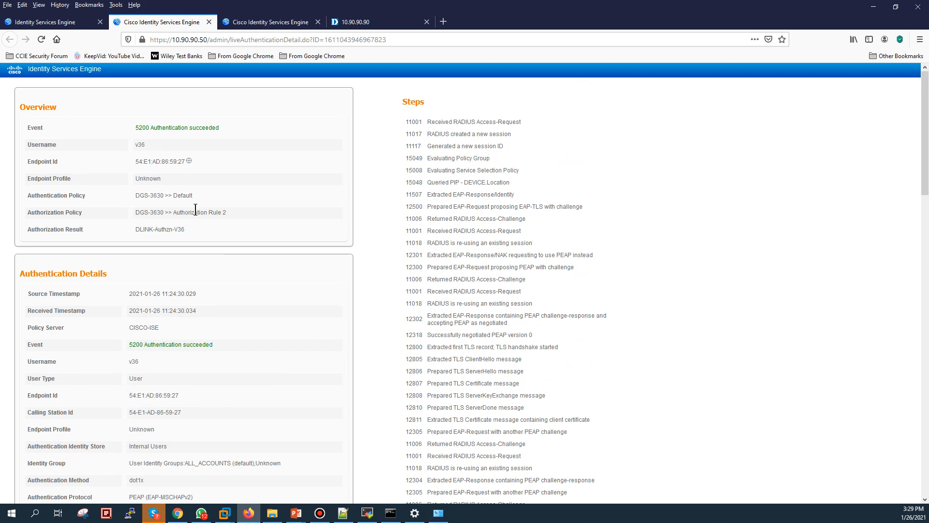
Step: Close both authentication detail reports and return to the switch's web login page
click(209, 21)
click(180, 22)
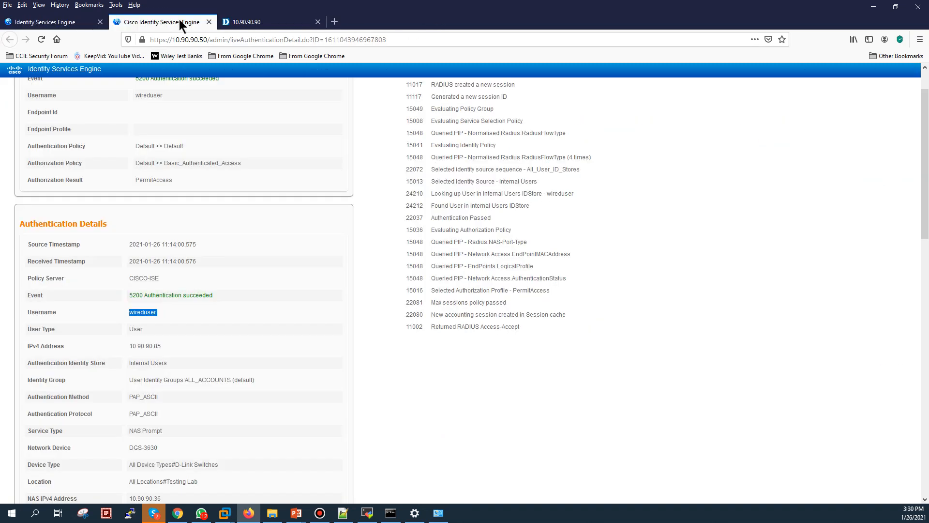
click(209, 21)
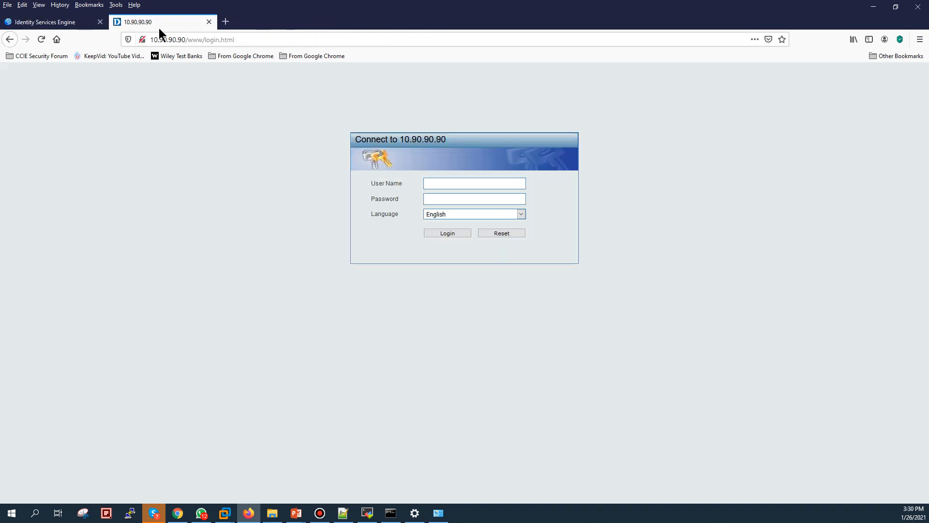
Step: Fill in the login form at 10.90.90.90 with the user name wireduser and the account password
click(442, 187)
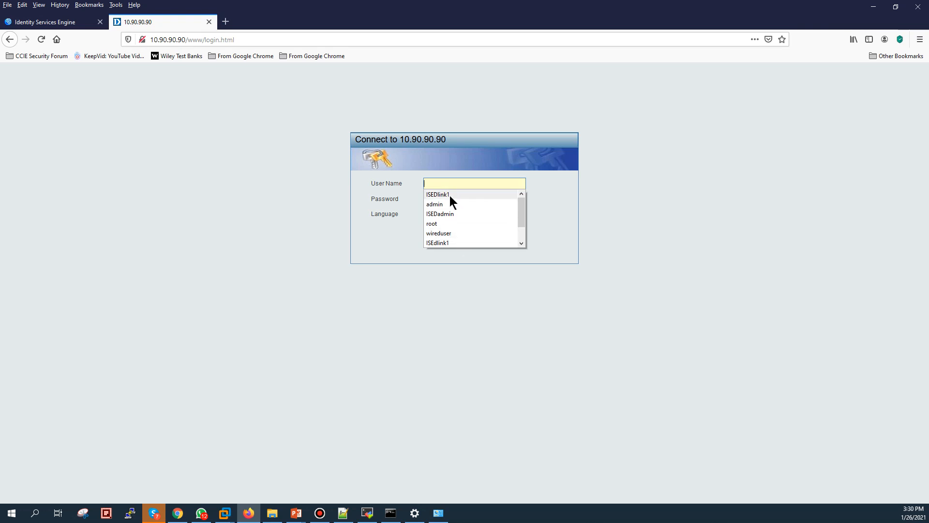
click(445, 183)
click(445, 186)
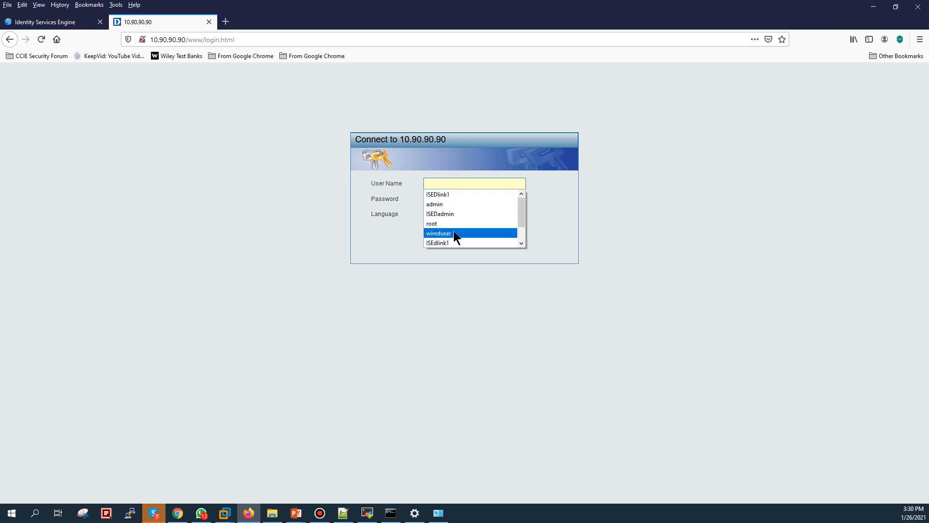
click(454, 231)
click(443, 199)
text(•)
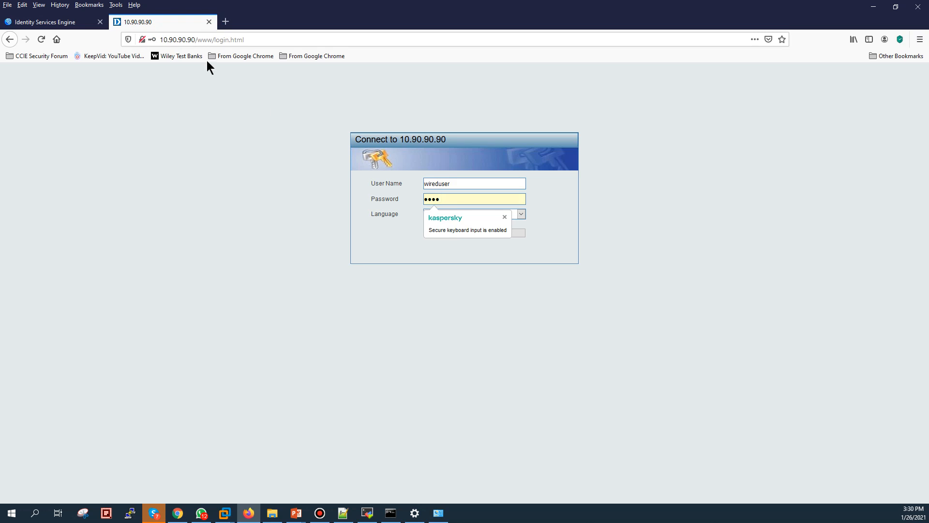
Step: Load the switch's web login page at 10.90.90.36 instead
drag(187, 39, 391, 32)
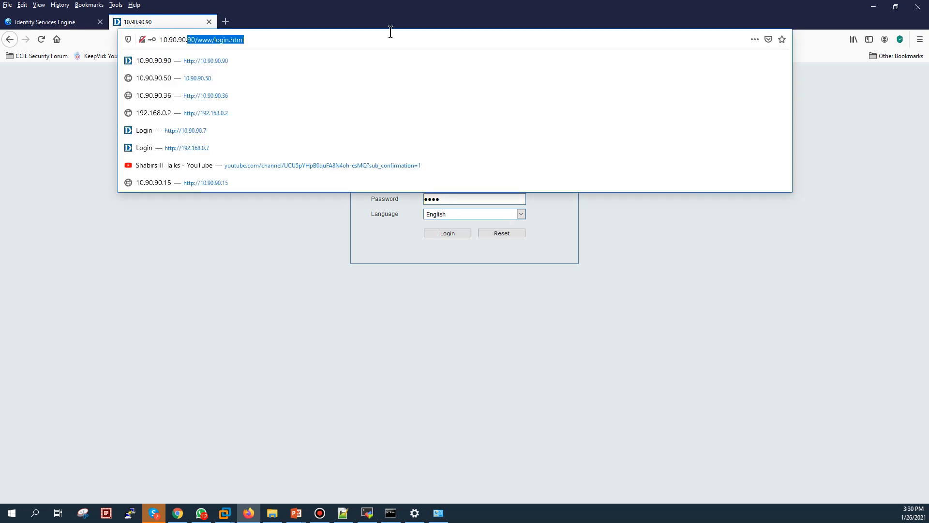
text(36)
key(Return)
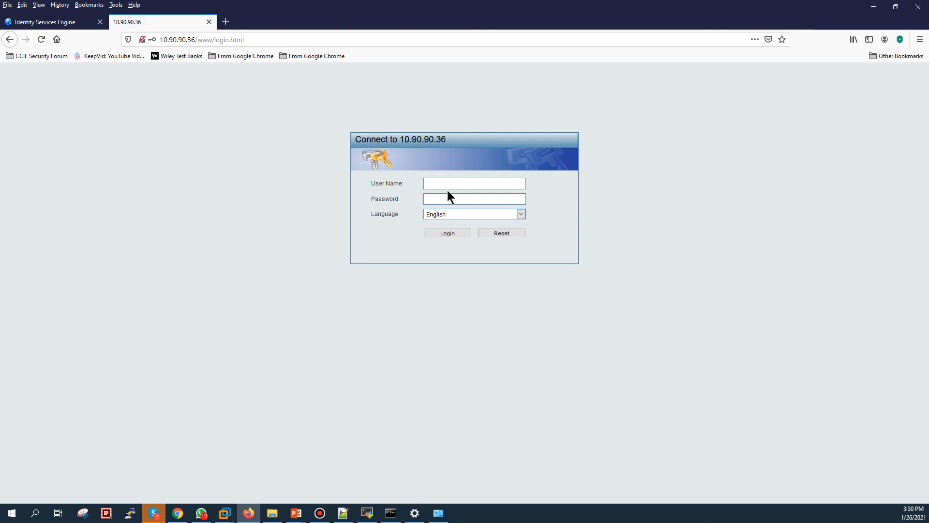
Step: Log in to the switch's web interface with the user name wireduser and the account password
click(444, 186)
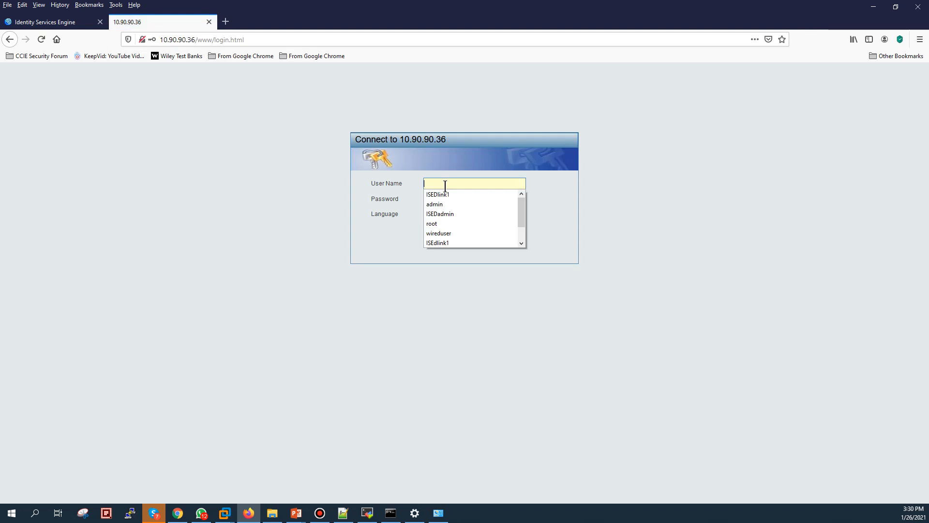
text(wireduser)
key(Tab)
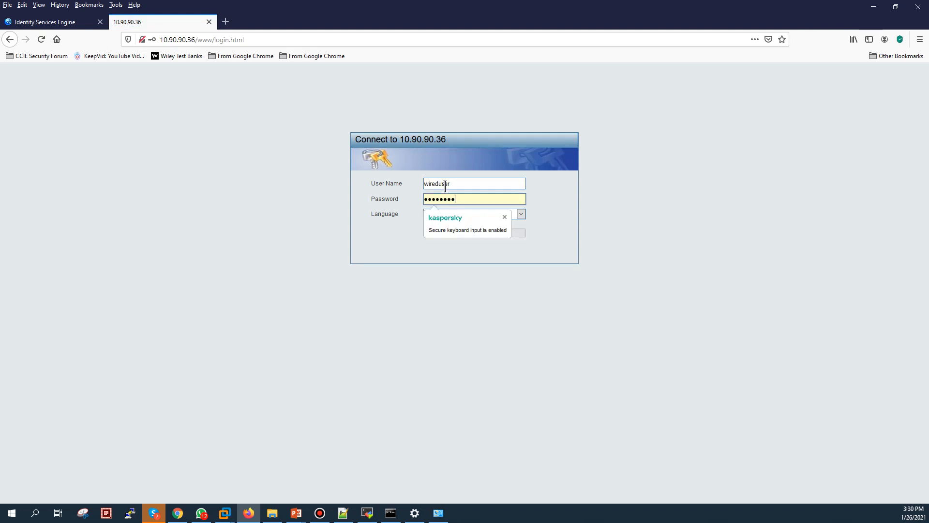
key(Return)
click(269, 121)
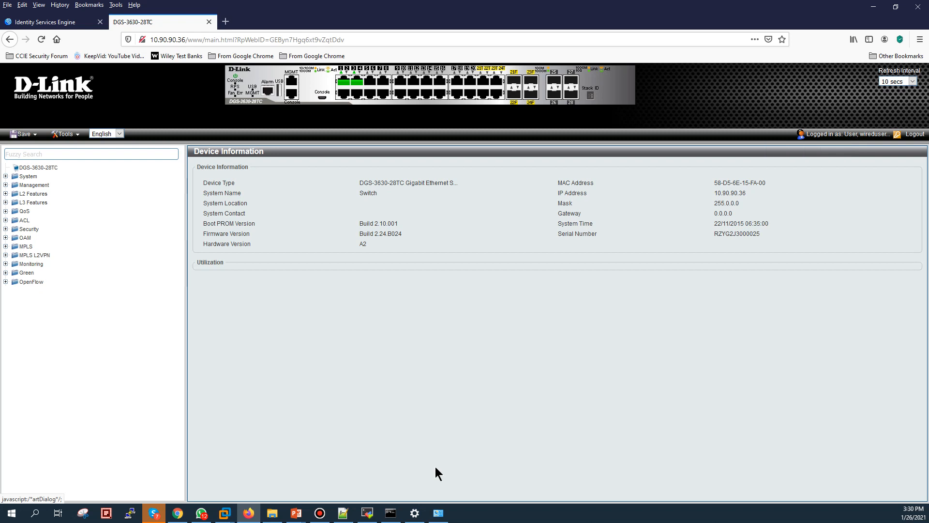
Step: Switch to MobaXterm and open a serial session on COM5 (MOXA USB Serial Port) at 115200 bps
click(369, 517)
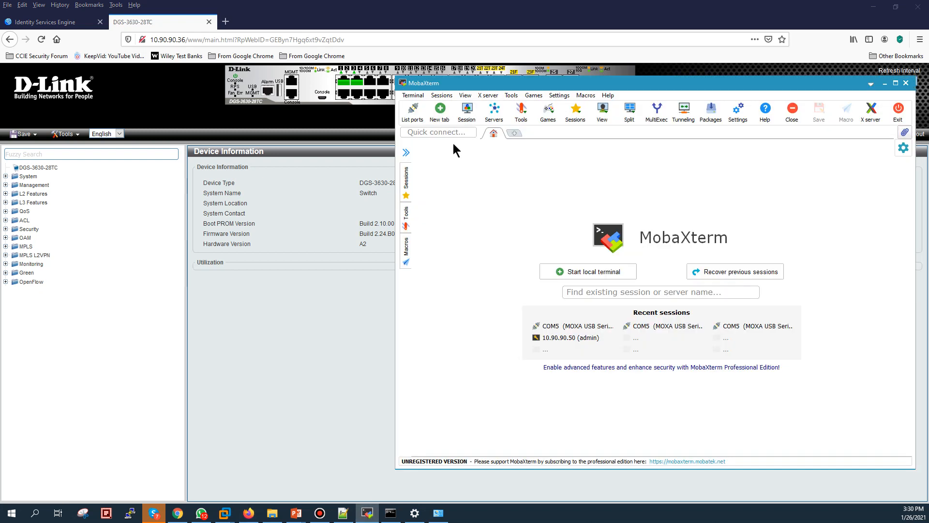
click(464, 117)
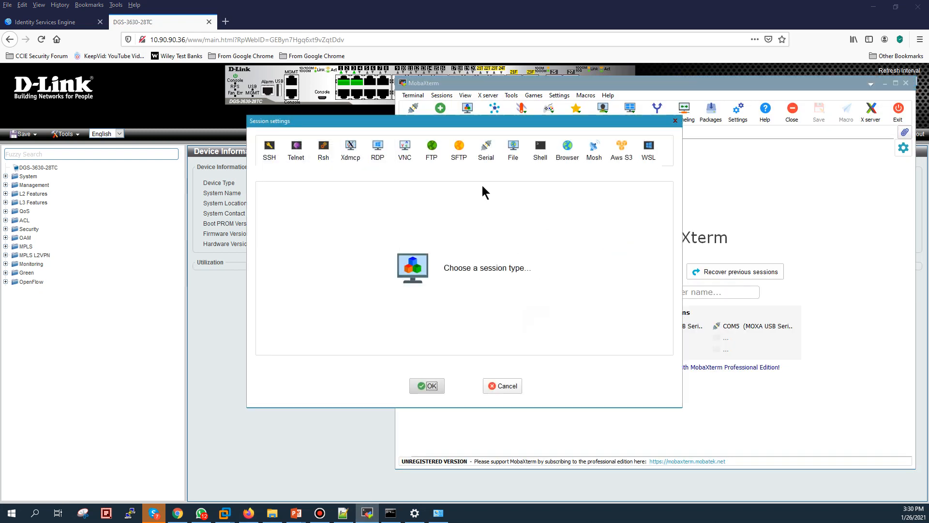
click(486, 150)
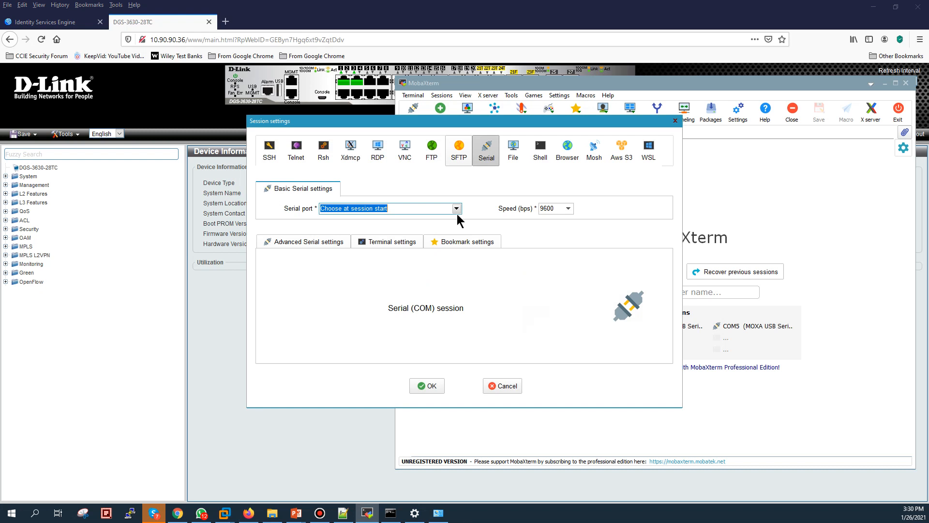
click(456, 210)
click(411, 228)
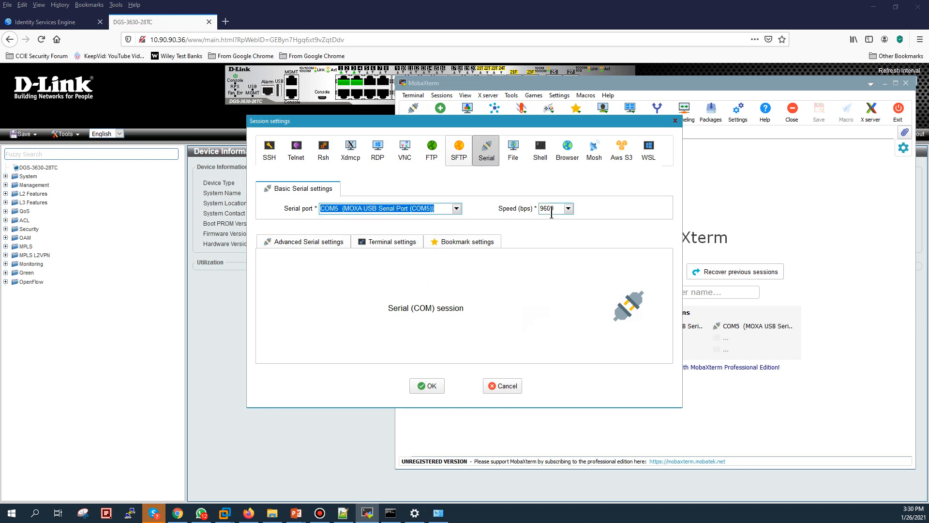
click(568, 208)
click(560, 280)
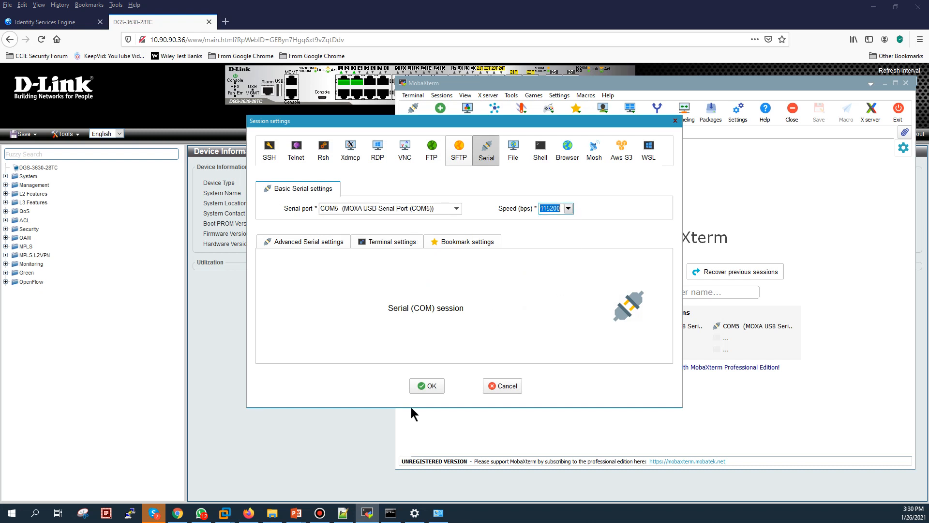
click(429, 386)
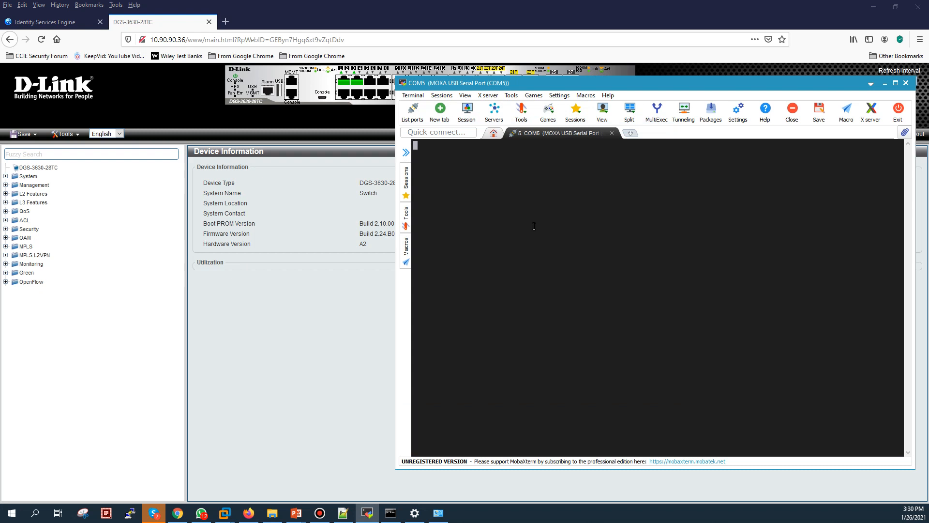
Step: Log in to the switch console with the user name wireduser and the account password
key(Return)
text(wi)
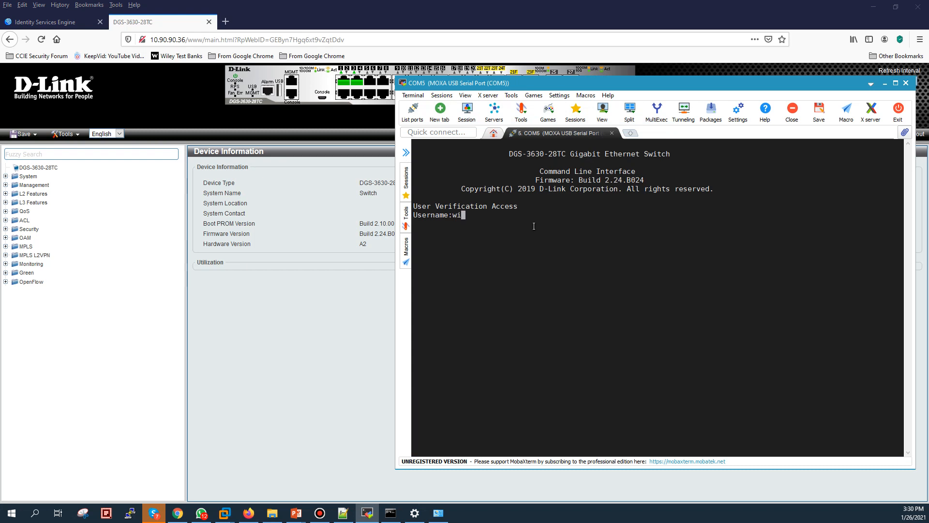
text(reduser)
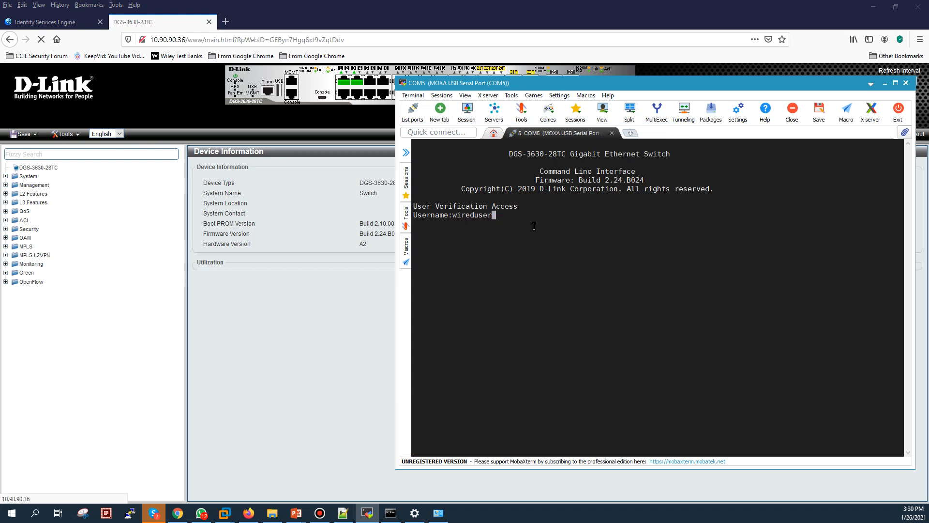
key(Return)
text(*********)
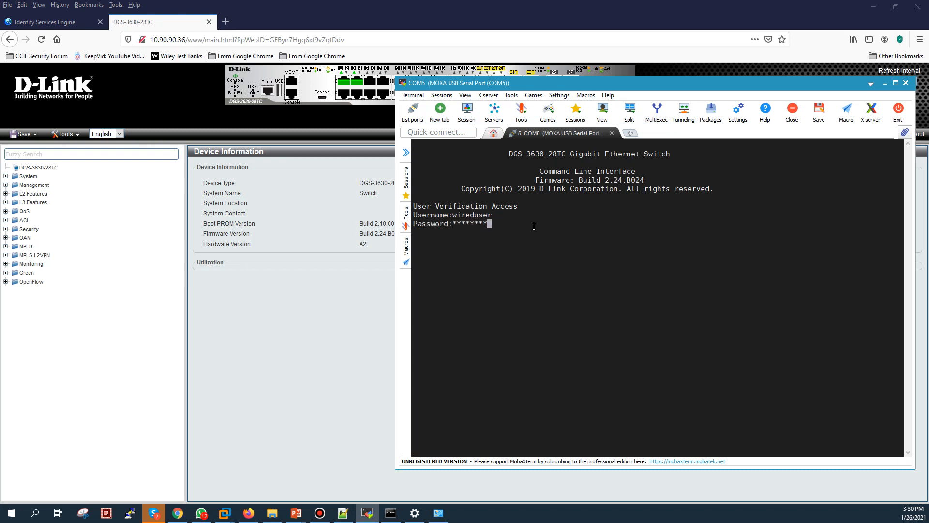
key(Return)
Step: Enter privileged mode on the switch with the enable command and the enable password
text(enabl)
key(Return)
text(*********)
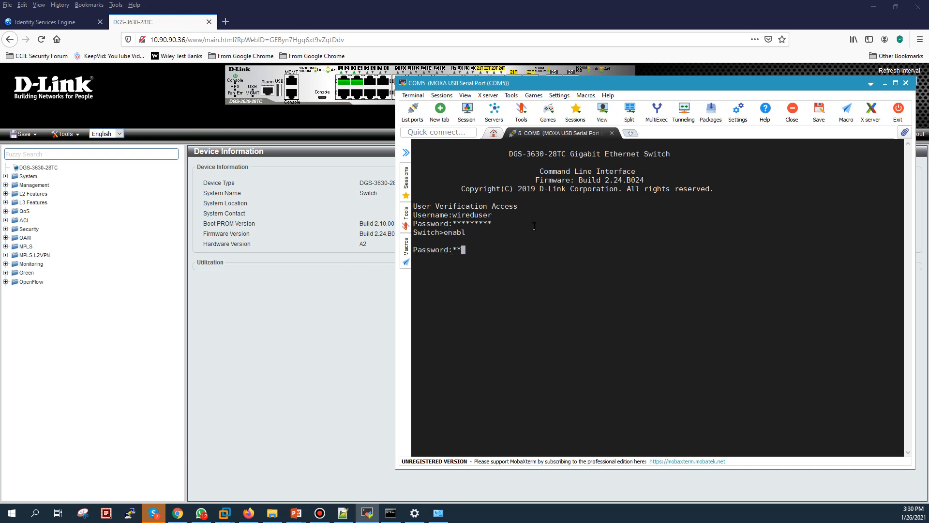
key(Return)
Step: List the sessions logged in to the switch with the show users command
key(Return)
key(Return)
text(show user)
key(Tab)
key(Return)
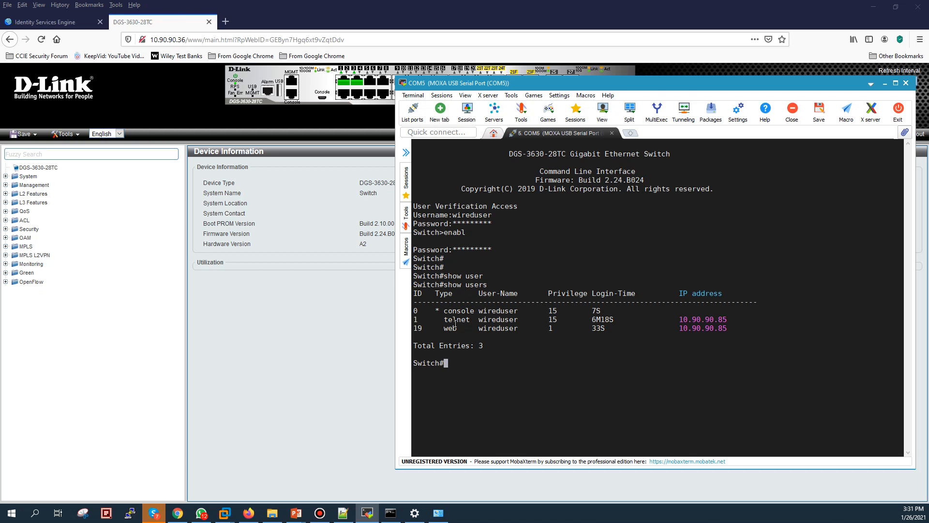
Step: Examine the console, telnet and web entries for wireduser, including their privilege levels and IP addresses
drag(444, 310, 513, 310)
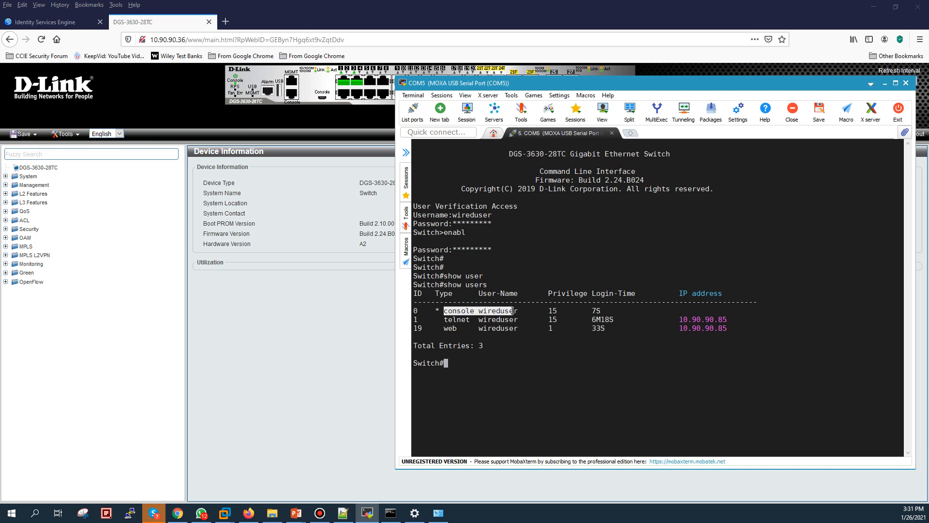
drag(445, 319, 517, 320)
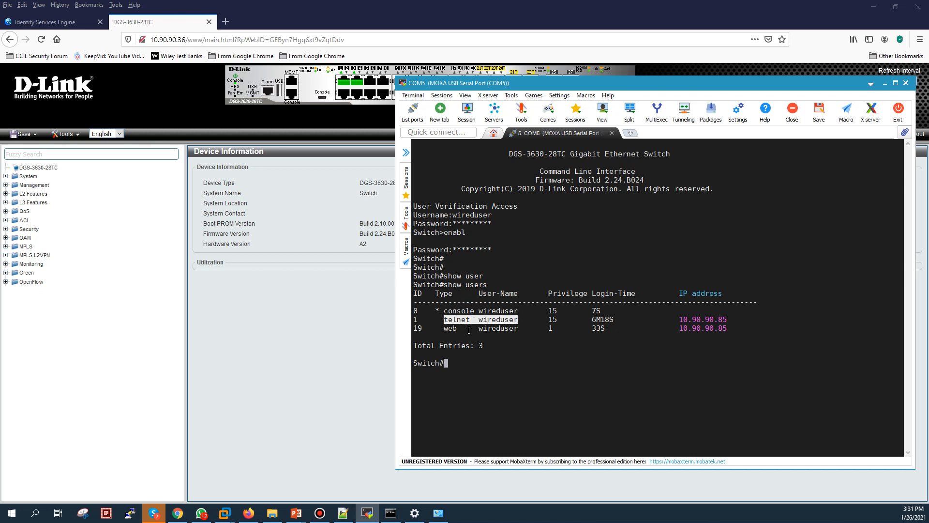
drag(446, 329, 514, 330)
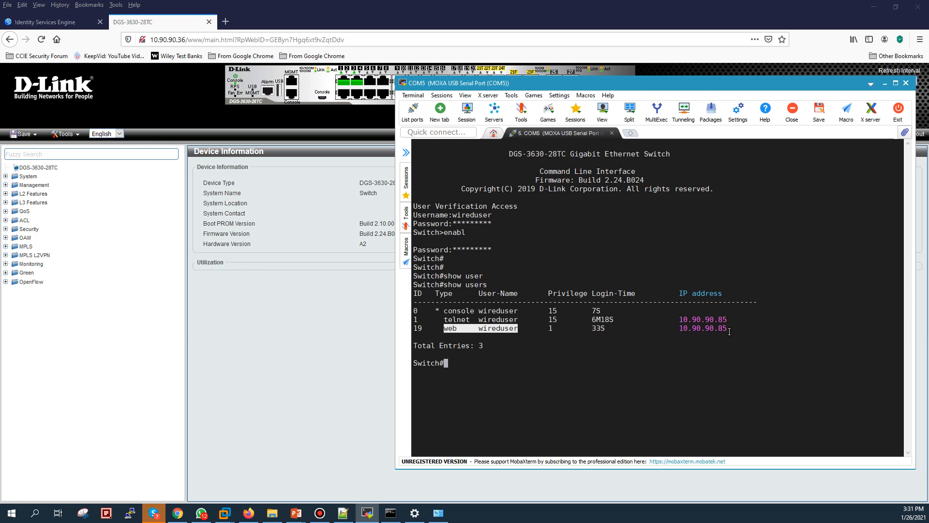
drag(729, 332, 674, 324)
click(611, 343)
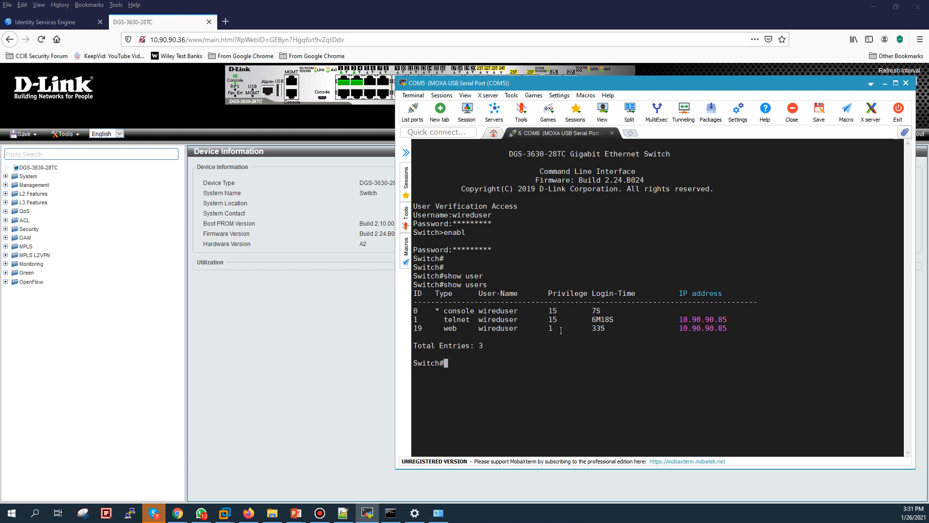
mouse_move(556, 330)
mouse_down()
mouse_move(542, 329)
mouse_move(559, 319)
mouse_move(540, 305)
mouse_move(545, 328)
mouse_up()
click(558, 331)
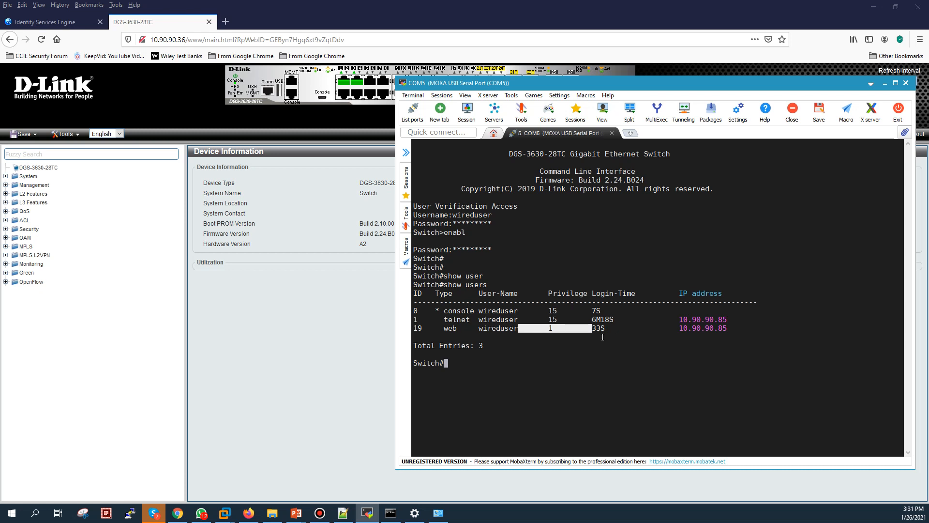
click(562, 321)
drag(556, 333, 440, 310)
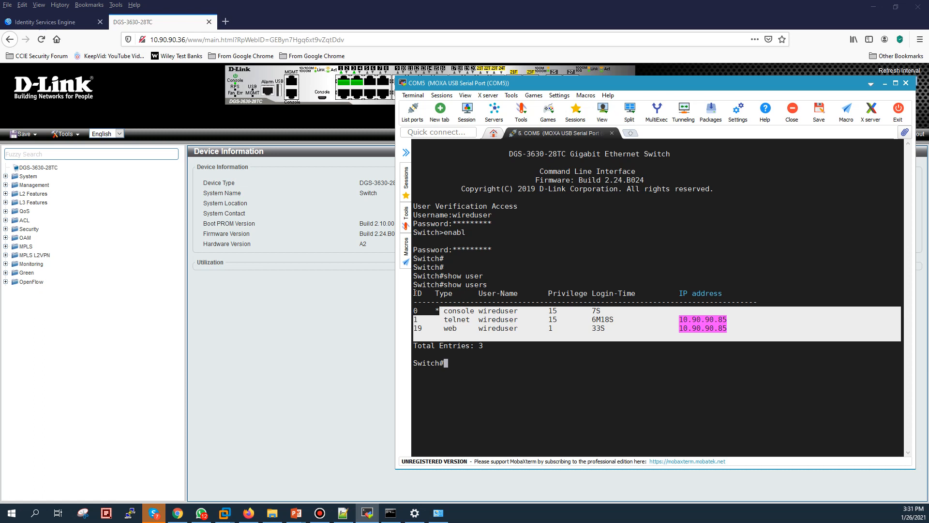
click(592, 288)
Step: Run sh radius statistics and review the RADIUS server's round trip time, access requests and access accepts
key(Return)
key(Return)
text(sh)
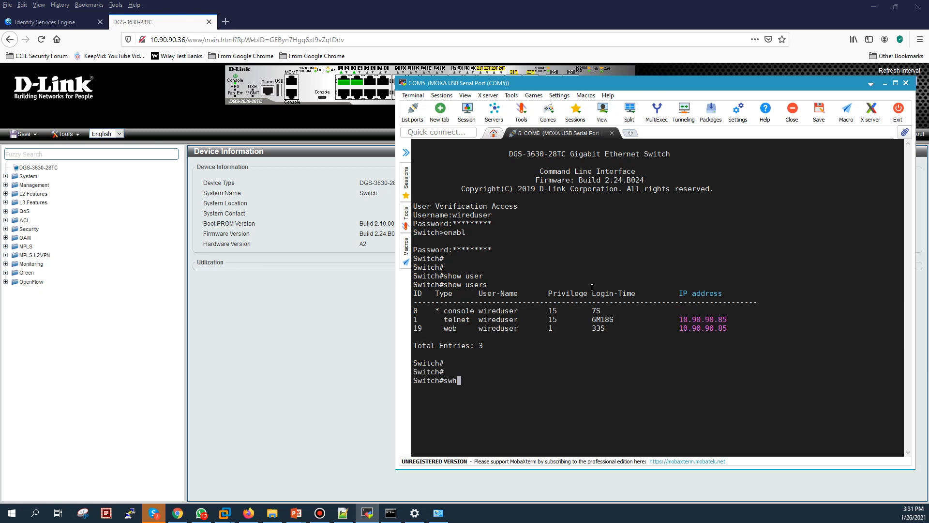
text(ow a)
key(BackSpace)
key(BackSpace)
key(BackSpace)
key(BackSpace)
text(radi)
key(Tab)
text(st)
key(Tab)
key(Return)
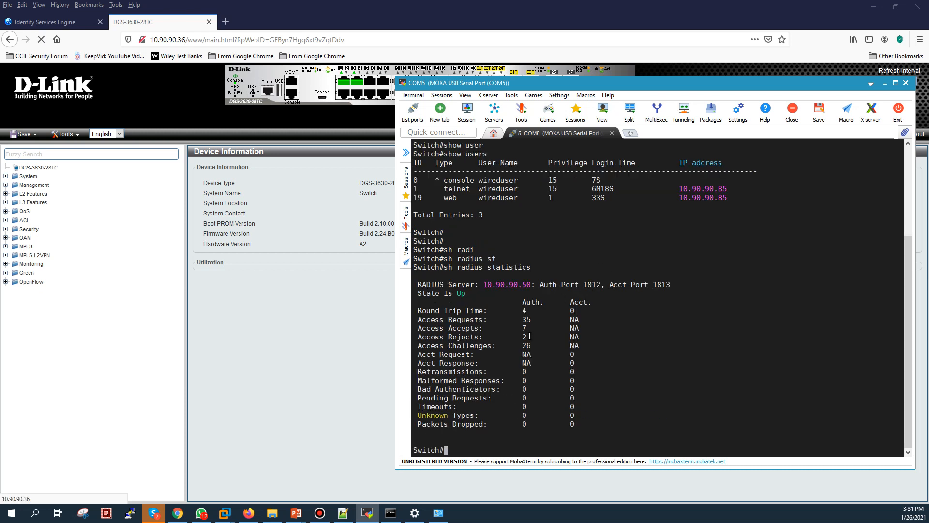
drag(530, 311, 424, 310)
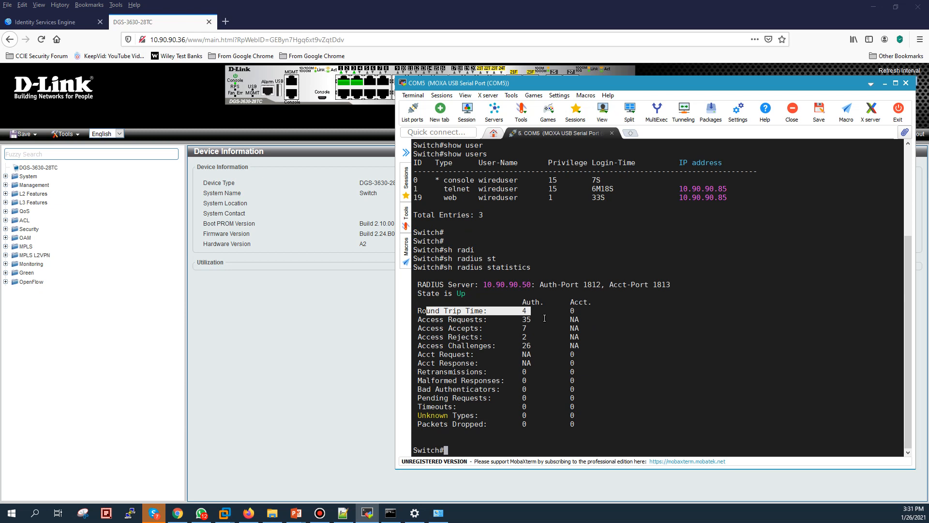
drag(537, 319, 439, 320)
drag(533, 328, 481, 325)
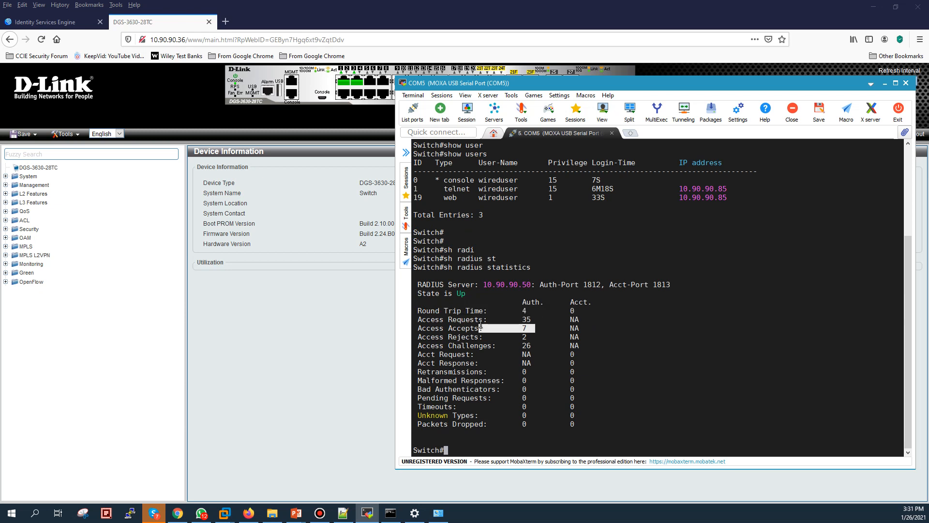
click(754, 310)
Step: Run show authentication sessions and review the authentication VLAN, authentication state and 802.1X method details
text(show auth)
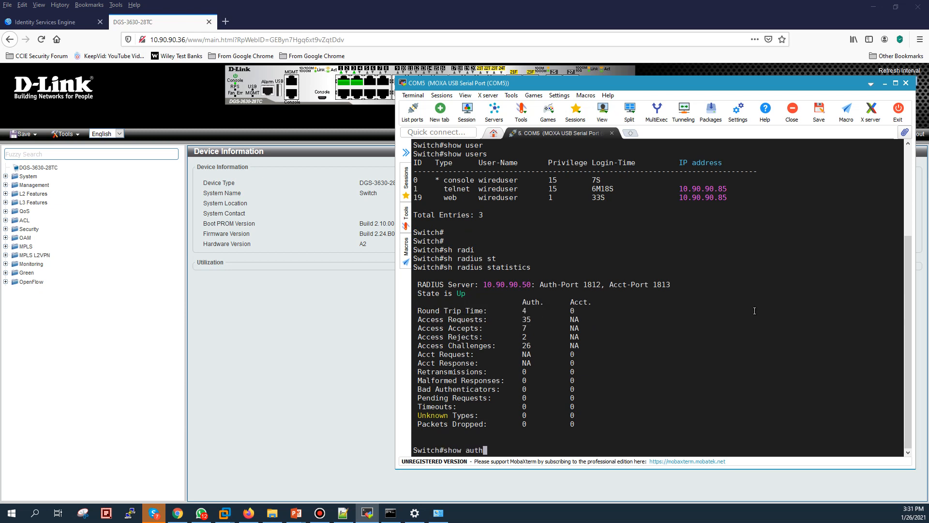
key(Tab)
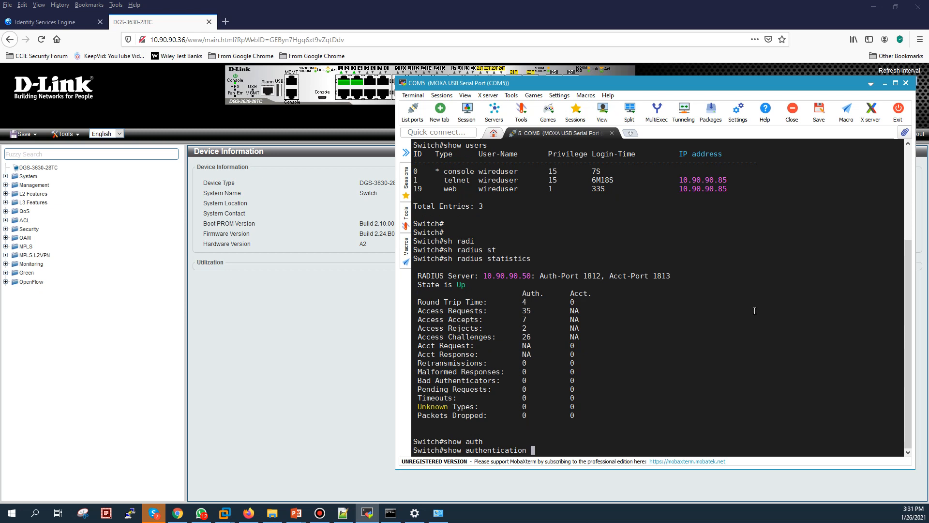
text(se)
key(Tab)
key(Return)
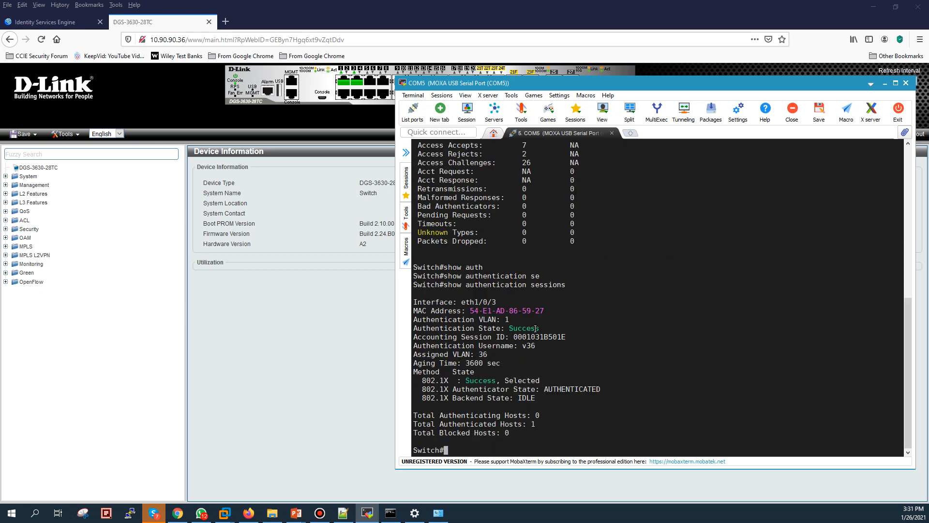
drag(508, 318, 472, 320)
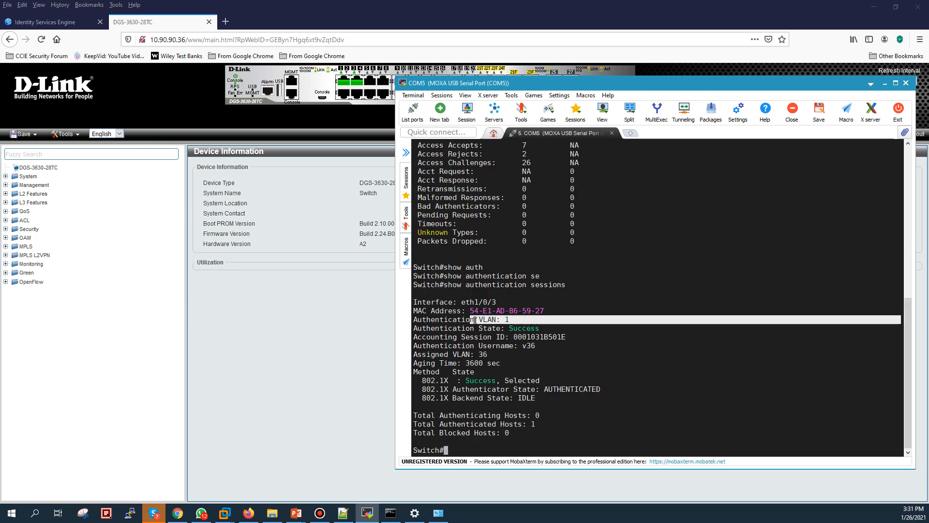
drag(537, 329, 417, 372)
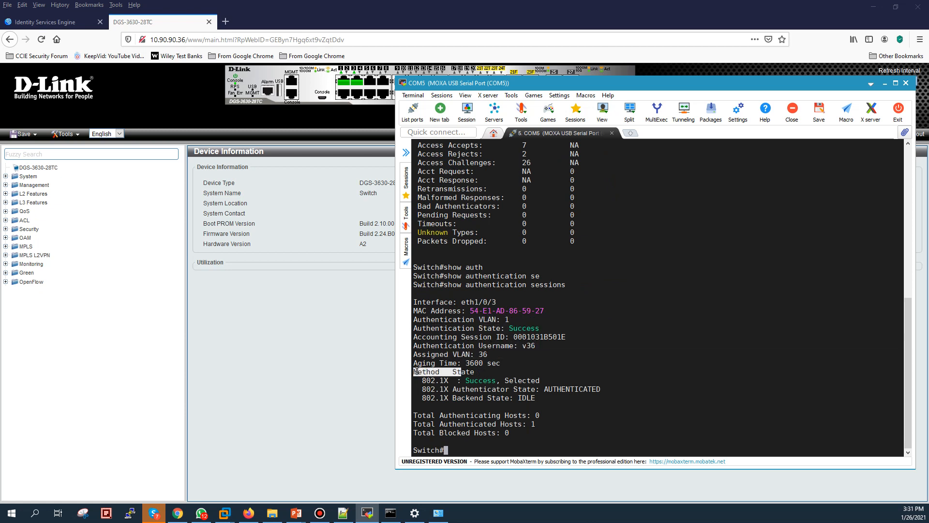
click(528, 380)
drag(542, 380, 432, 381)
drag(609, 389, 534, 382)
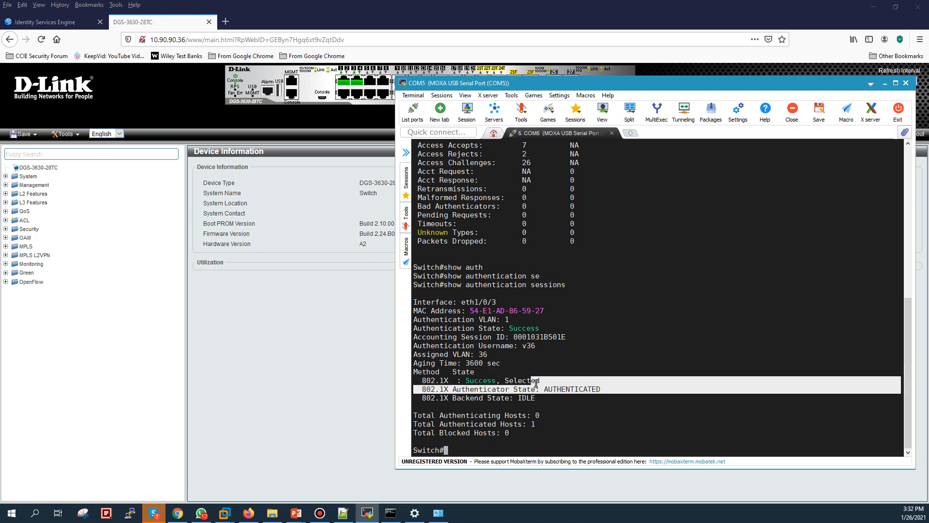